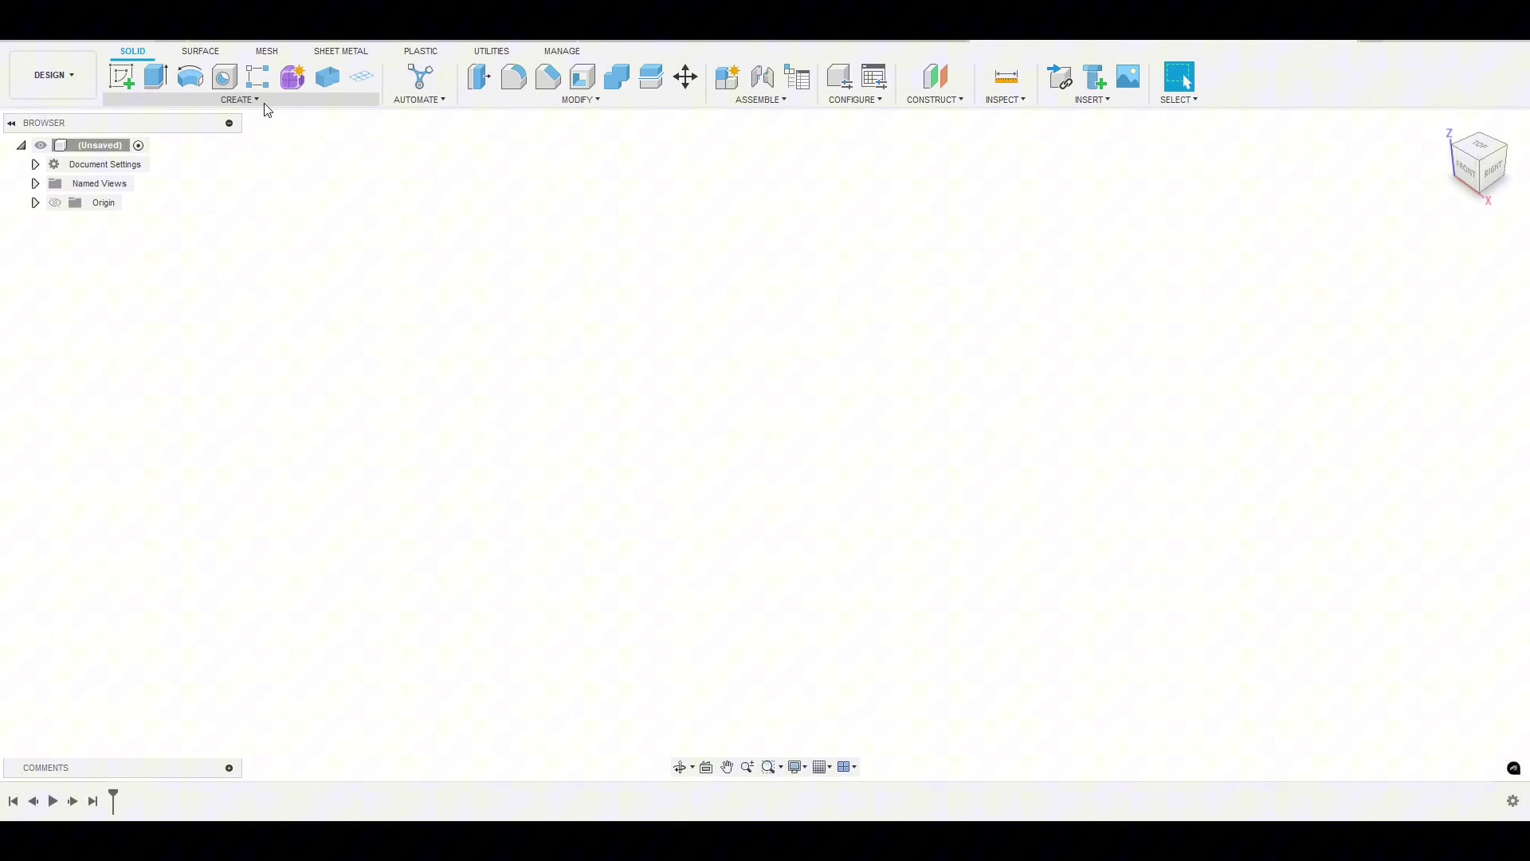
Step: Start a sketch on the front (XZ) plane and draw a 60 mm diameter circle centred on the origin
{"action": "left_click", "coordinate": [121, 77]}
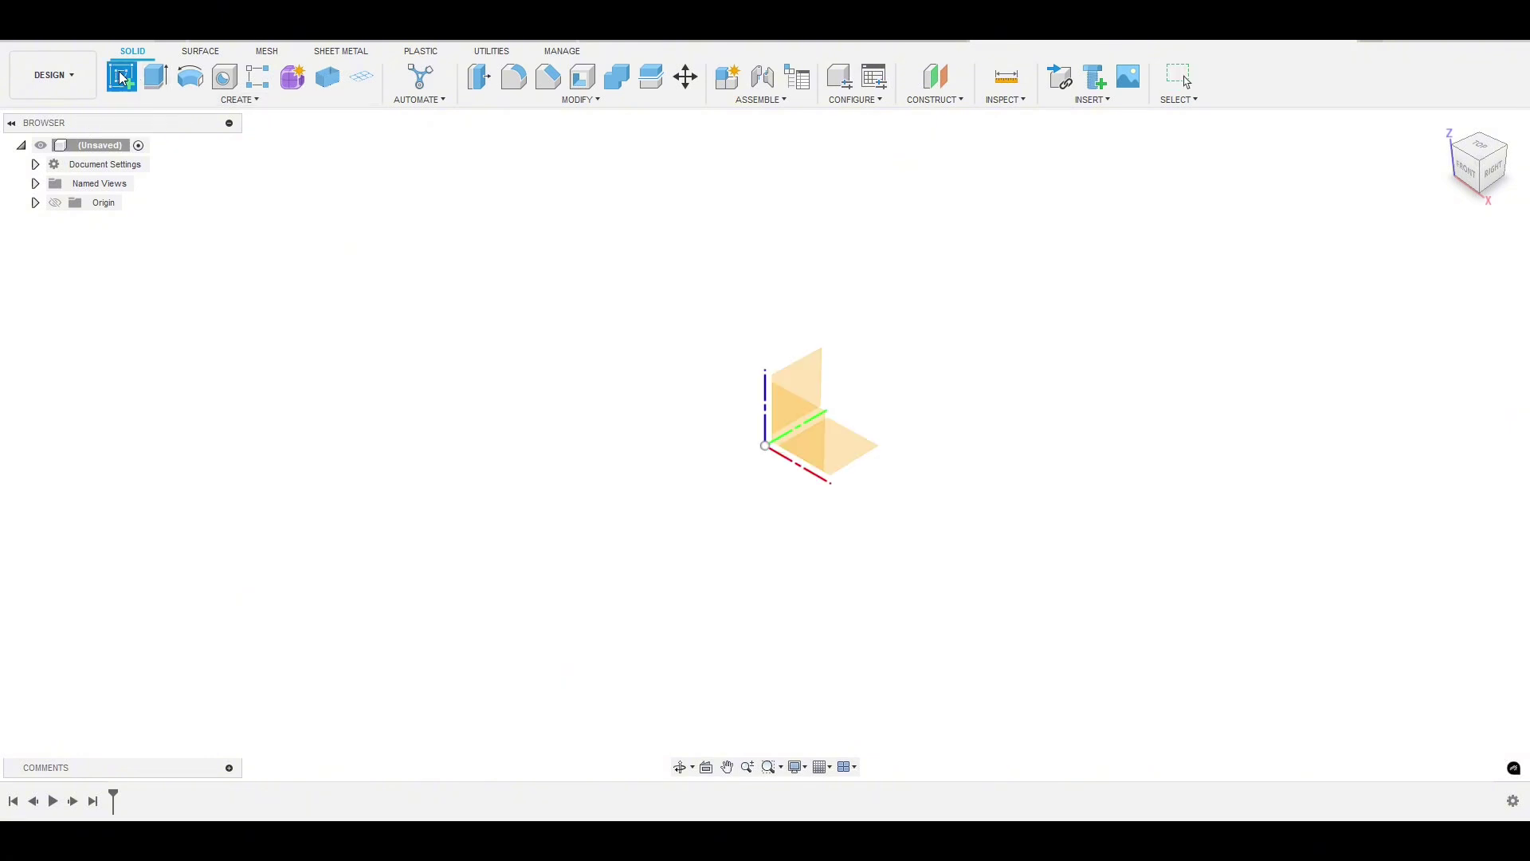
{"action": "left_click", "coordinate": [803, 436]}
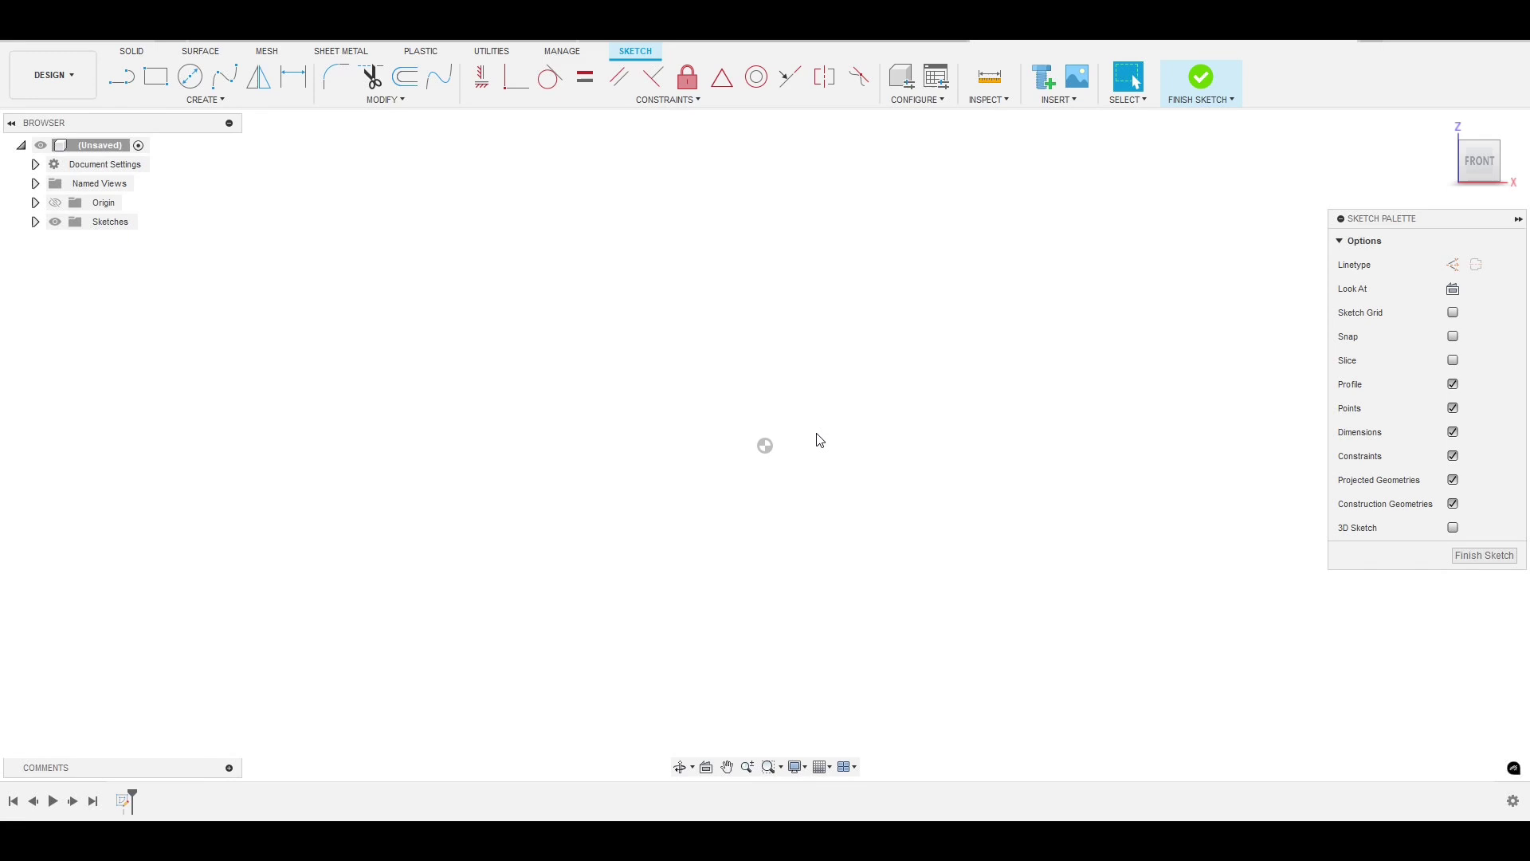
{"action": "key", "text": "c"}
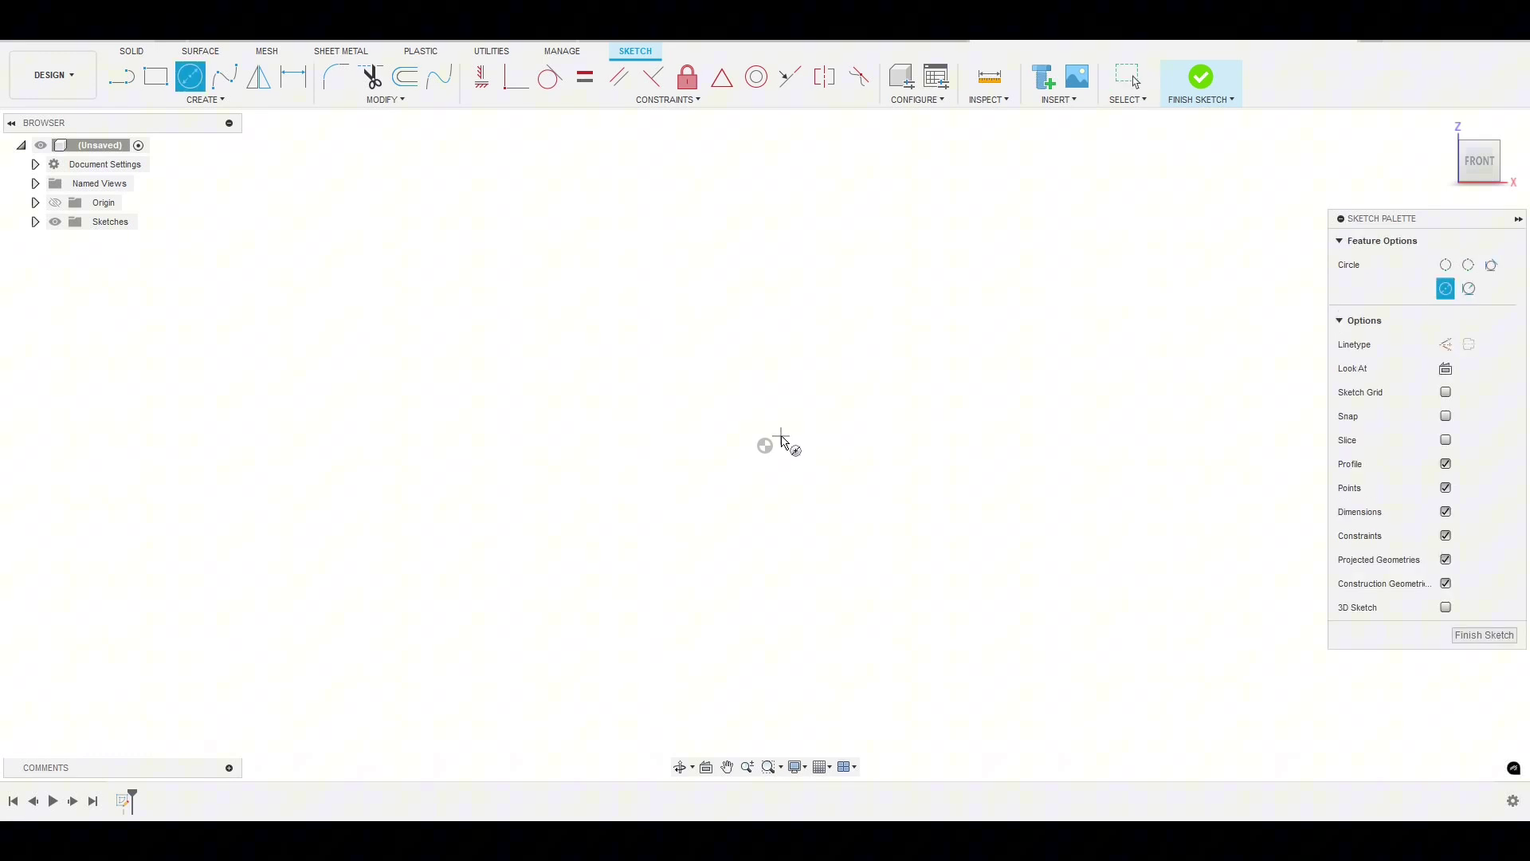
{"action": "left_click", "coordinate": [765, 446]}
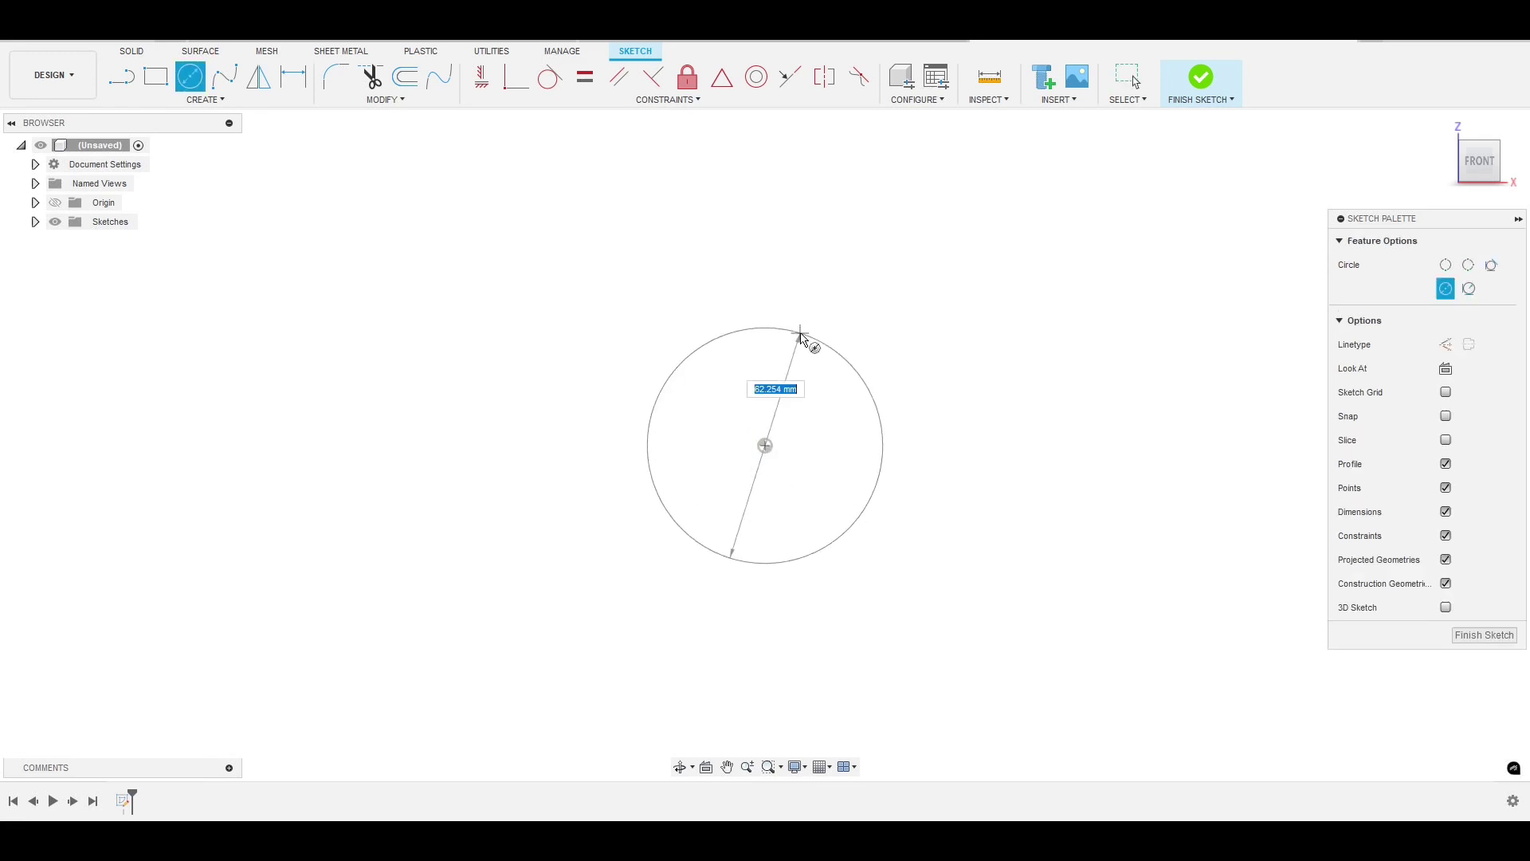
{"action": "type", "text": "60"}
{"action": "key", "text": "Return"}
{"action": "key", "text": "Escape"}
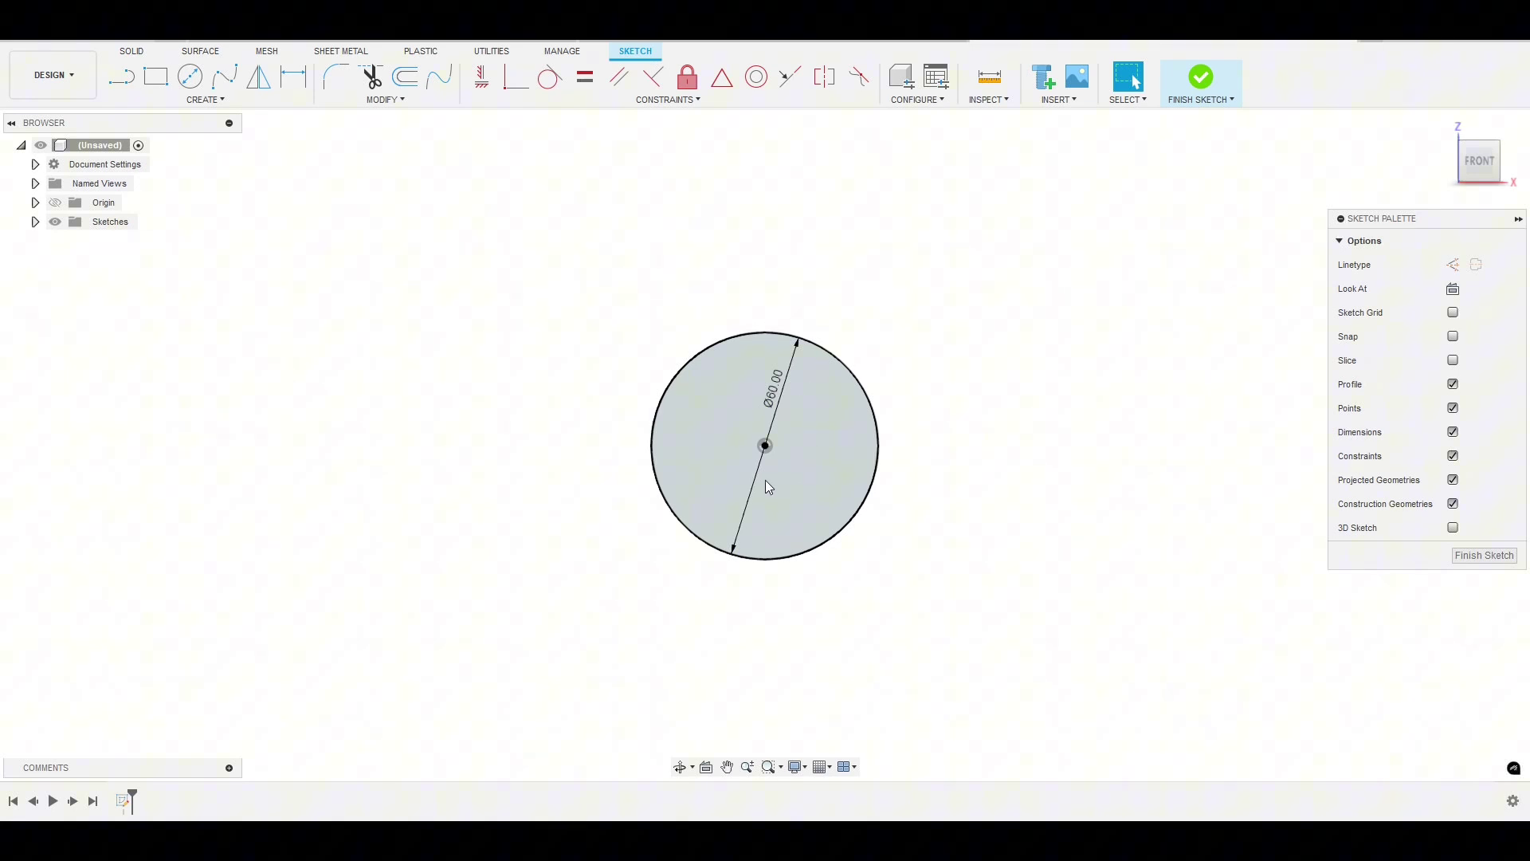
Step: Draw a horizontal line about 62 mm long across the lower part of the circle, extending past both sides
{"action": "key", "text": "l"}
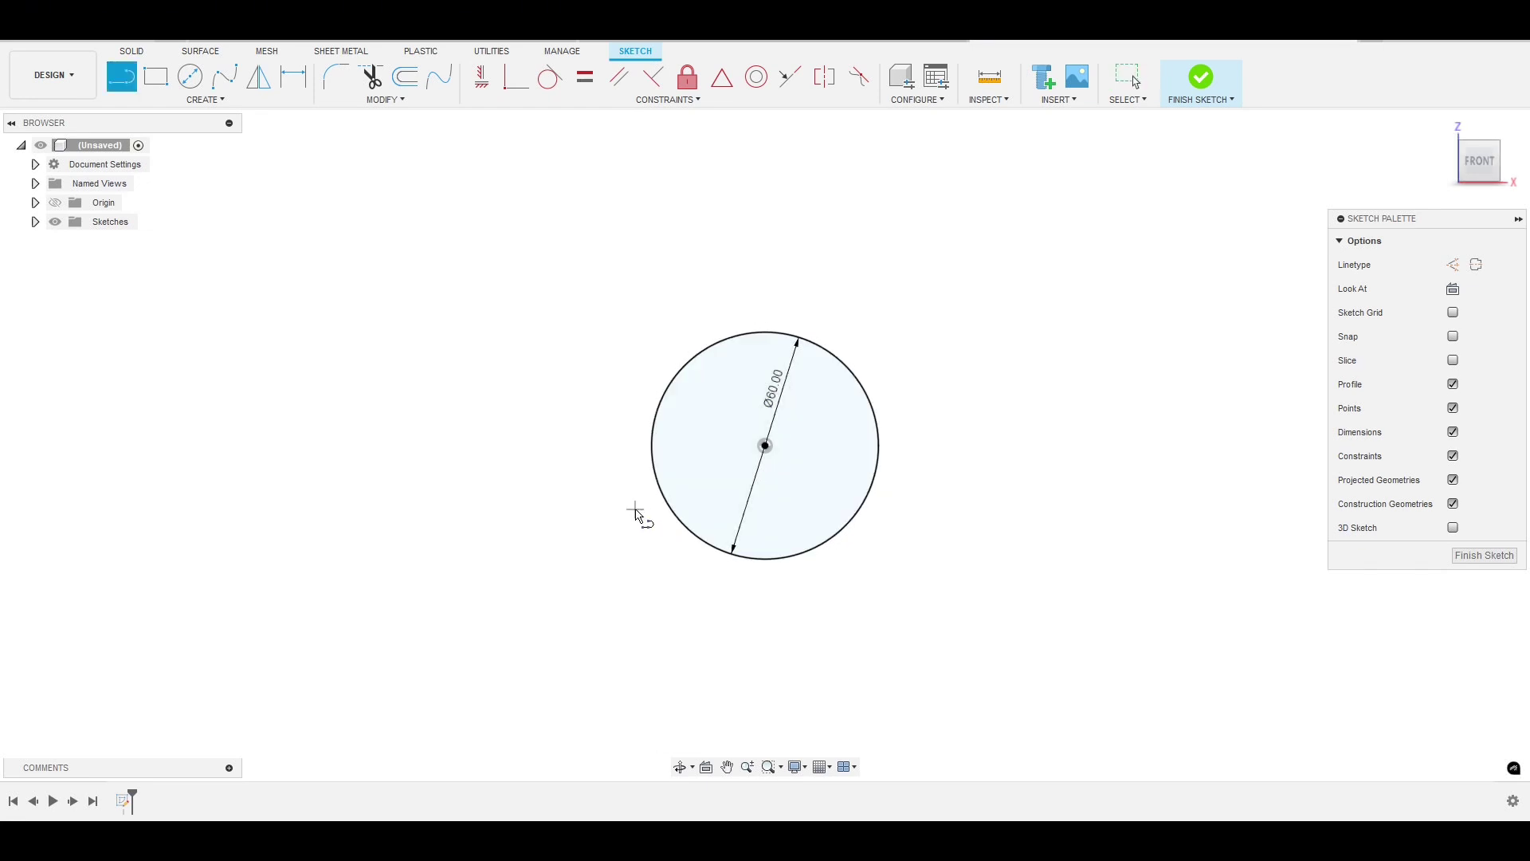
{"action": "left_click", "coordinate": [648, 523]}
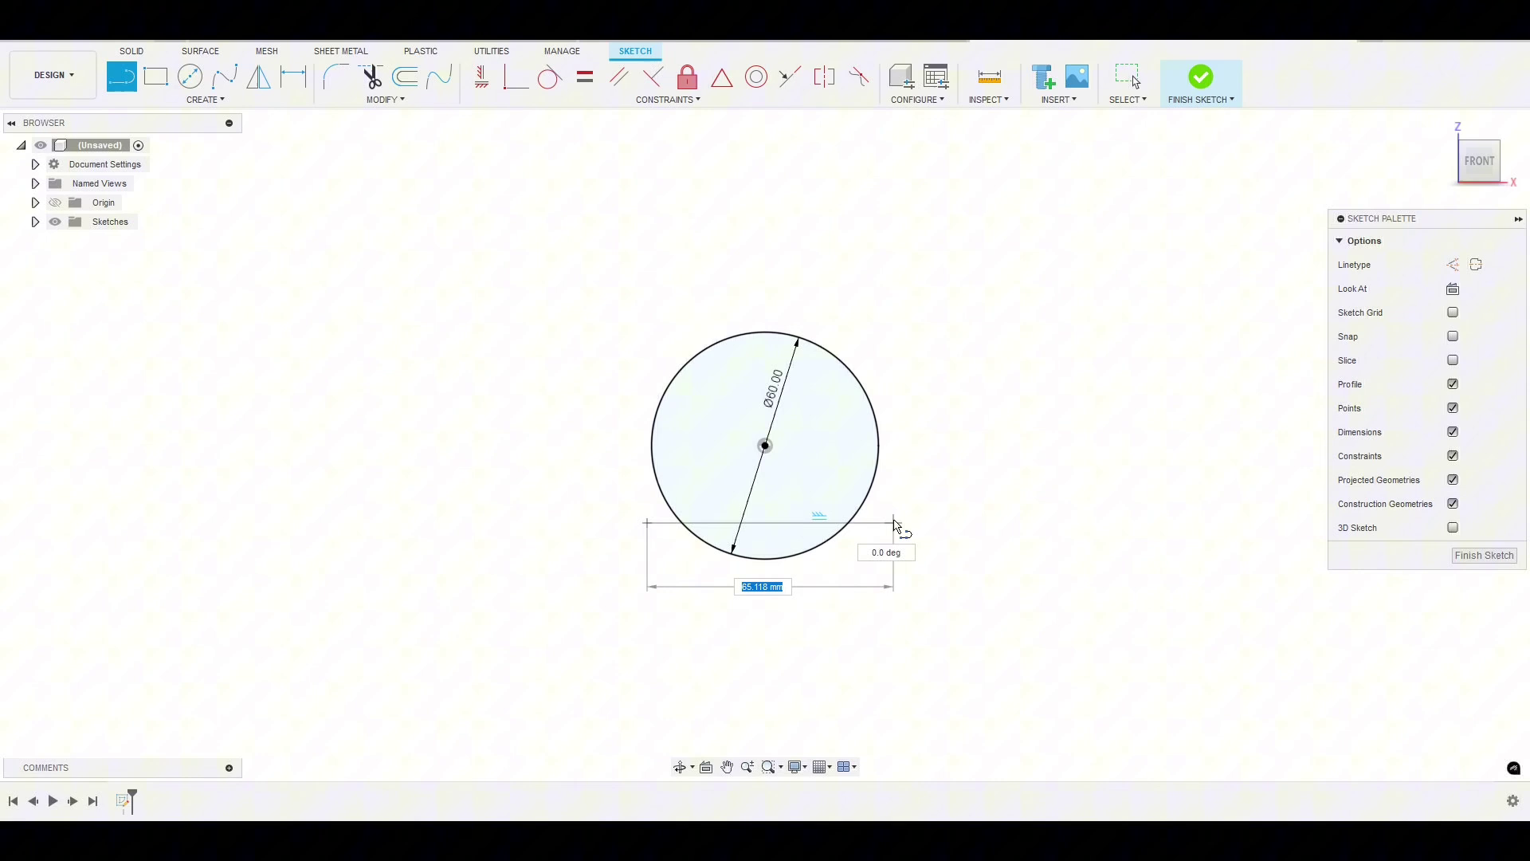
{"action": "left_click", "coordinate": [883, 523]}
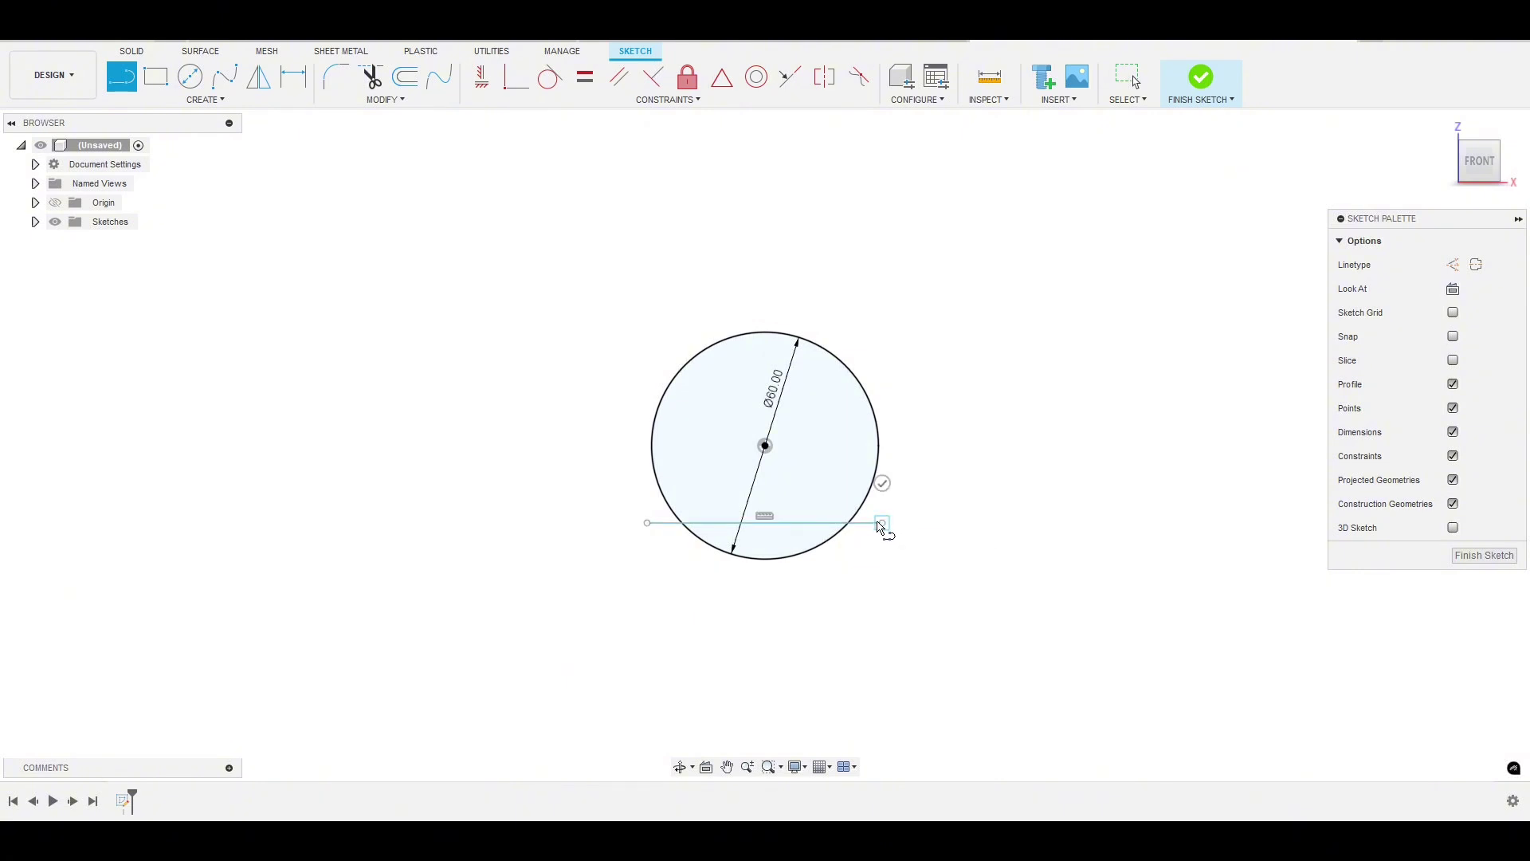
Step: Dimension the horizontal line at 22 mm below the circle's centre
{"action": "key", "text": "d"}
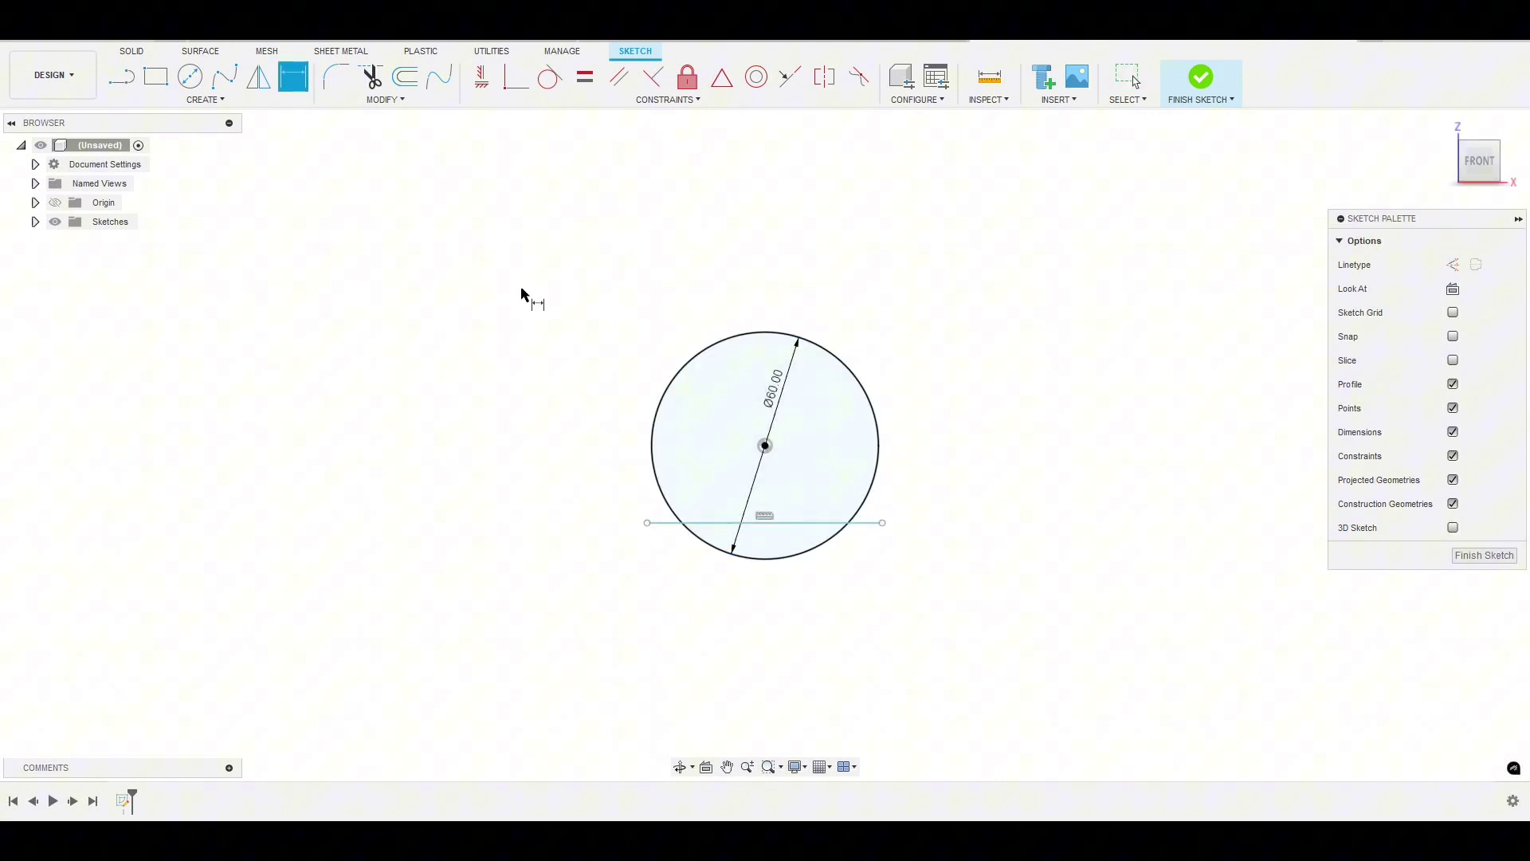
{"action": "left_click", "coordinate": [764, 447]}
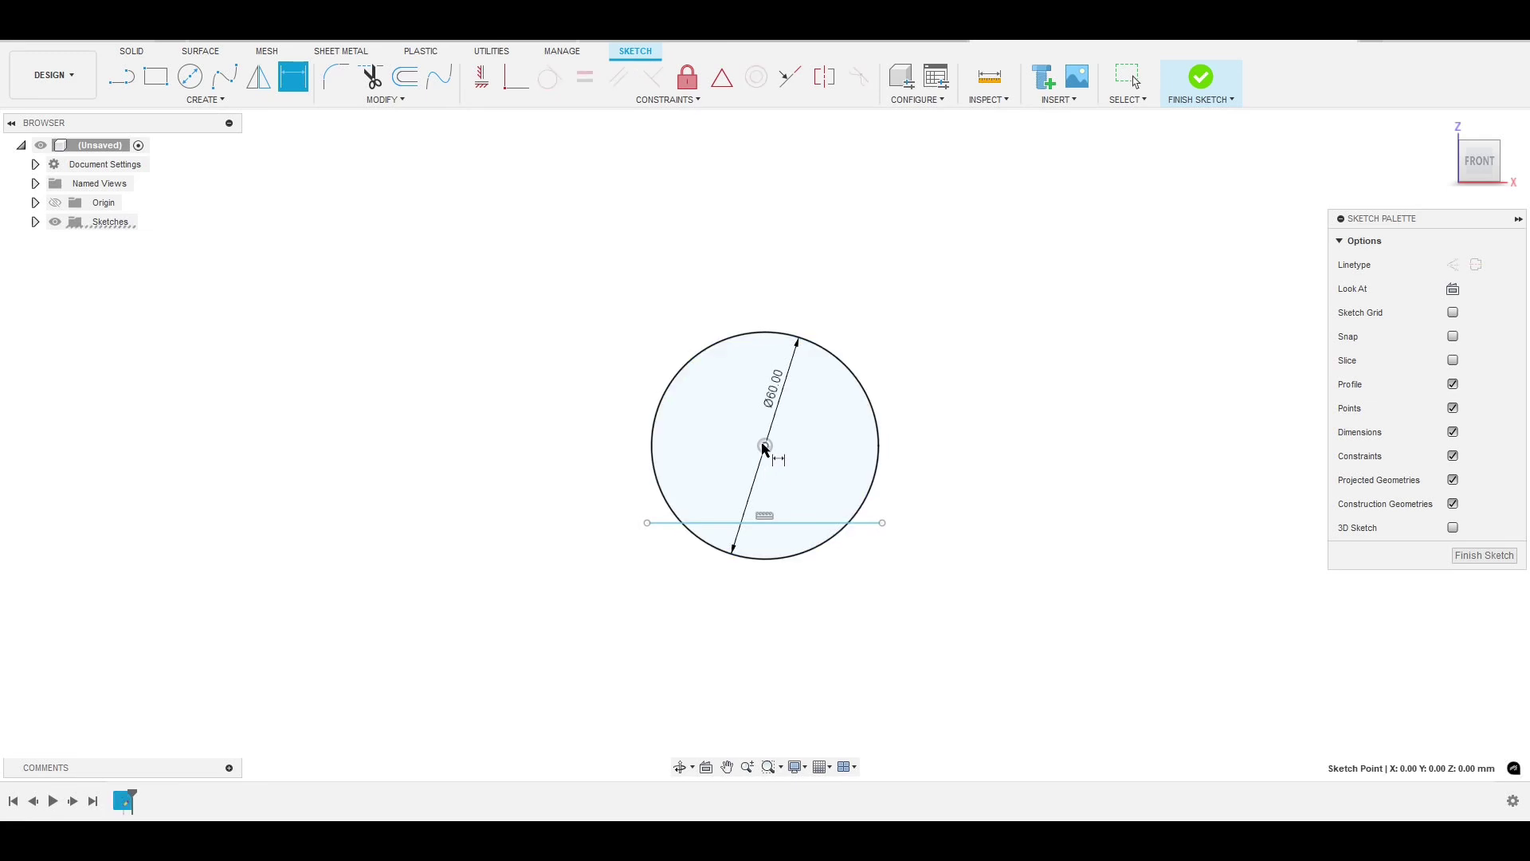
{"action": "left_click", "coordinate": [783, 523]}
{"action": "left_click", "coordinate": [927, 509]}
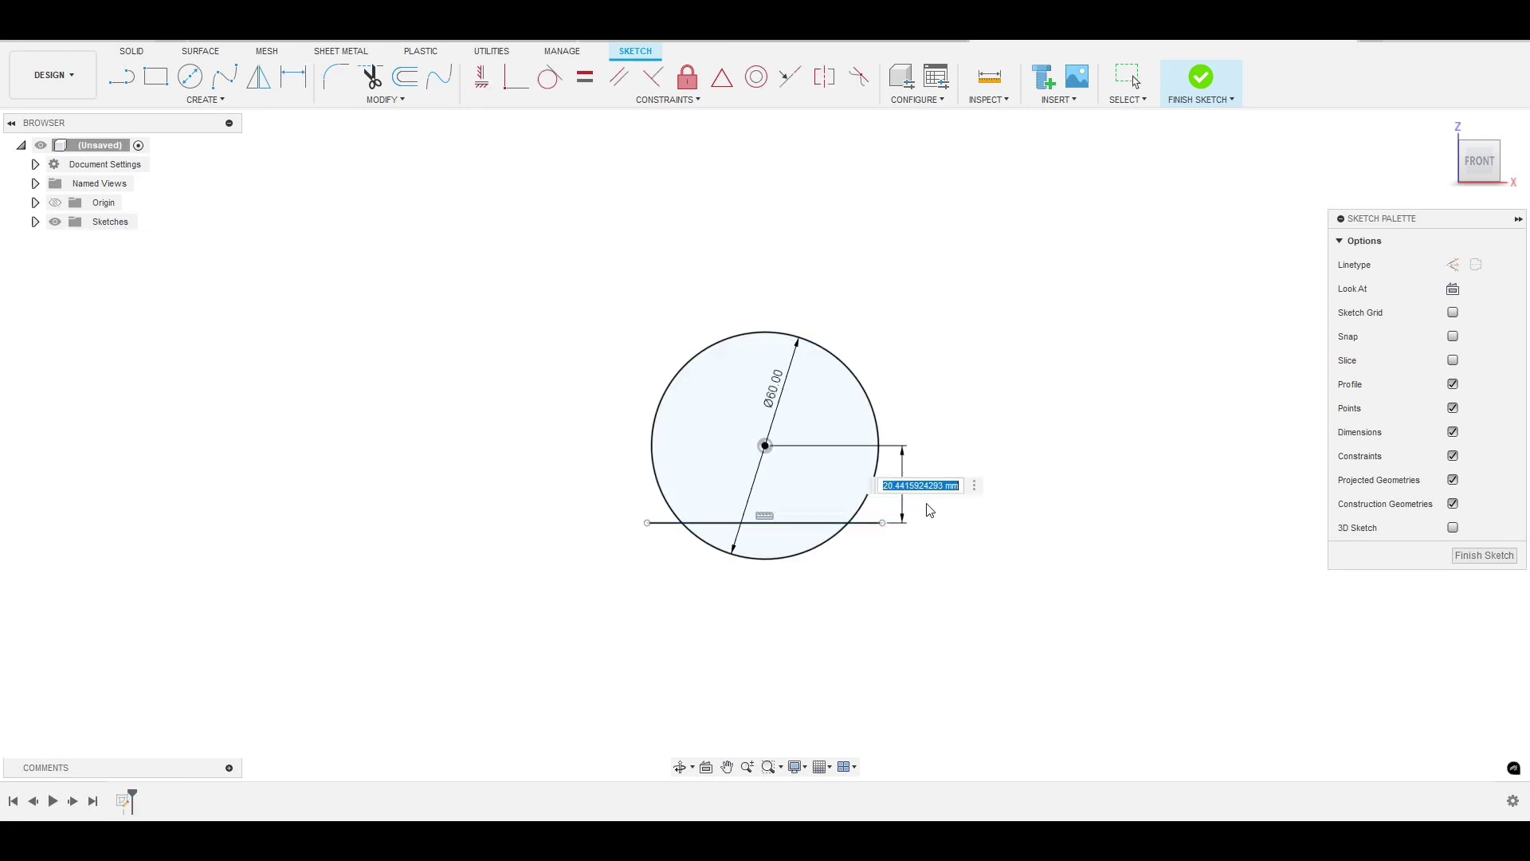
{"action": "type", "text": "22"}
{"action": "key", "text": "Return"}
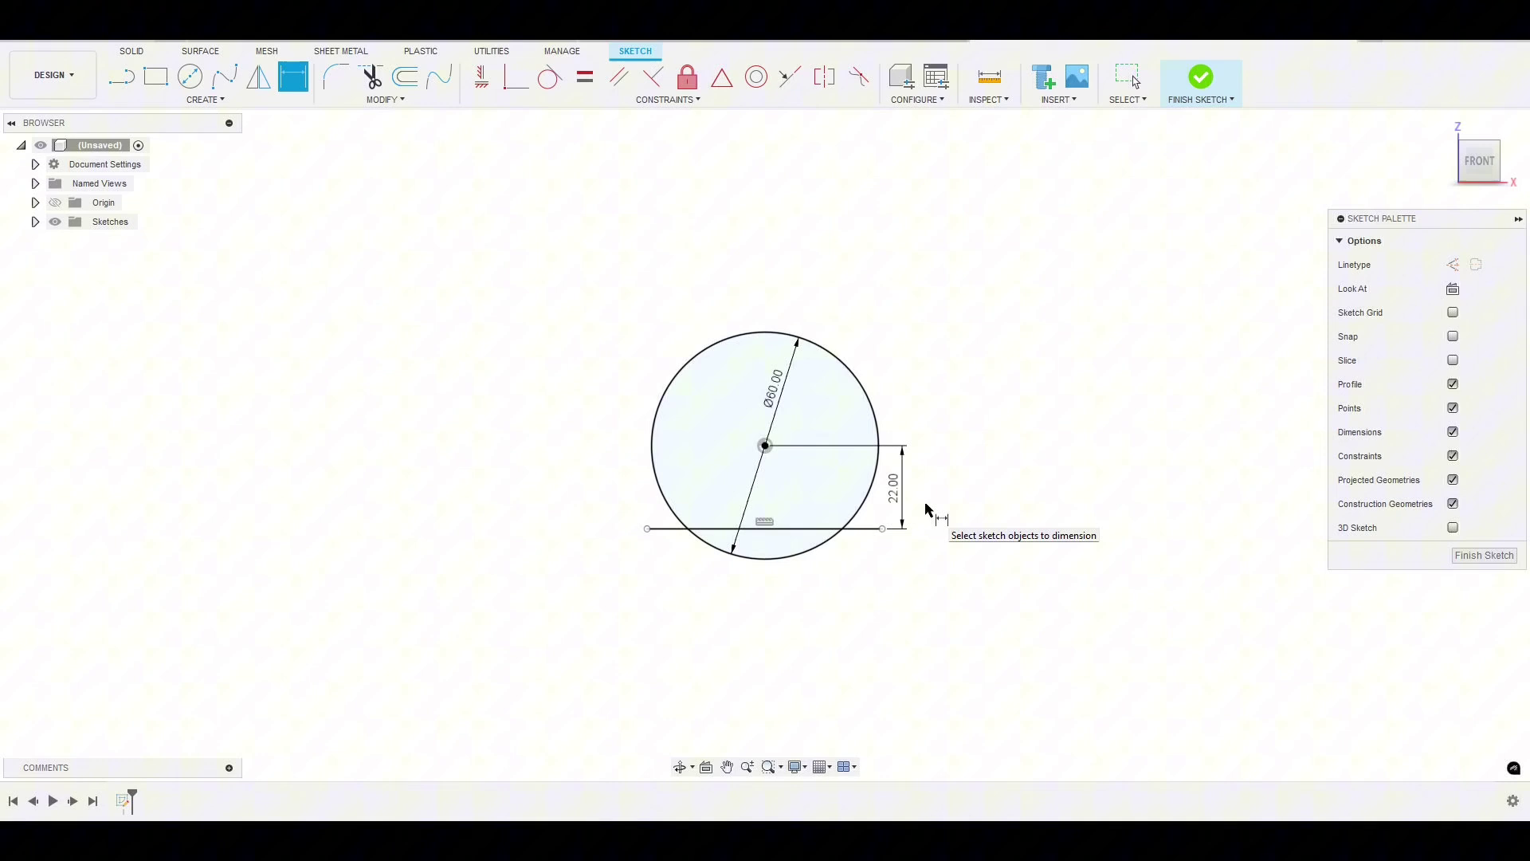
Step: Draw a center rectangle 60 mm wide and 4 mm high across the upper part of the circle, centred directly above the origin
{"action": "key", "text": "r"}
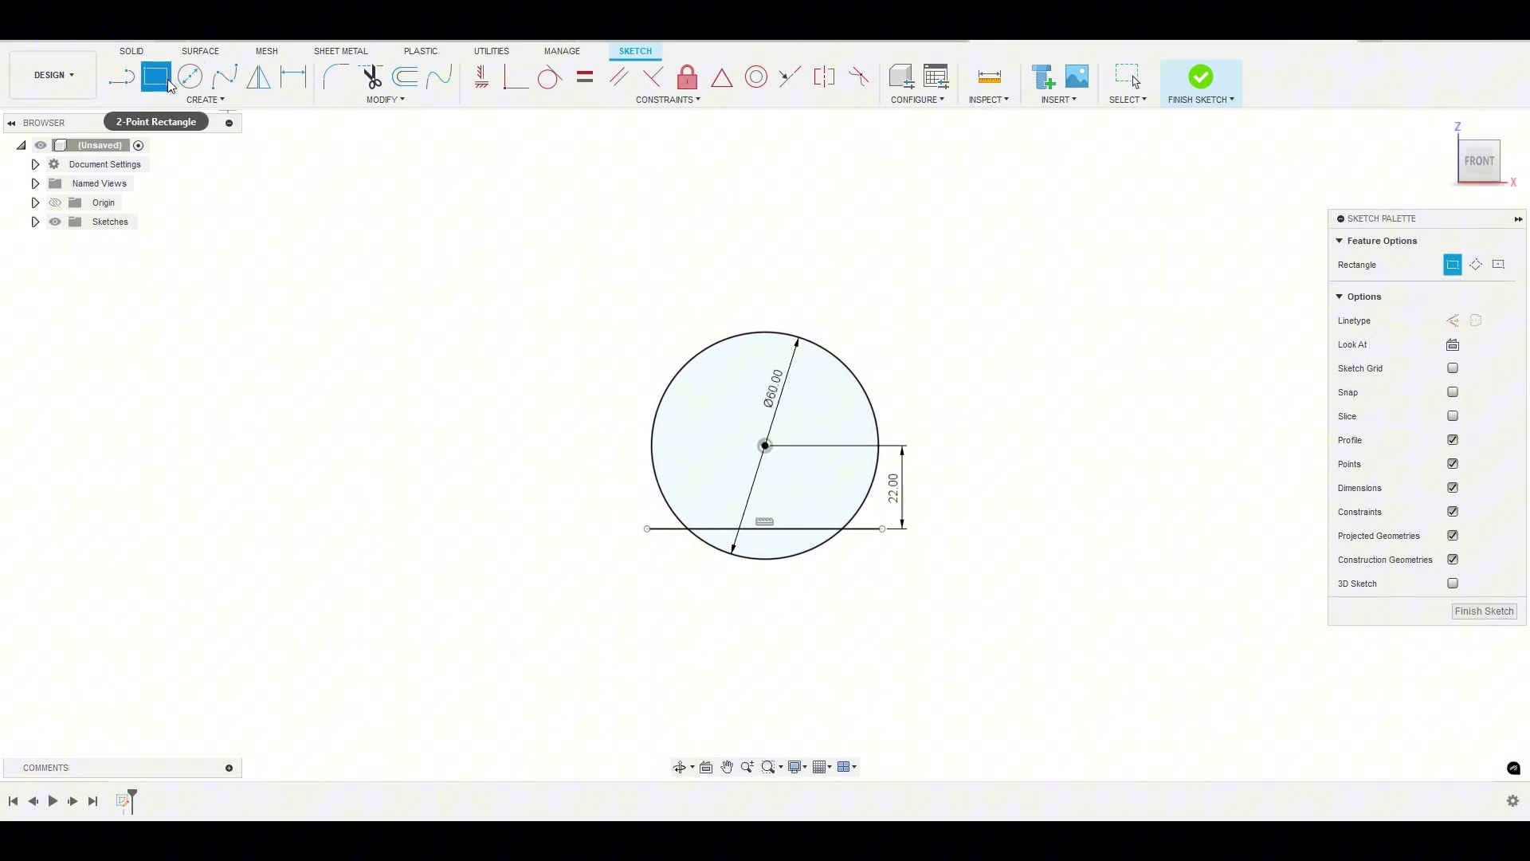
{"action": "left_click", "coordinate": [1499, 264]}
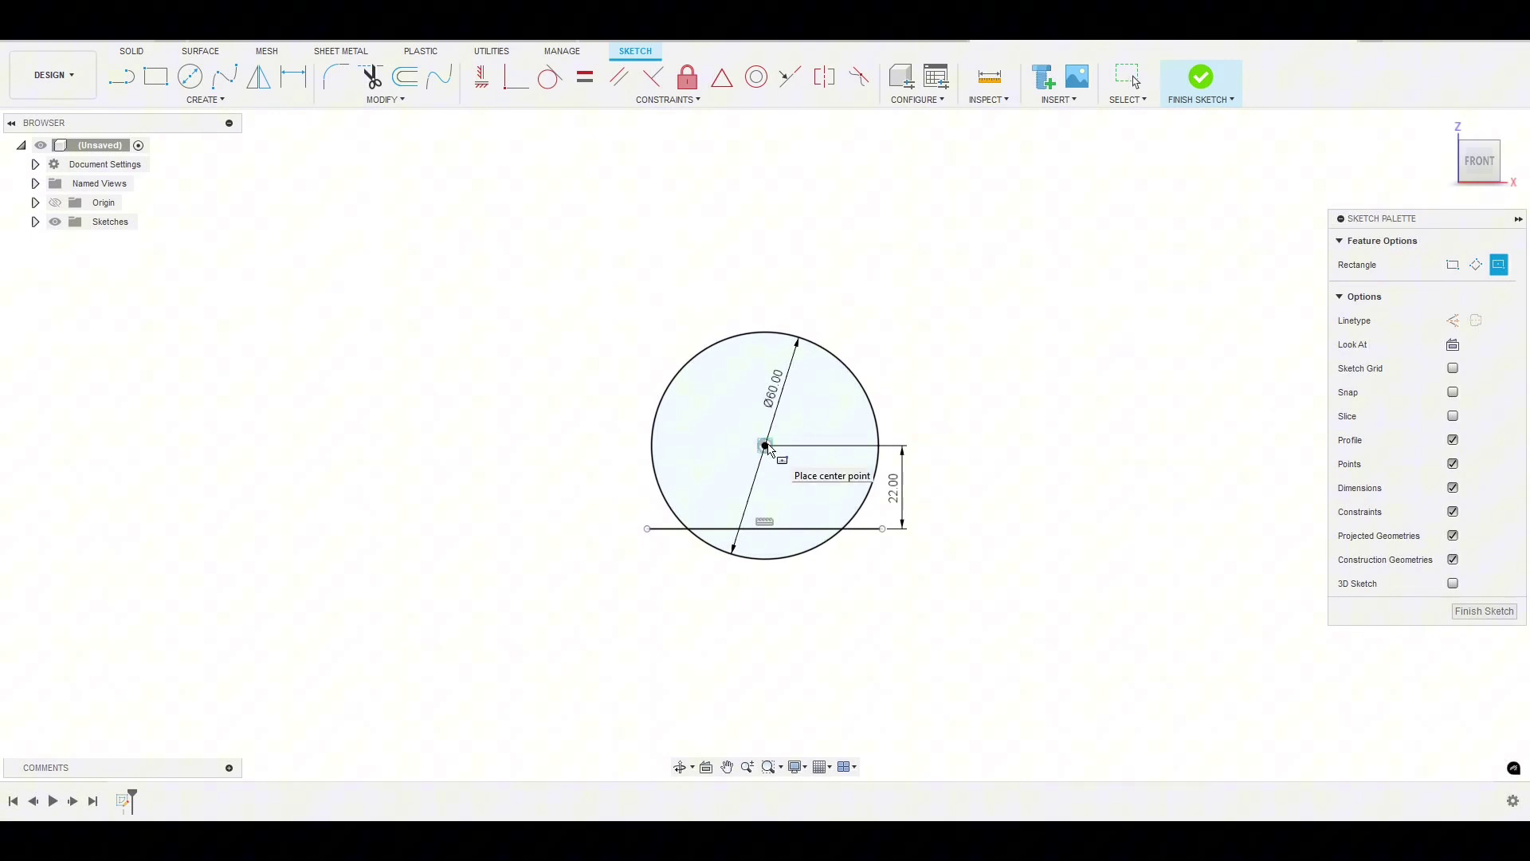
{"action": "left_click", "coordinate": [765, 357]}
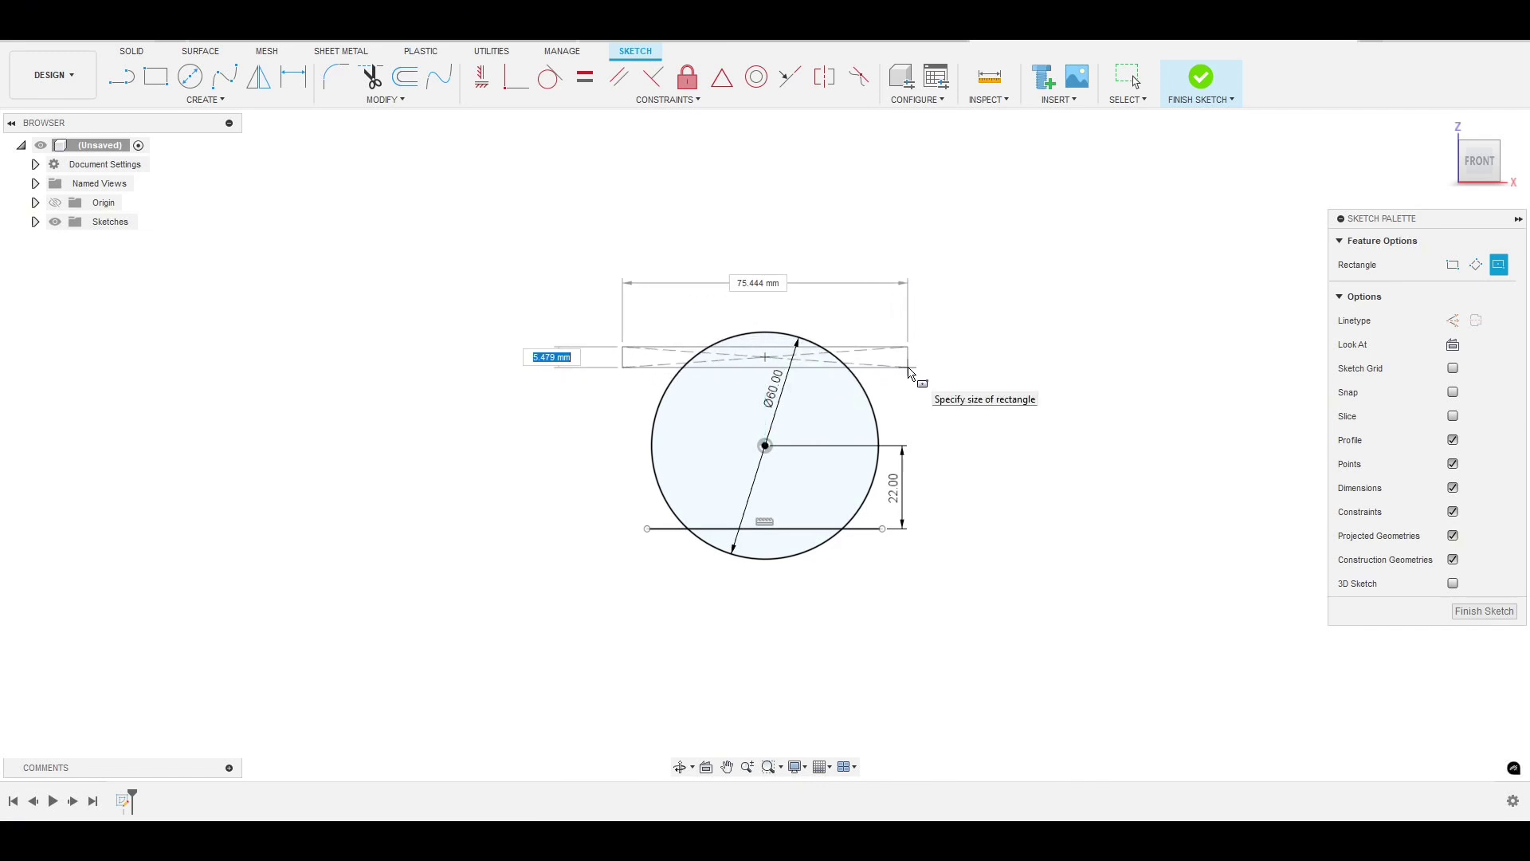
{"action": "type", "text": "4"}
{"action": "key", "text": "Tab"}
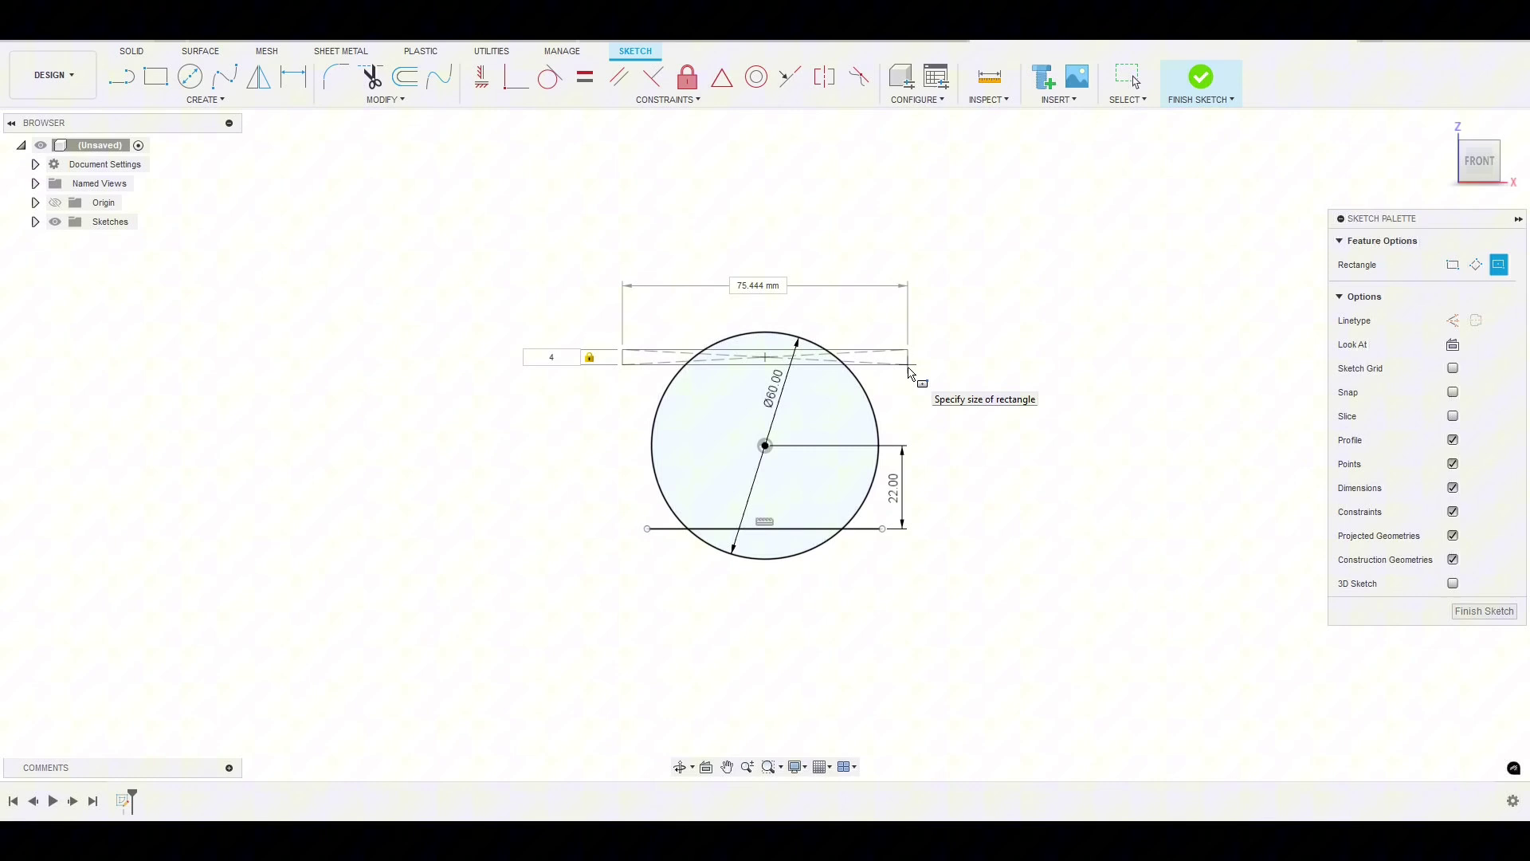
{"action": "type", "text": "60"}
{"action": "key", "text": "Tab"}
{"action": "key", "text": "Return"}
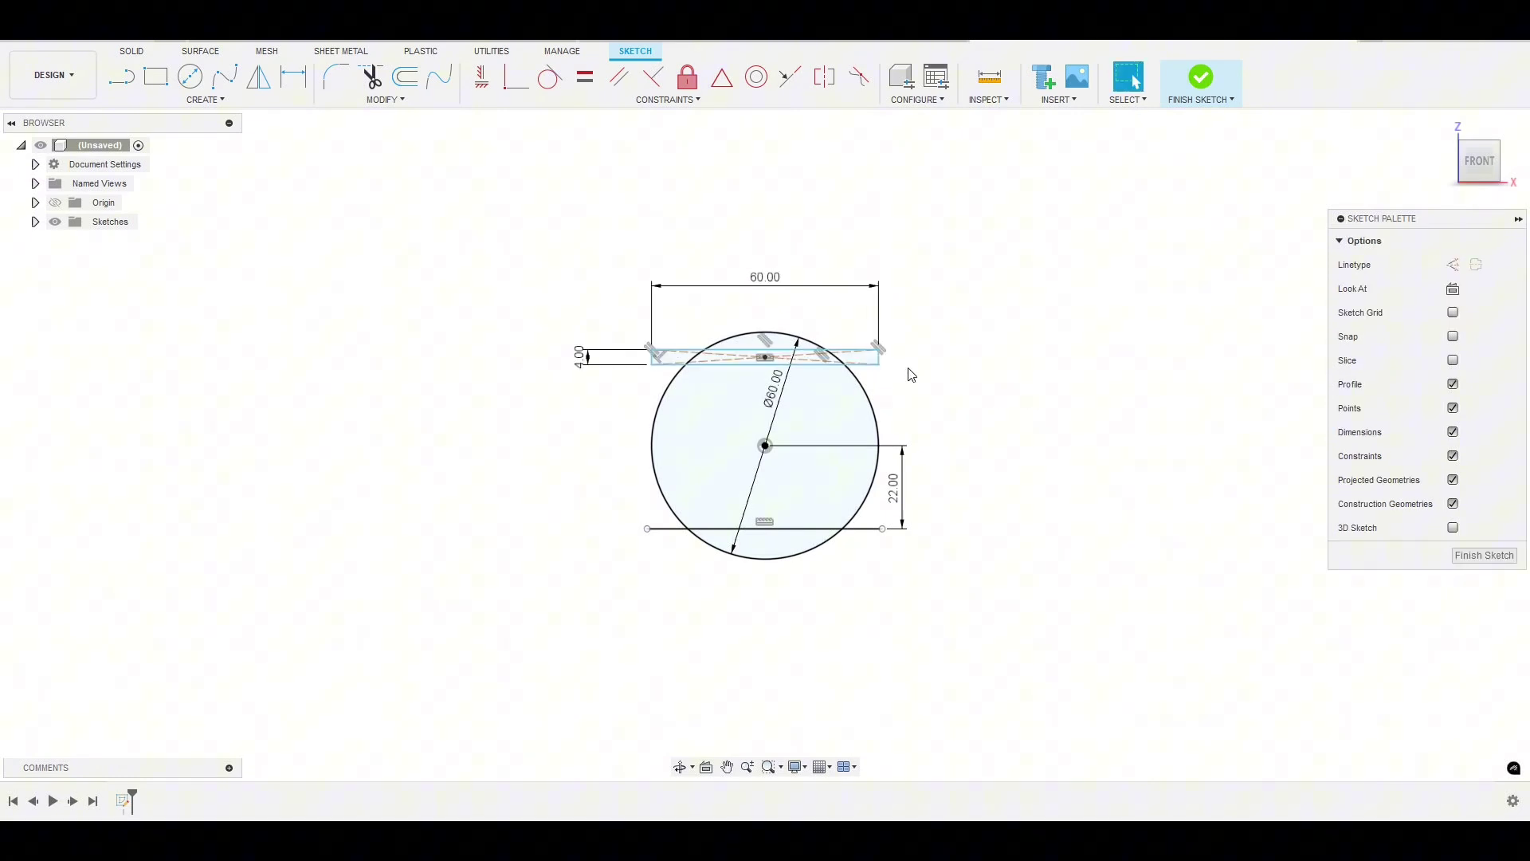
Step: Dimension the rectangle's lower edge at 22 mm above the circle's centre
{"action": "key", "text": "d"}
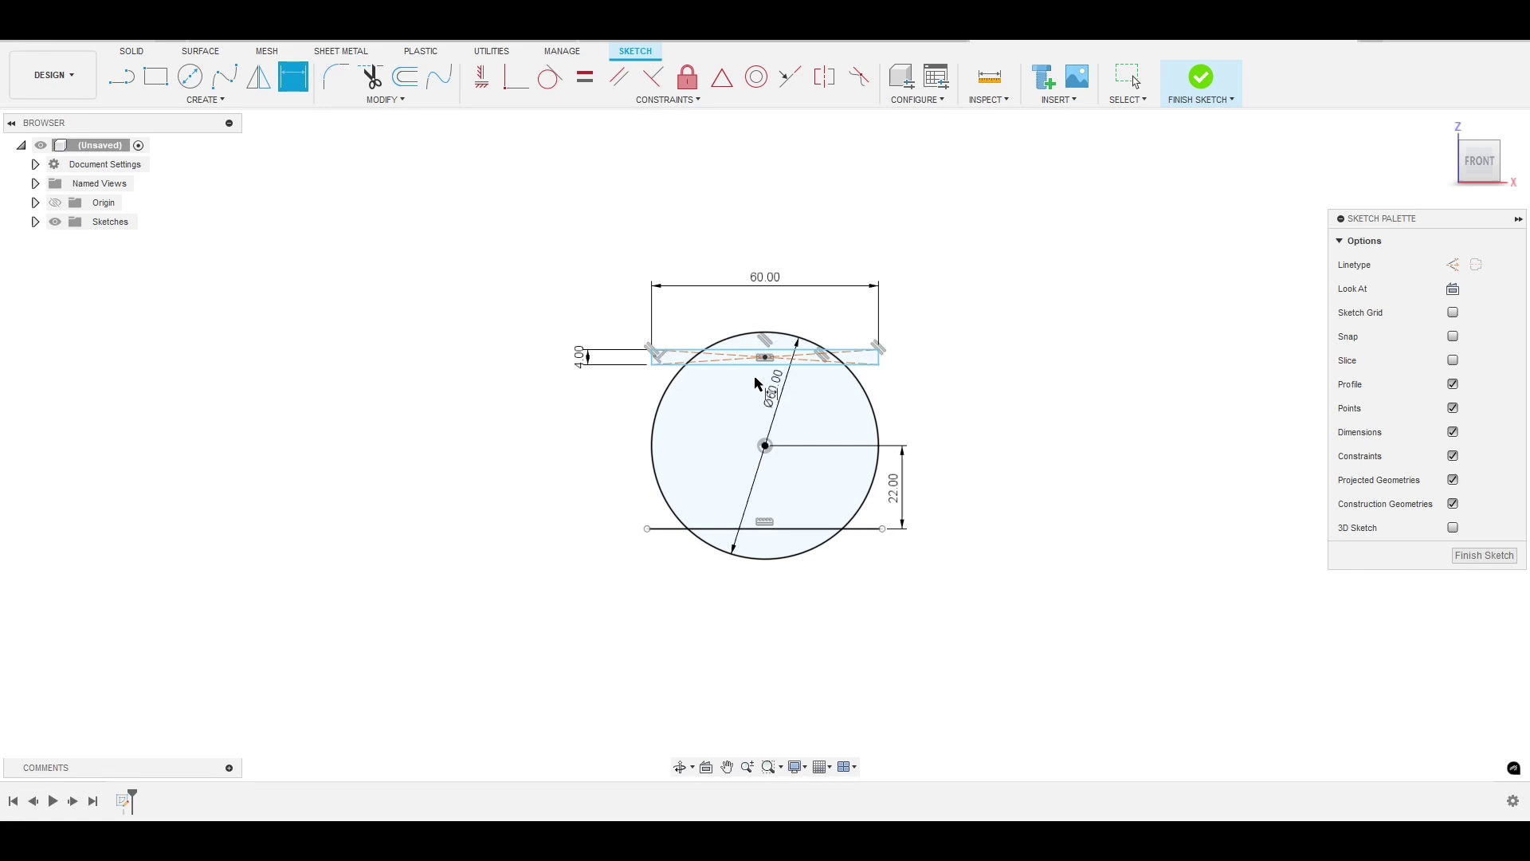
{"action": "left_click", "coordinate": [766, 365]}
{"action": "left_click", "coordinate": [765, 446]}
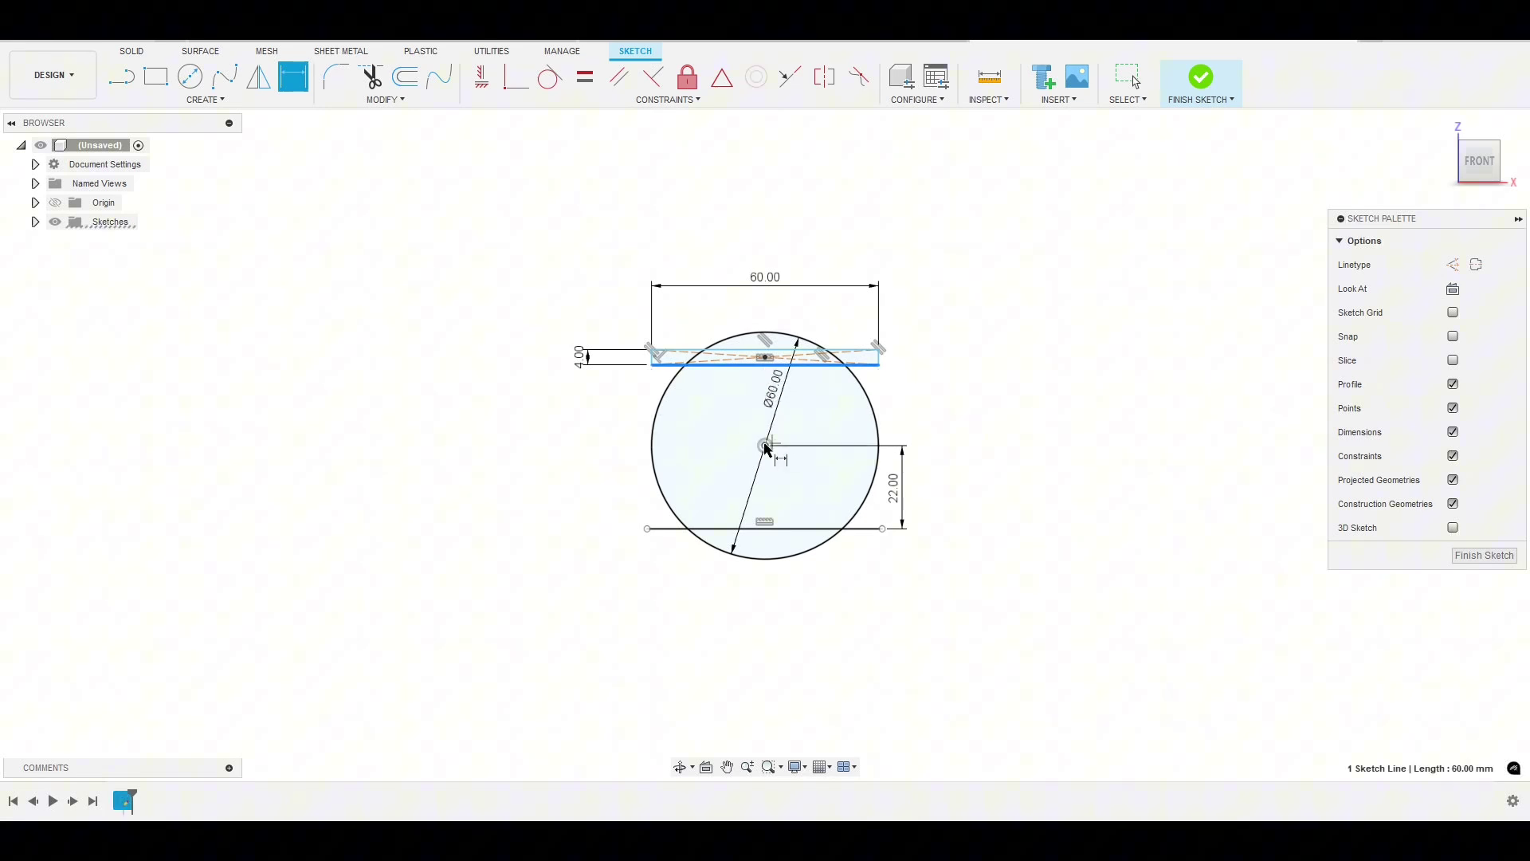
{"action": "left_click", "coordinate": [922, 457]}
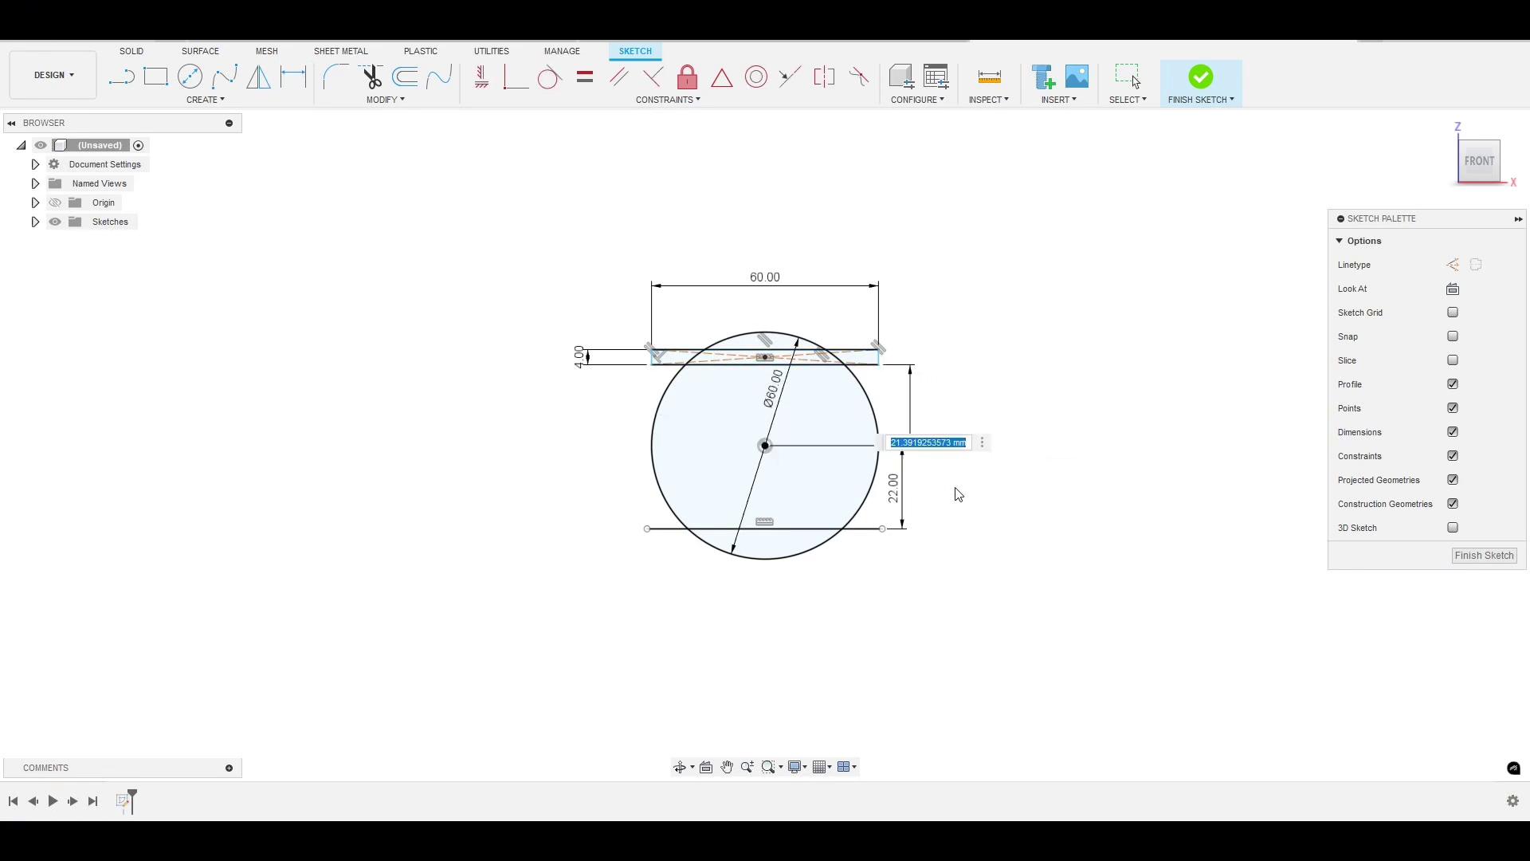
{"action": "type", "text": "22"}
{"action": "key", "text": "Return"}
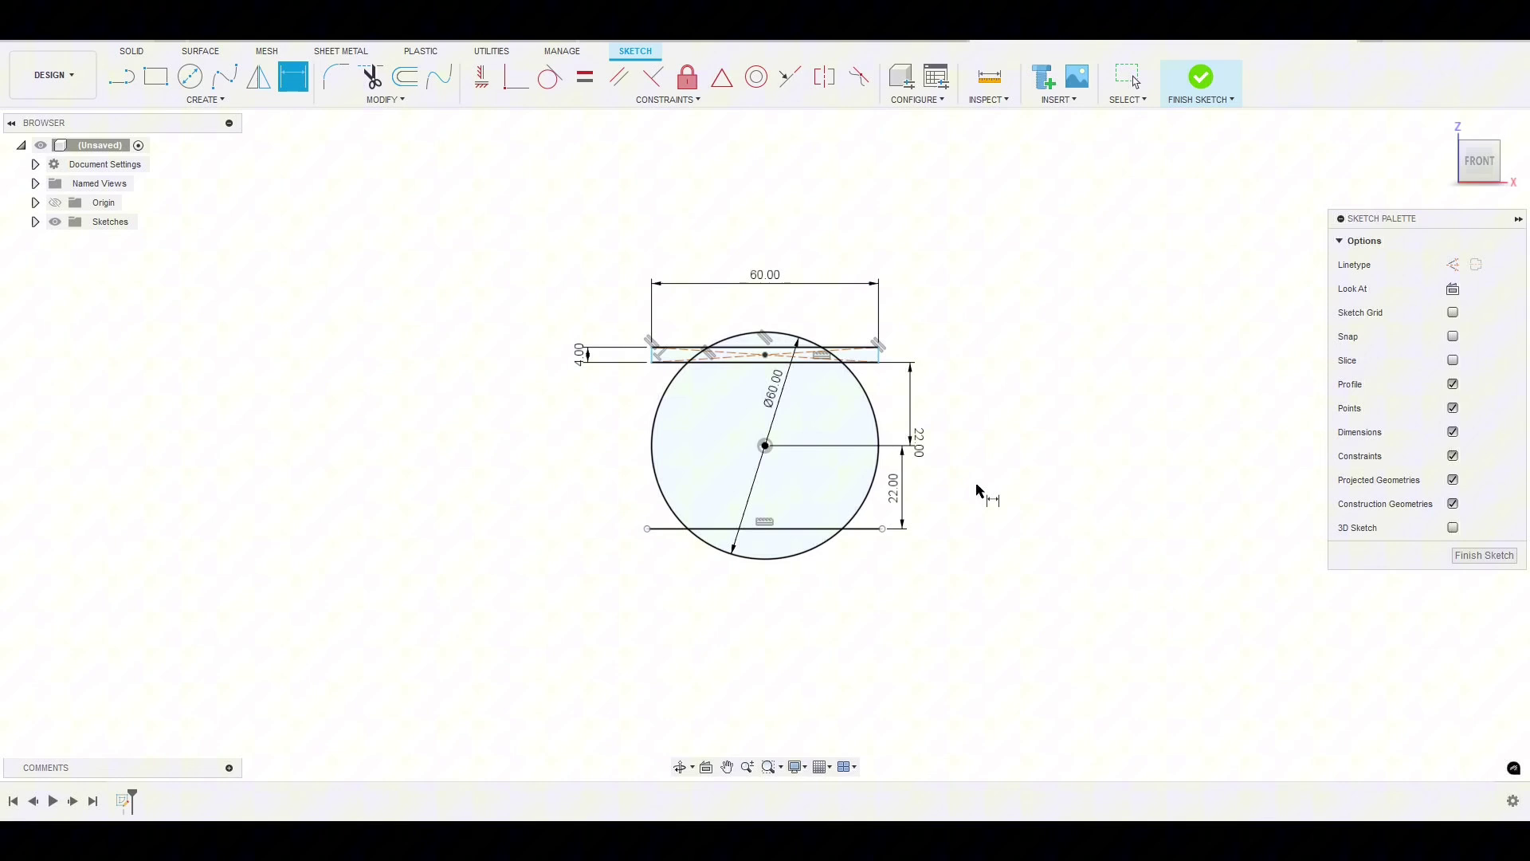
Step: Draw a vertical line through the circle's centre, extending beyond the circle at both ends
{"action": "scroll", "coordinate": [542, 481], "scroll_direction": "down", "scroll_amount": 1}
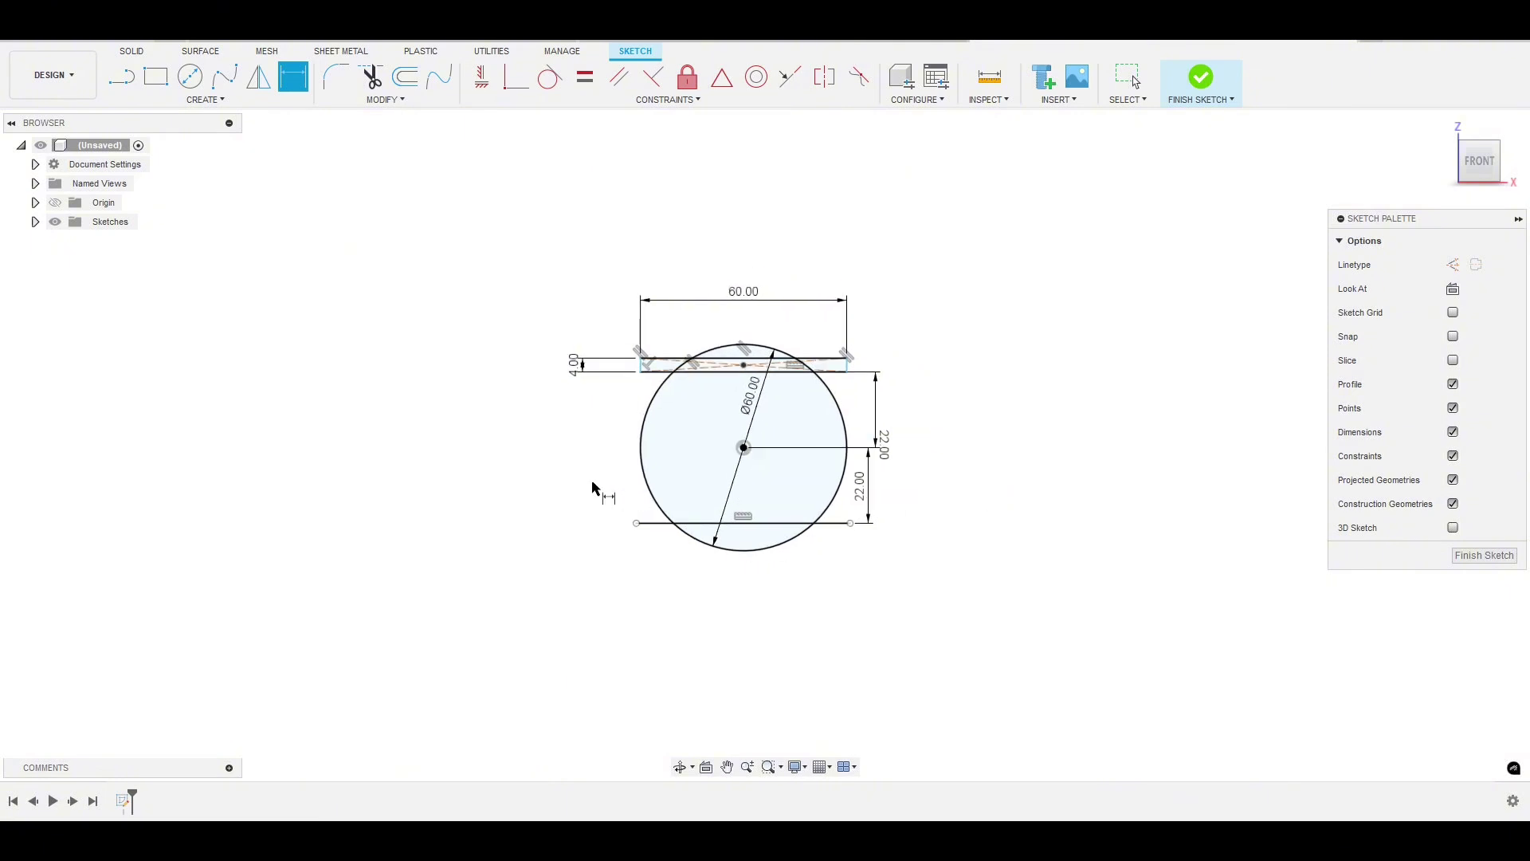
{"action": "scroll", "coordinate": [596, 492], "scroll_direction": "up", "scroll_amount": 3}
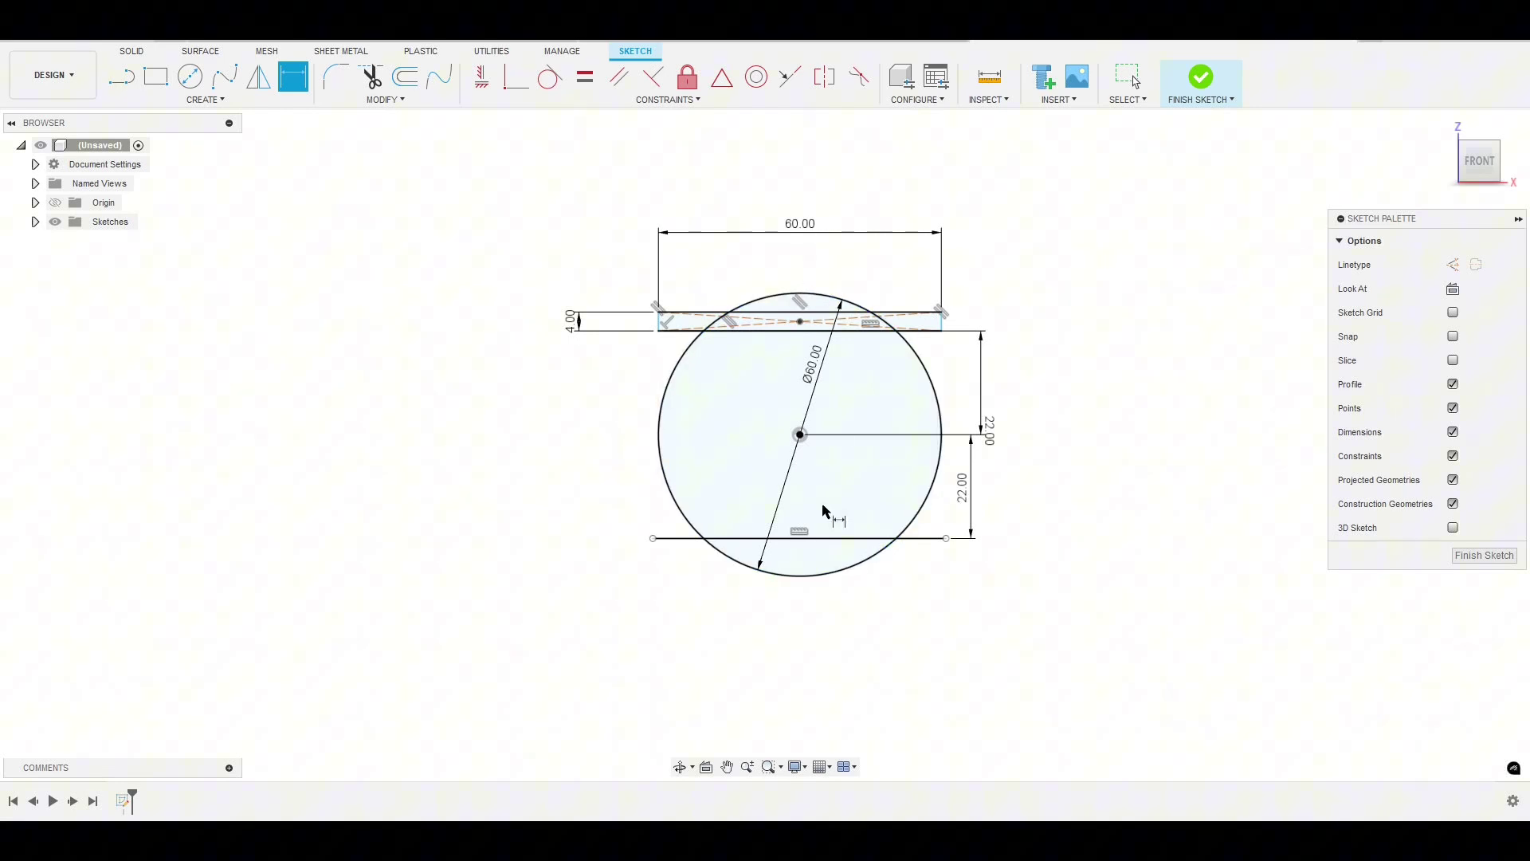
{"action": "key", "text": "l"}
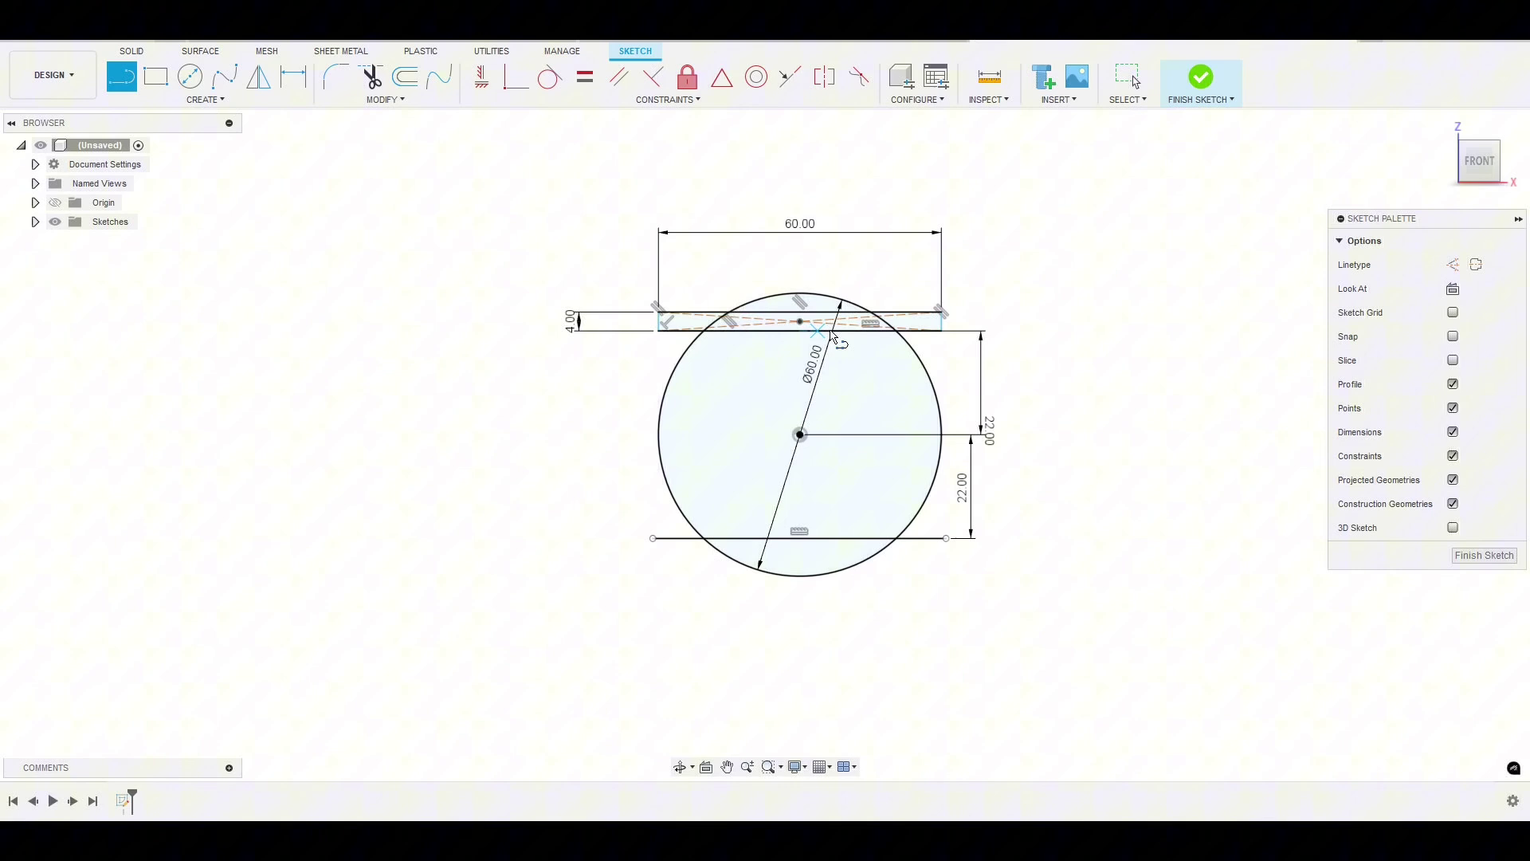
{"action": "left_click", "coordinate": [800, 251]}
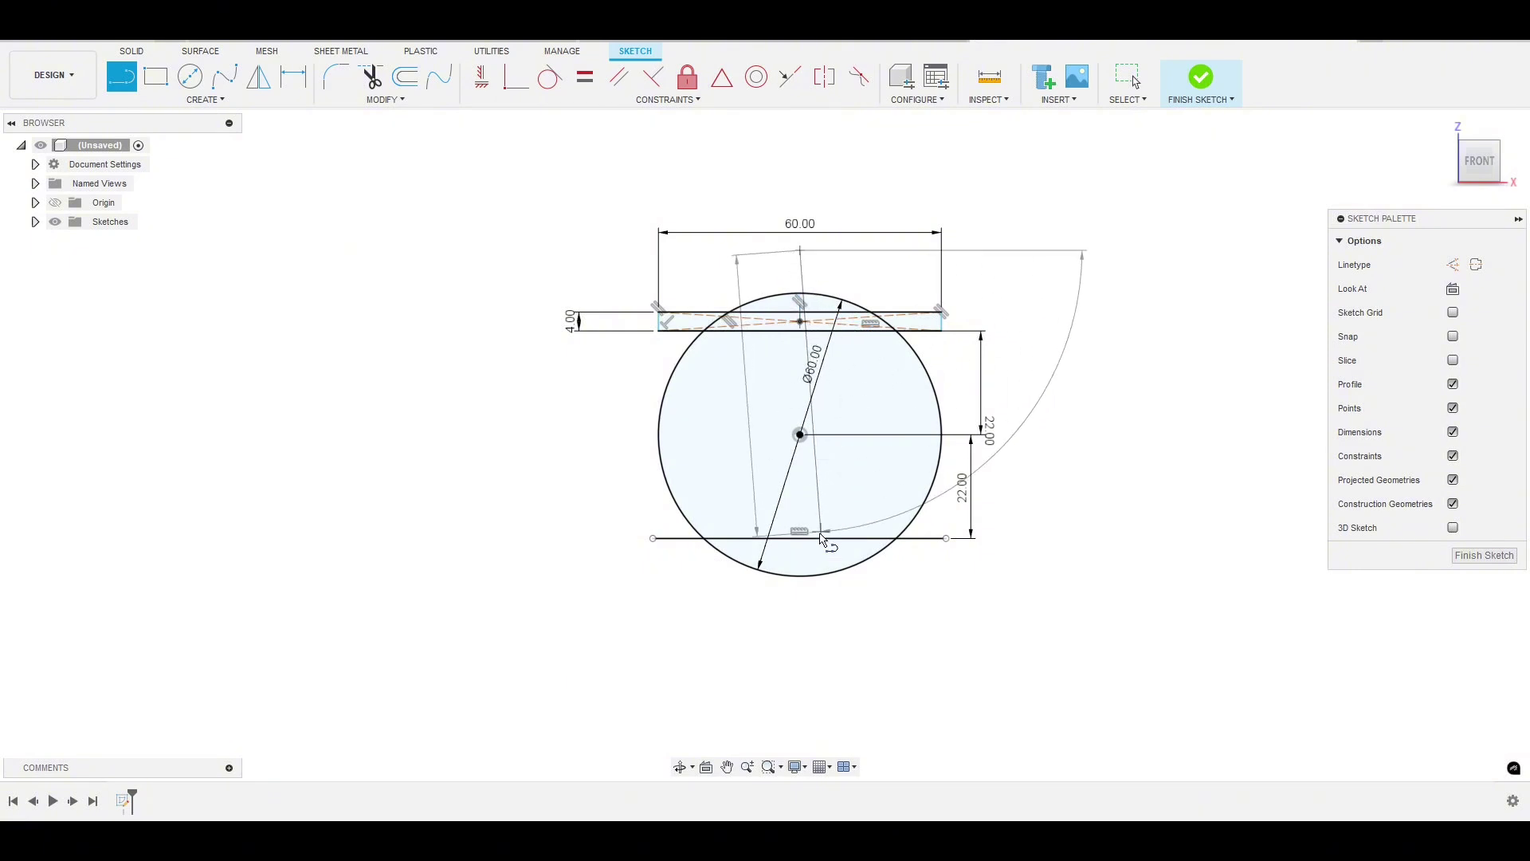
{"action": "left_click", "coordinate": [800, 606]}
{"action": "key", "text": "Escape"}
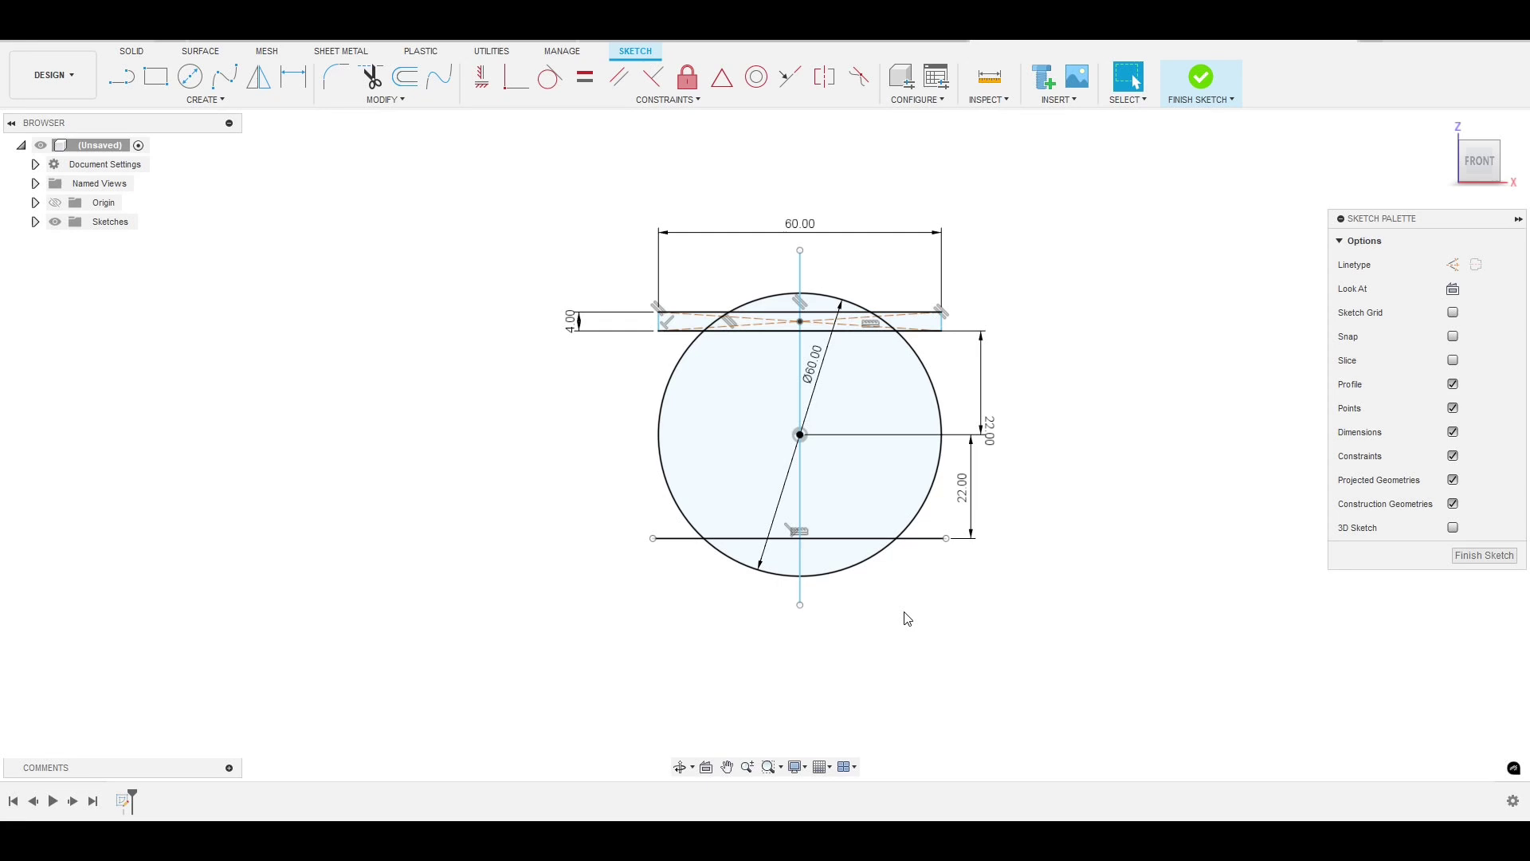
Step: Apply a midpoint constraint between the vertical line and the circle's centre point
{"action": "left_click", "coordinate": [722, 77]}
{"action": "left_click", "coordinate": [800, 343]}
{"action": "left_click", "coordinate": [801, 435]}
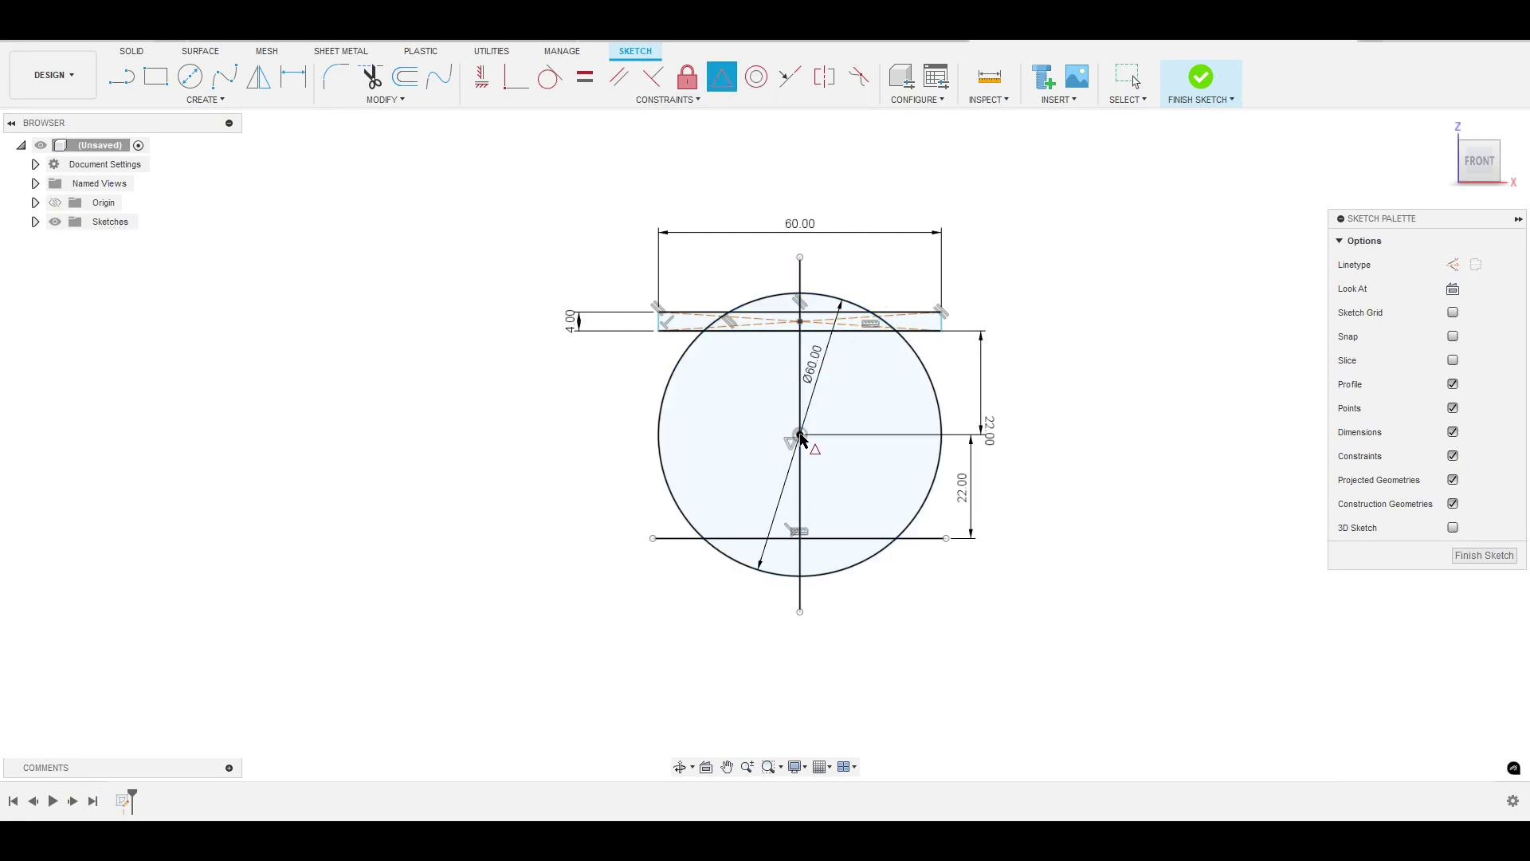
{"action": "key", "text": "Escape"}
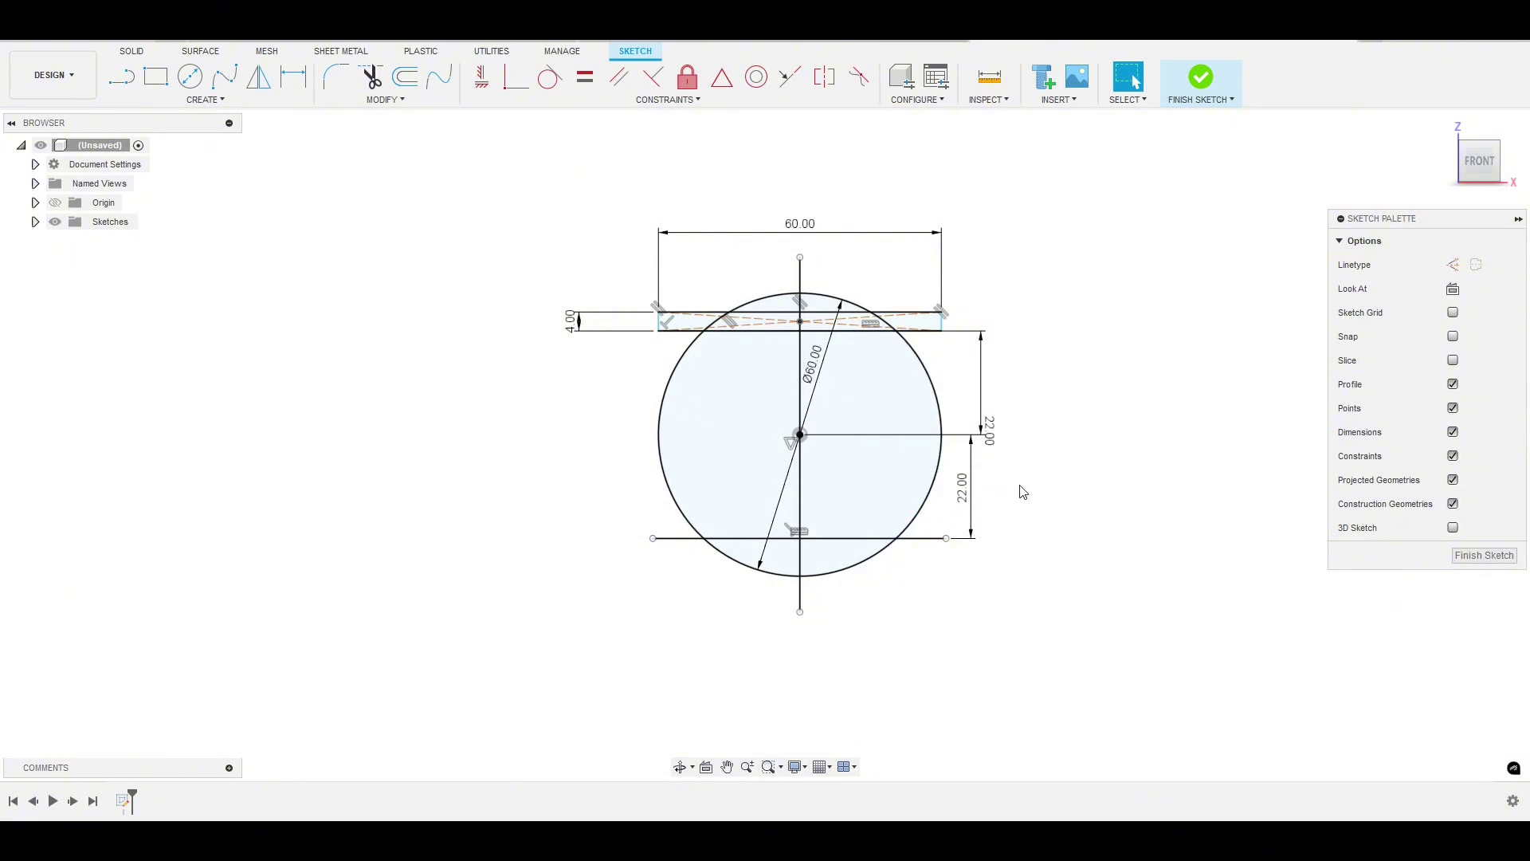
Step: Offset the 60 mm circle inward by 2 mm
{"action": "left_click", "coordinate": [926, 371]}
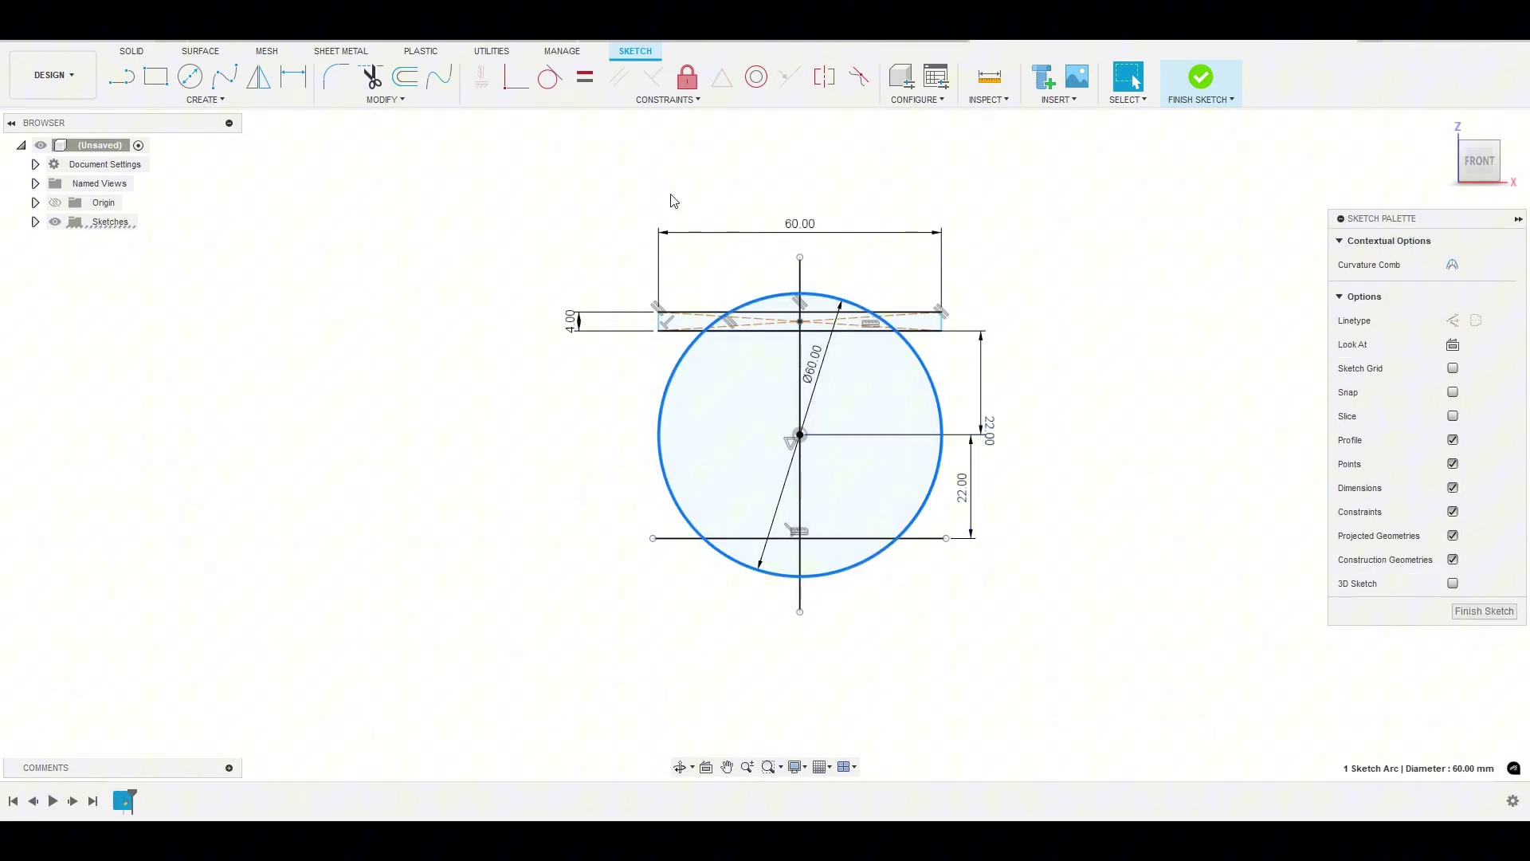
{"action": "left_click", "coordinate": [404, 80]}
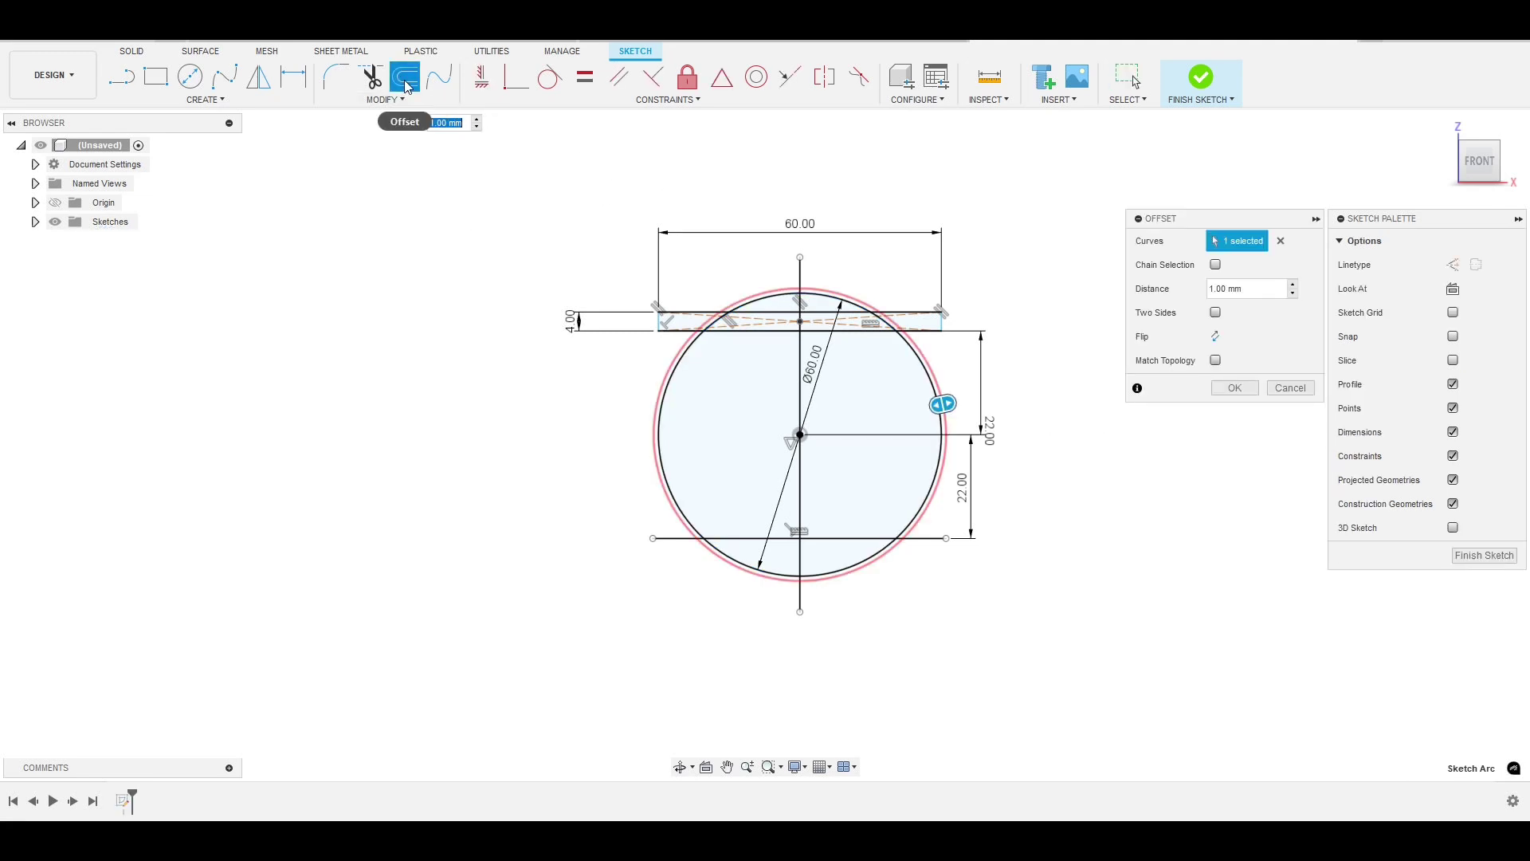
{"action": "left_click_drag", "start_coordinate": [941, 404], "coordinate": [926, 408]}
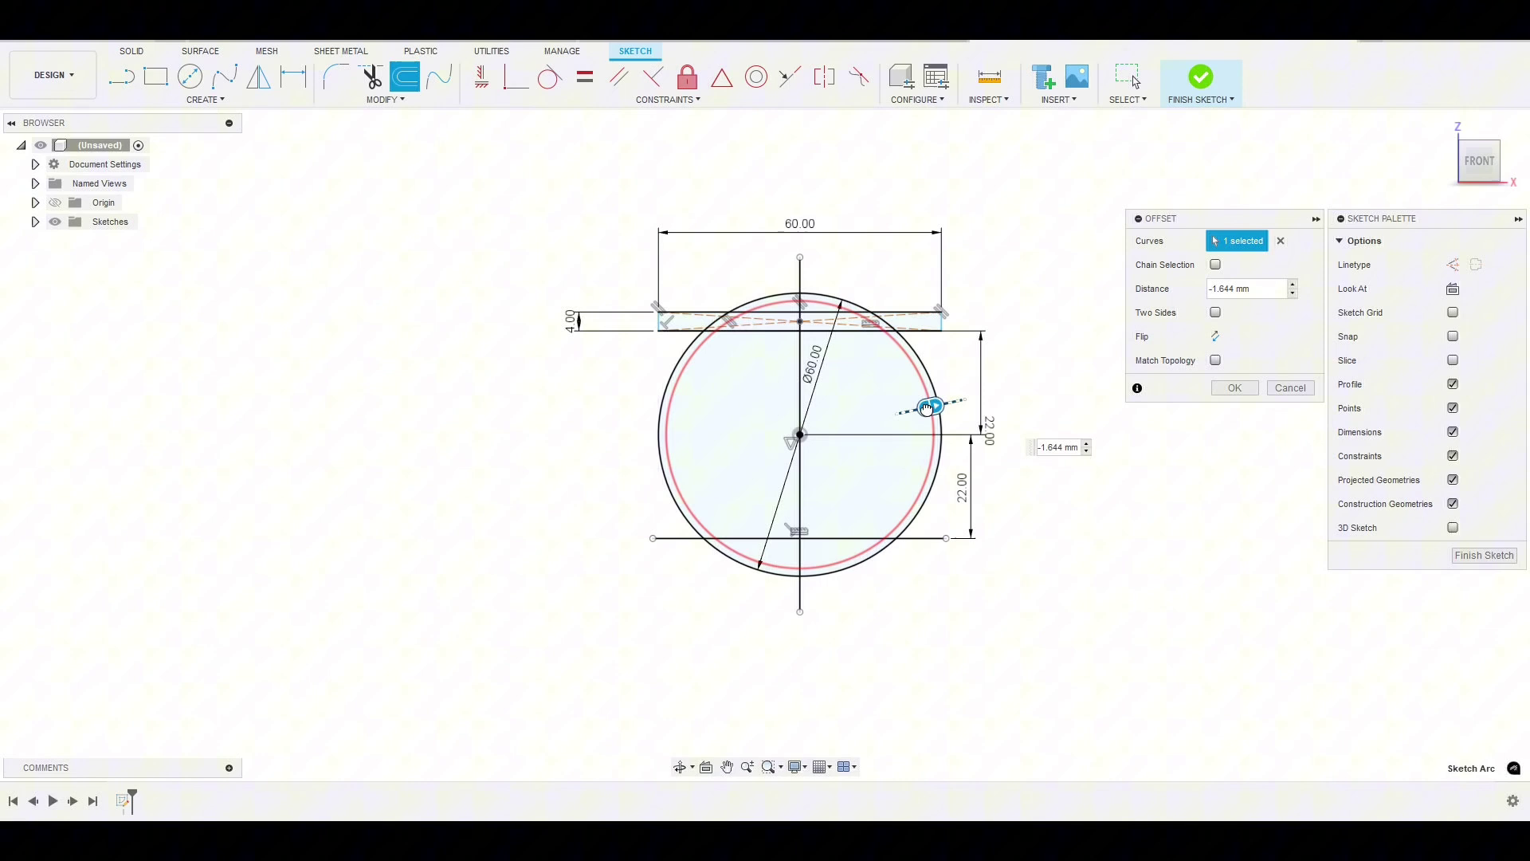
{"action": "type", "text": "-2"}
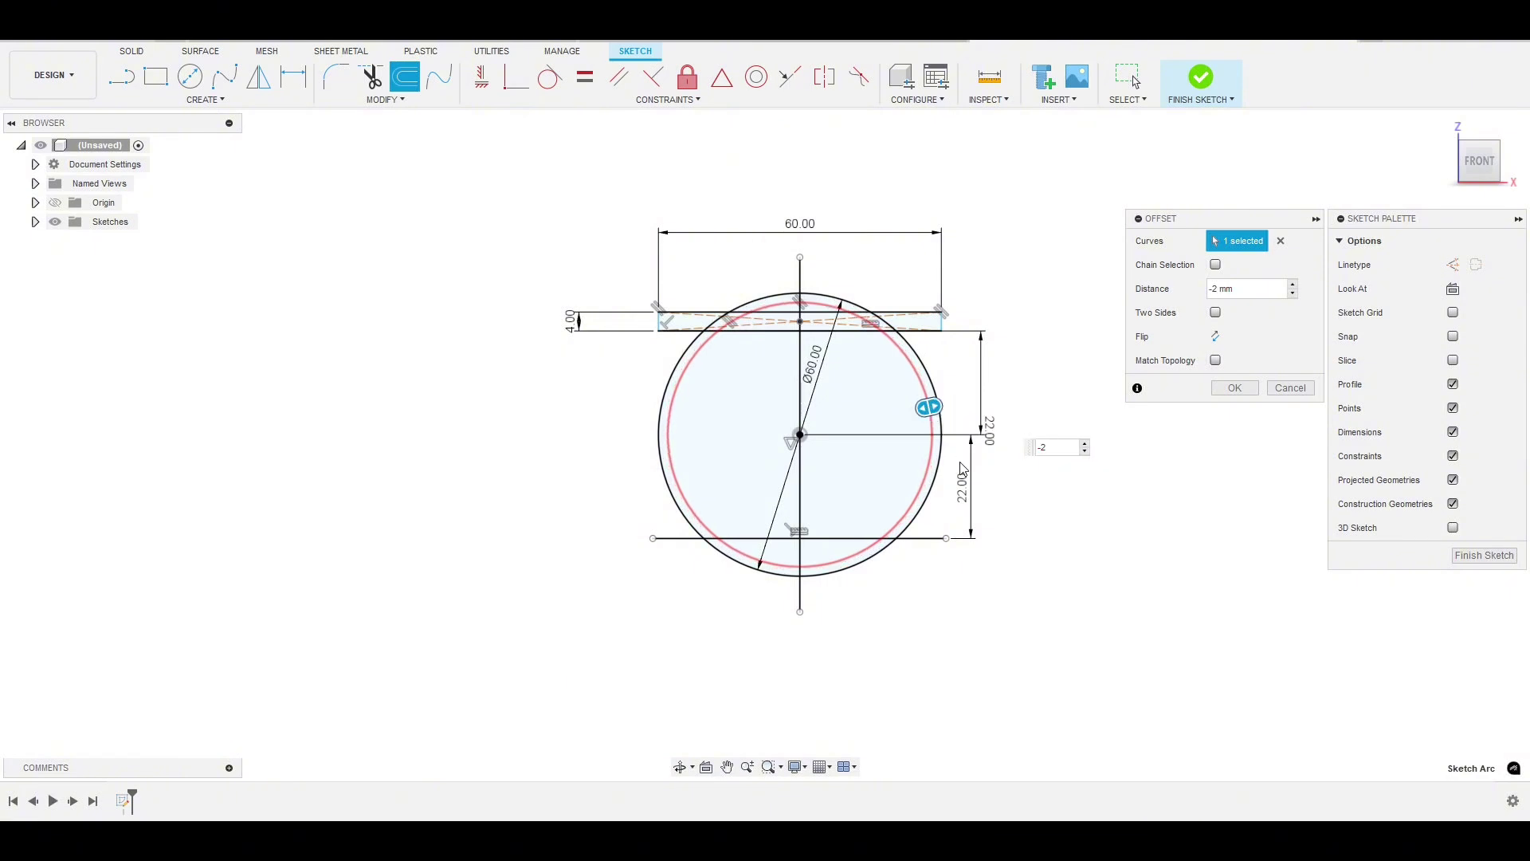
{"action": "key", "text": "Return"}
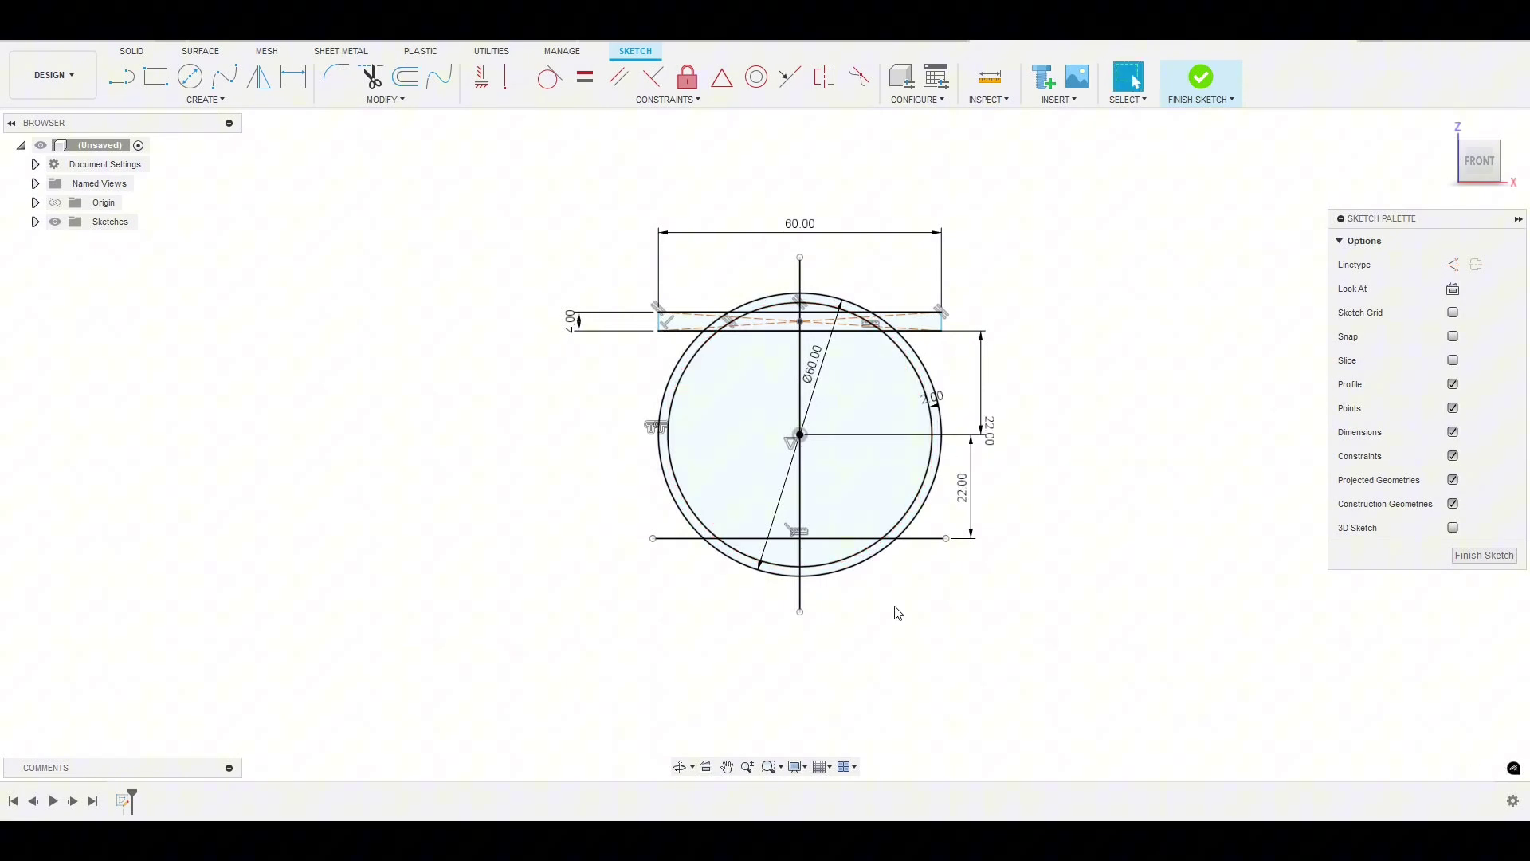
Step: Offset the lower horizontal line 2 mm downward, away from the circle's centre
{"action": "scroll", "coordinate": [899, 613], "scroll_direction": "up", "scroll_amount": 1}
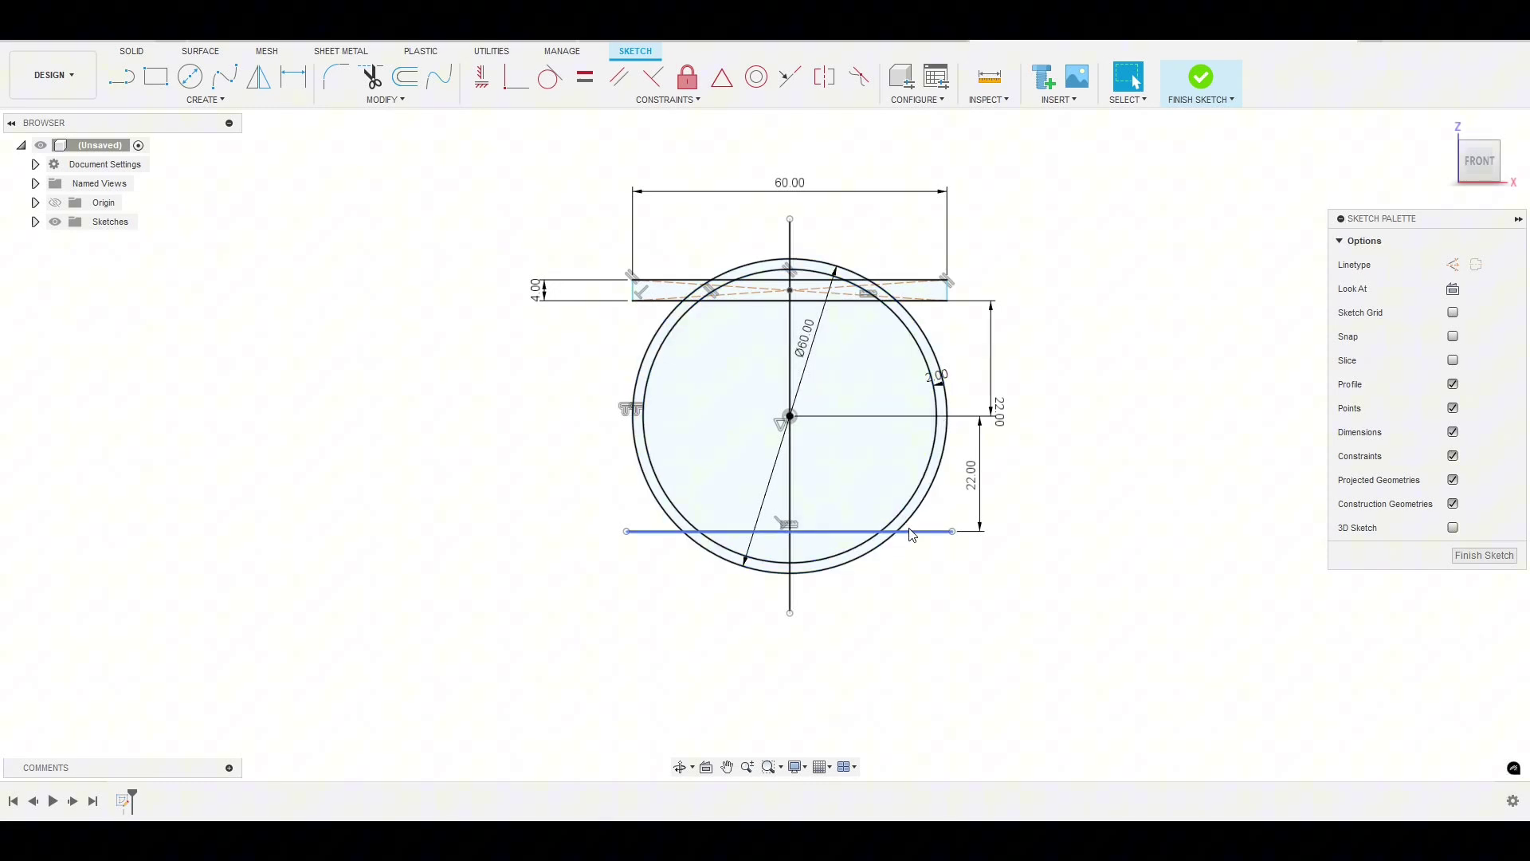
{"action": "left_click", "coordinate": [831, 532]}
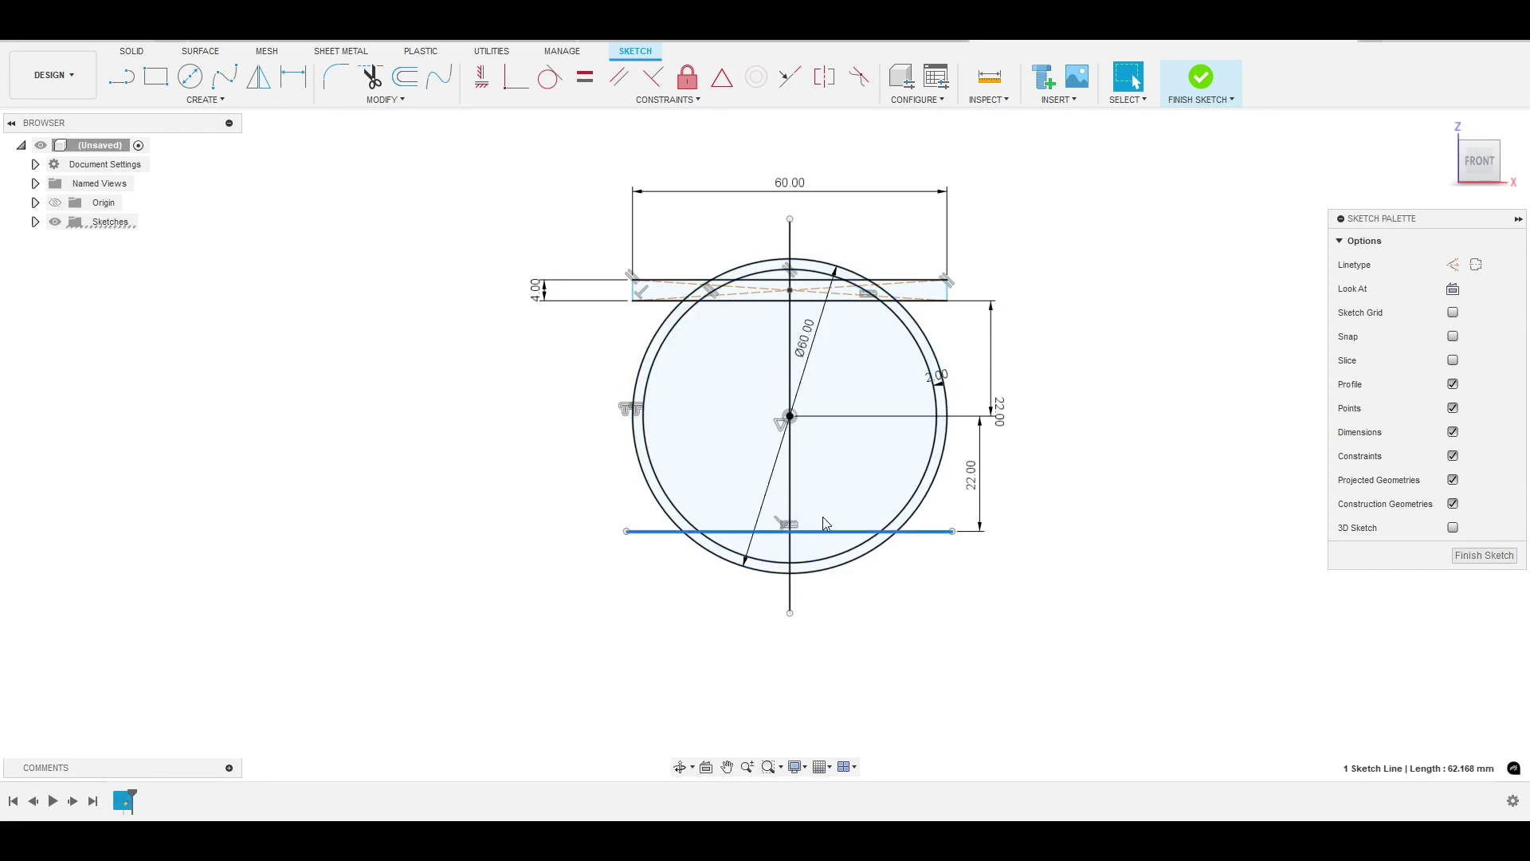
{"action": "left_click", "coordinate": [405, 82]}
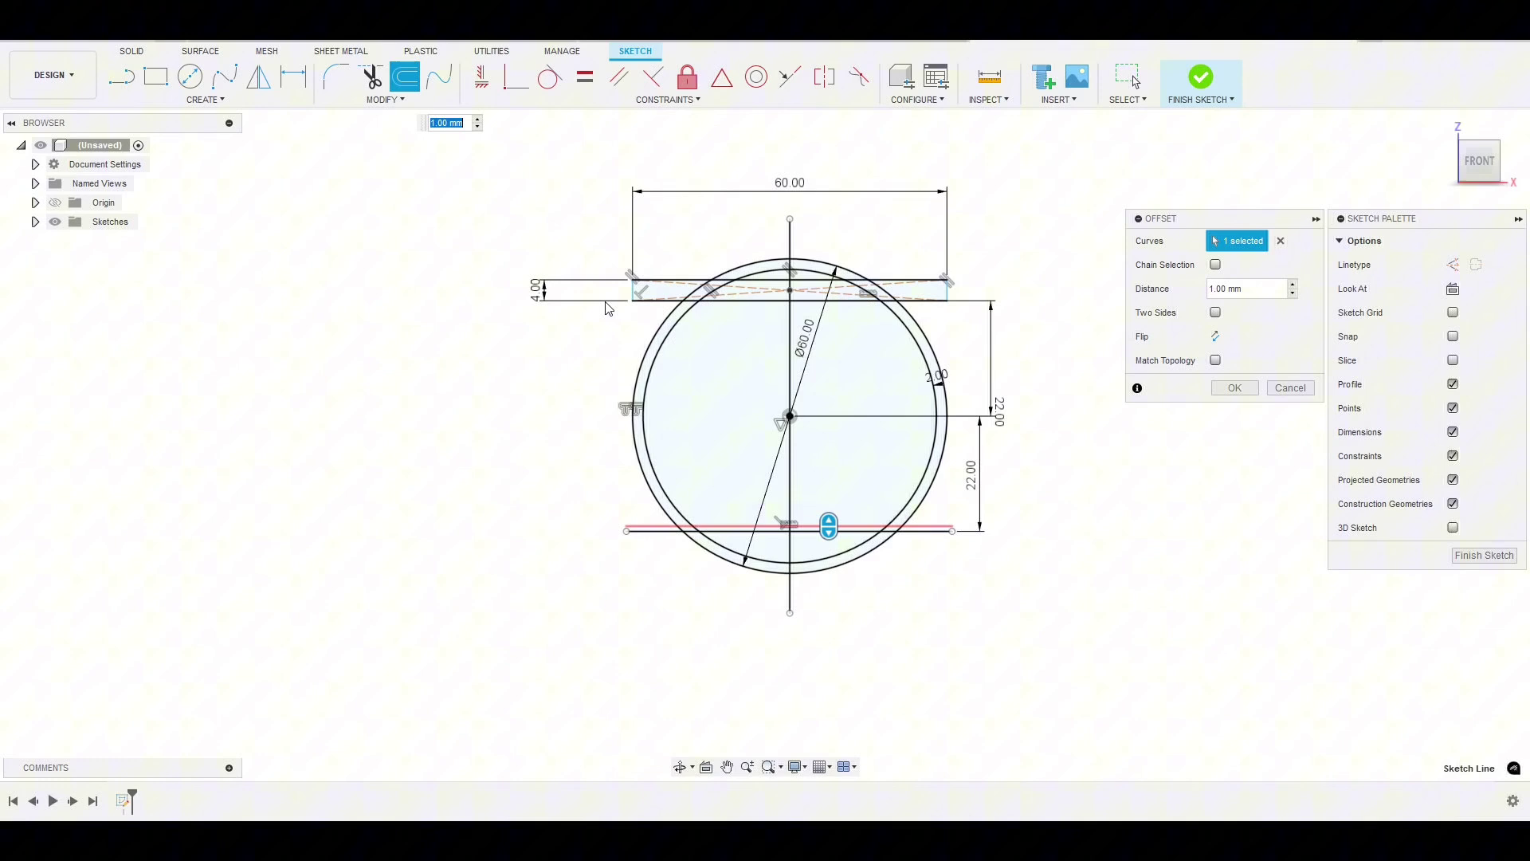
{"action": "left_click_drag", "start_coordinate": [829, 526], "coordinate": [828, 540]}
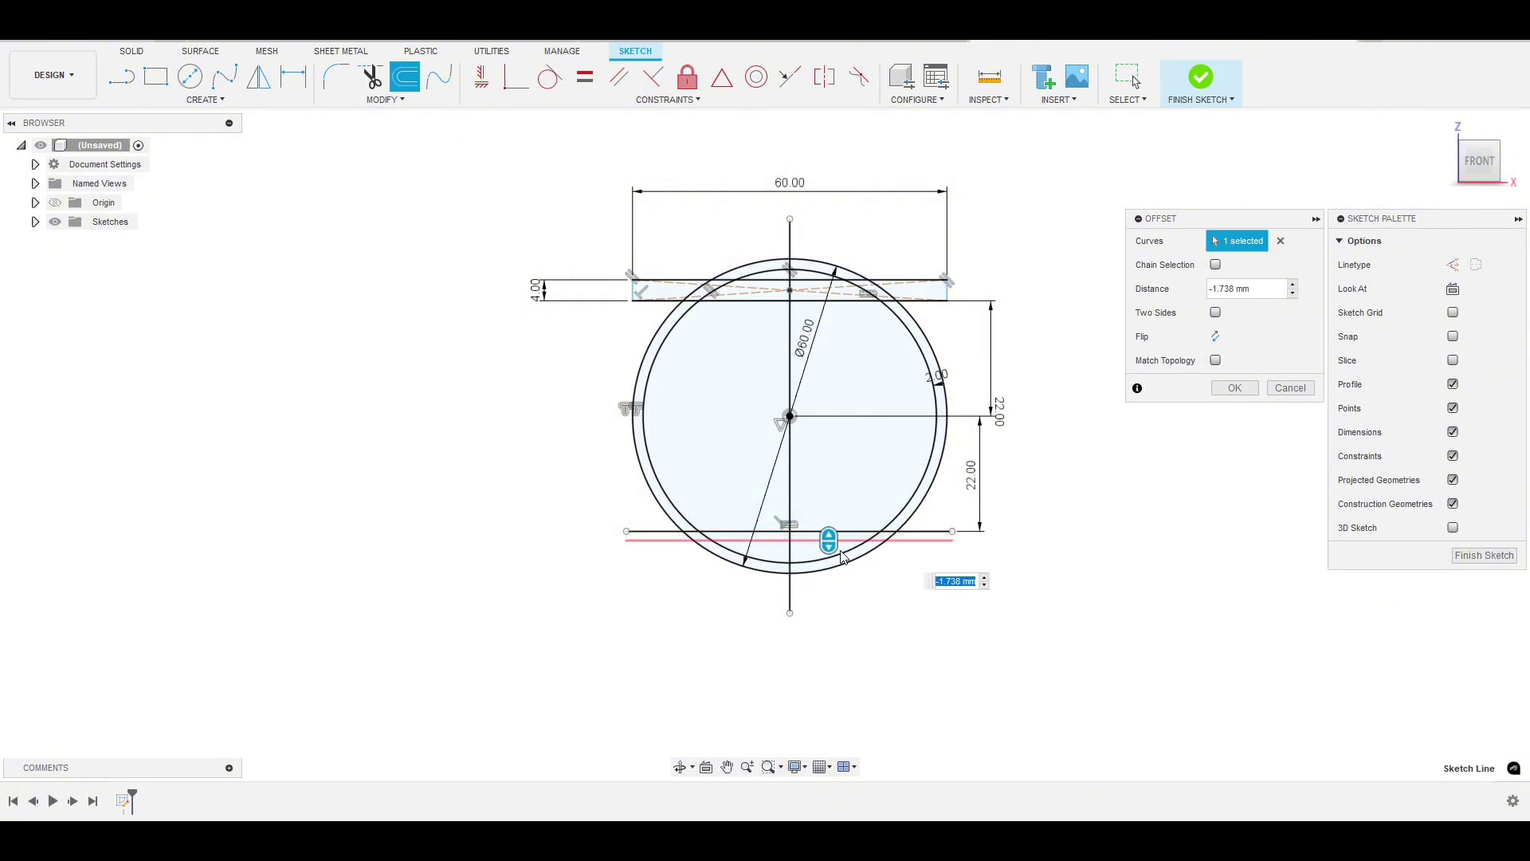
{"action": "type", "text": "-2"}
{"action": "key", "text": "Return"}
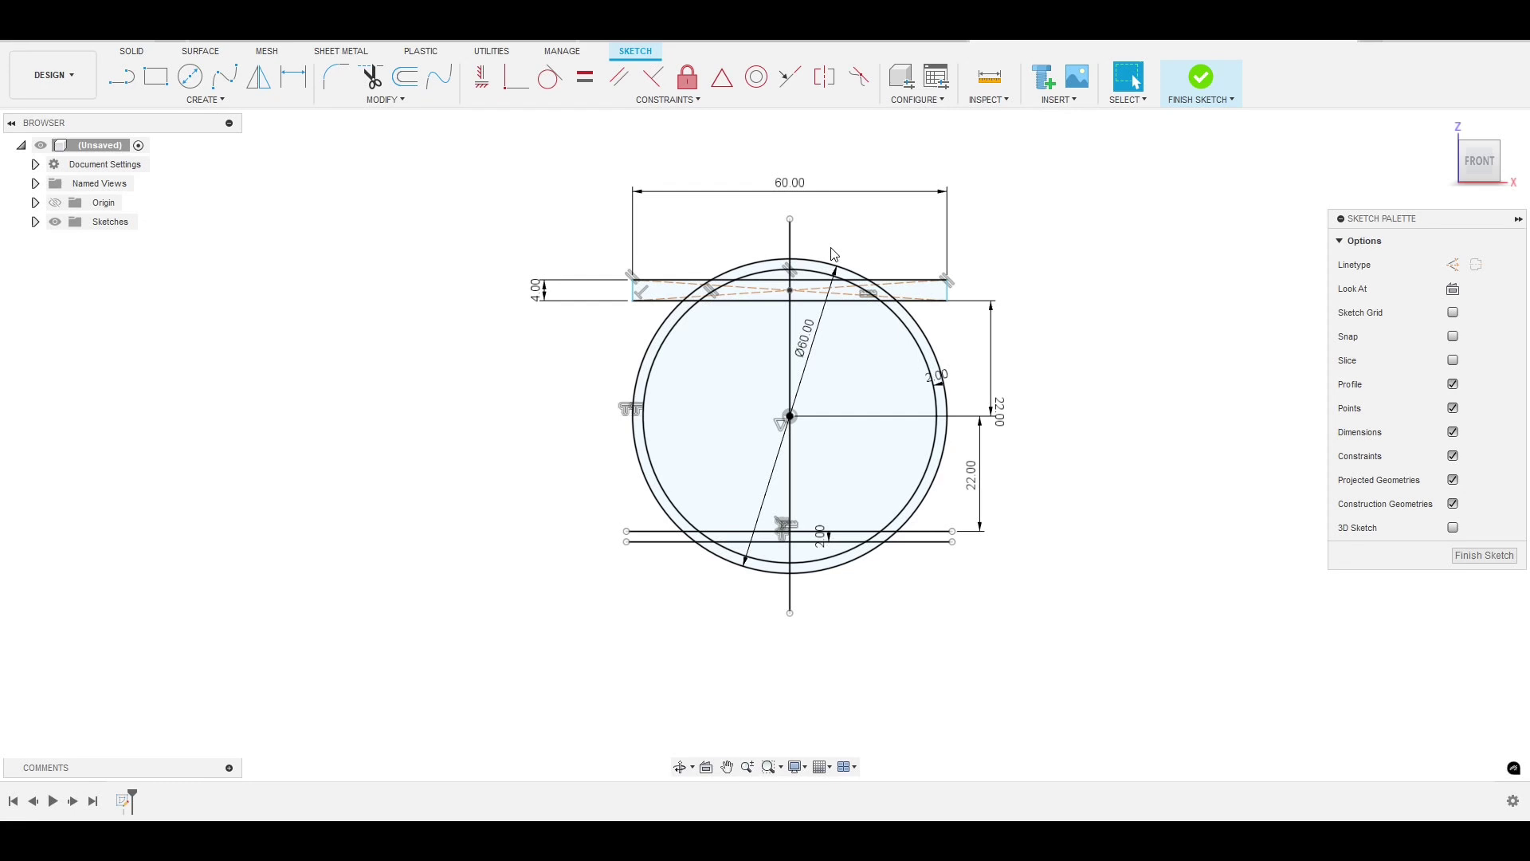
Step: Draw a 4 mm vertical line across the rectangle, starting where the inner circle crosses its lower edge on the right side
{"action": "scroll", "coordinate": [833, 253], "scroll_direction": "up", "scroll_amount": 4}
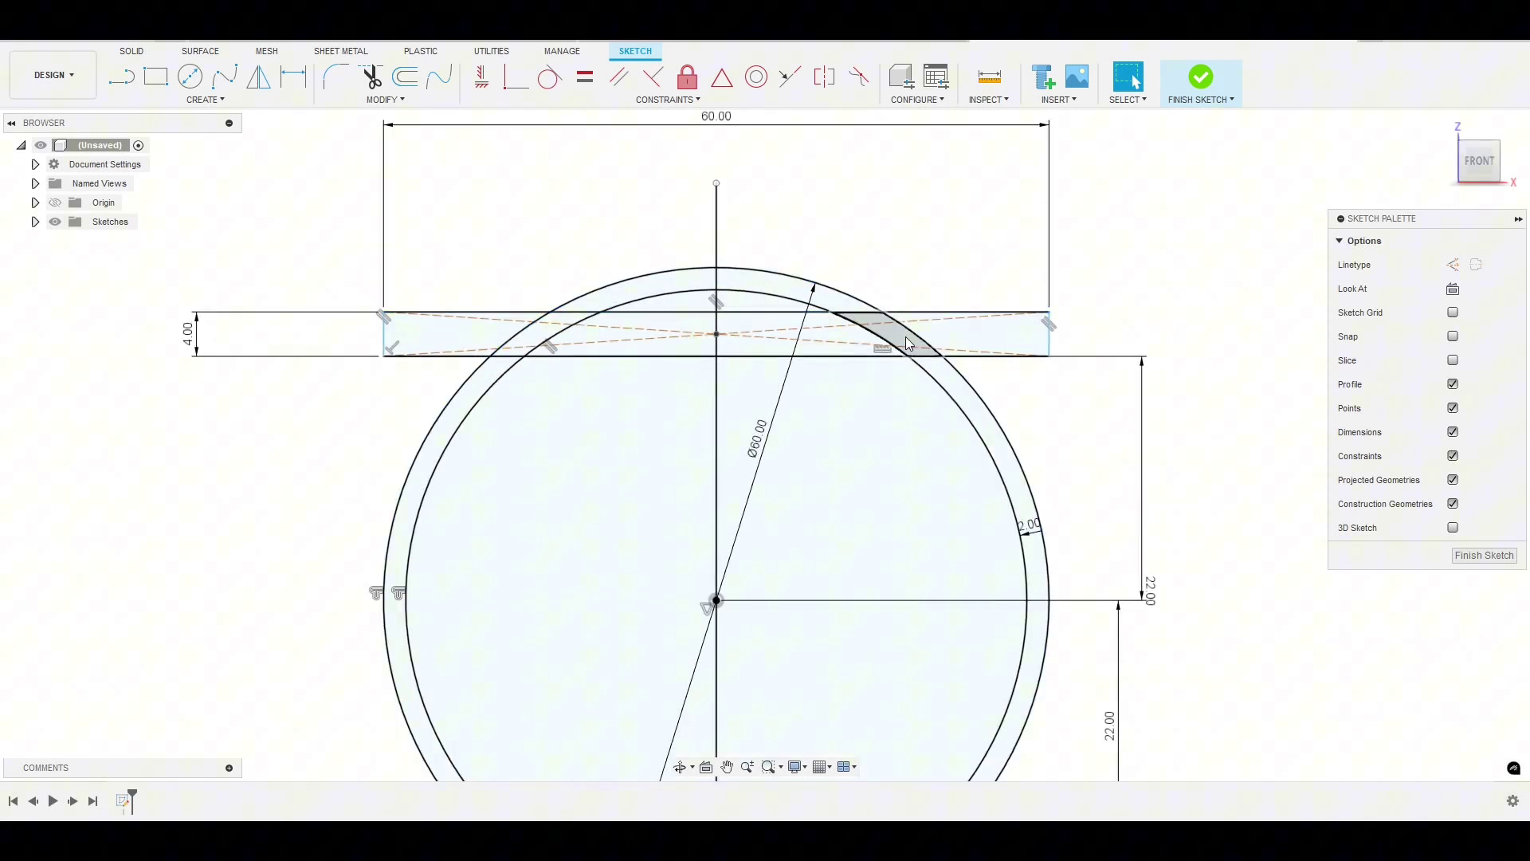
{"action": "key", "text": "l"}
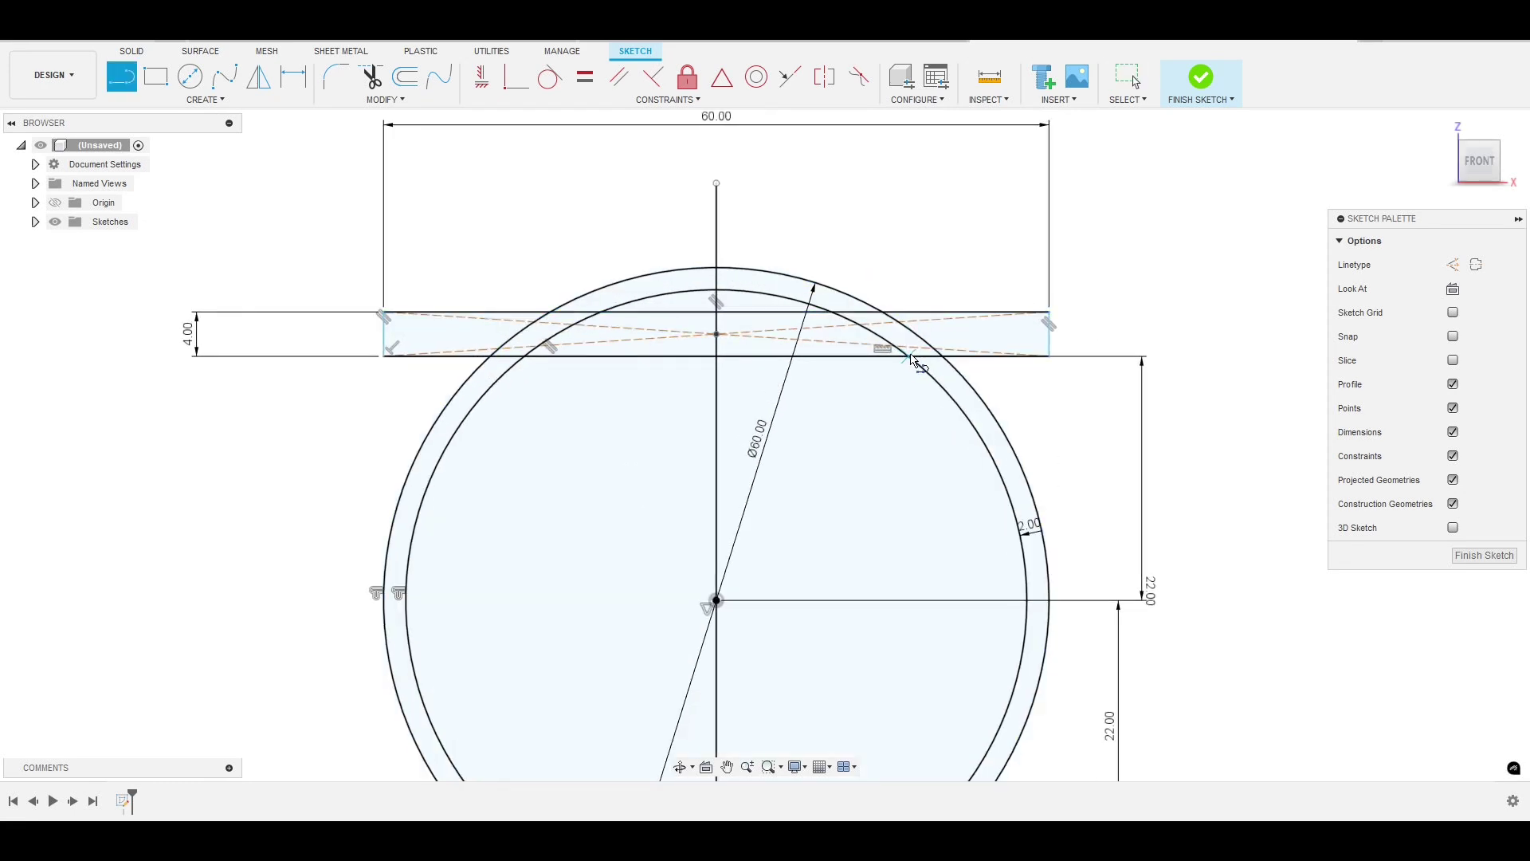
{"action": "left_click", "coordinate": [910, 357]}
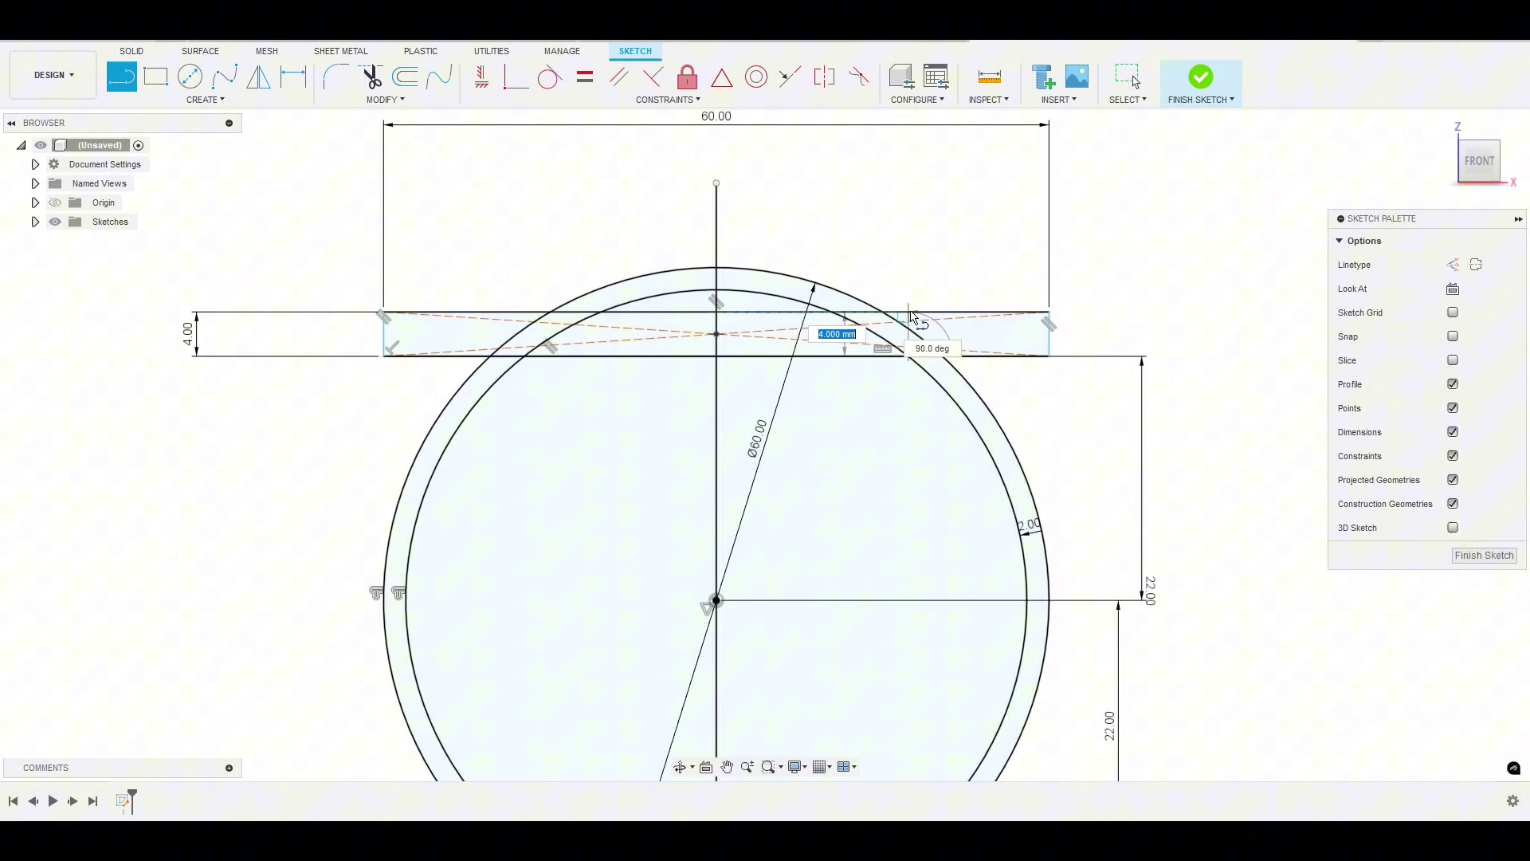
{"action": "left_click", "coordinate": [910, 313]}
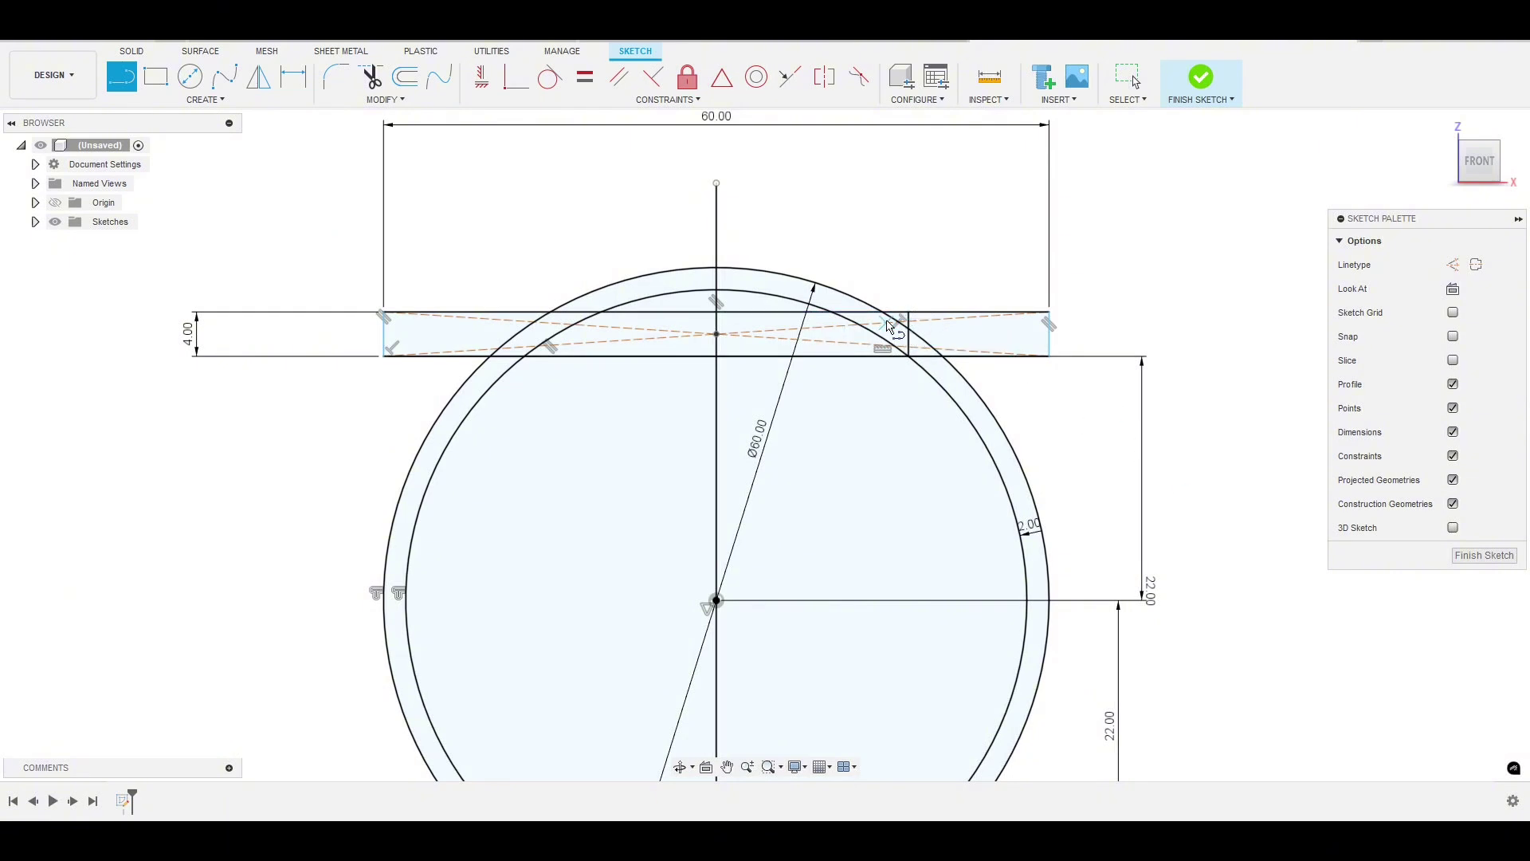
{"action": "key", "text": "Escape"}
{"action": "left_click", "coordinate": [931, 338]}
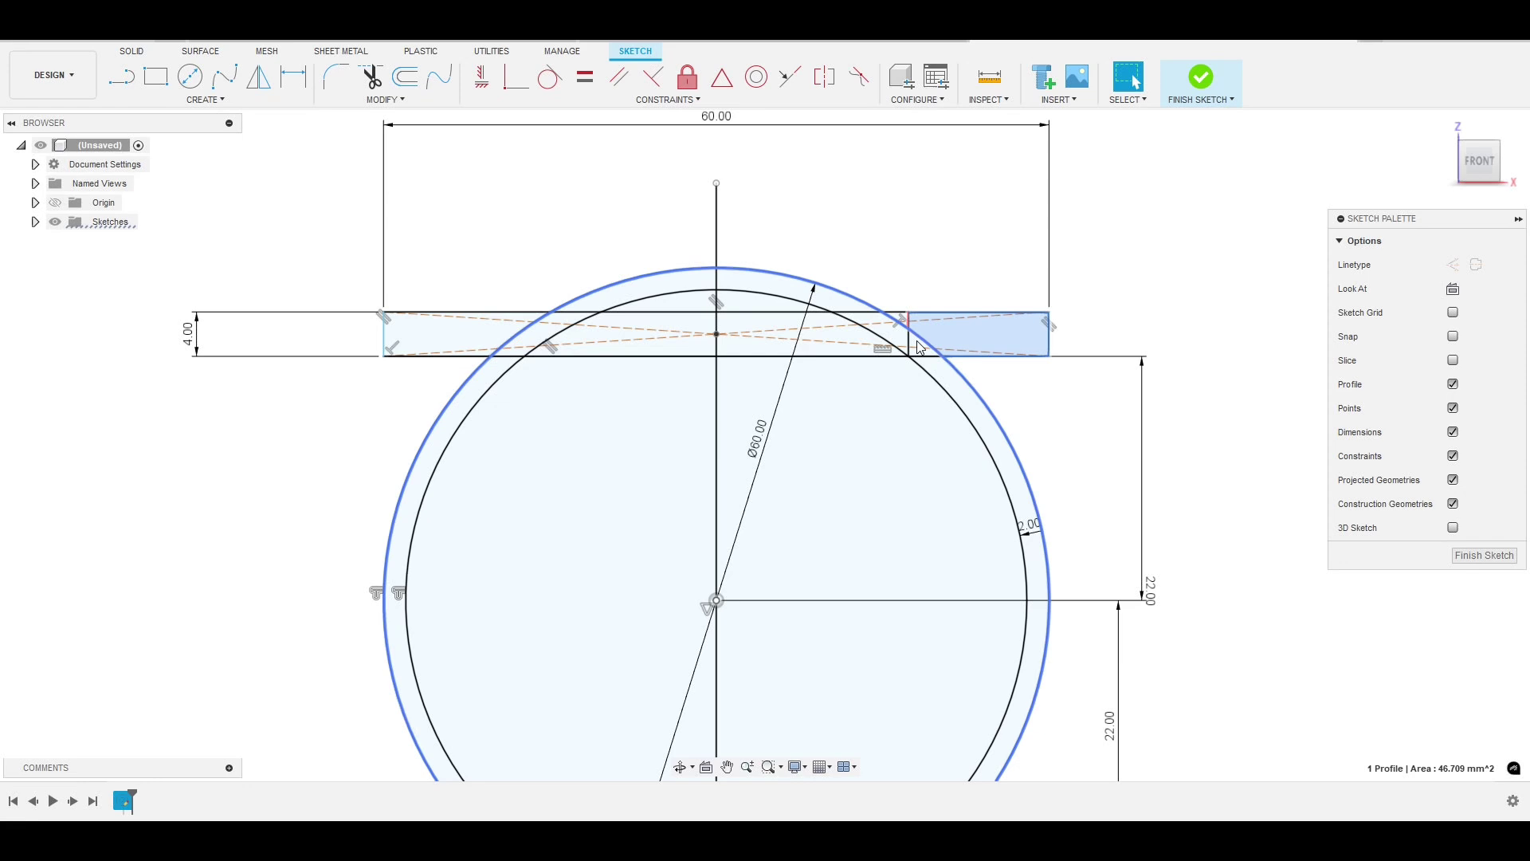
{"action": "left_click", "coordinate": [920, 344], "text": "shift"}
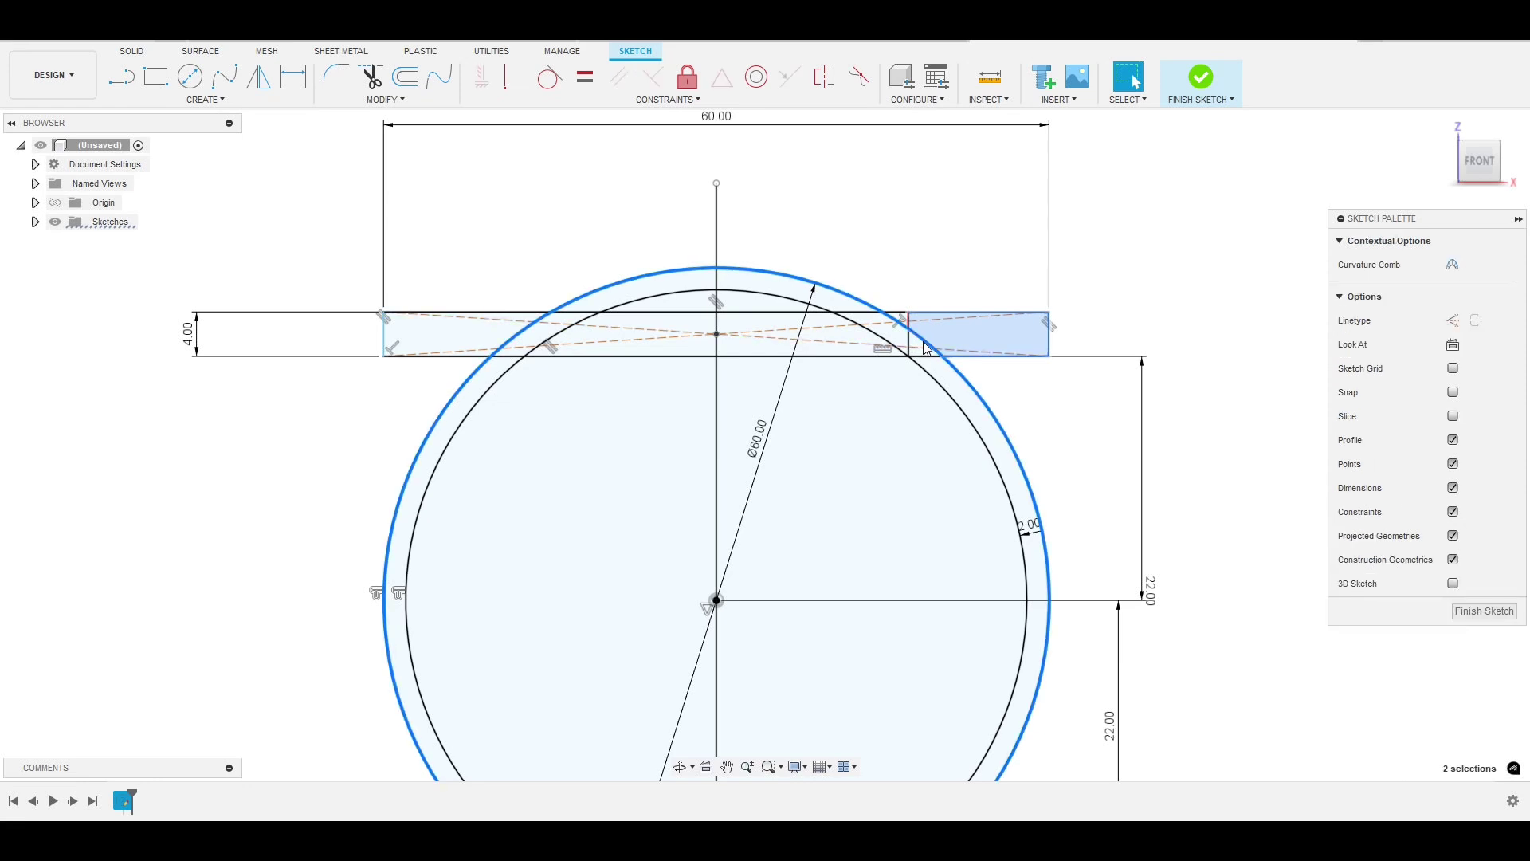
{"action": "left_click", "coordinate": [1080, 426]}
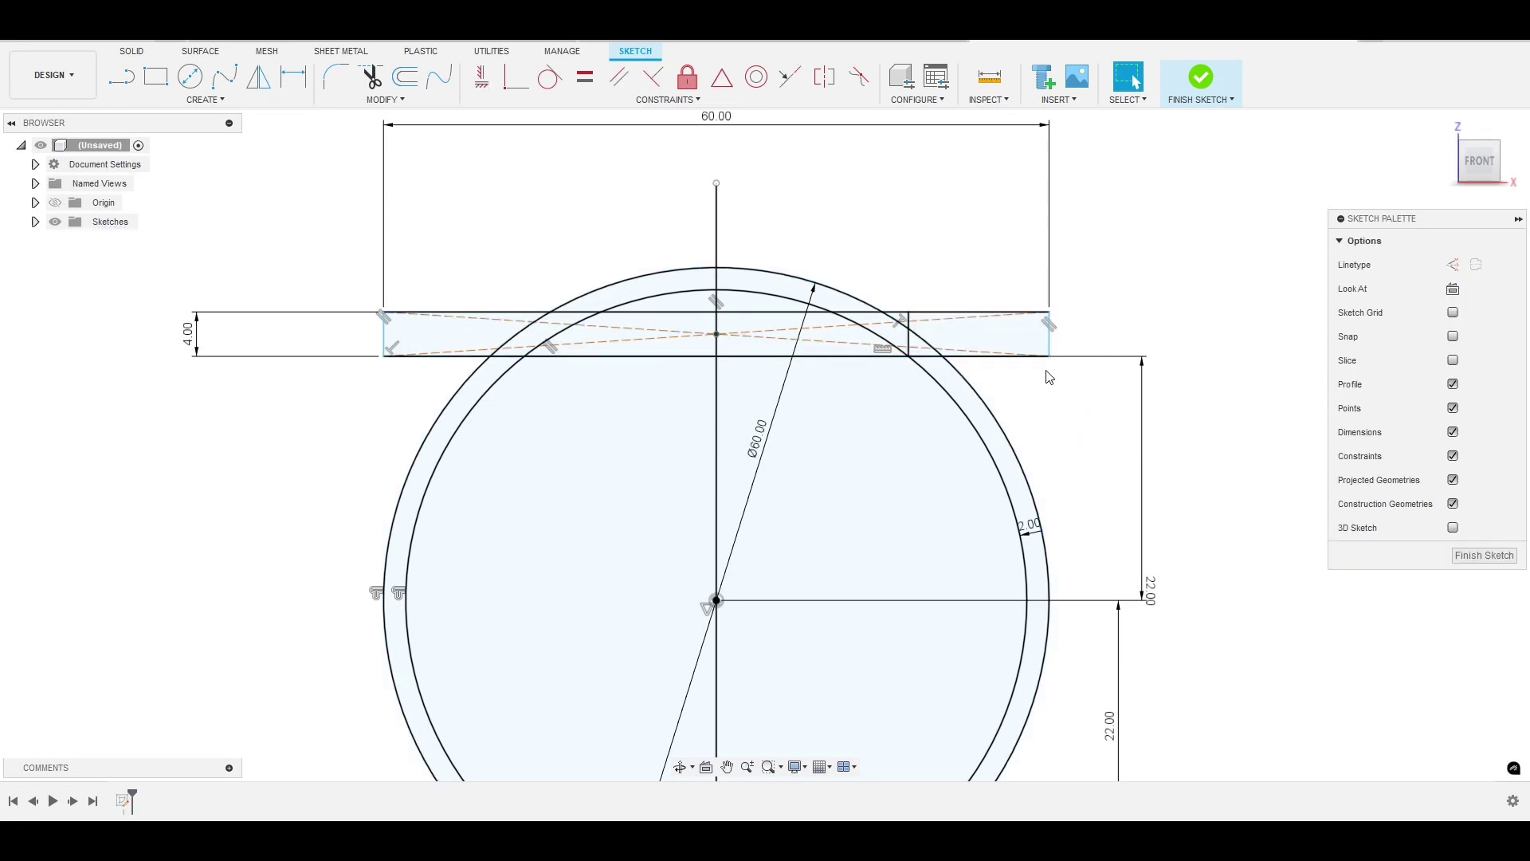
Step: Finish the sketch and show it from the front
{"action": "scroll", "coordinate": [1050, 378], "scroll_direction": "down", "scroll_amount": 3}
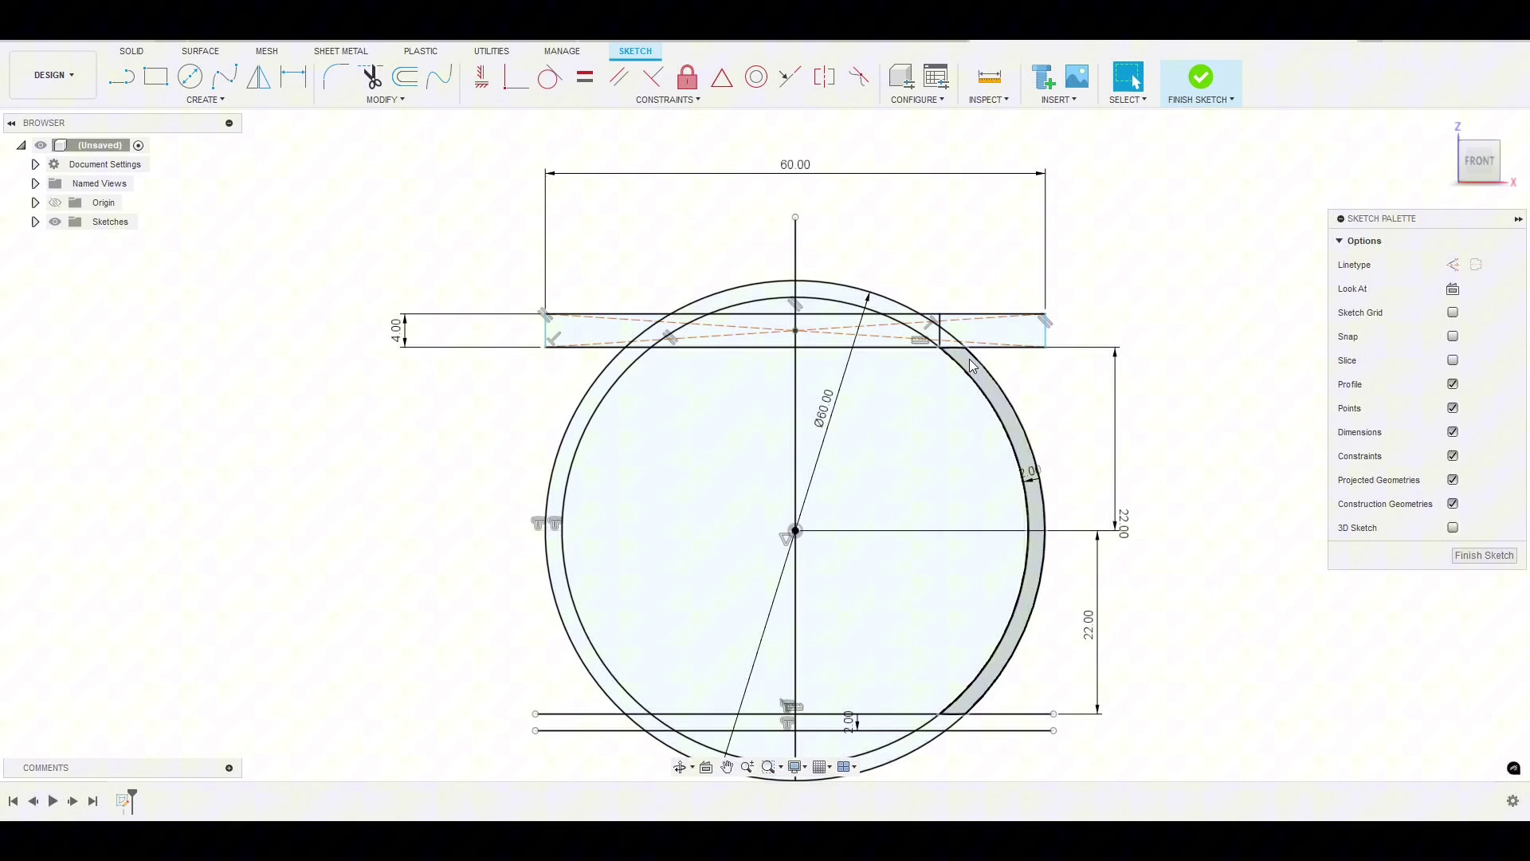
{"action": "scroll", "coordinate": [734, 386], "scroll_direction": "down", "scroll_amount": 2}
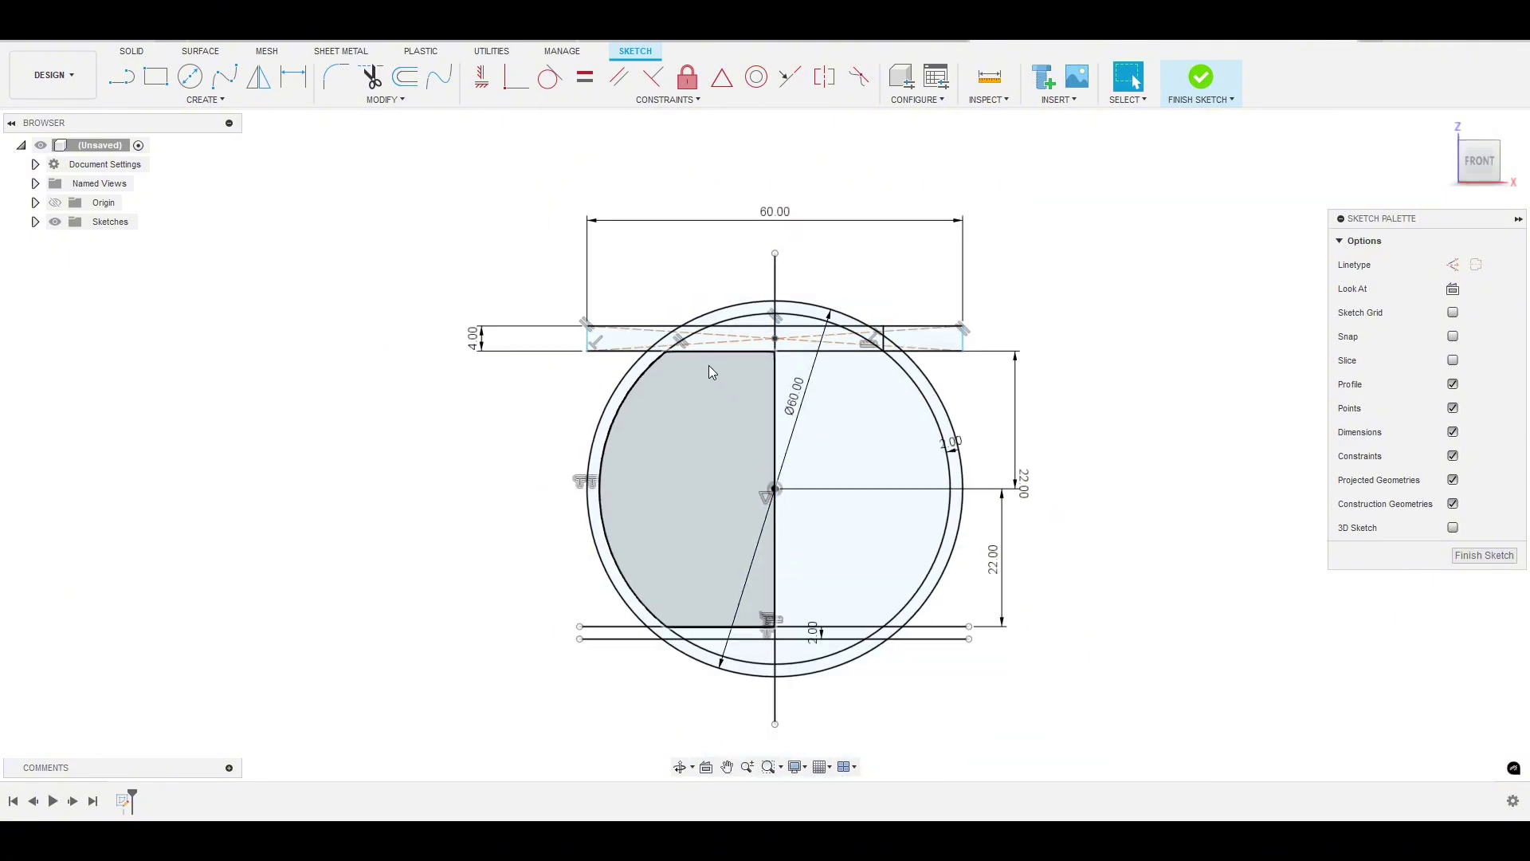
{"action": "left_click", "coordinate": [1193, 94]}
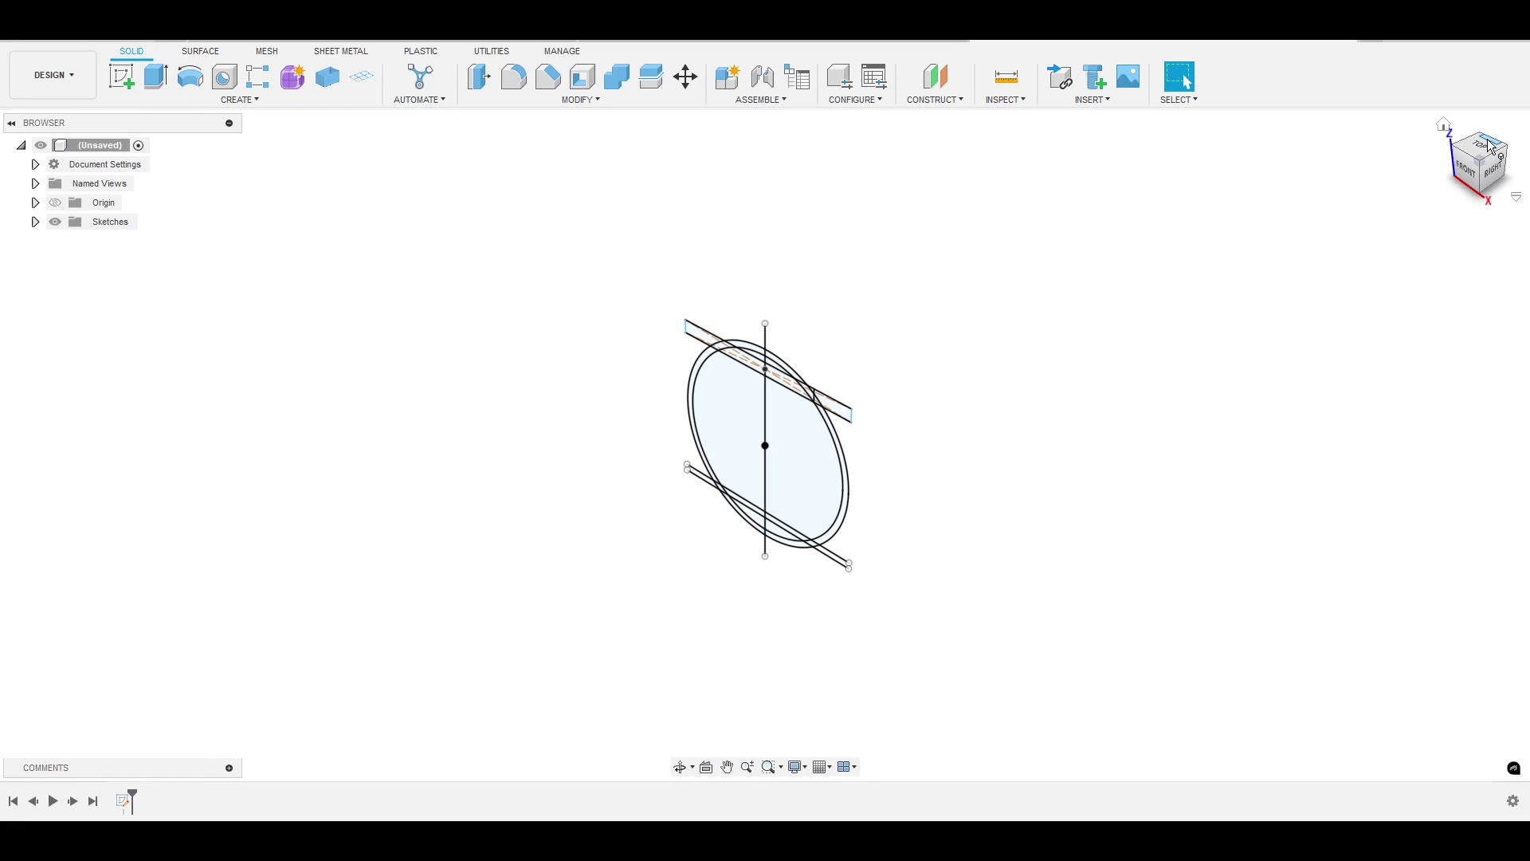
{"action": "left_click", "coordinate": [1466, 169]}
{"action": "scroll", "coordinate": [716, 499], "scroll_direction": "up", "scroll_amount": 5}
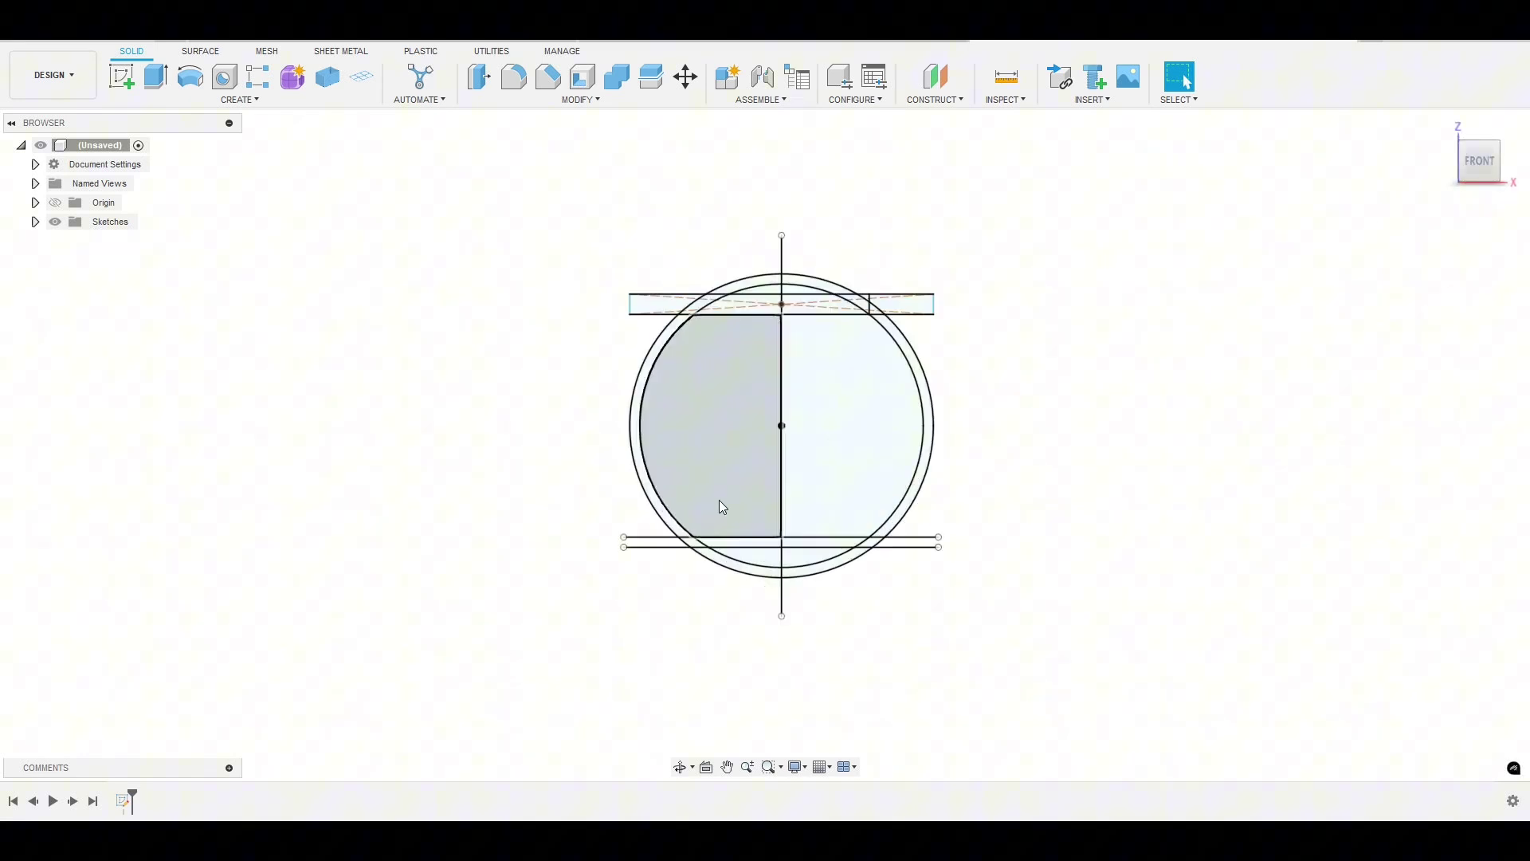
Step: Select the five profiles right of the centreline that form the base strip, the wall between the circles and the rim beyond the short vertical line
{"action": "left_click", "coordinate": [896, 563]}
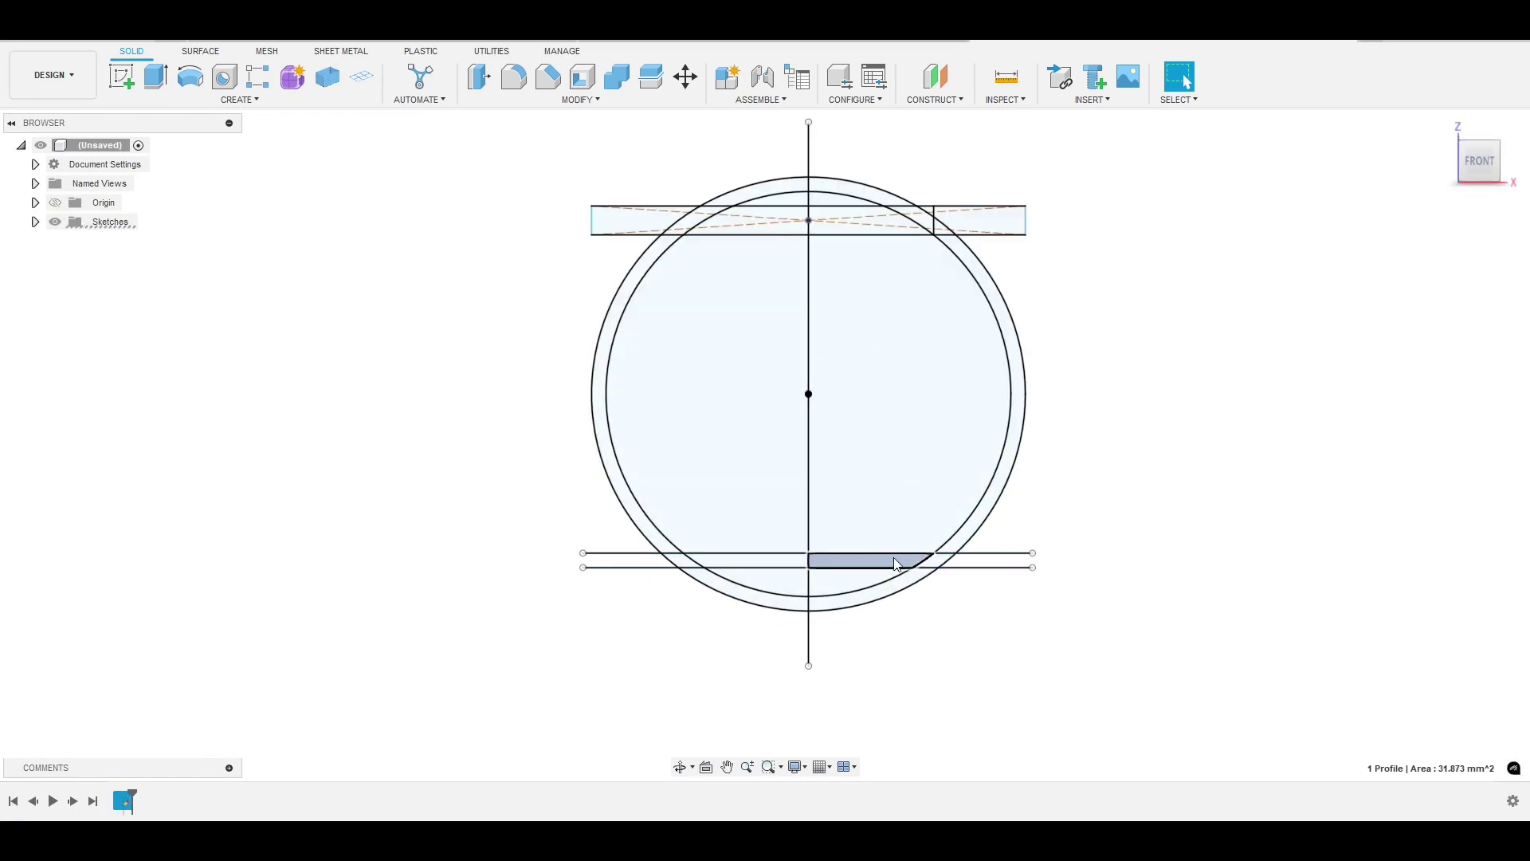
{"action": "left_click", "coordinate": [947, 552], "text": "shift"}
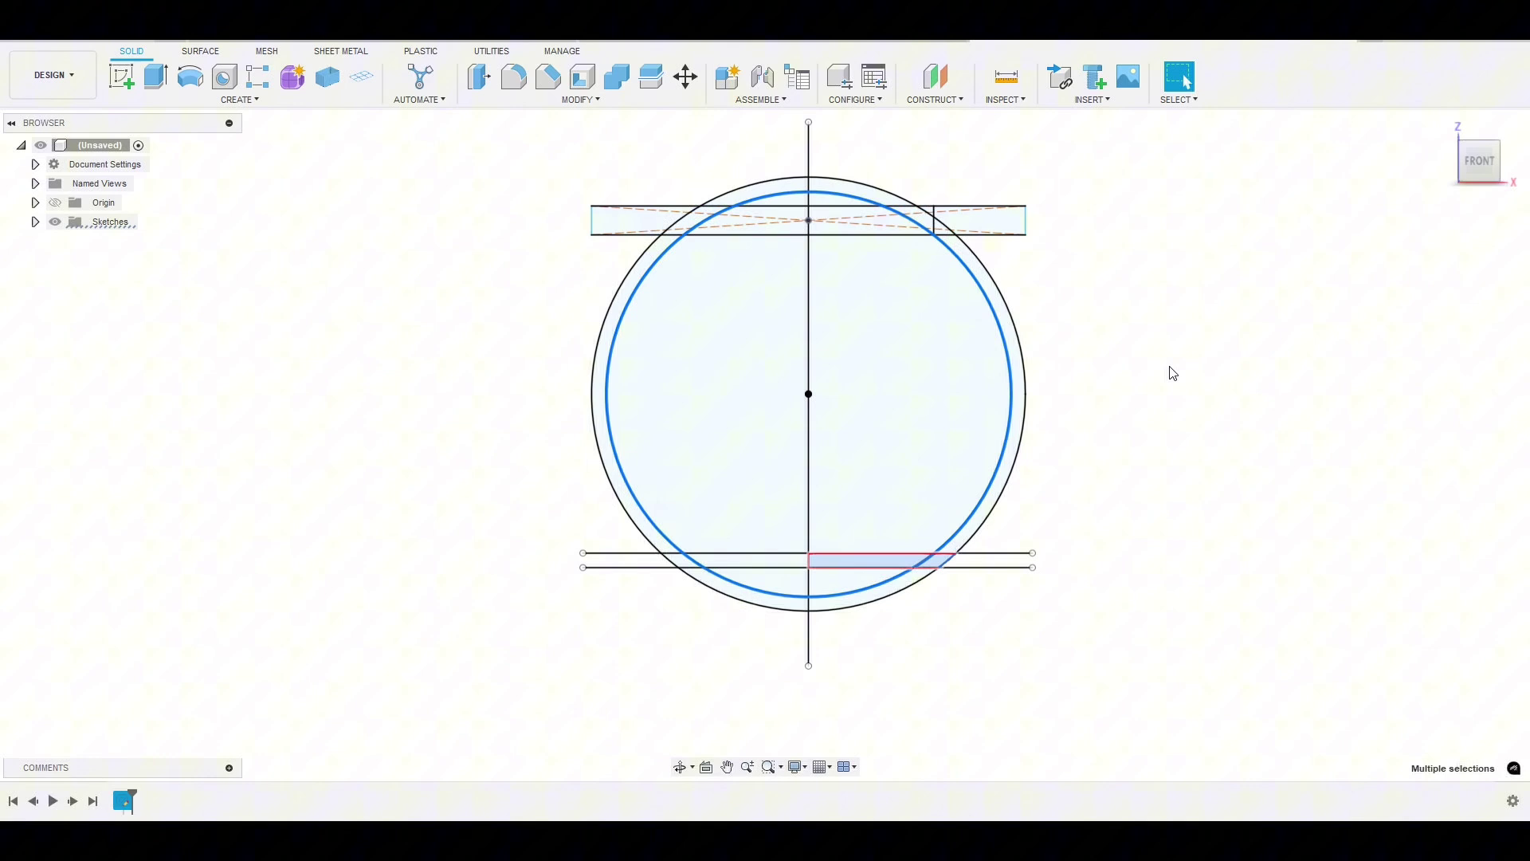
{"action": "left_click", "coordinate": [1010, 404]}
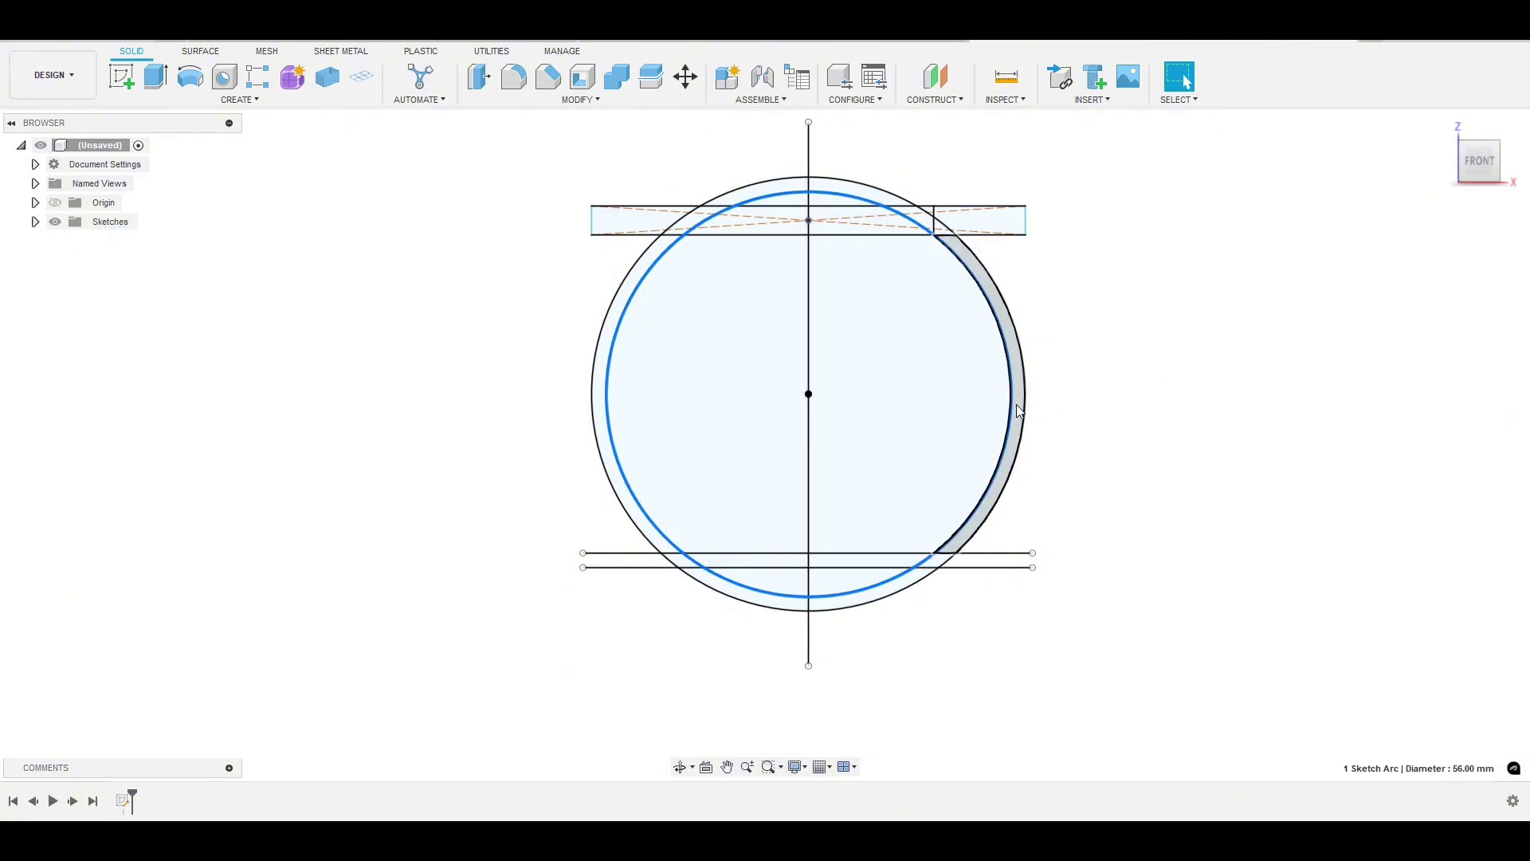
{"action": "left_click", "coordinate": [1013, 469], "text": "shift"}
{"action": "scroll", "coordinate": [1001, 478], "scroll_direction": "down", "scroll_amount": 2}
{"action": "scroll", "coordinate": [976, 495], "scroll_direction": "up", "scroll_amount": 5}
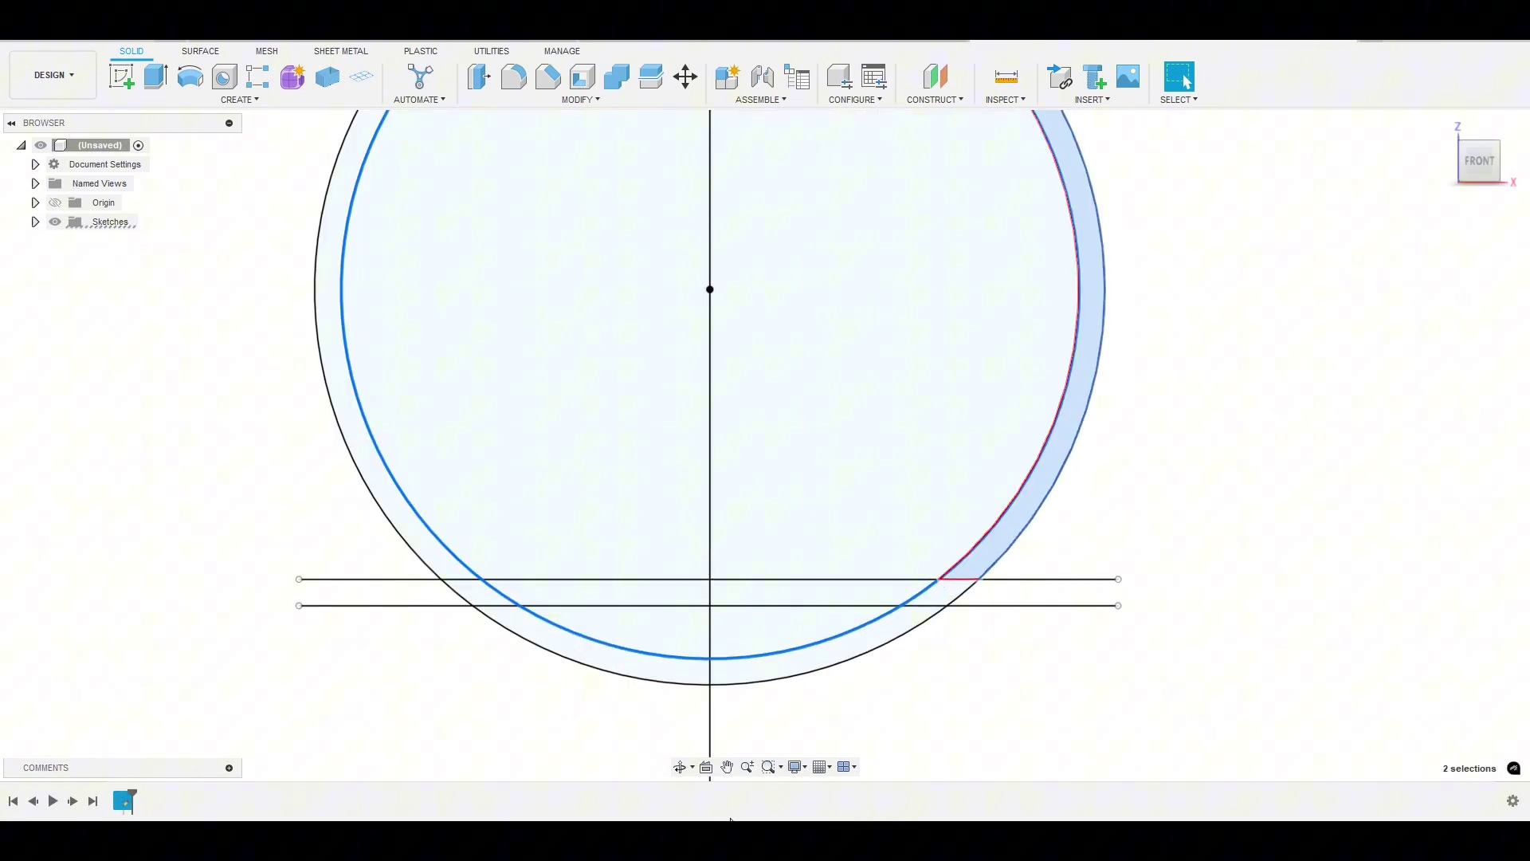
{"action": "left_click", "coordinate": [843, 595], "text": "shift"}
{"action": "scroll", "coordinate": [885, 738], "scroll_direction": "down", "scroll_amount": 3}
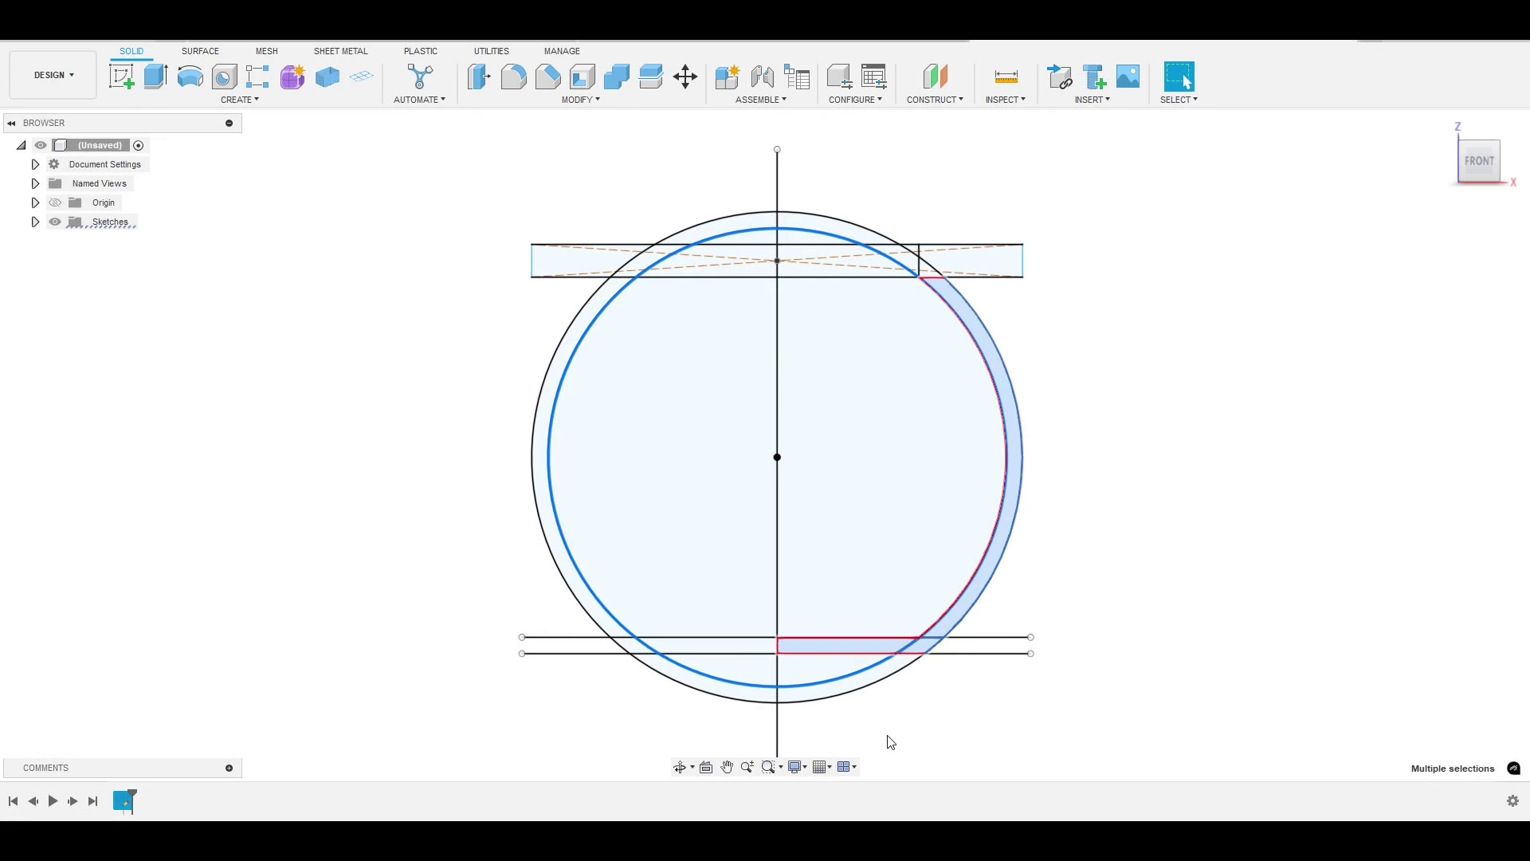
{"action": "scroll", "coordinate": [948, 257], "scroll_direction": "up", "scroll_amount": 2}
{"action": "scroll", "coordinate": [948, 258], "scroll_direction": "up", "scroll_amount": 3}
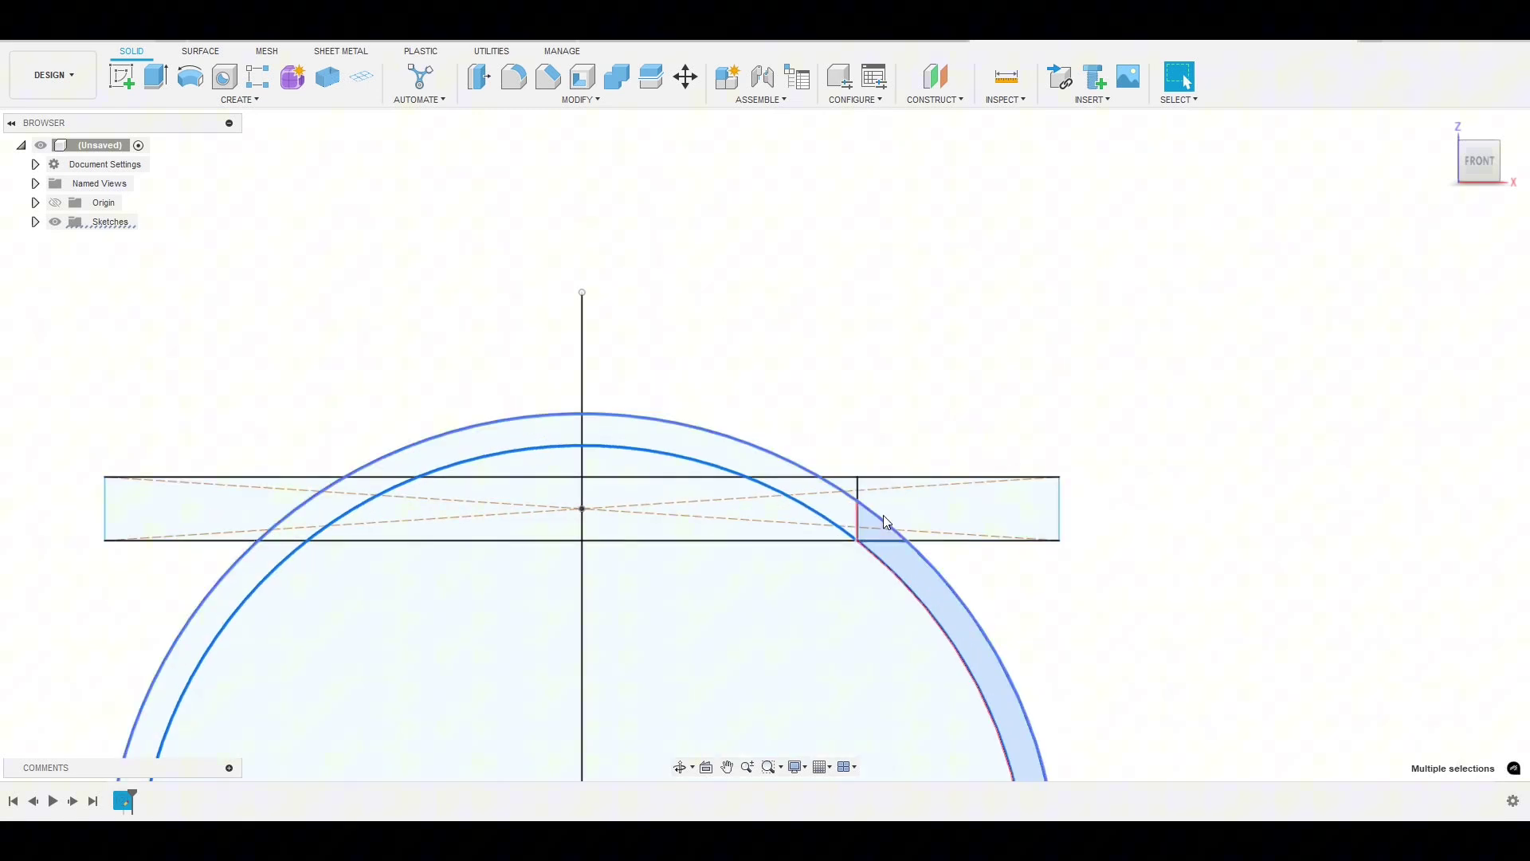
{"action": "left_click", "coordinate": [911, 511], "text": "shift"}
{"action": "scroll", "coordinate": [857, 318], "scroll_direction": "down", "scroll_amount": 4}
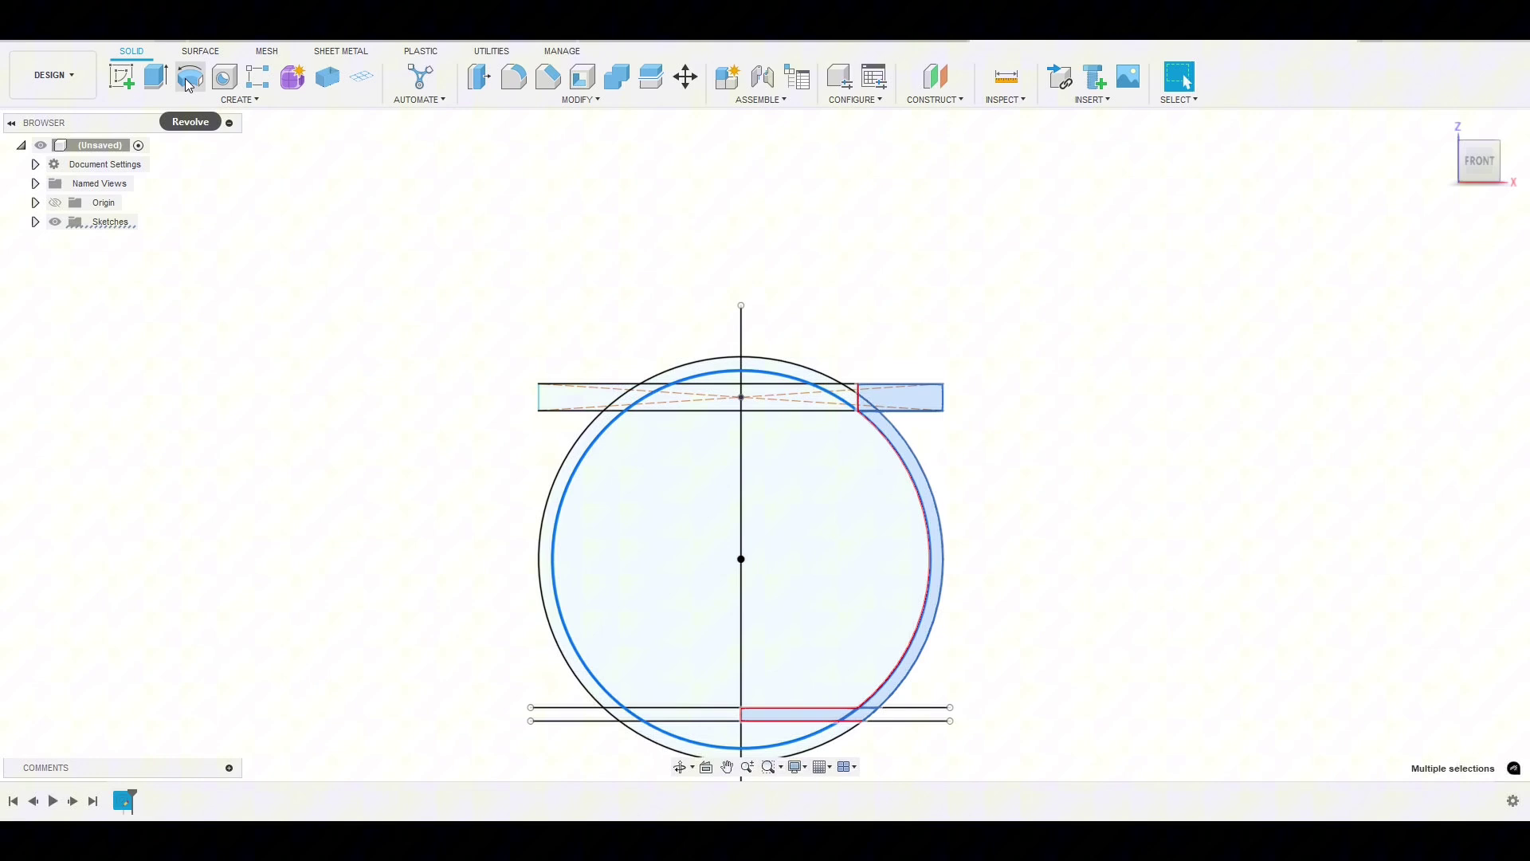
Step: Revolve the selected profiles 360 degrees around the vertical centreline as a new body
{"action": "left_click", "coordinate": [227, 98]}
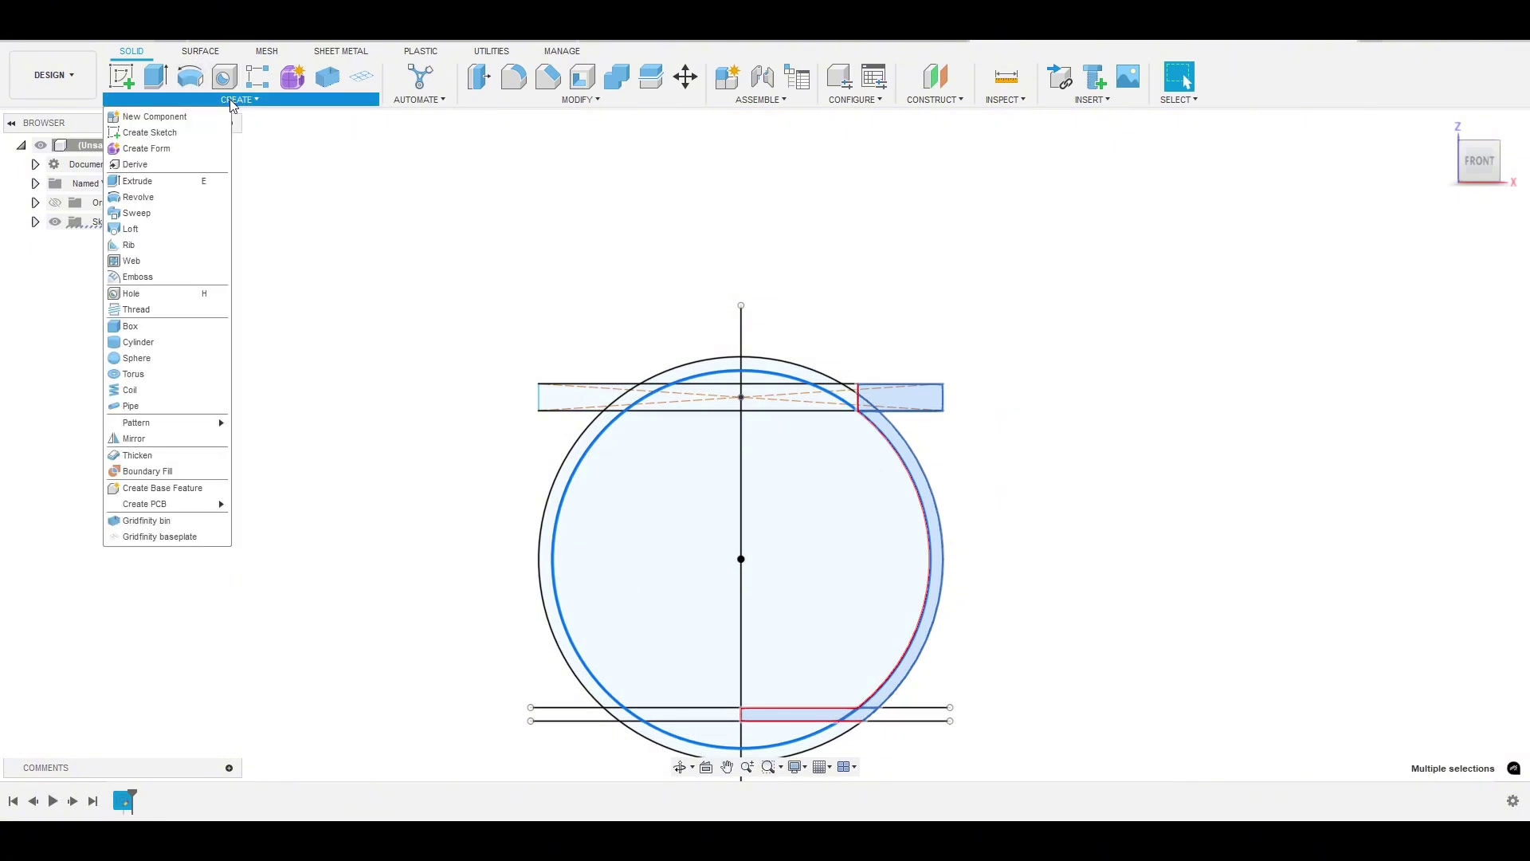
{"action": "left_click", "coordinate": [155, 199]}
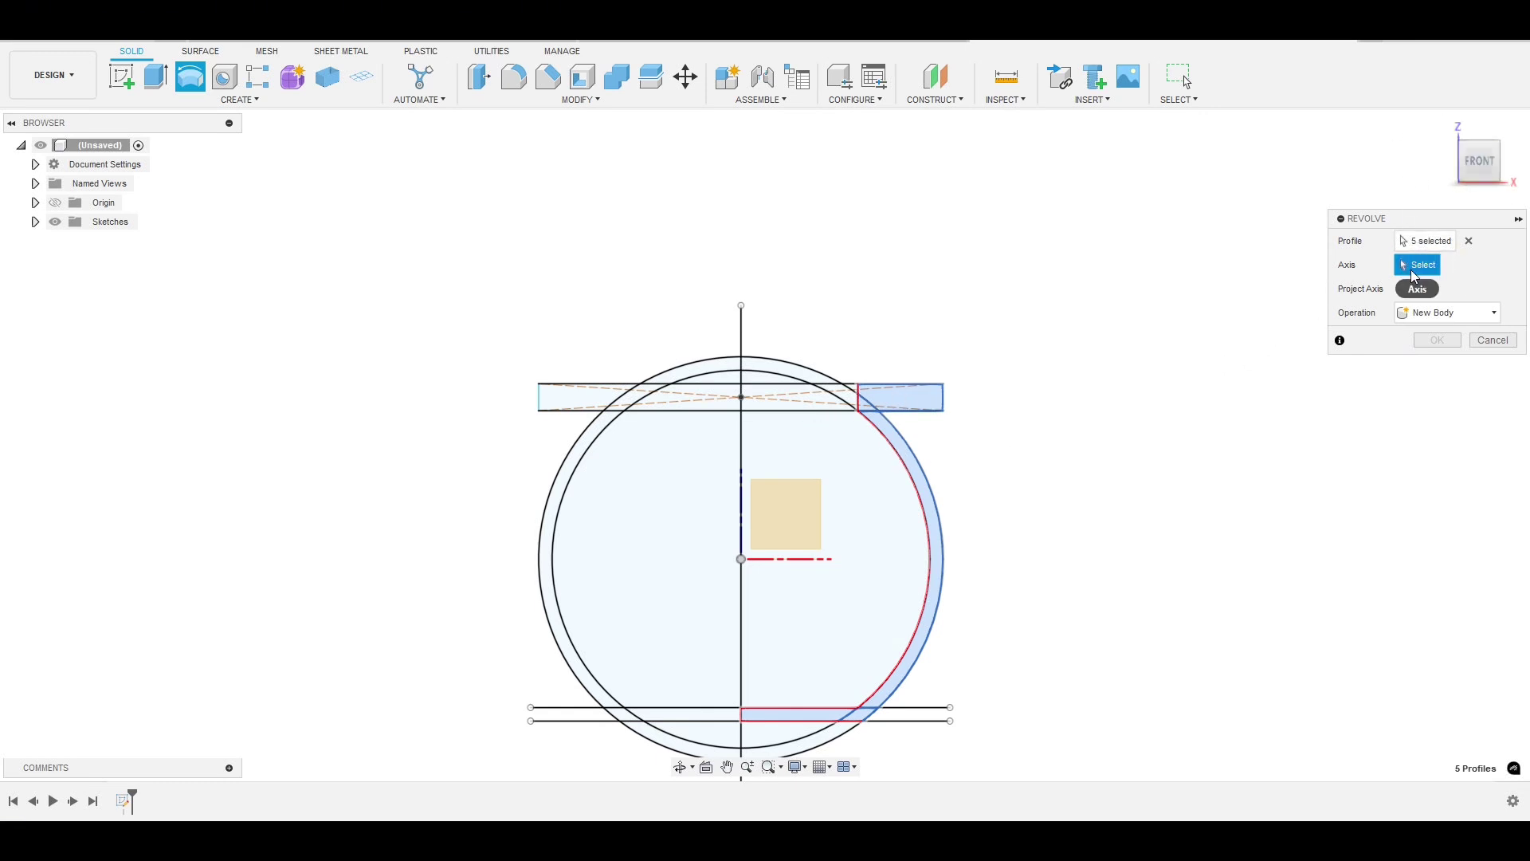
{"action": "left_click", "coordinate": [743, 444]}
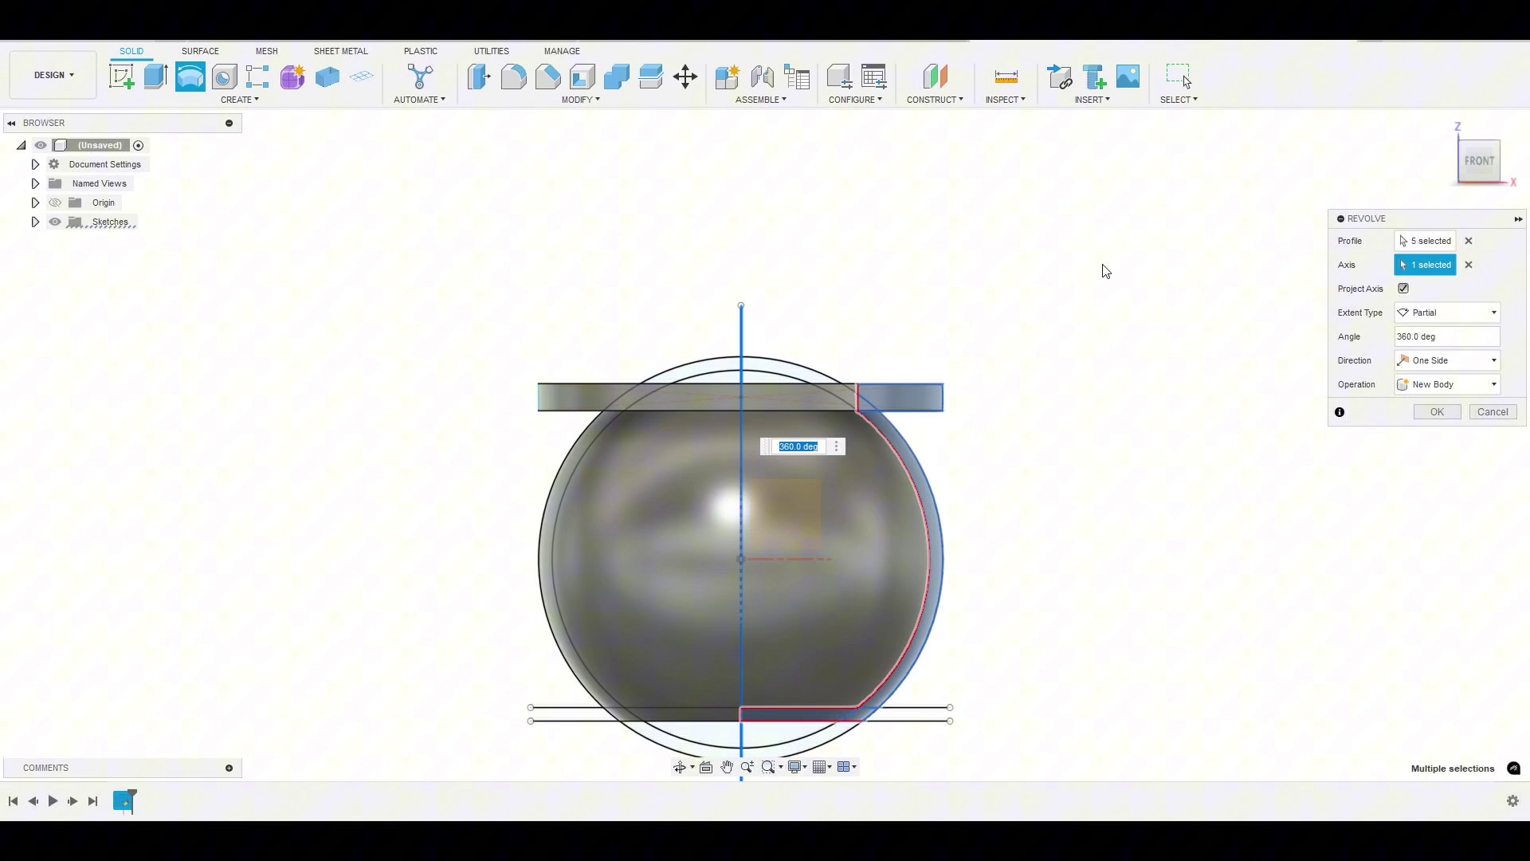
{"action": "scroll", "coordinate": [1035, 271], "scroll_direction": "down", "scroll_amount": 2}
{"action": "left_click", "coordinate": [1437, 411]}
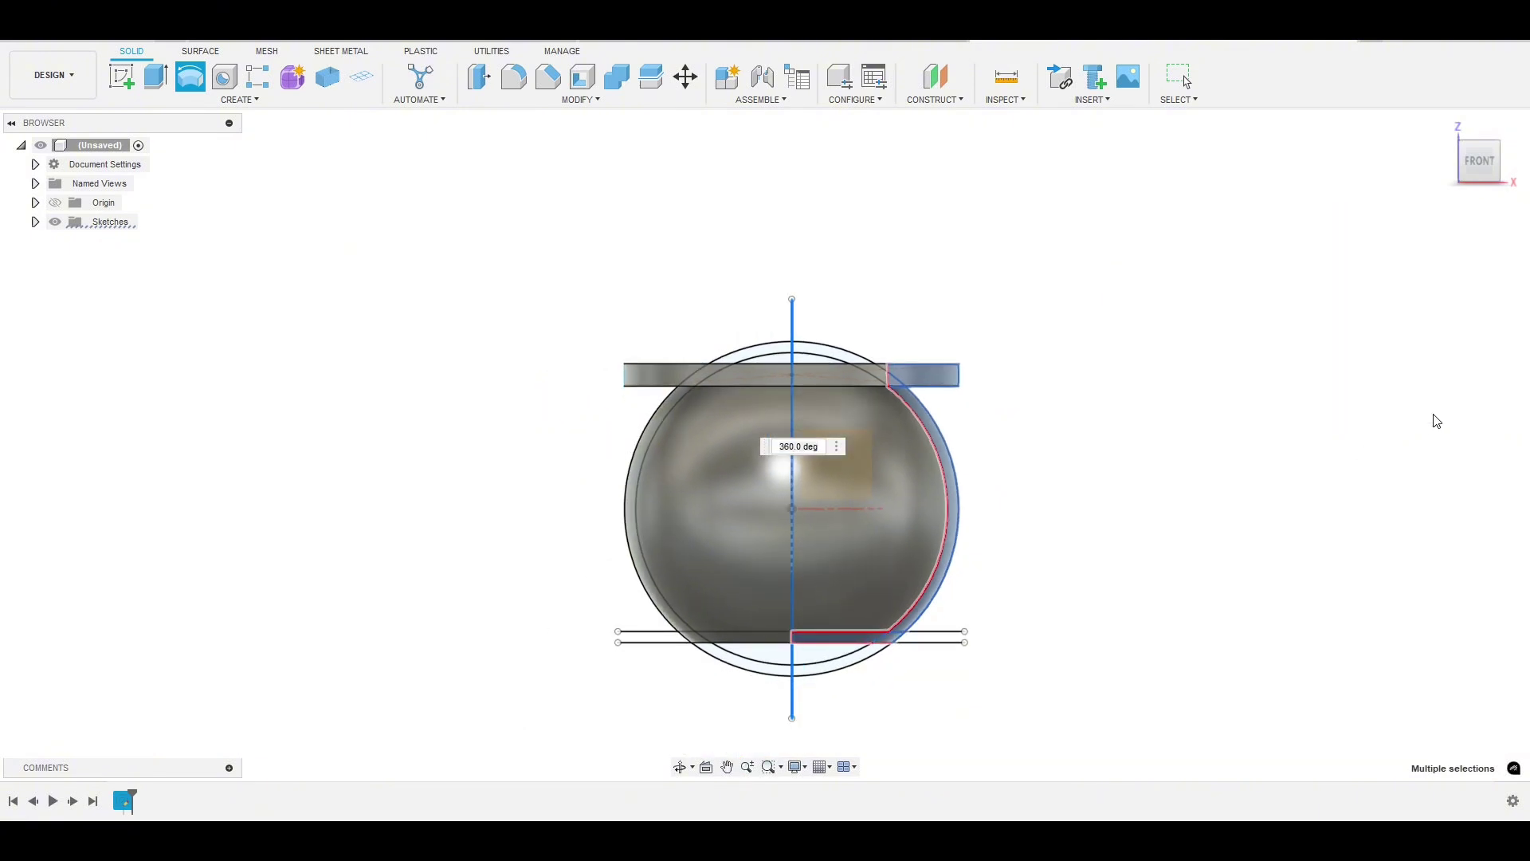
Step: Fillet the circular edge where the underside of the rim meets the spherical wall with a 4 mm radius
{"action": "middle_click_drag", "start_coordinate": [568, 434], "coordinate": [557, 406], "text": "shift"}
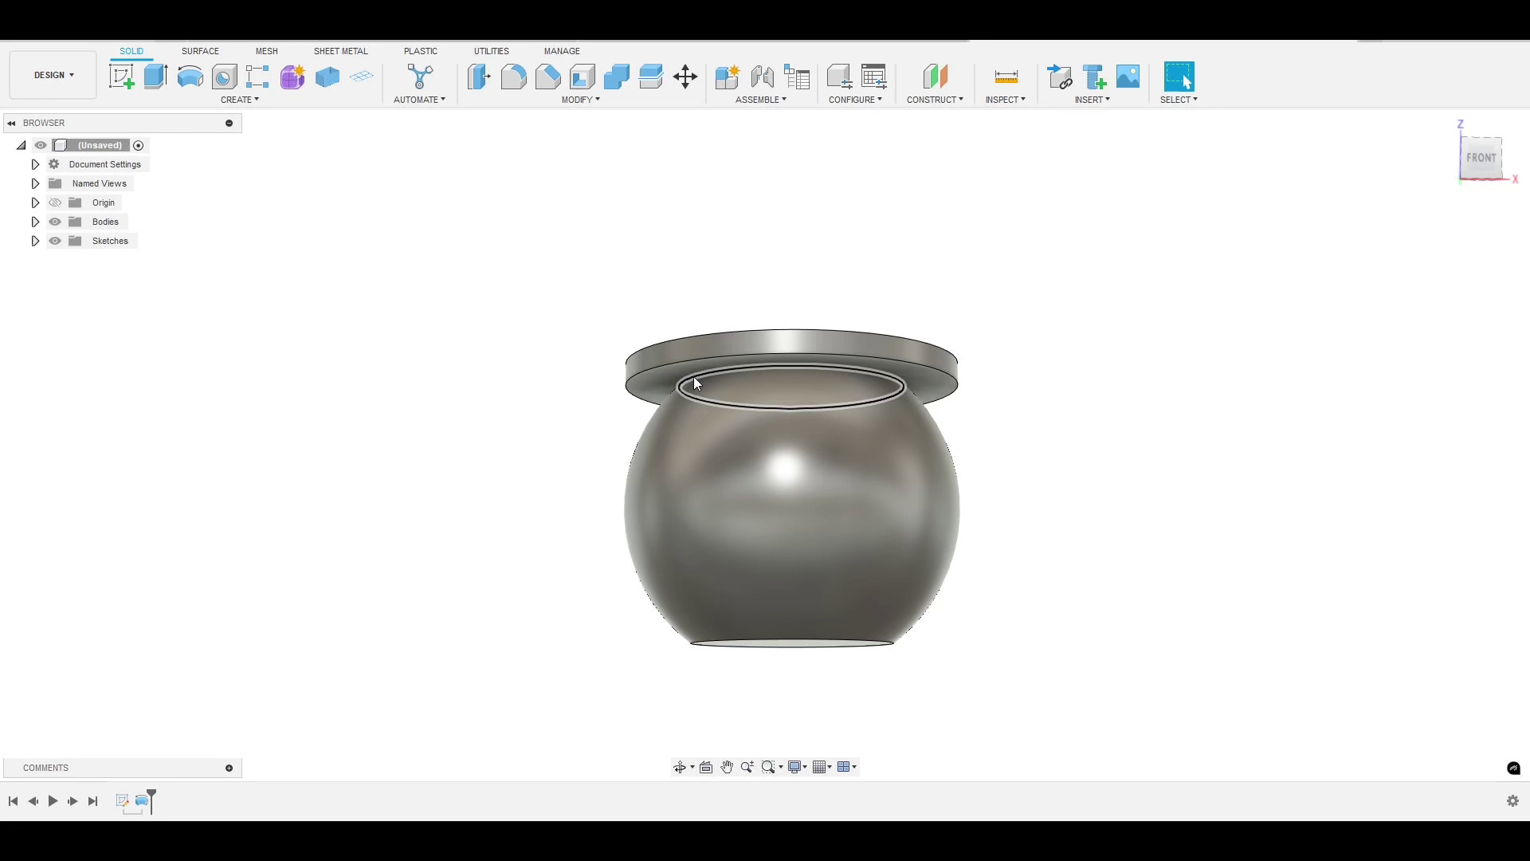
{"action": "left_click", "coordinate": [681, 382]}
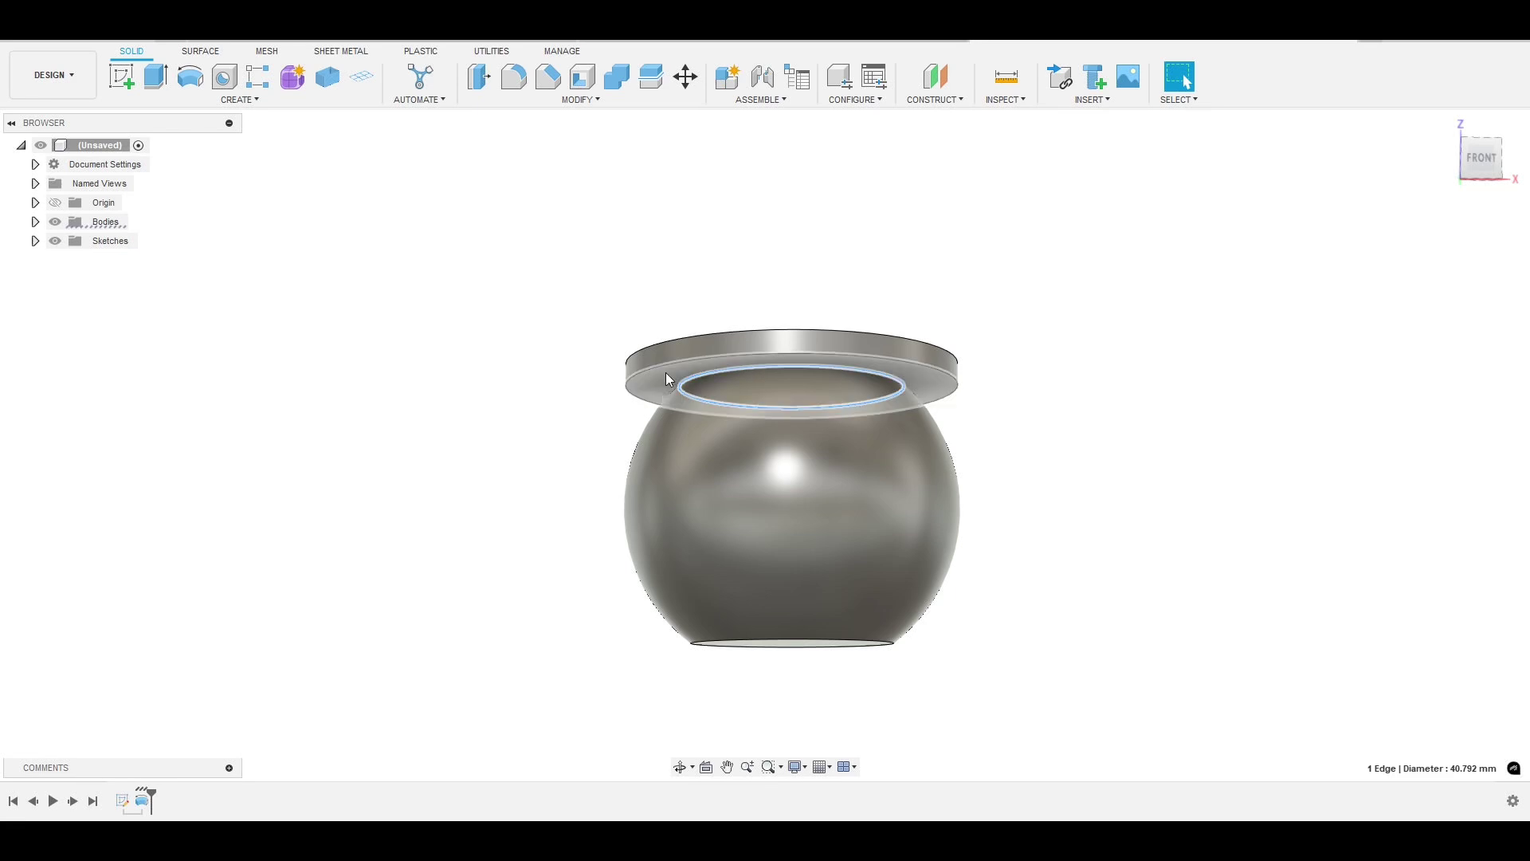
{"action": "left_click", "coordinate": [514, 78]}
{"action": "scroll", "coordinate": [661, 374], "scroll_direction": "up", "scroll_amount": 2}
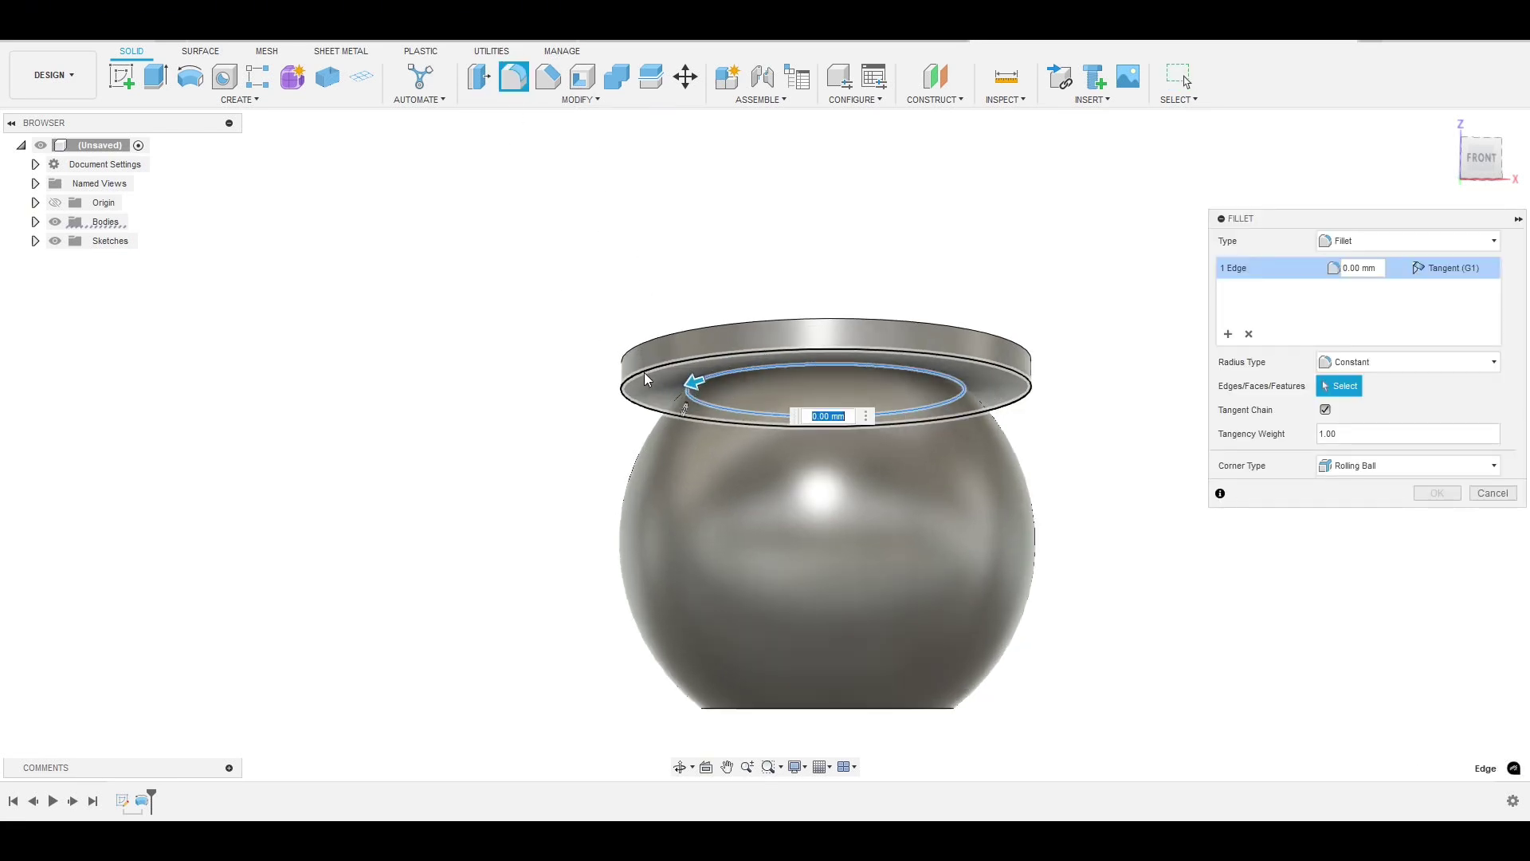
{"action": "left_click_drag", "start_coordinate": [691, 380], "coordinate": [646, 394]}
{"action": "middle_click_drag", "start_coordinate": [550, 407], "coordinate": [549, 420], "text": "shift"}
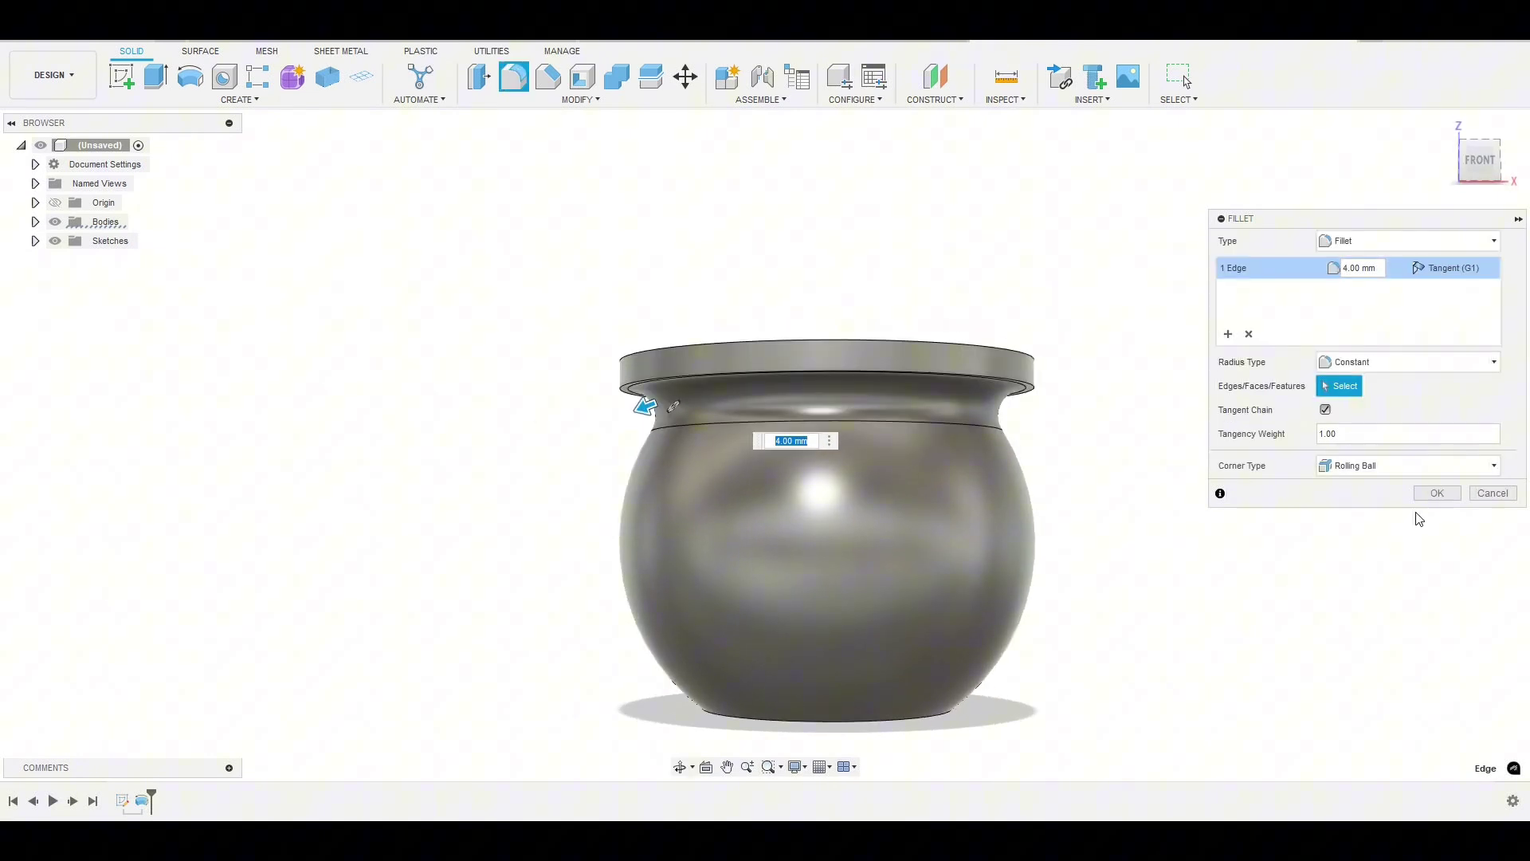
{"action": "left_click", "coordinate": [1436, 492]}
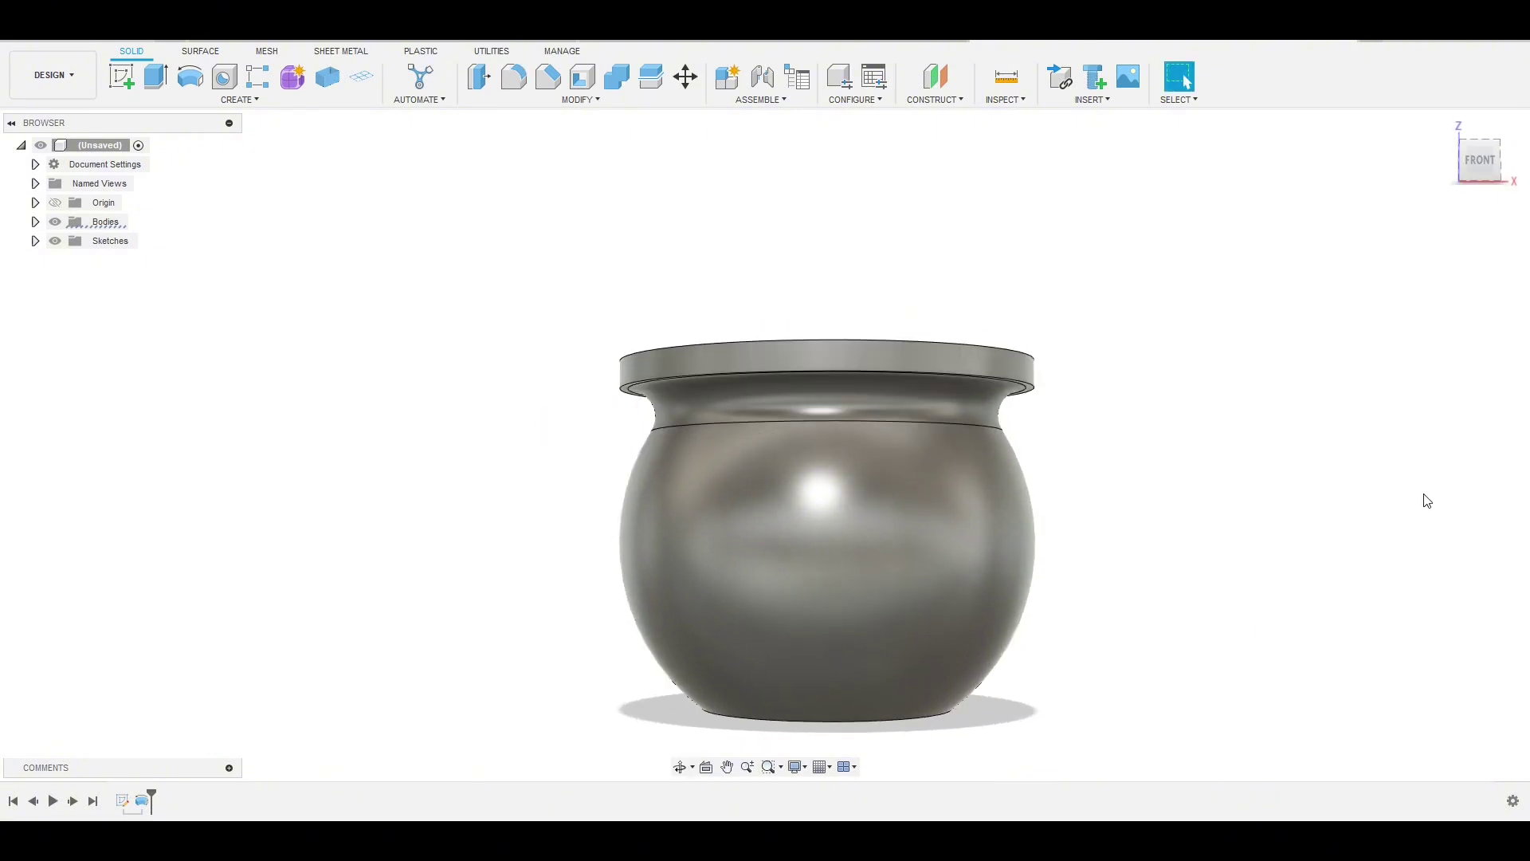
Step: Chamfer the upper and lower outer circular edges of the rim with a 0.5 mm equal distance
{"action": "left_click", "coordinate": [626, 390]}
{"action": "left_click", "coordinate": [628, 362]}
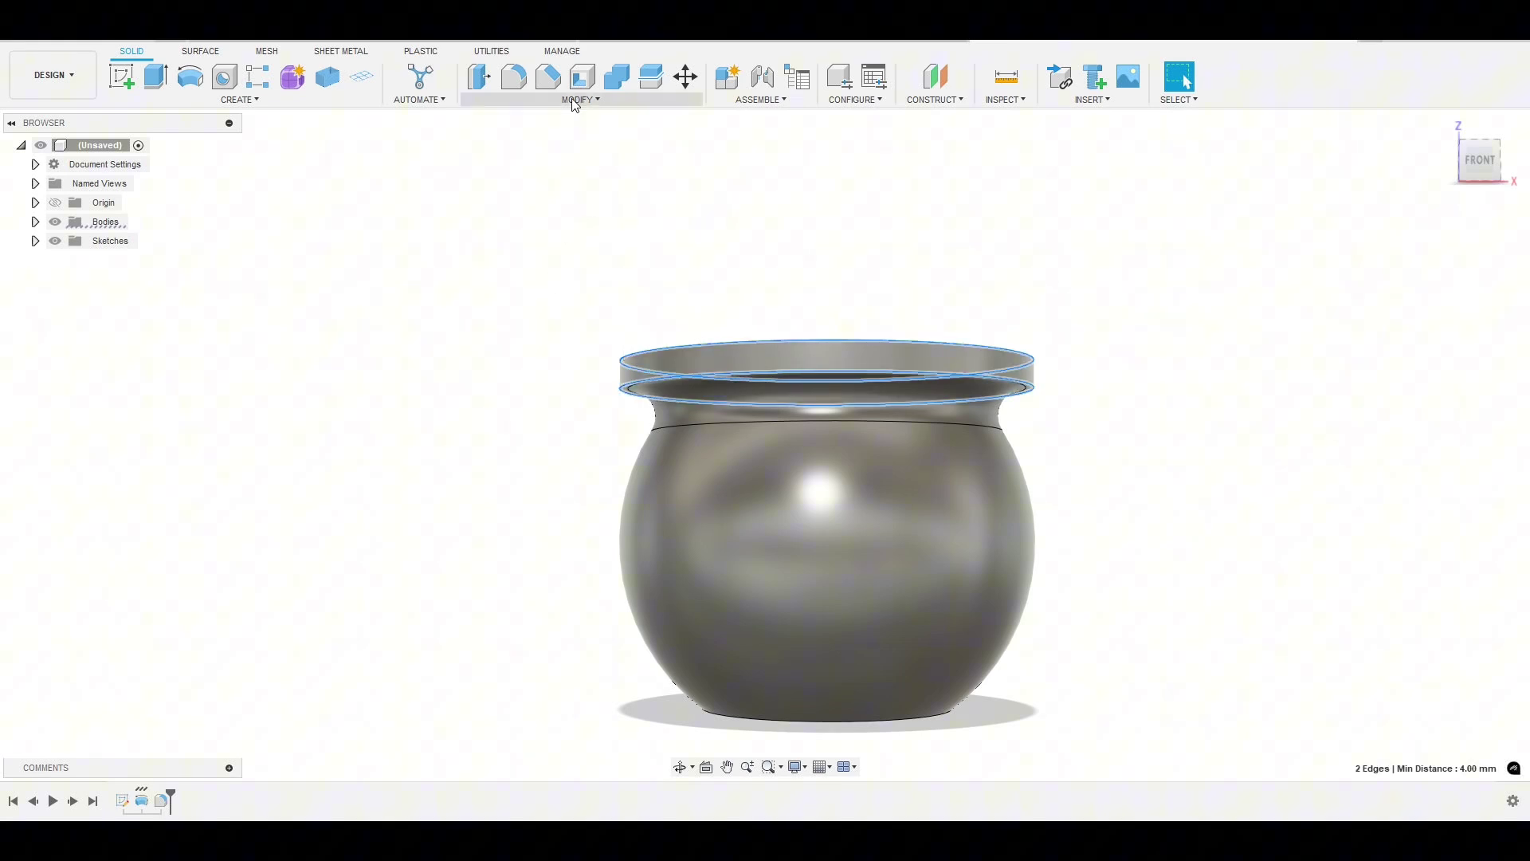
{"action": "left_click", "coordinate": [547, 76]}
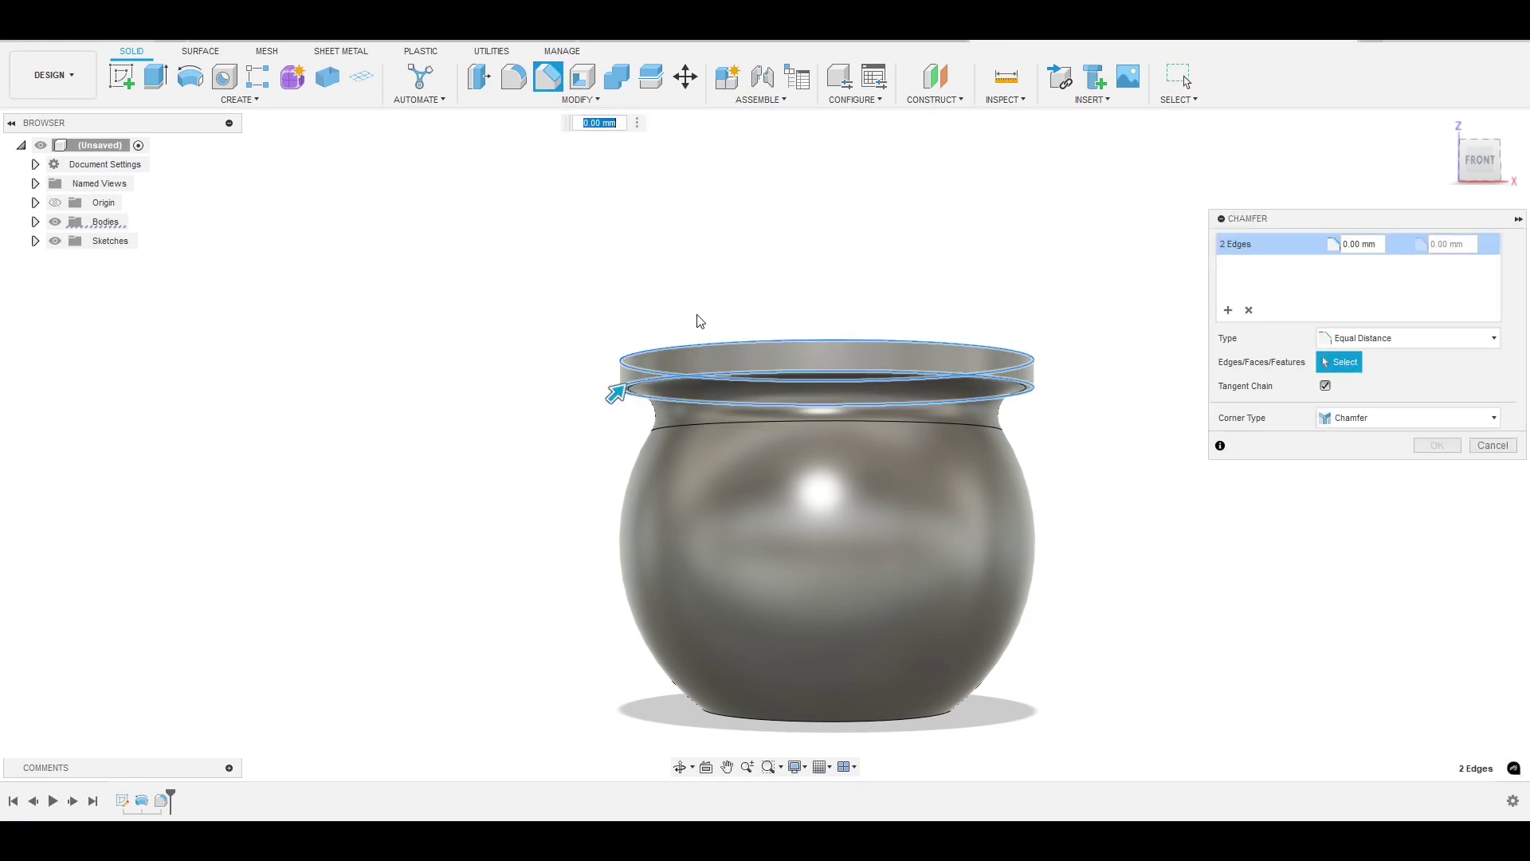
{"action": "type", "text": ".5"}
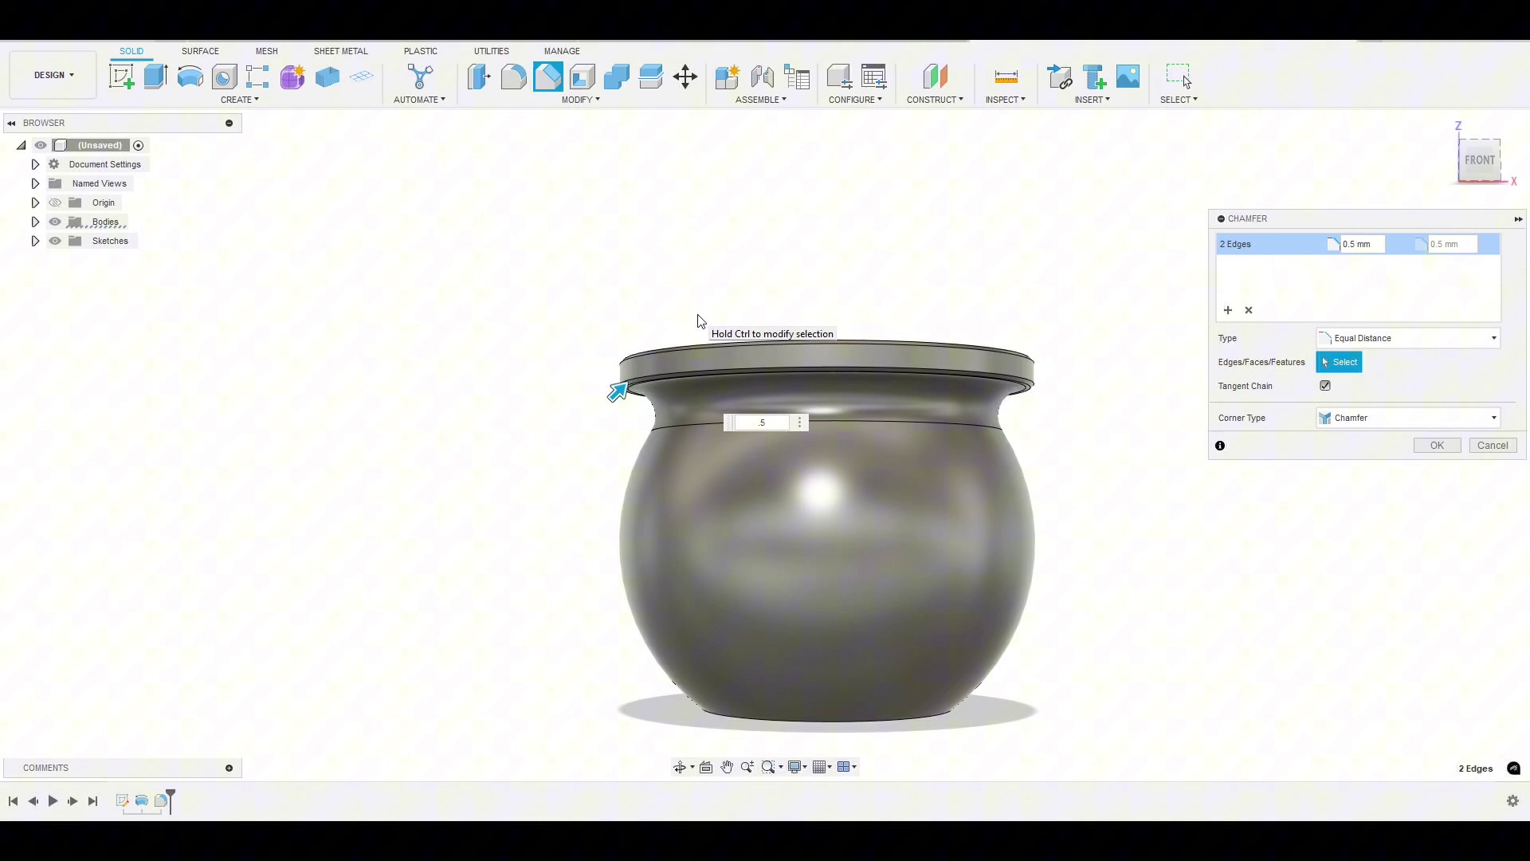
{"action": "left_click", "coordinate": [1434, 446]}
Step: Edit the existing fillet under the rim and set its radius to 5 mm
{"action": "scroll", "coordinate": [606, 388], "scroll_direction": "up", "scroll_amount": 3}
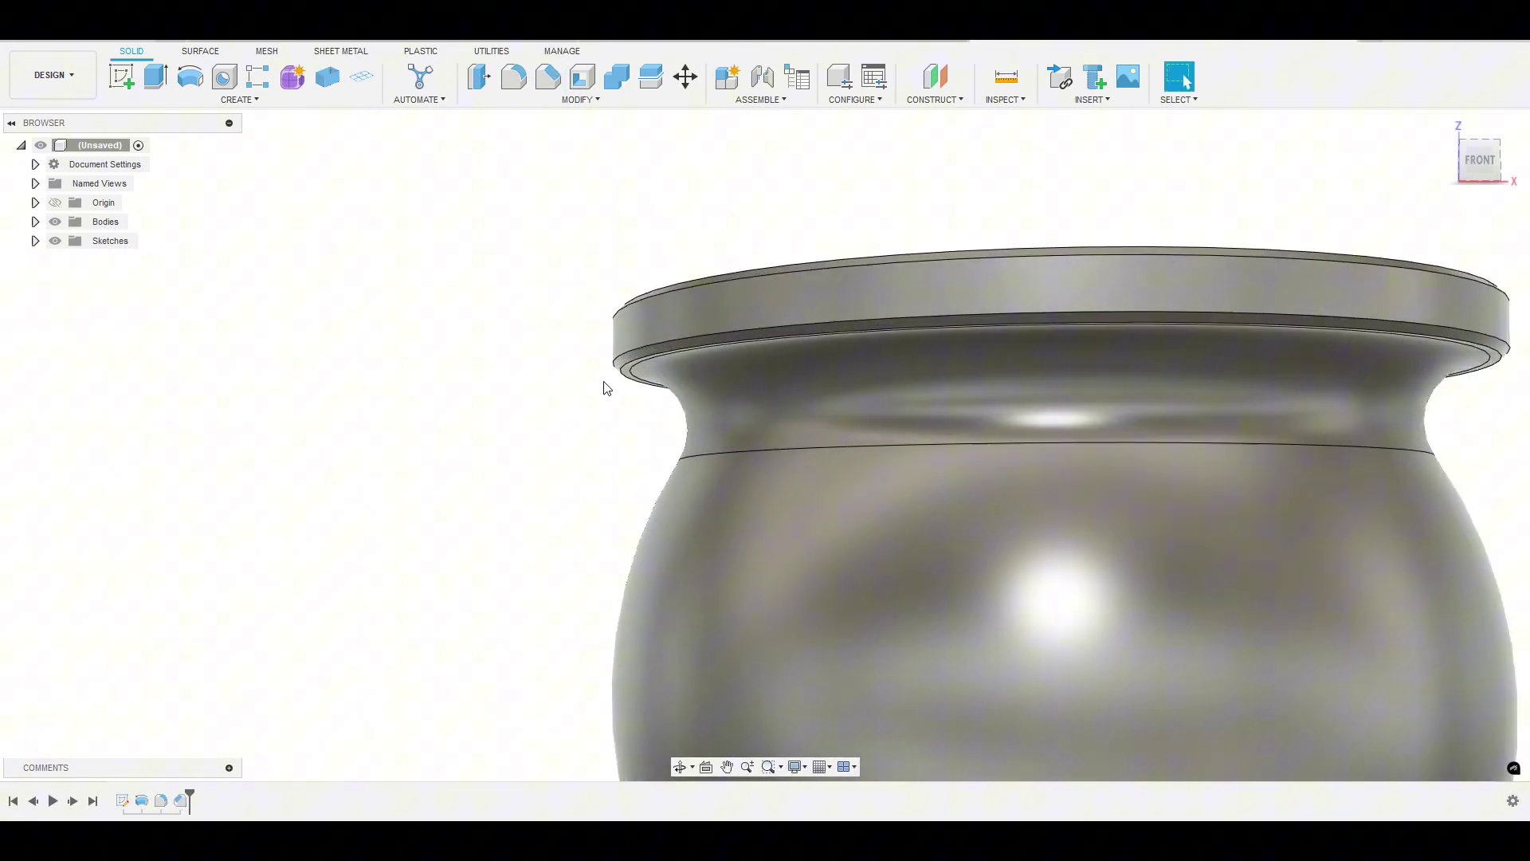
{"action": "middle_click_drag", "start_coordinate": [639, 437], "coordinate": [639, 422], "text": "shift"}
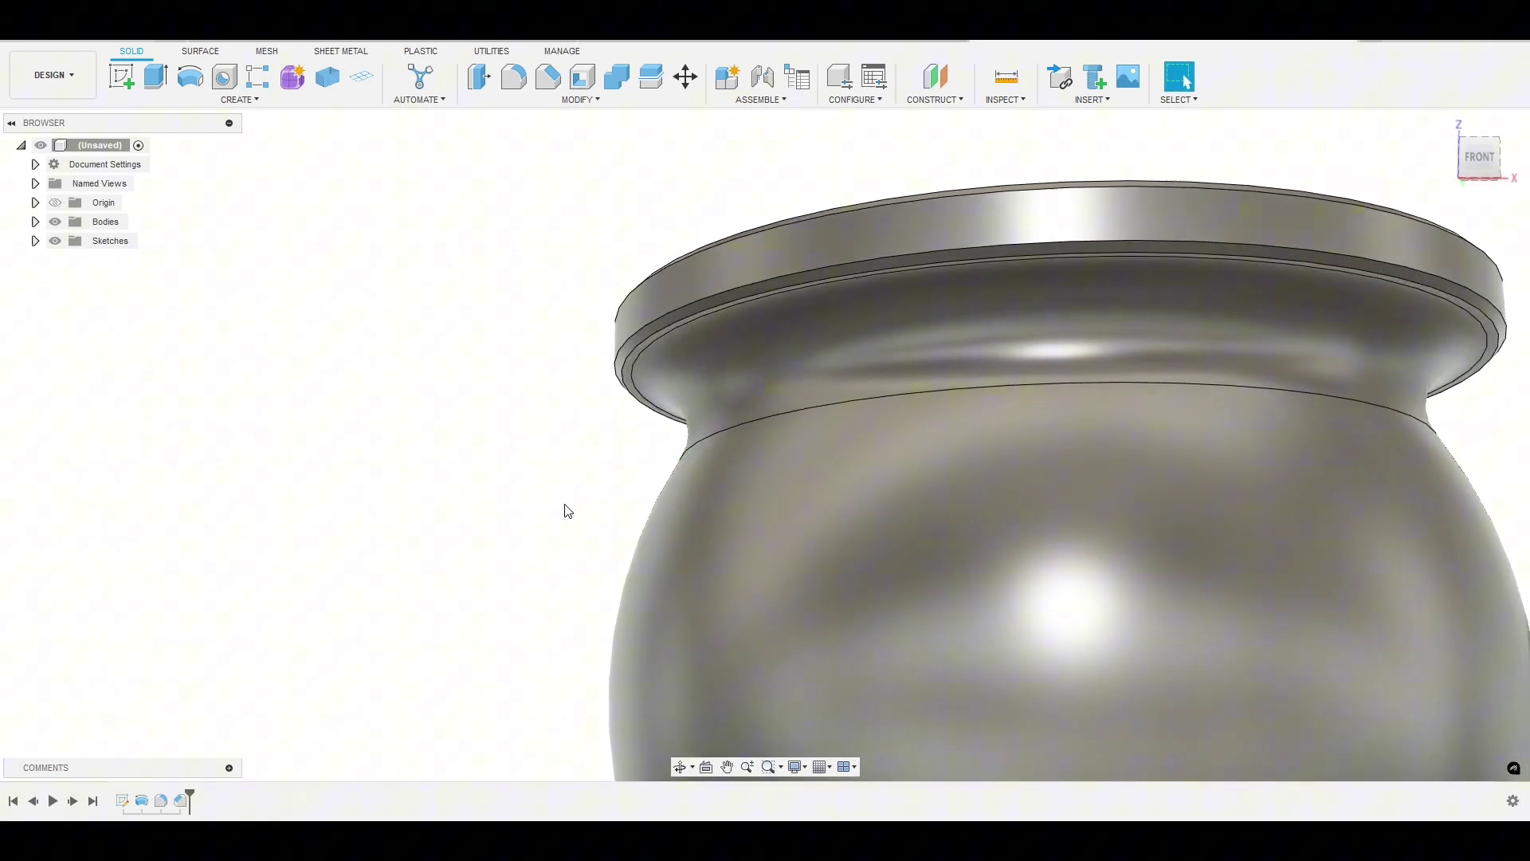
{"action": "double_click", "coordinate": [159, 800]}
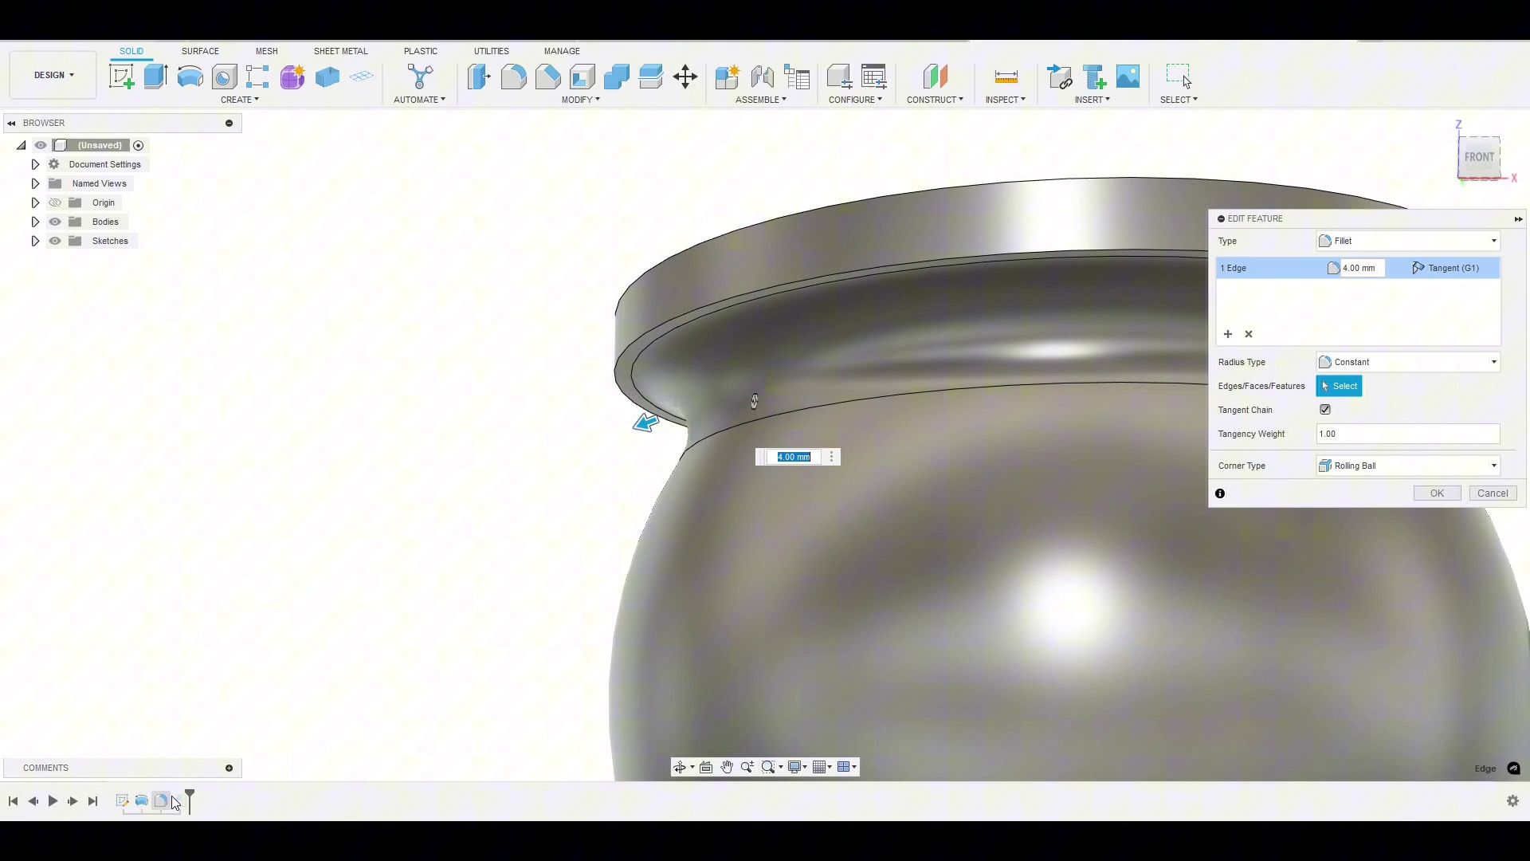
{"action": "type", "text": "5"}
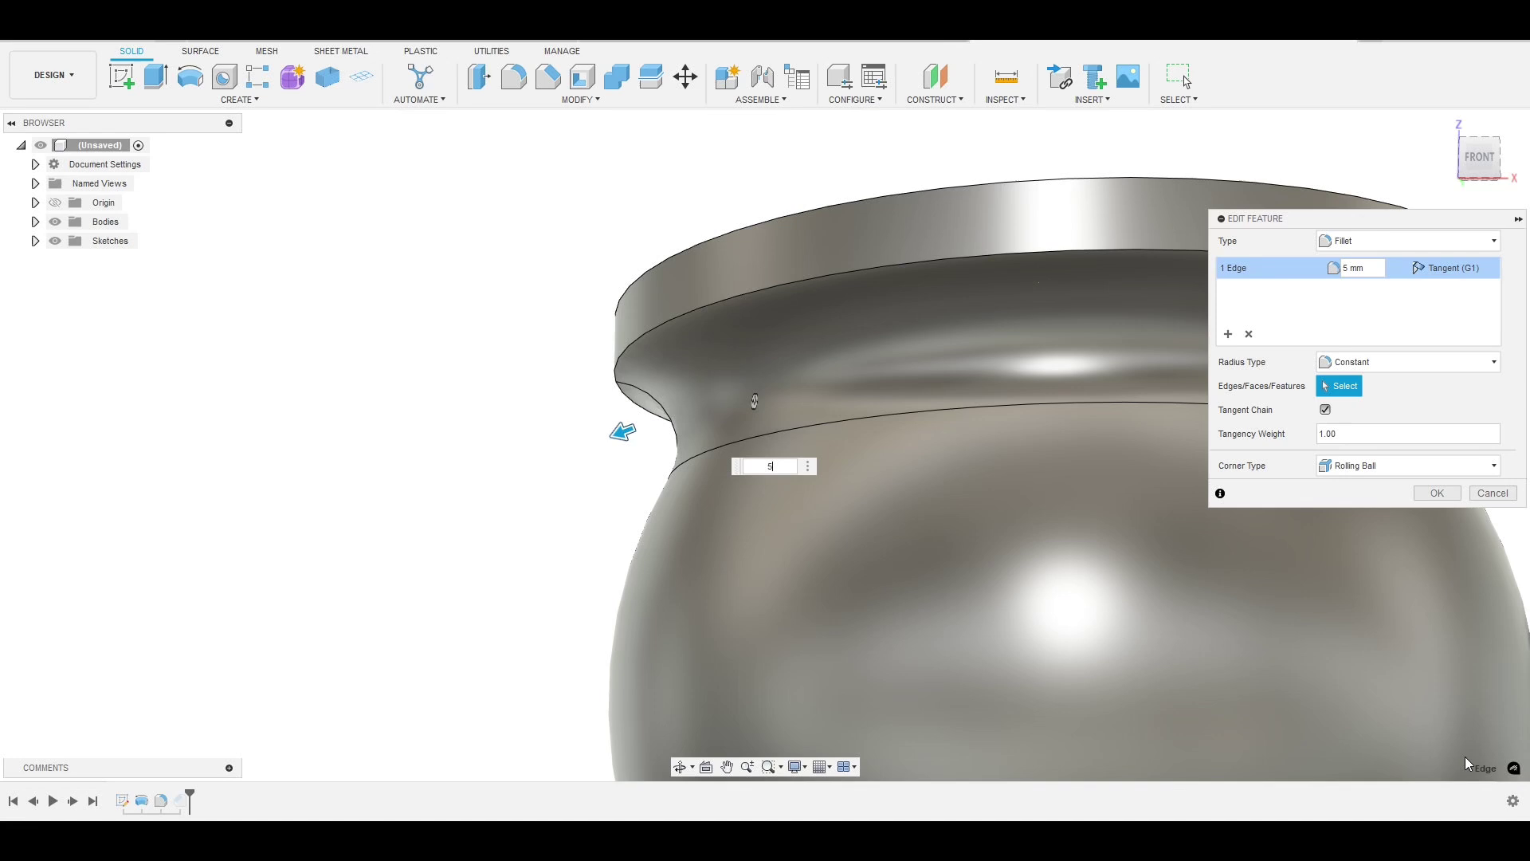
{"action": "left_click", "coordinate": [1437, 492]}
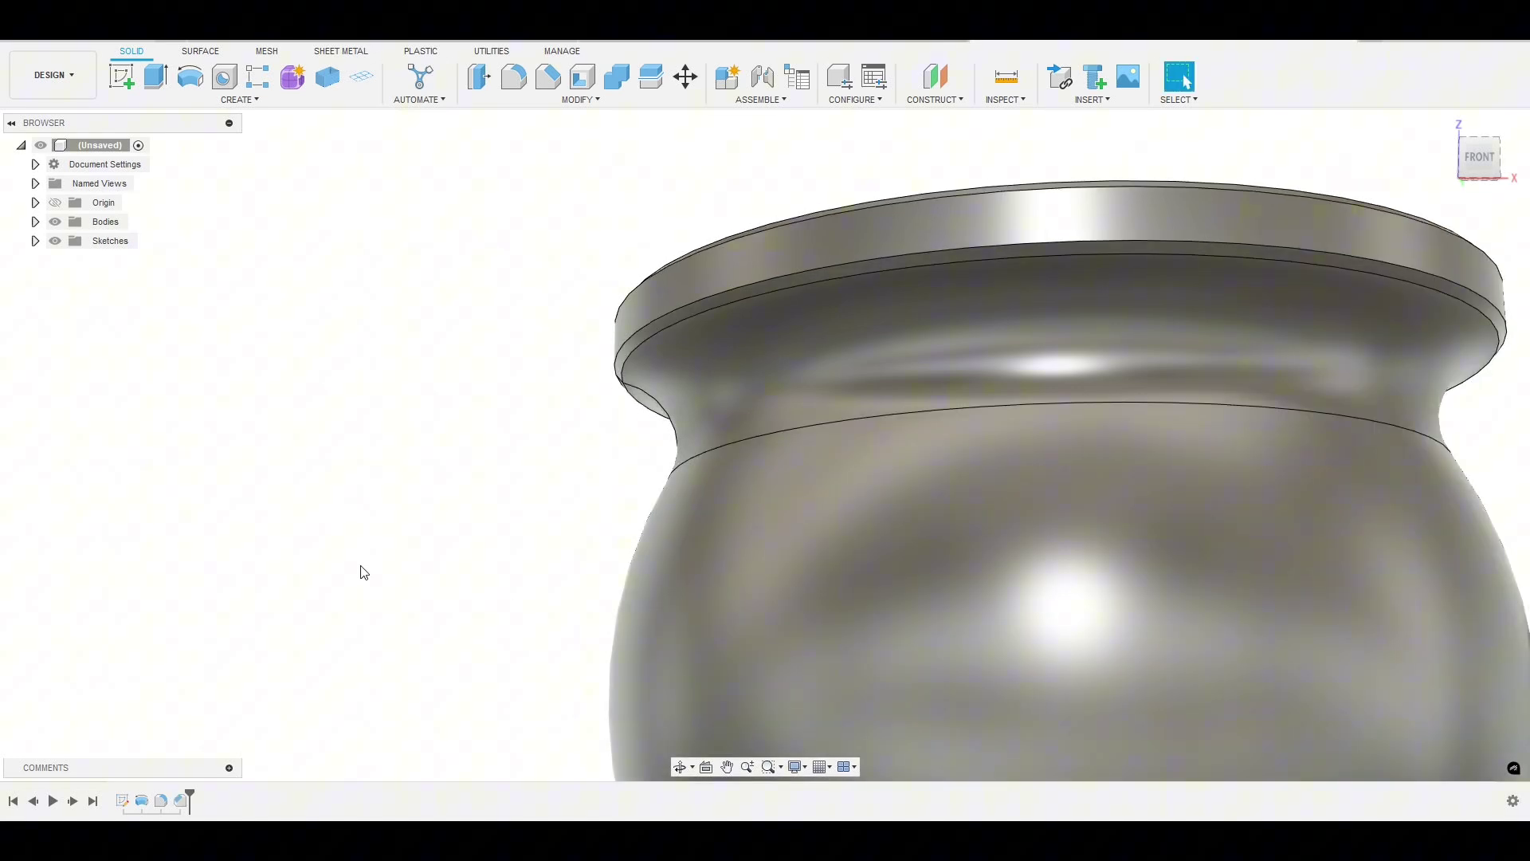
Step: Create a section analysis of the pot on the XZ plane, flipped so that the front half is cut away
{"action": "scroll", "coordinate": [358, 495], "scroll_direction": "down", "scroll_amount": 8}
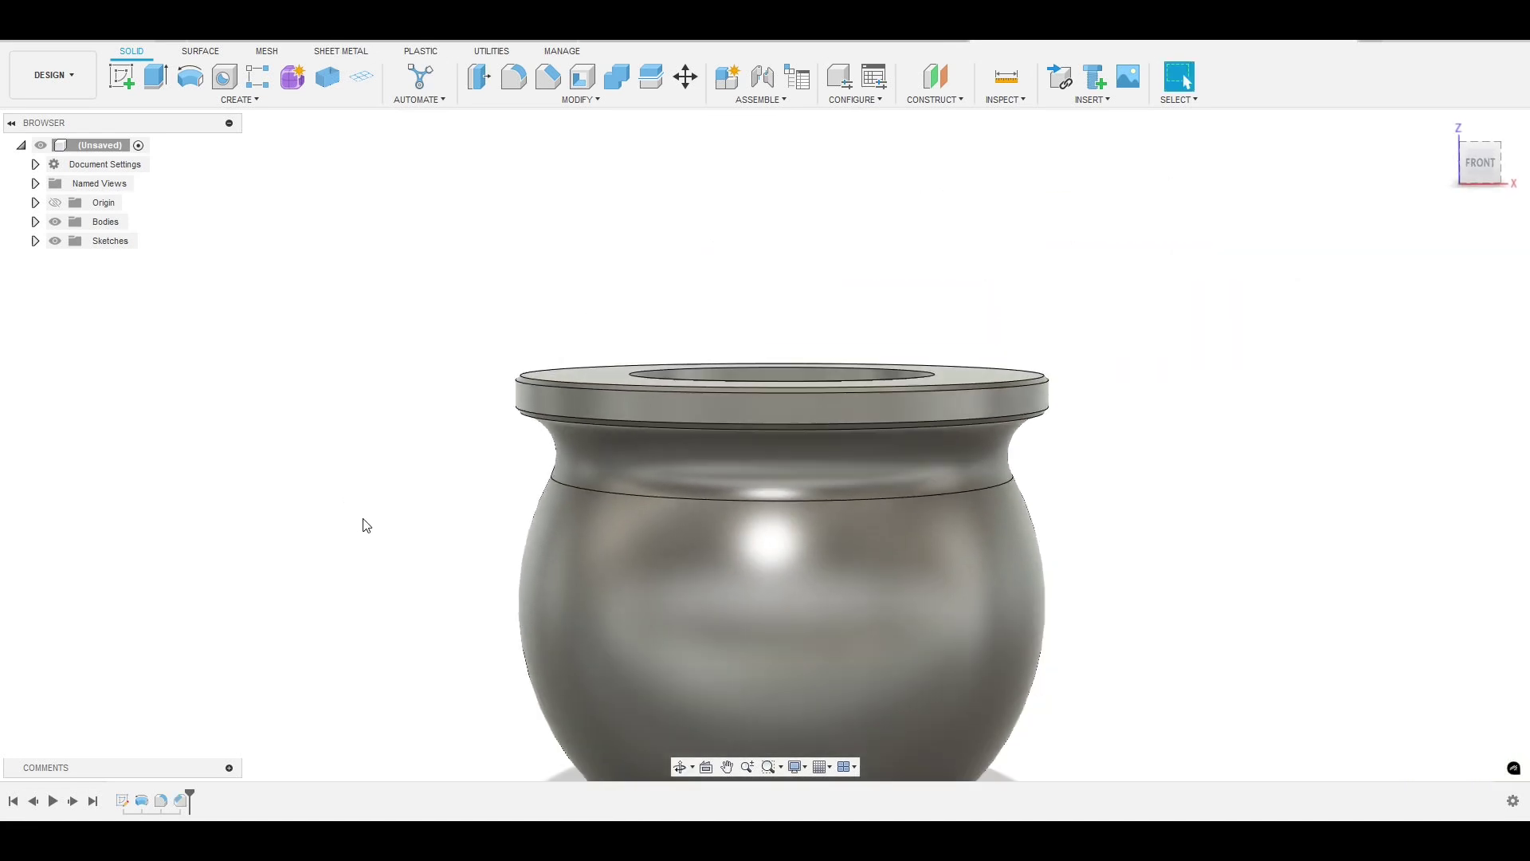
{"action": "middle_click_drag", "start_coordinate": [369, 513], "coordinate": [579, 591], "text": "shift"}
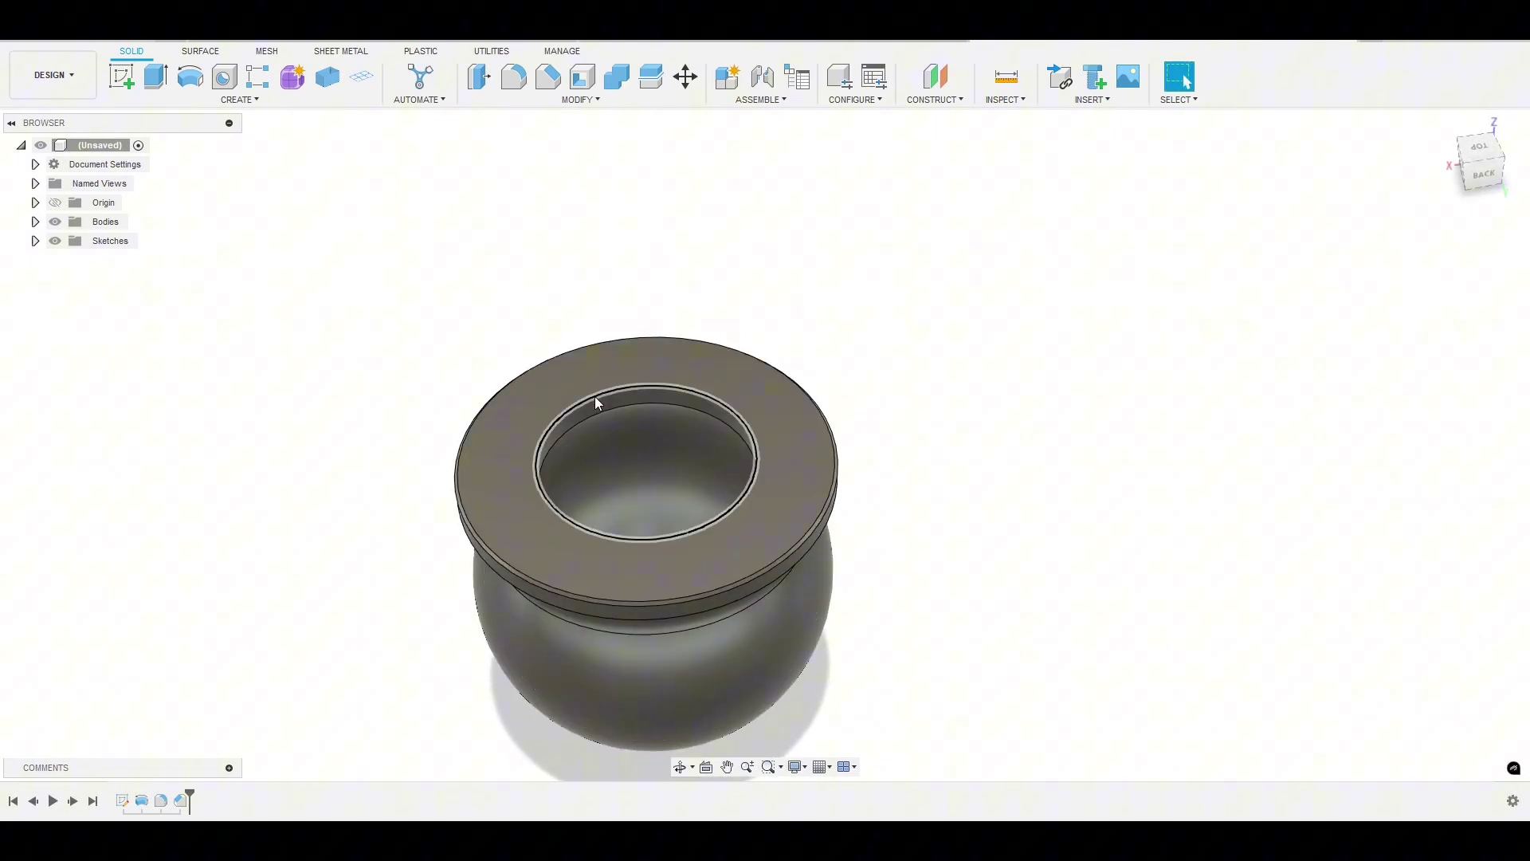
{"action": "middle_click_drag", "start_coordinate": [540, 388], "coordinate": [738, 236], "text": "shift"}
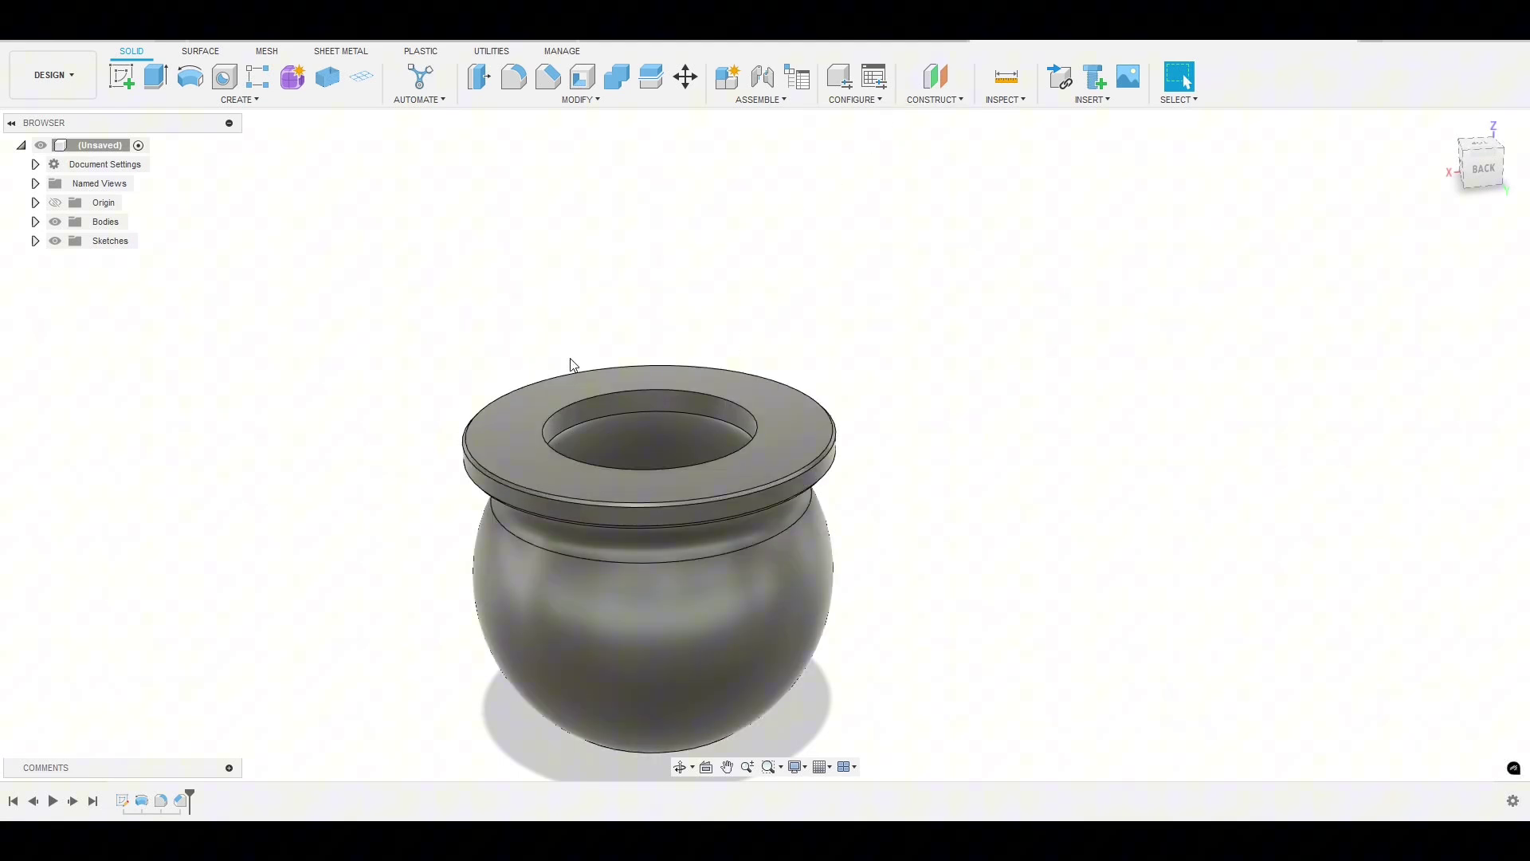
{"action": "left_click", "coordinate": [1005, 106]}
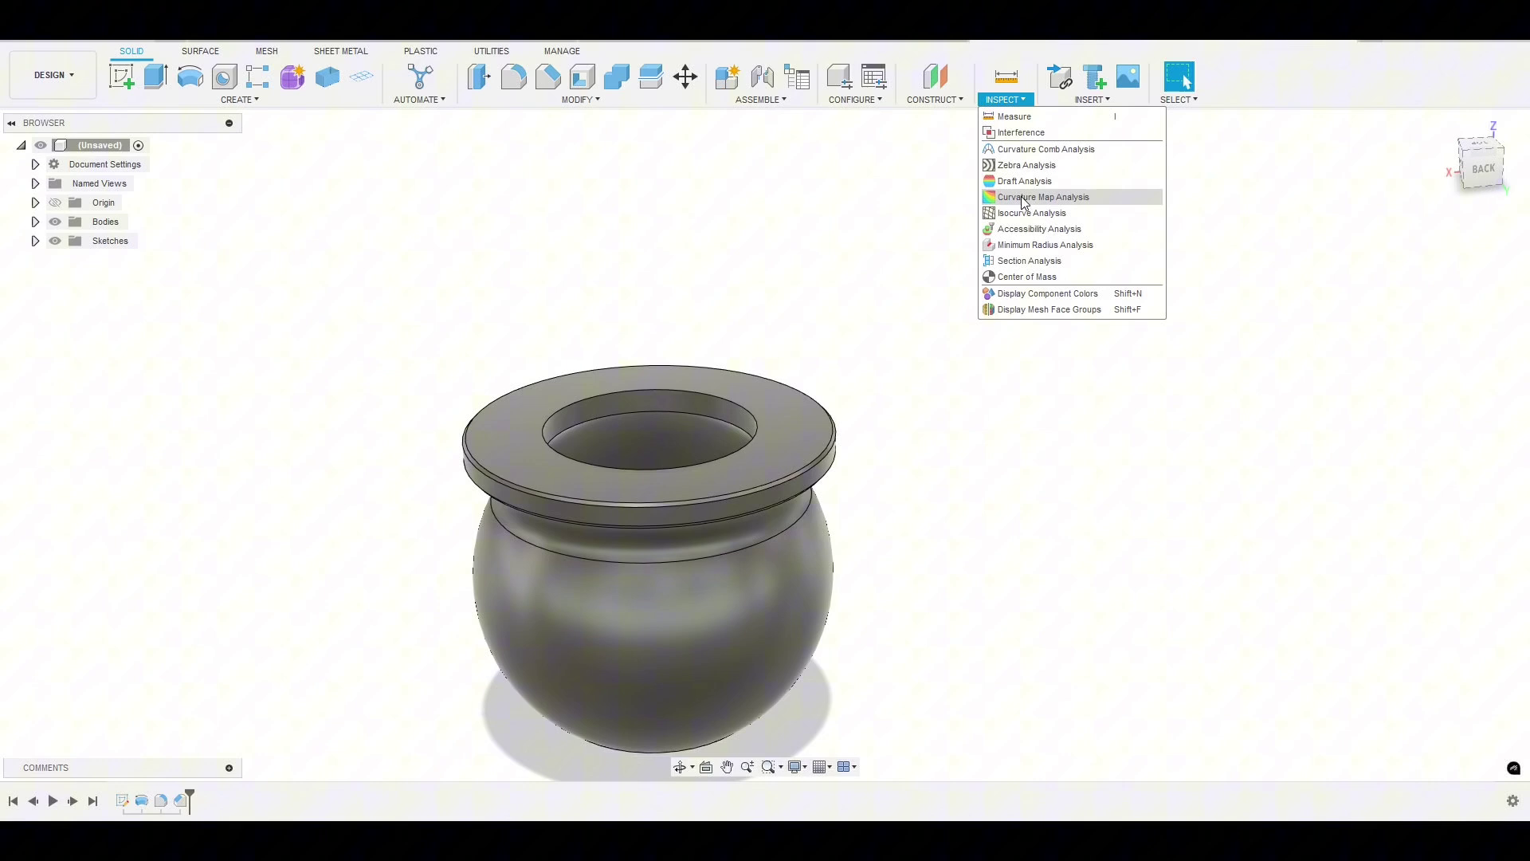
{"action": "left_click", "coordinate": [1050, 262]}
{"action": "middle_click_drag", "start_coordinate": [914, 607], "coordinate": [1135, 586], "text": "shift"}
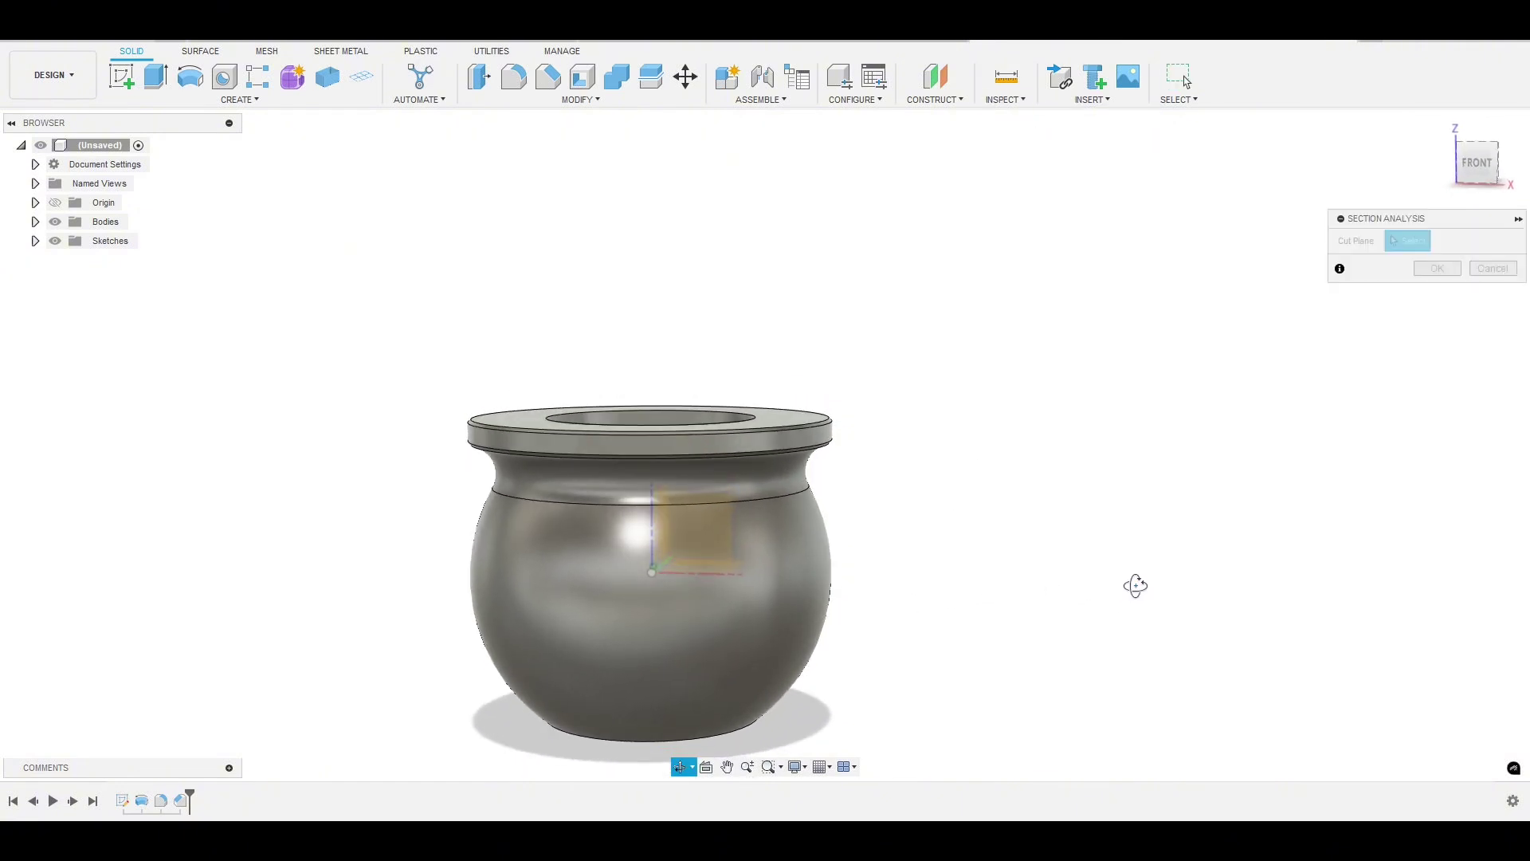
{"action": "left_click", "coordinate": [708, 529]}
{"action": "left_click", "coordinate": [1403, 335]}
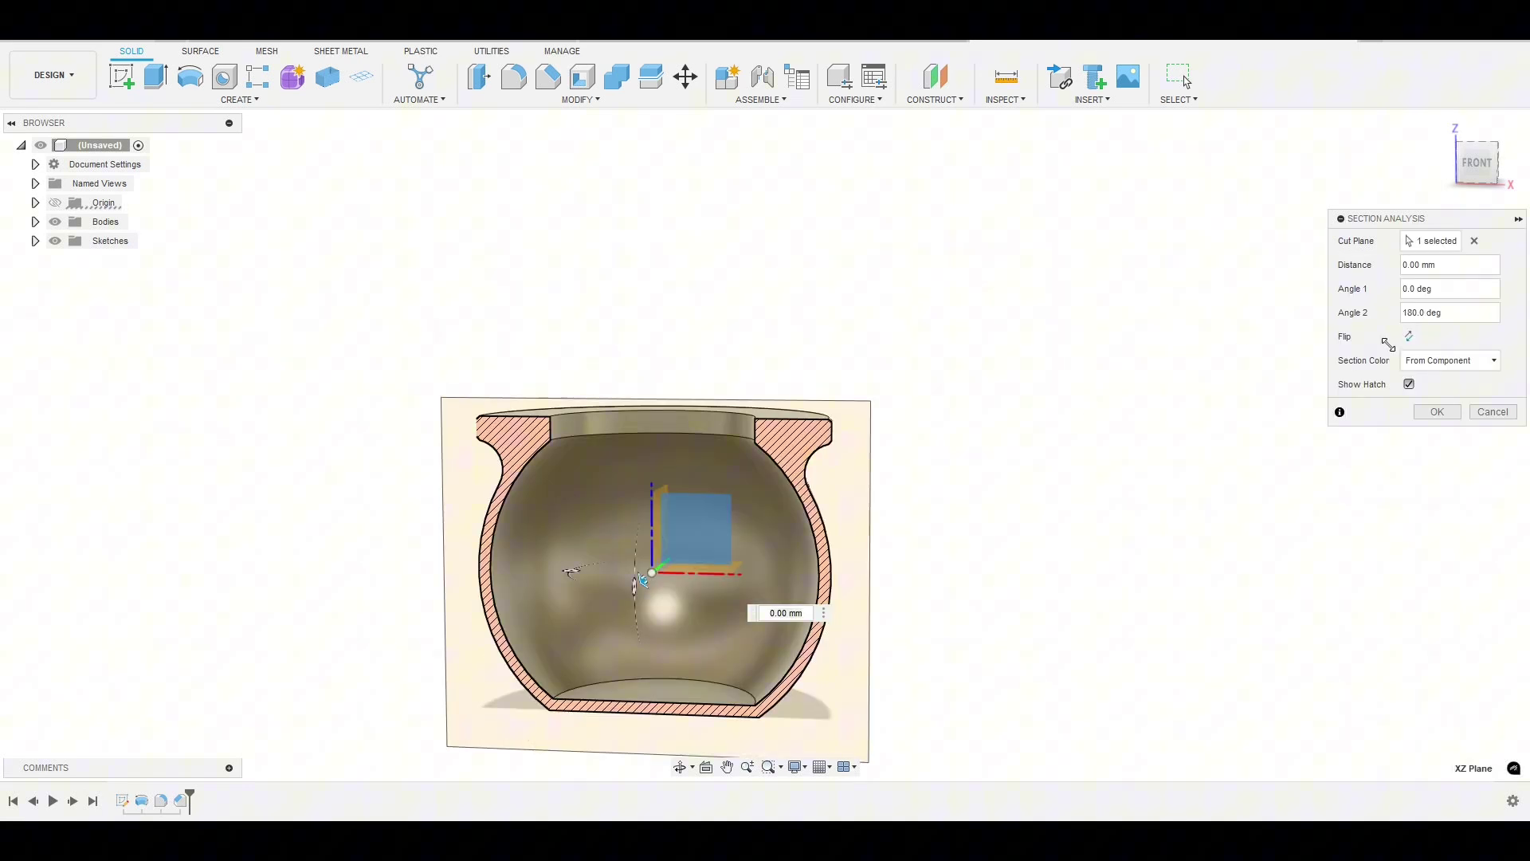
{"action": "left_click", "coordinate": [1433, 410]}
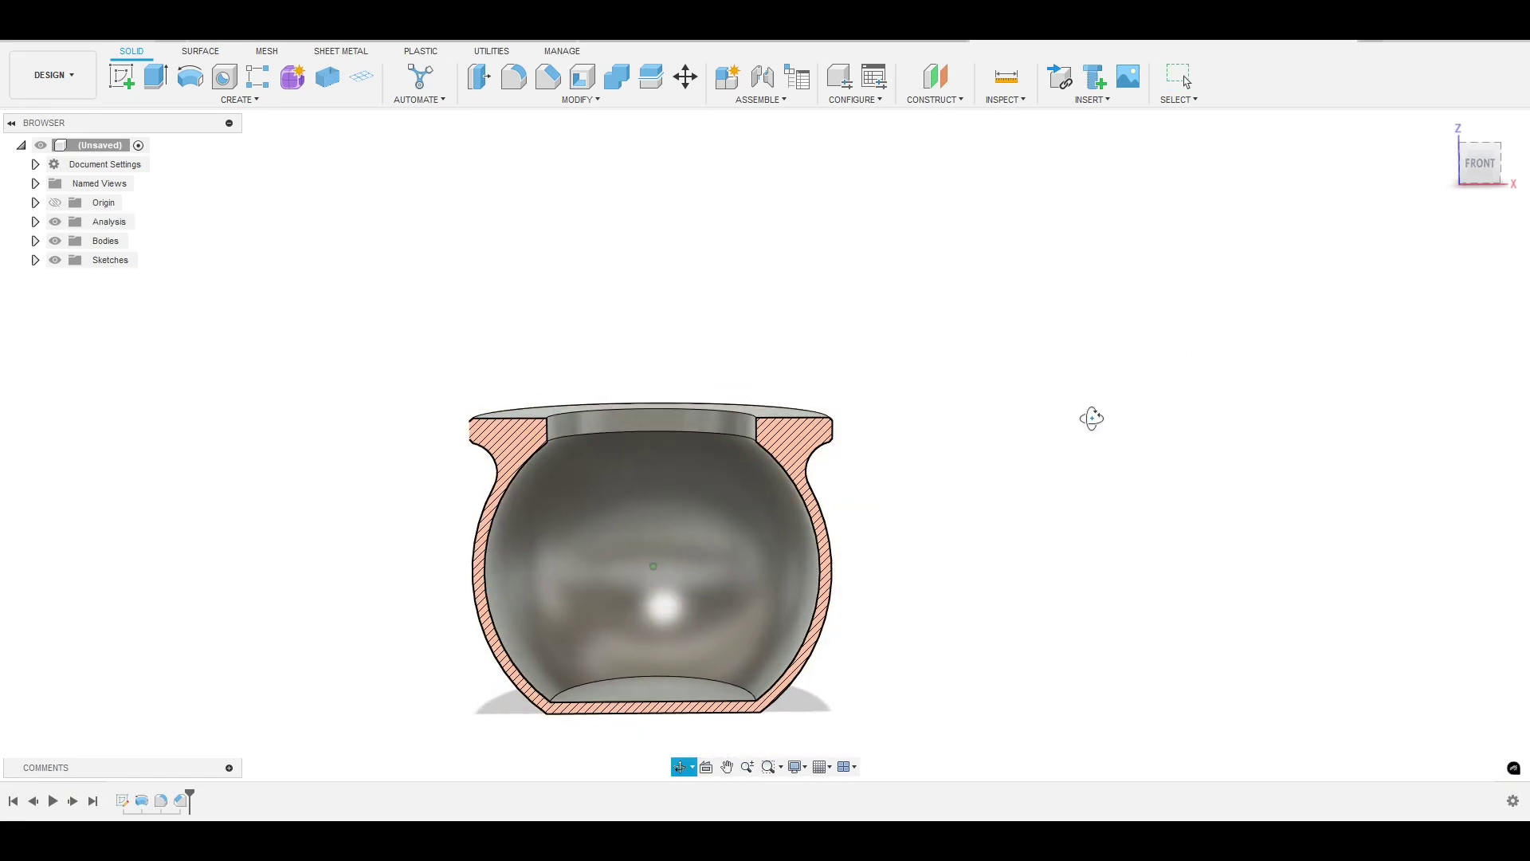
Step: Offset the cylindrical inner face of the rim outward by slightly less than 7 mm to widen the pot's opening
{"action": "middle_click_drag", "start_coordinate": [871, 489], "coordinate": [969, 536], "text": "shift"}
{"action": "left_click", "coordinate": [721, 427]}
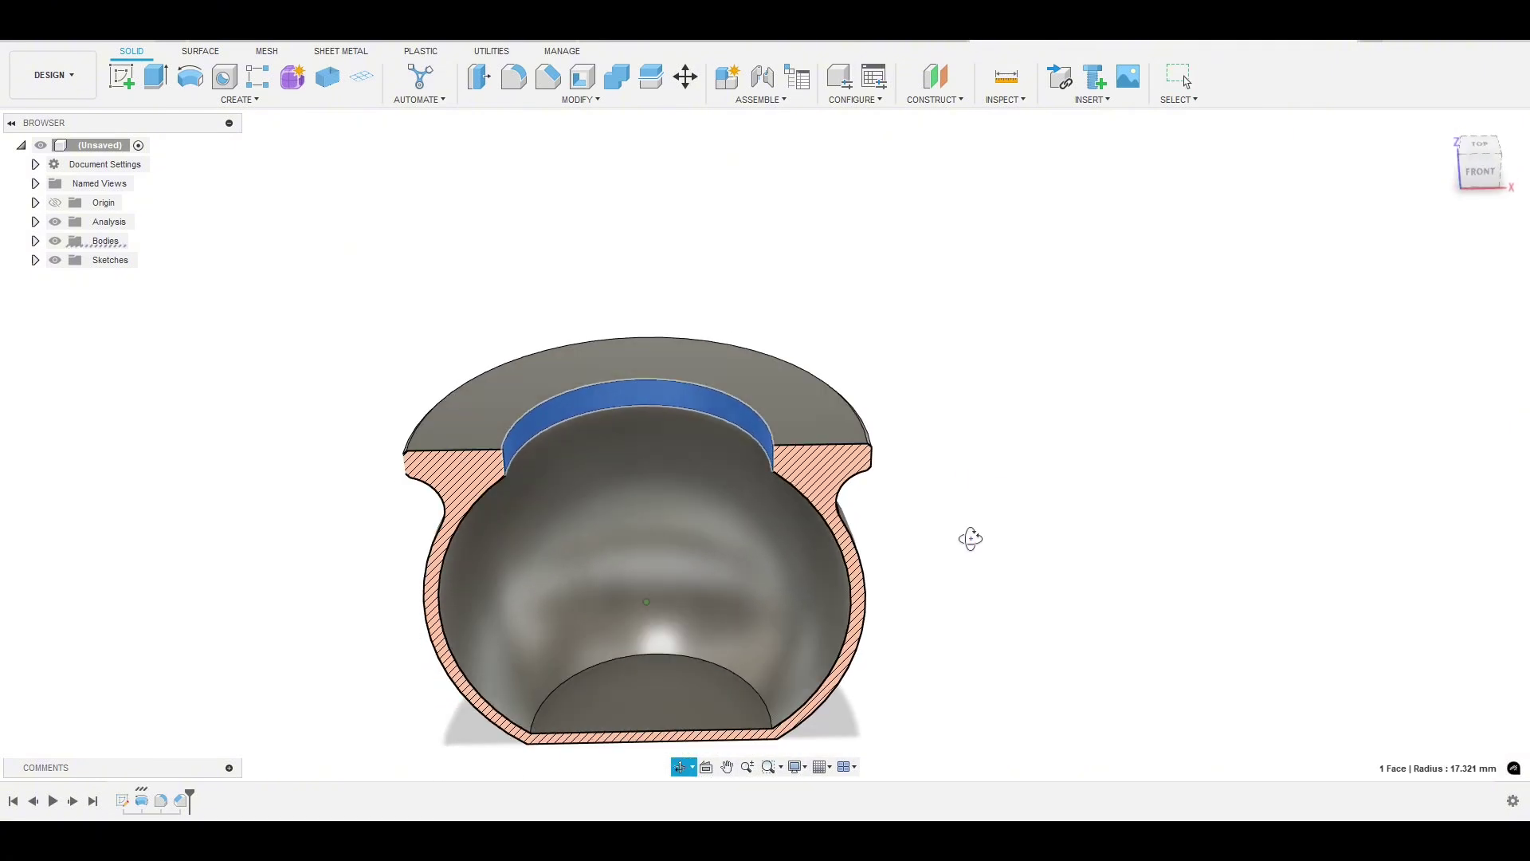
{"action": "left_click", "coordinate": [479, 77]}
{"action": "type", "text": "-3"}
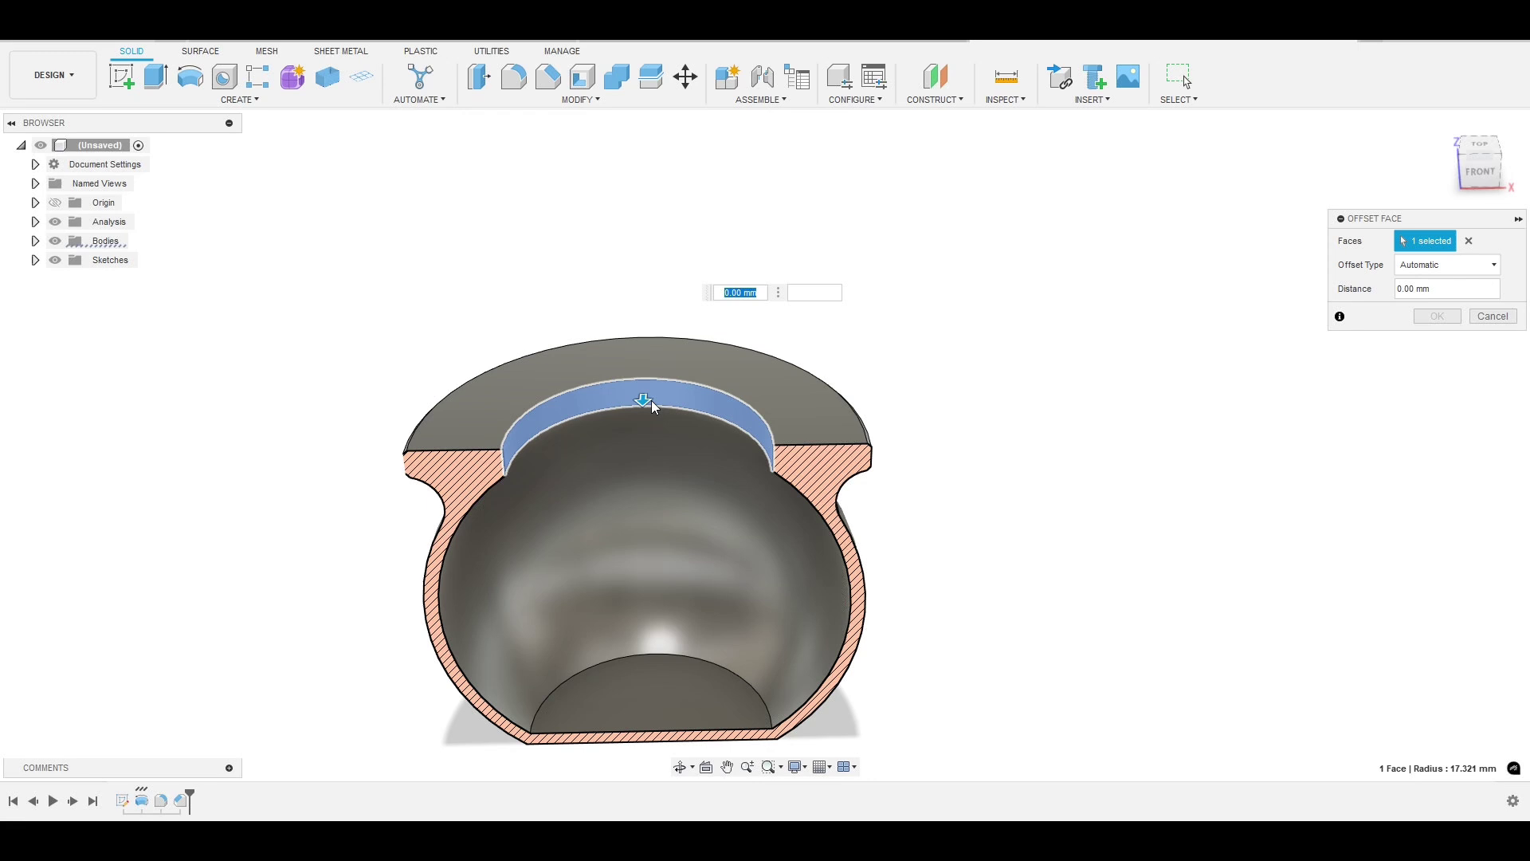
{"action": "left_click_drag", "start_coordinate": [638, 389], "coordinate": [643, 376]}
{"action": "middle_click_drag", "start_coordinate": [951, 550], "coordinate": [935, 497], "text": "shift"}
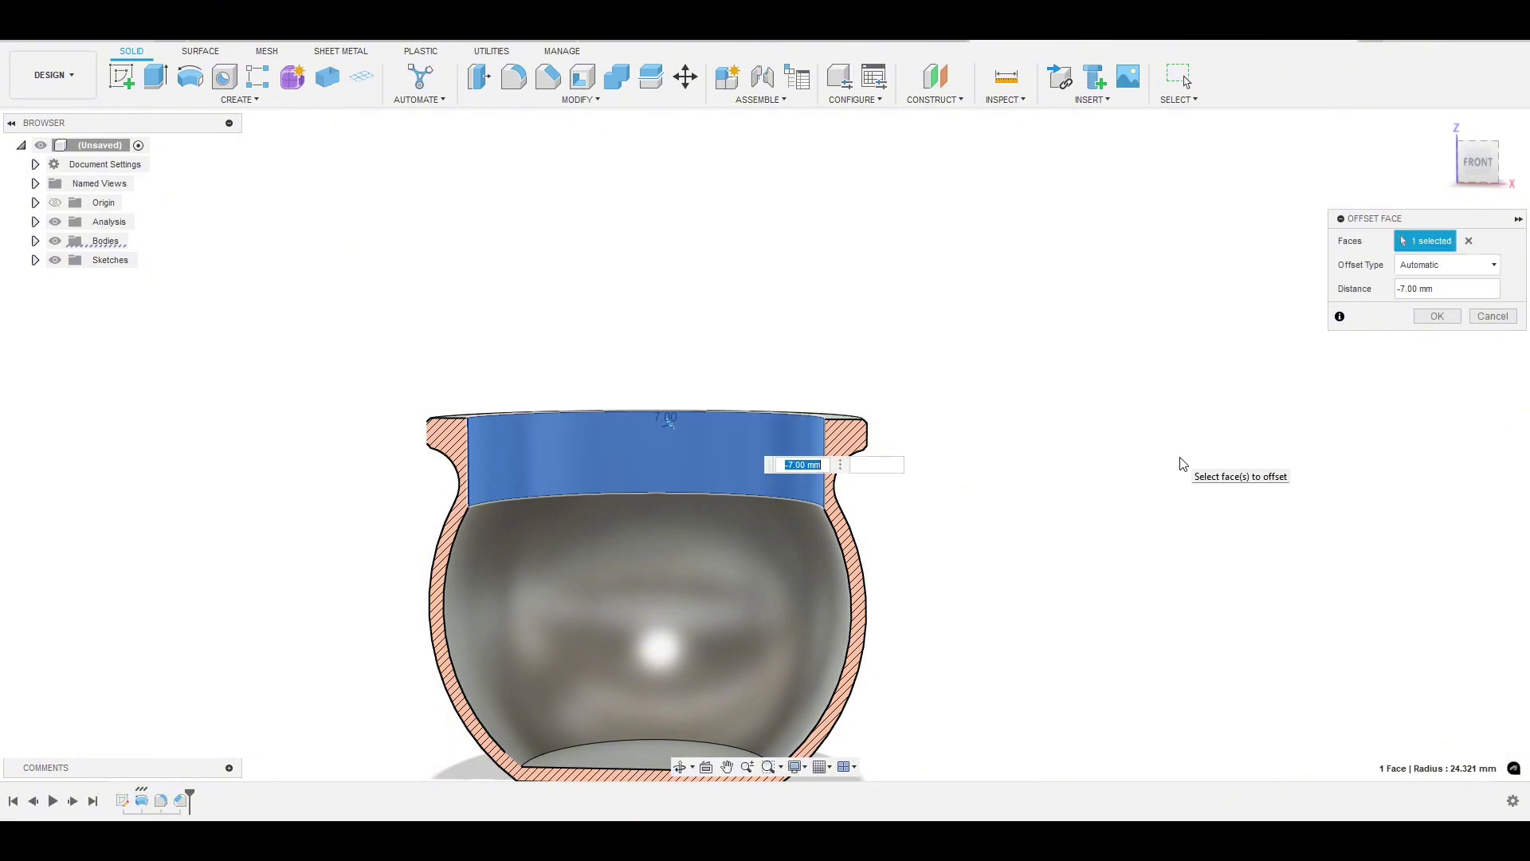
{"action": "type", "text": "5"}
{"action": "key", "text": "Return"}
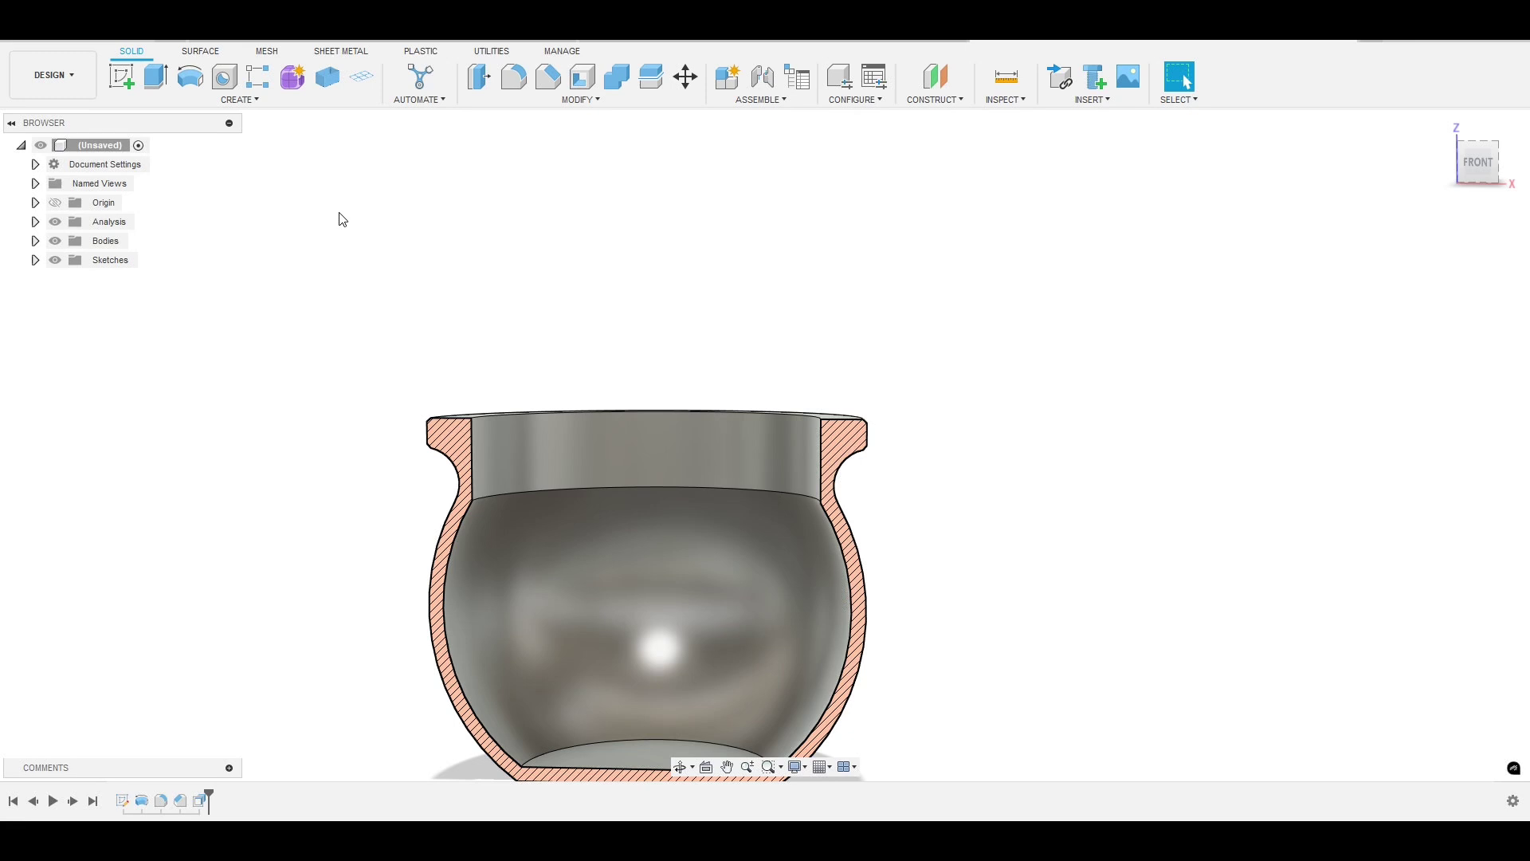
Step: Hide the section analysis so that the whole pot is shown
{"action": "left_click", "coordinate": [55, 222]}
{"action": "middle_click_drag", "start_coordinate": [214, 320], "coordinate": [332, 423], "text": "shift"}
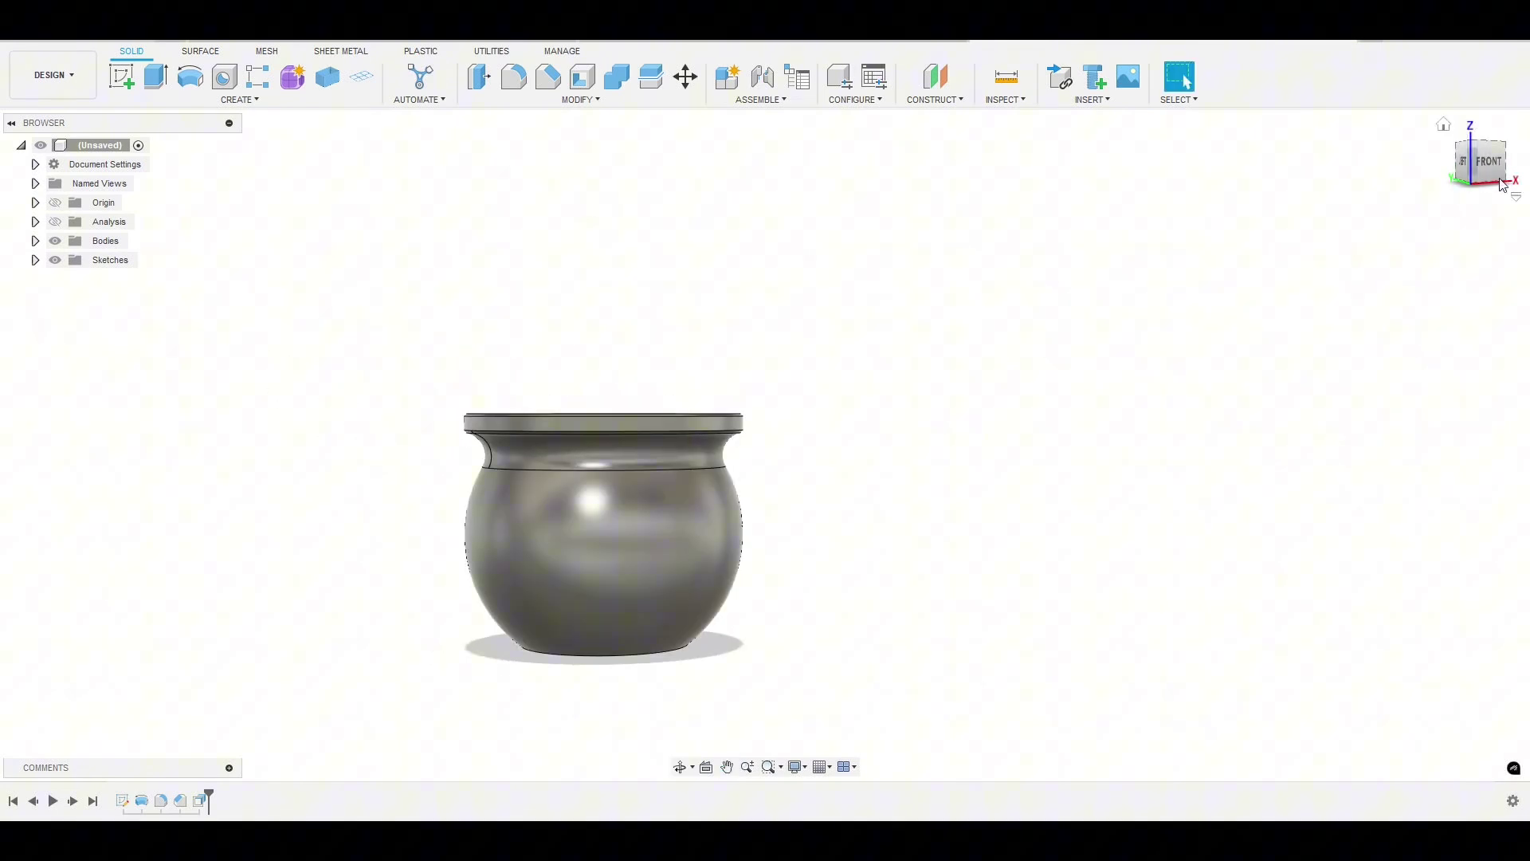
{"action": "left_click", "coordinate": [1468, 175]}
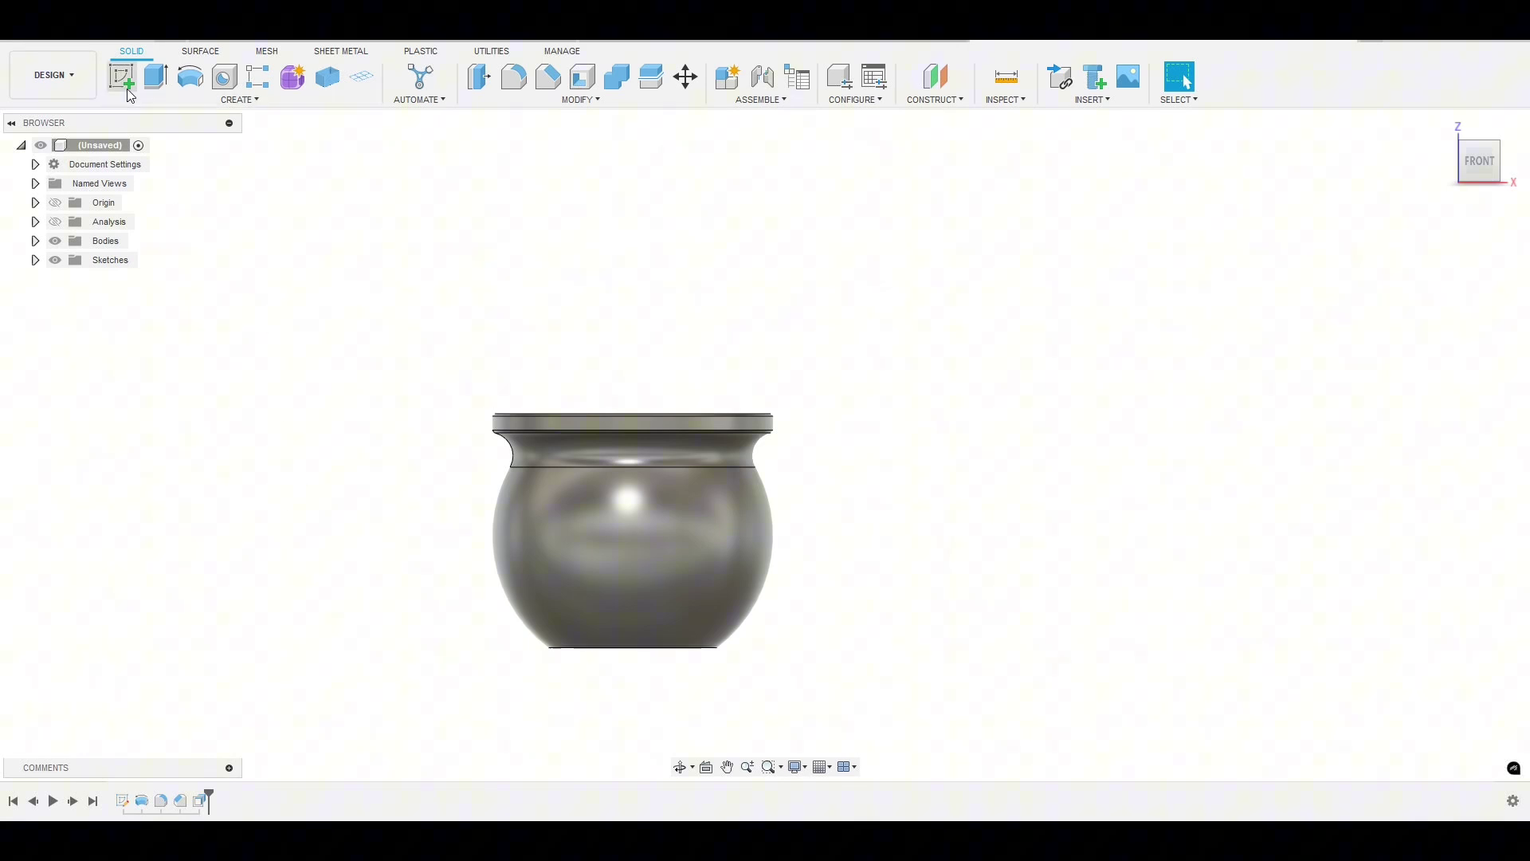
Step: Create a torus centred on the origin in the YZ plane, inner diameter 22 mm, torus diameter 5 mm, as a new body
{"action": "left_click", "coordinate": [239, 99]}
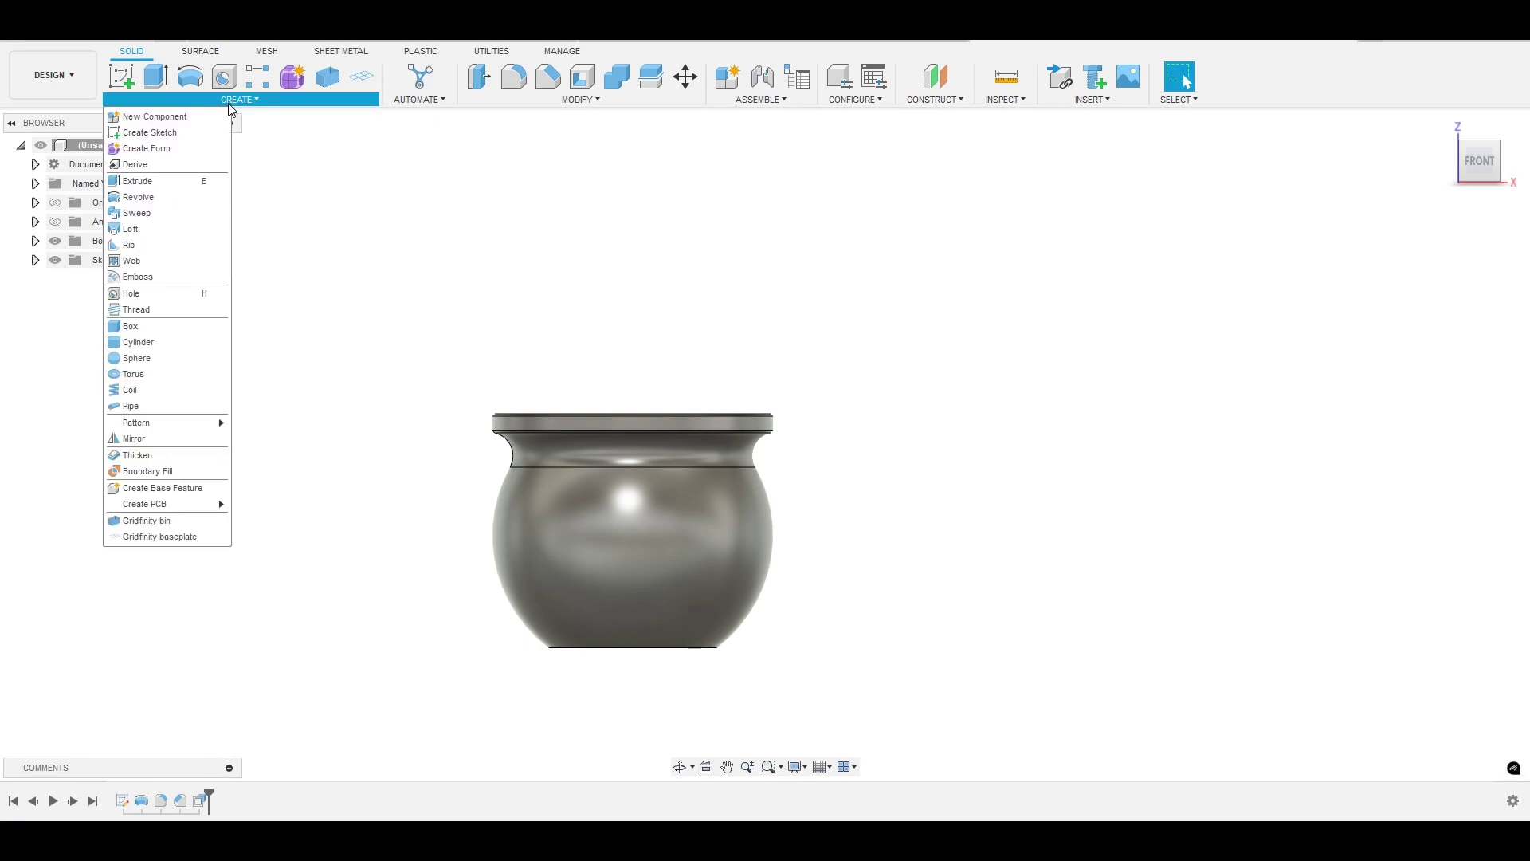
{"action": "left_click", "coordinate": [166, 375]}
{"action": "middle_click_drag", "start_coordinate": [265, 431], "coordinate": [495, 501], "text": "shift"}
{"action": "left_click", "coordinate": [494, 498]}
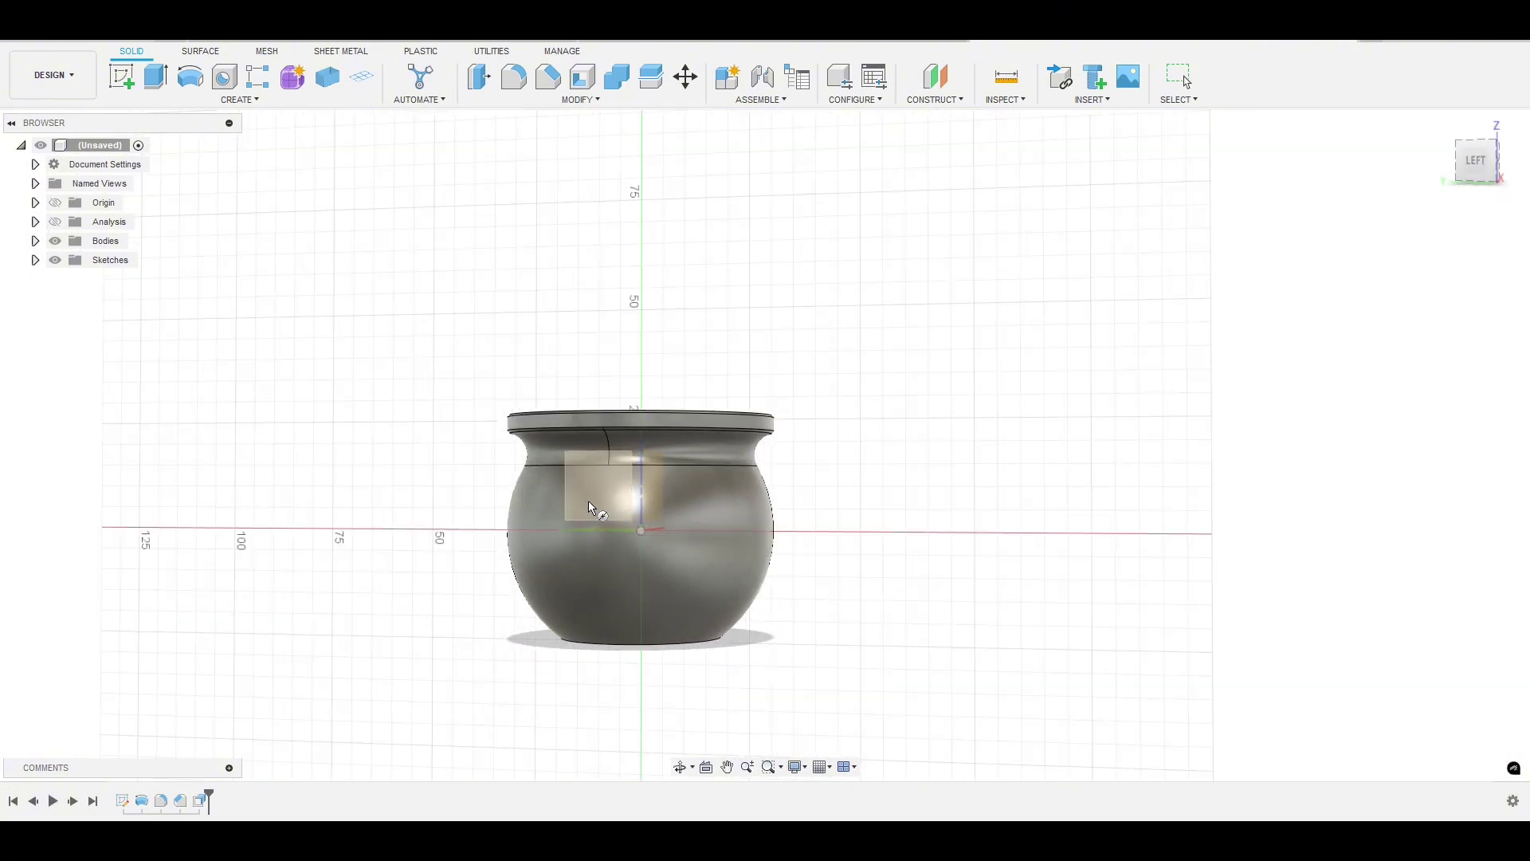
{"action": "left_click", "coordinate": [1476, 160]}
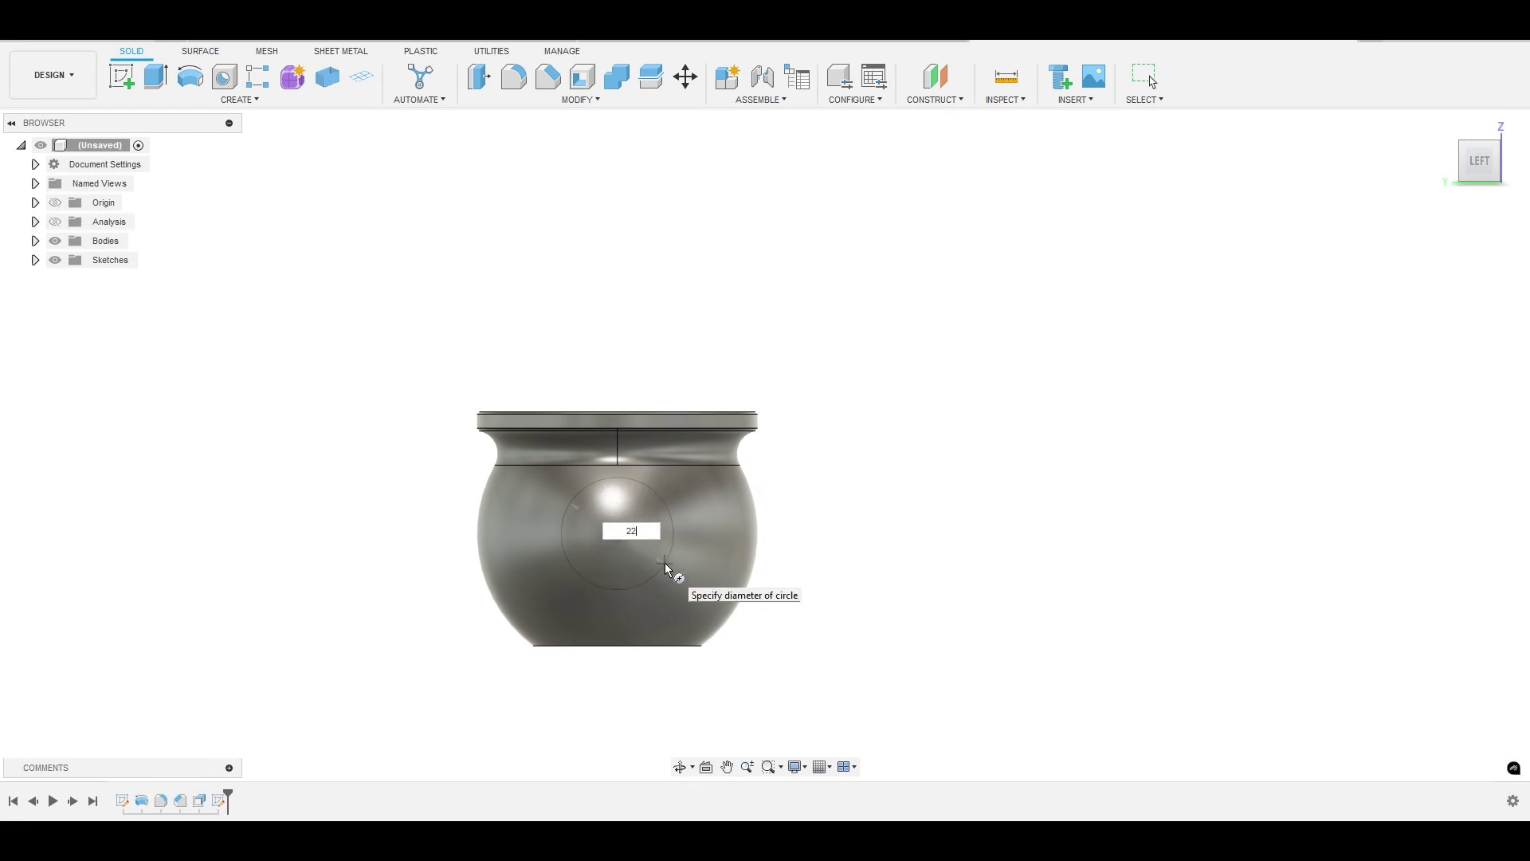
{"action": "key", "text": "Return"}
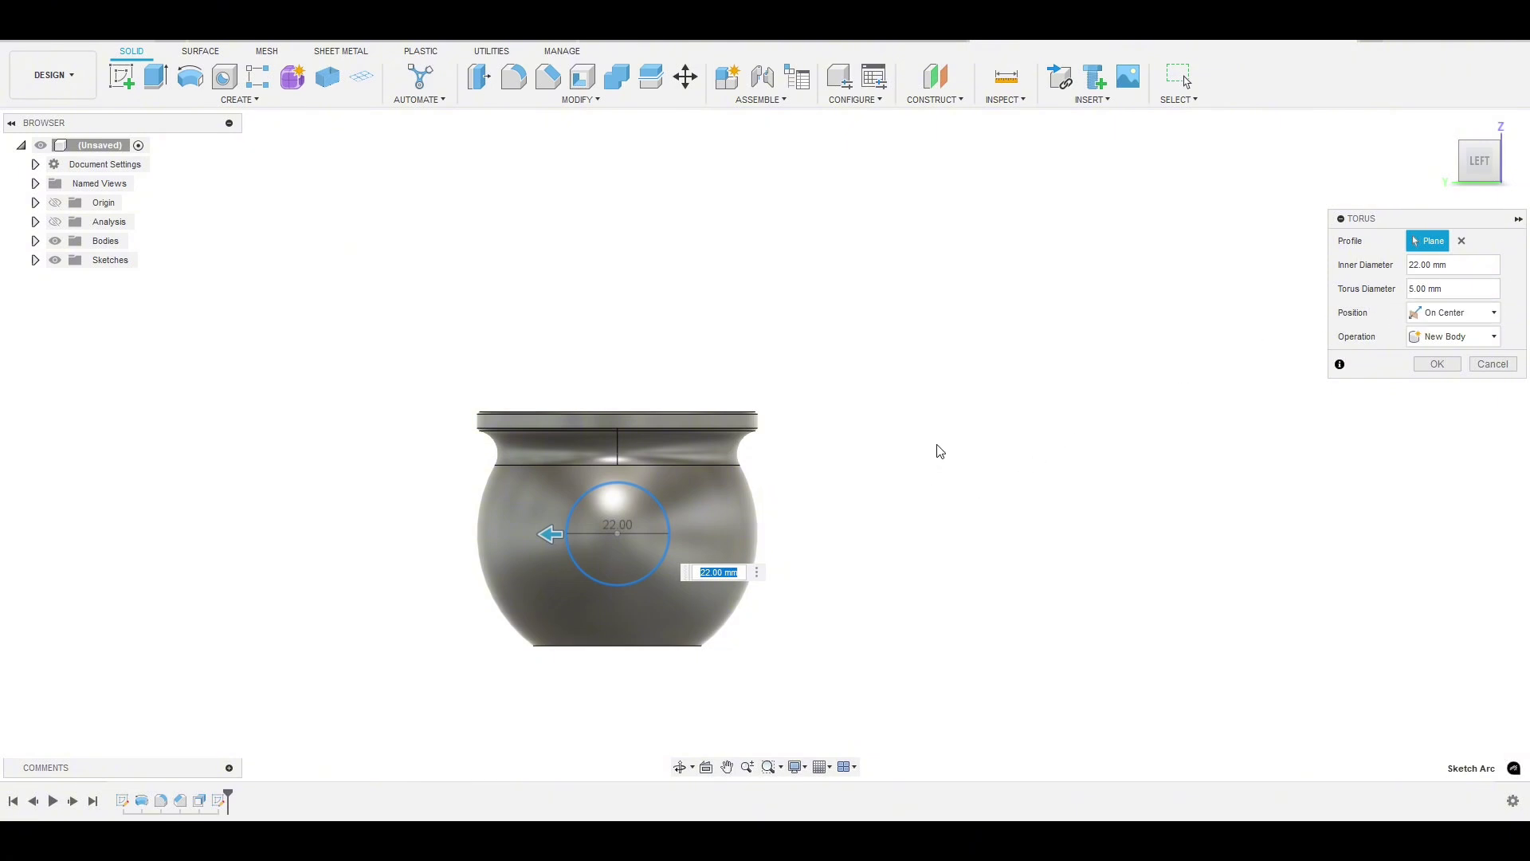
{"action": "middle_click_drag", "start_coordinate": [941, 451], "coordinate": [919, 519], "text": "shift"}
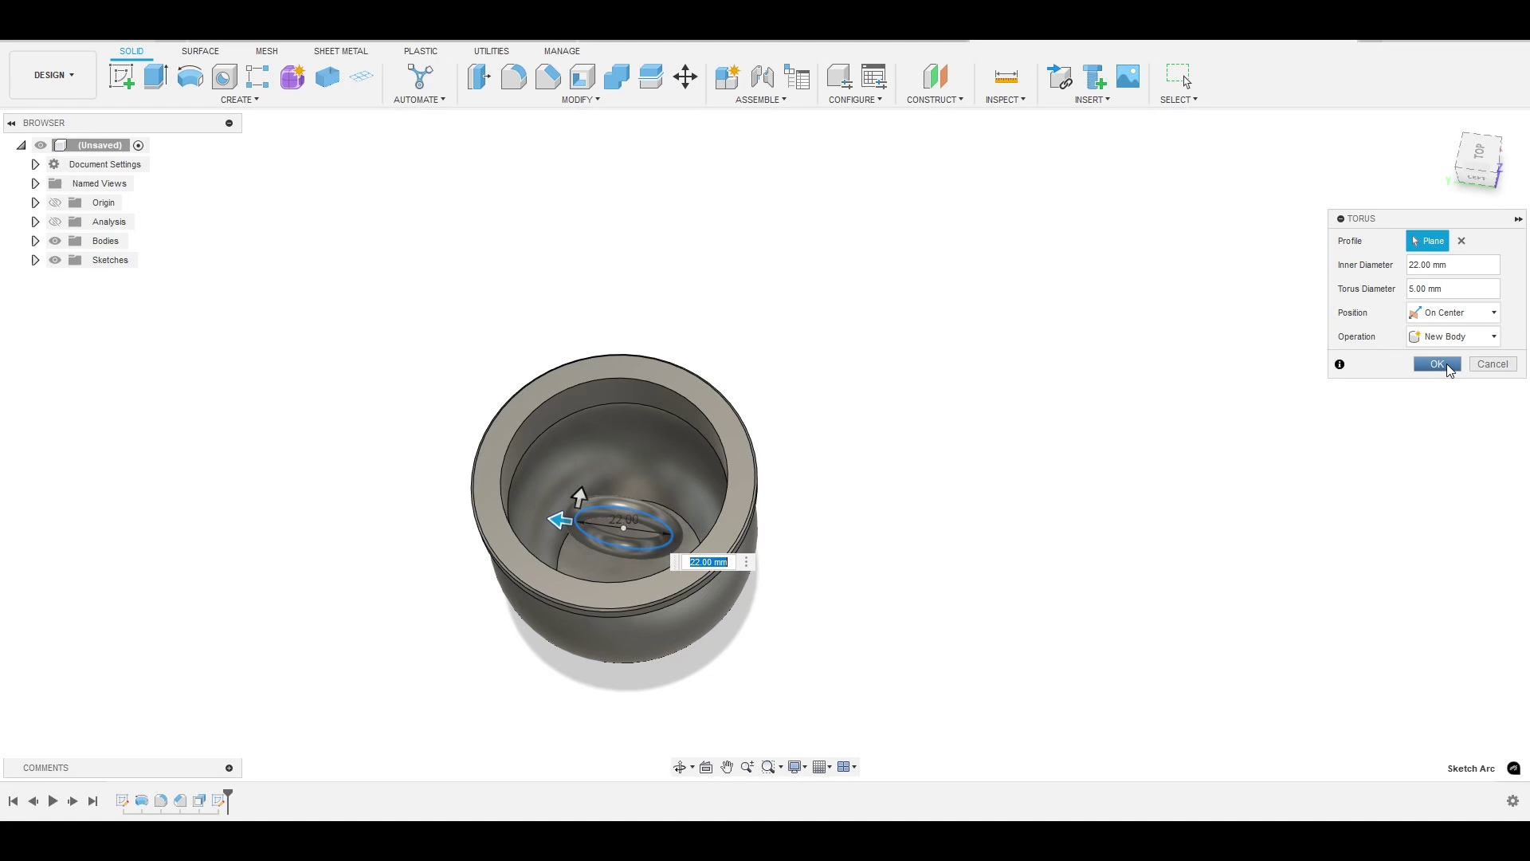
{"action": "left_click", "coordinate": [1449, 370]}
Step: Move the torus body -28 mm along X so that it overlaps the pot's outer wall
{"action": "mouse_move", "coordinate": [869, 512]}
{"action": "middle_mouse_down", "text": "shift"}
{"action": "mouse_move", "coordinate": [874, 433]}
{"action": "mouse_move", "coordinate": [888, 502]}
{"action": "middle_mouse_up", "text": "shift"}
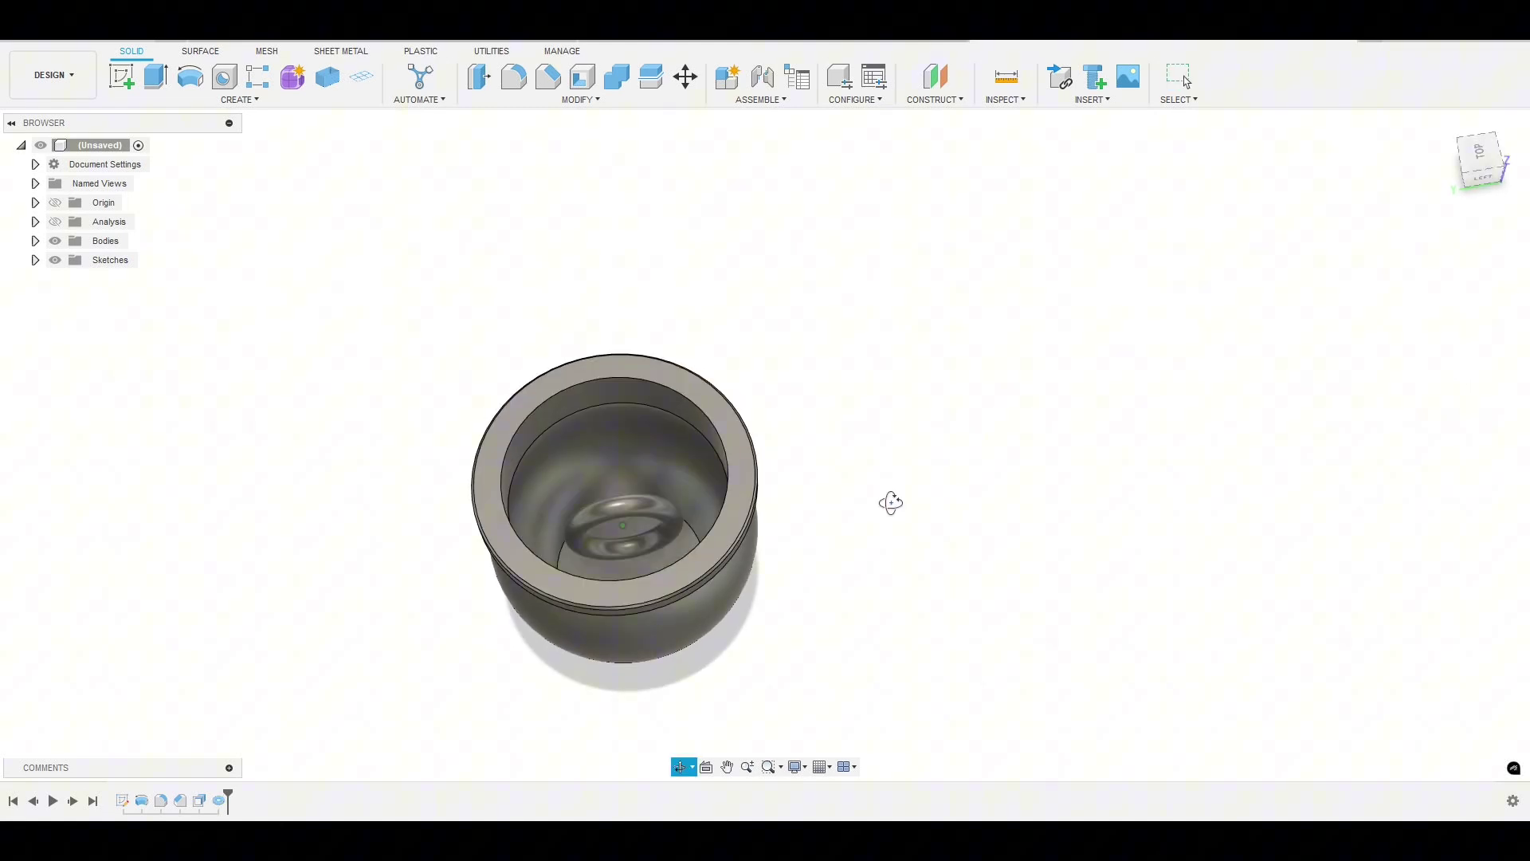
{"action": "left_click", "coordinate": [1479, 152]}
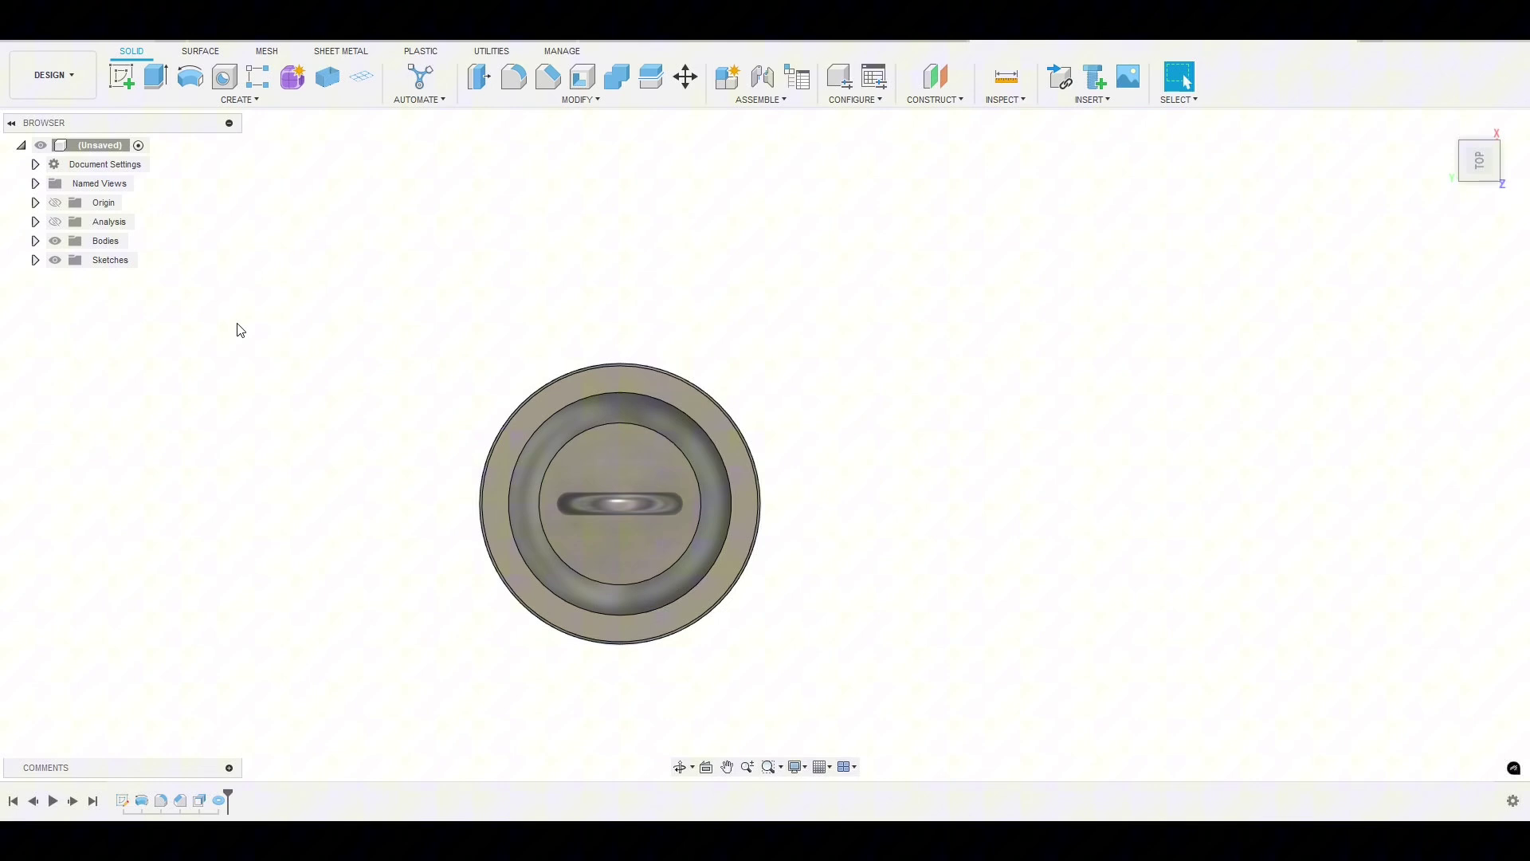
{"action": "left_click", "coordinate": [36, 241]}
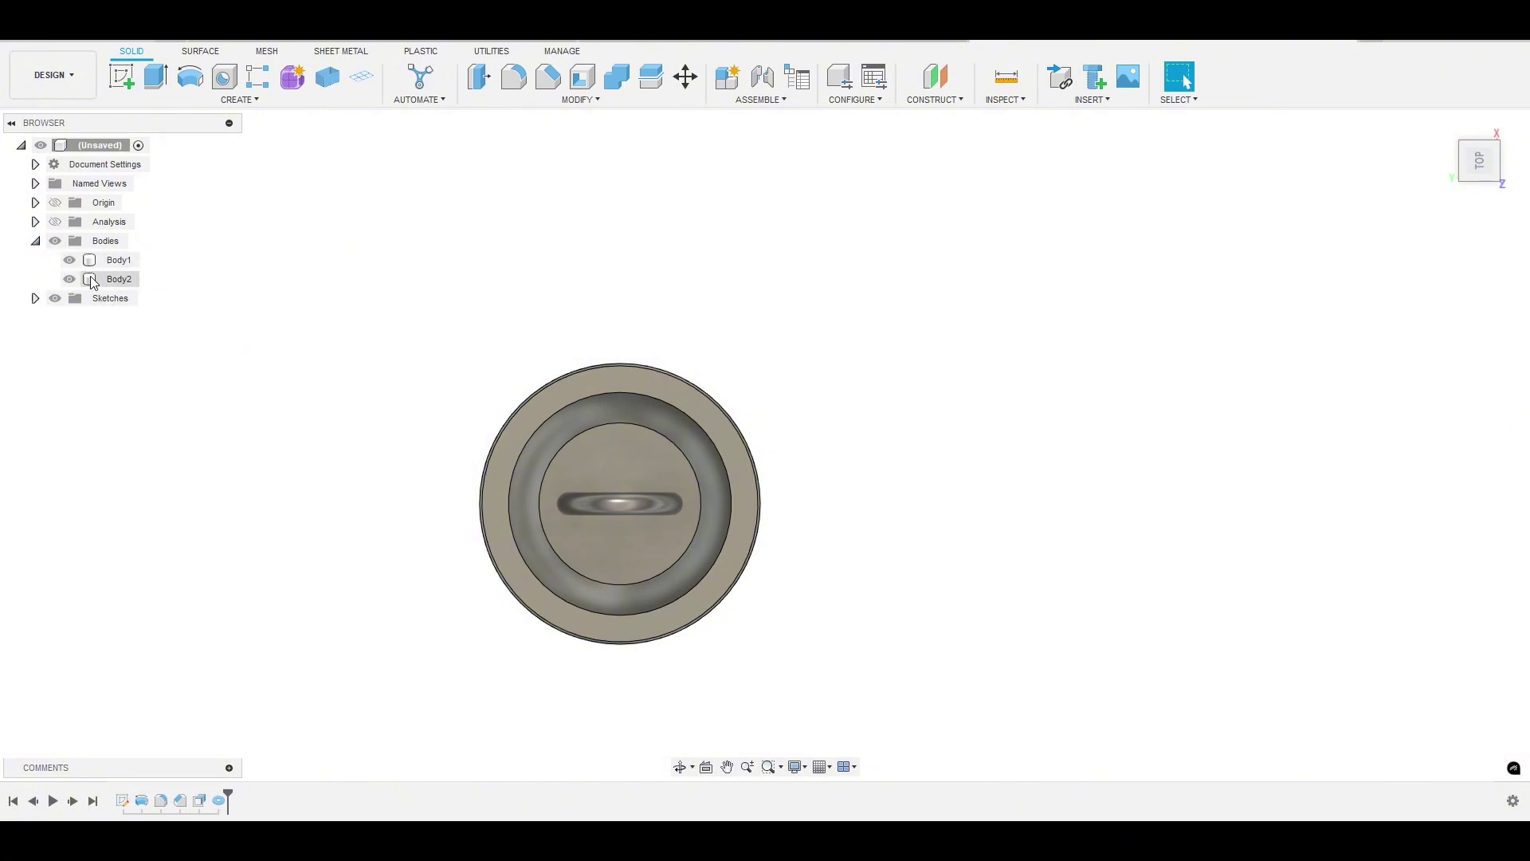
{"action": "left_click", "coordinate": [118, 279]}
{"action": "key", "text": "m"}
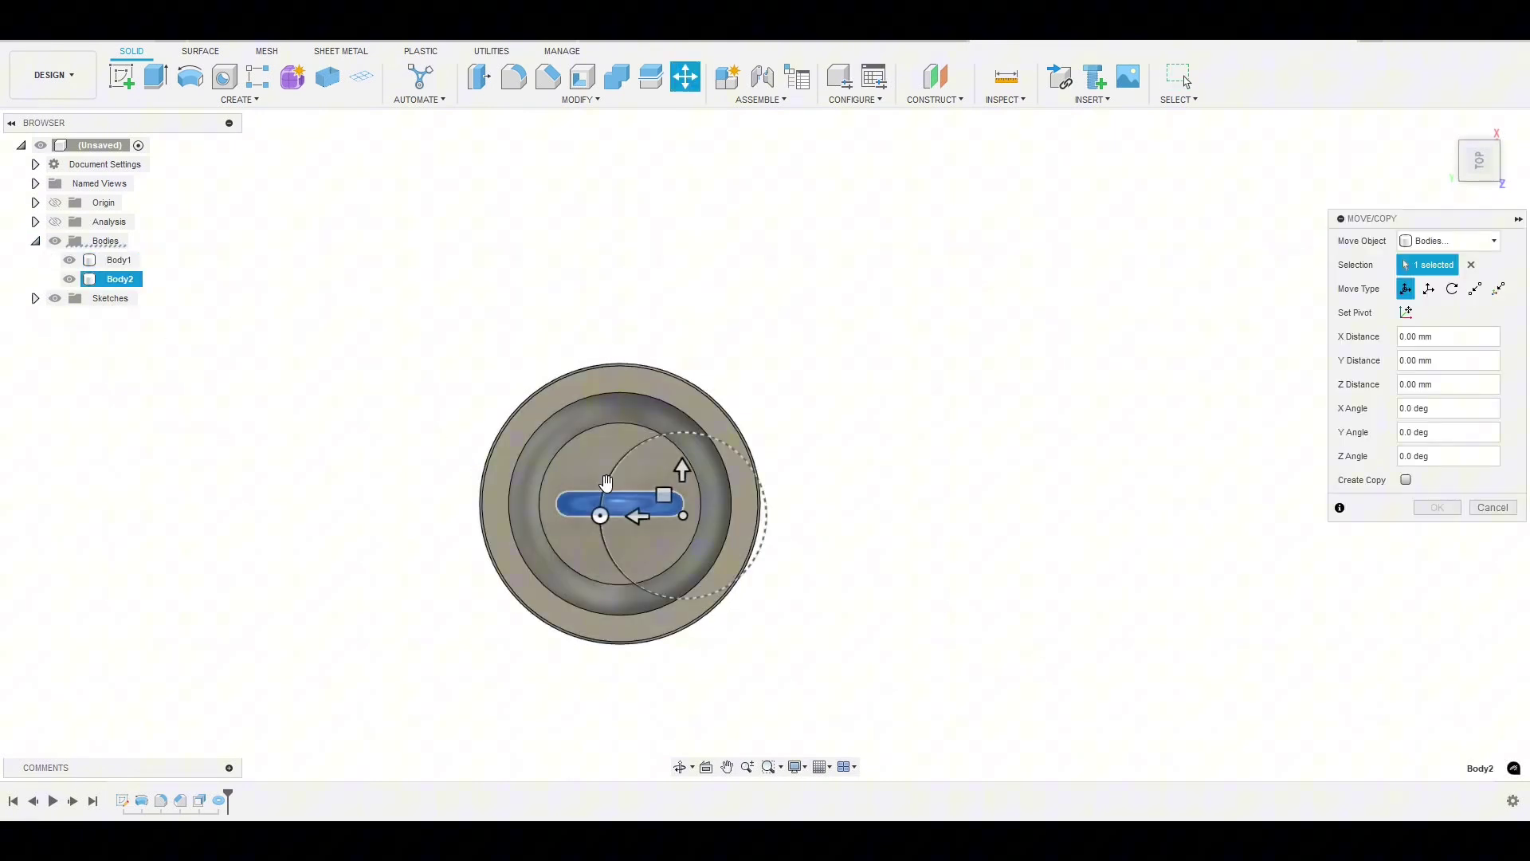
{"action": "left_click_drag", "start_coordinate": [683, 468], "coordinate": [684, 613]}
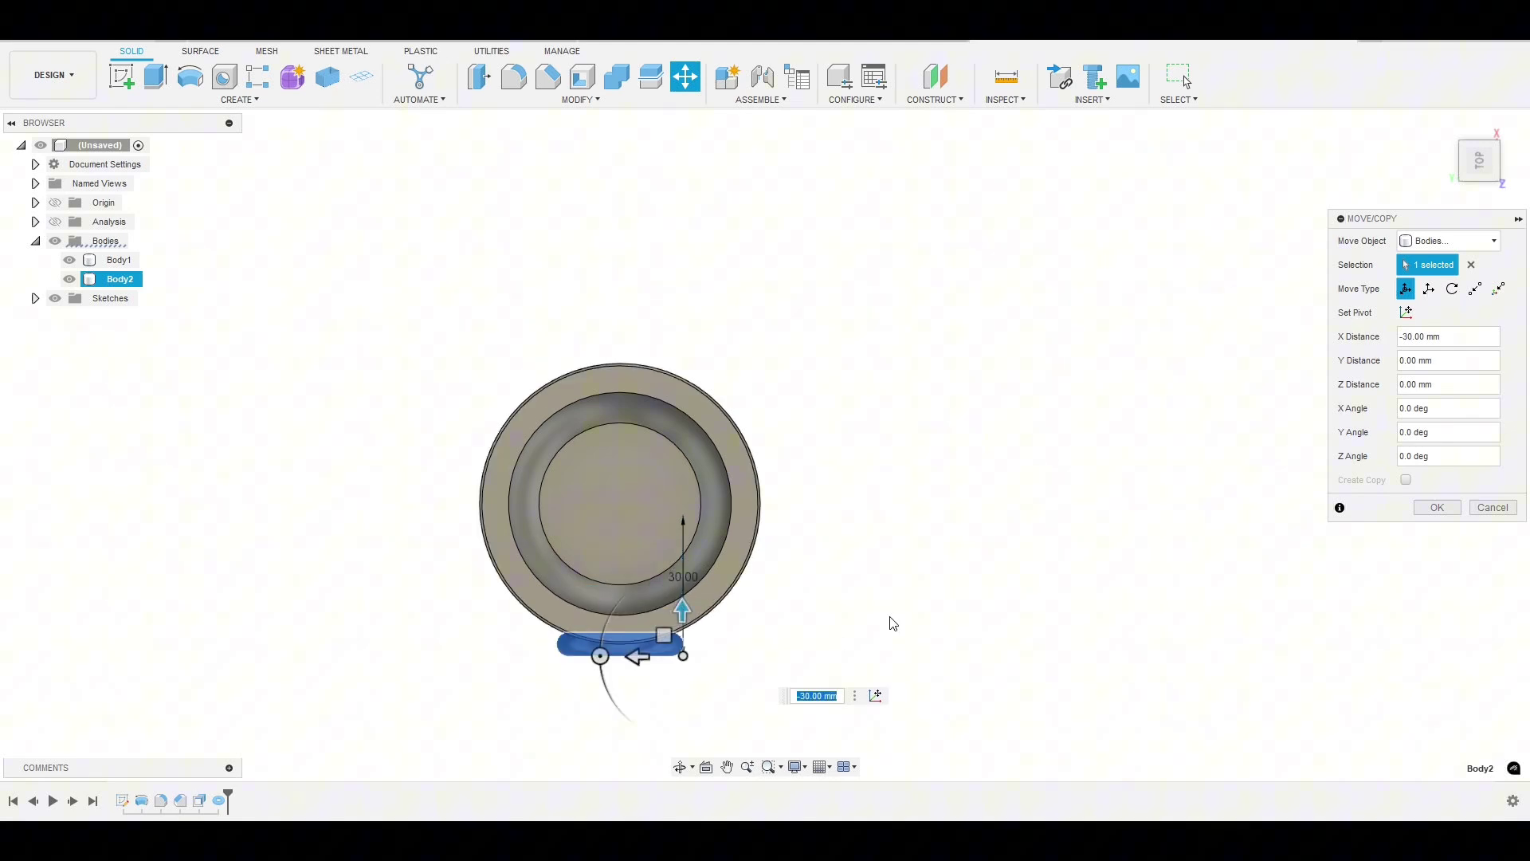
{"action": "scroll", "coordinate": [601, 696], "scroll_direction": "up", "scroll_amount": 5}
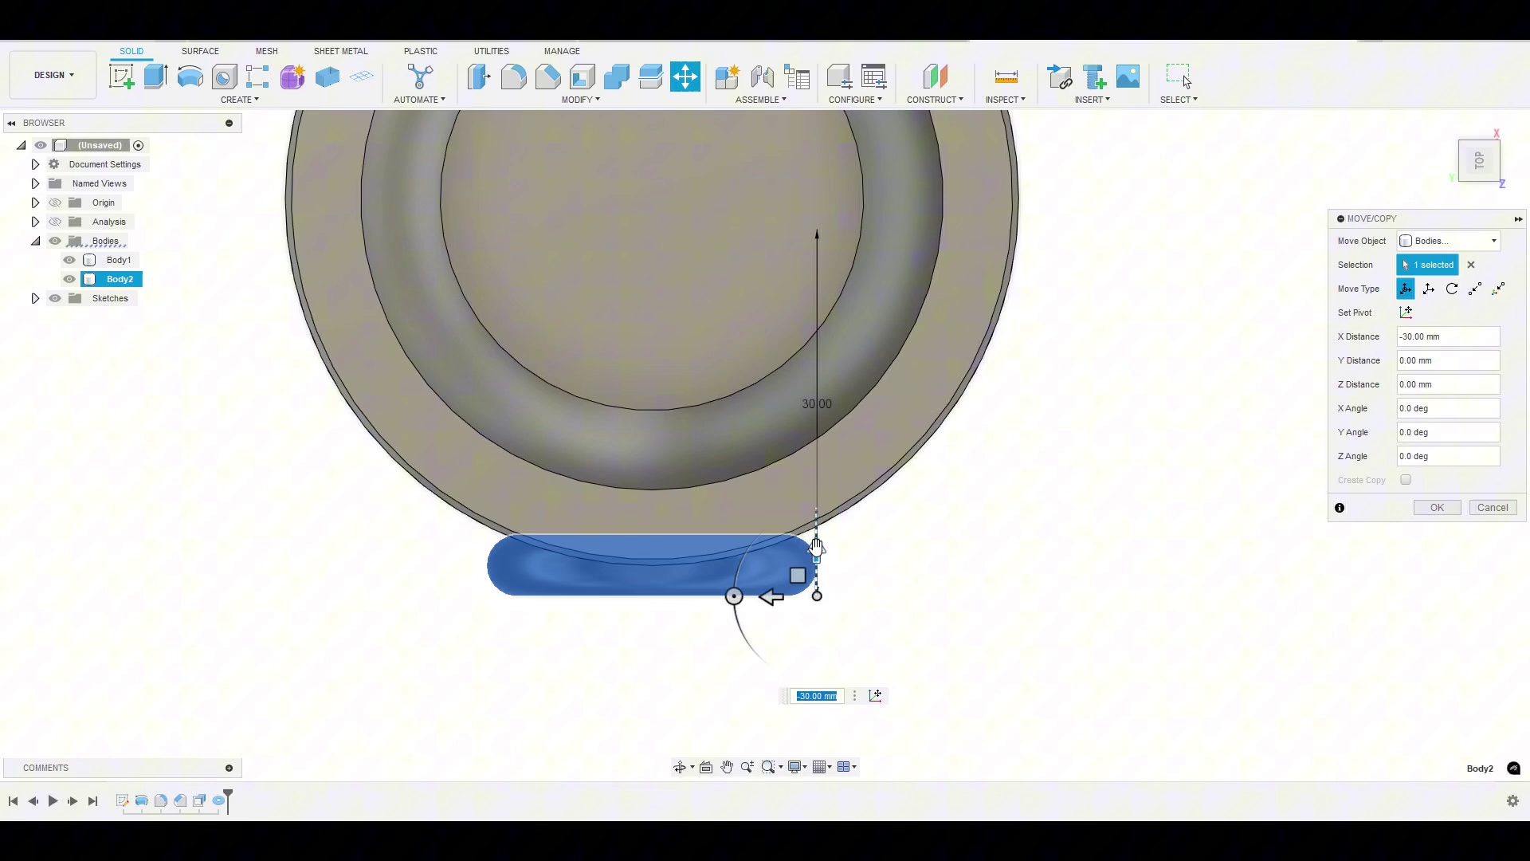
{"action": "left_click_drag", "start_coordinate": [816, 550], "coordinate": [816, 526]}
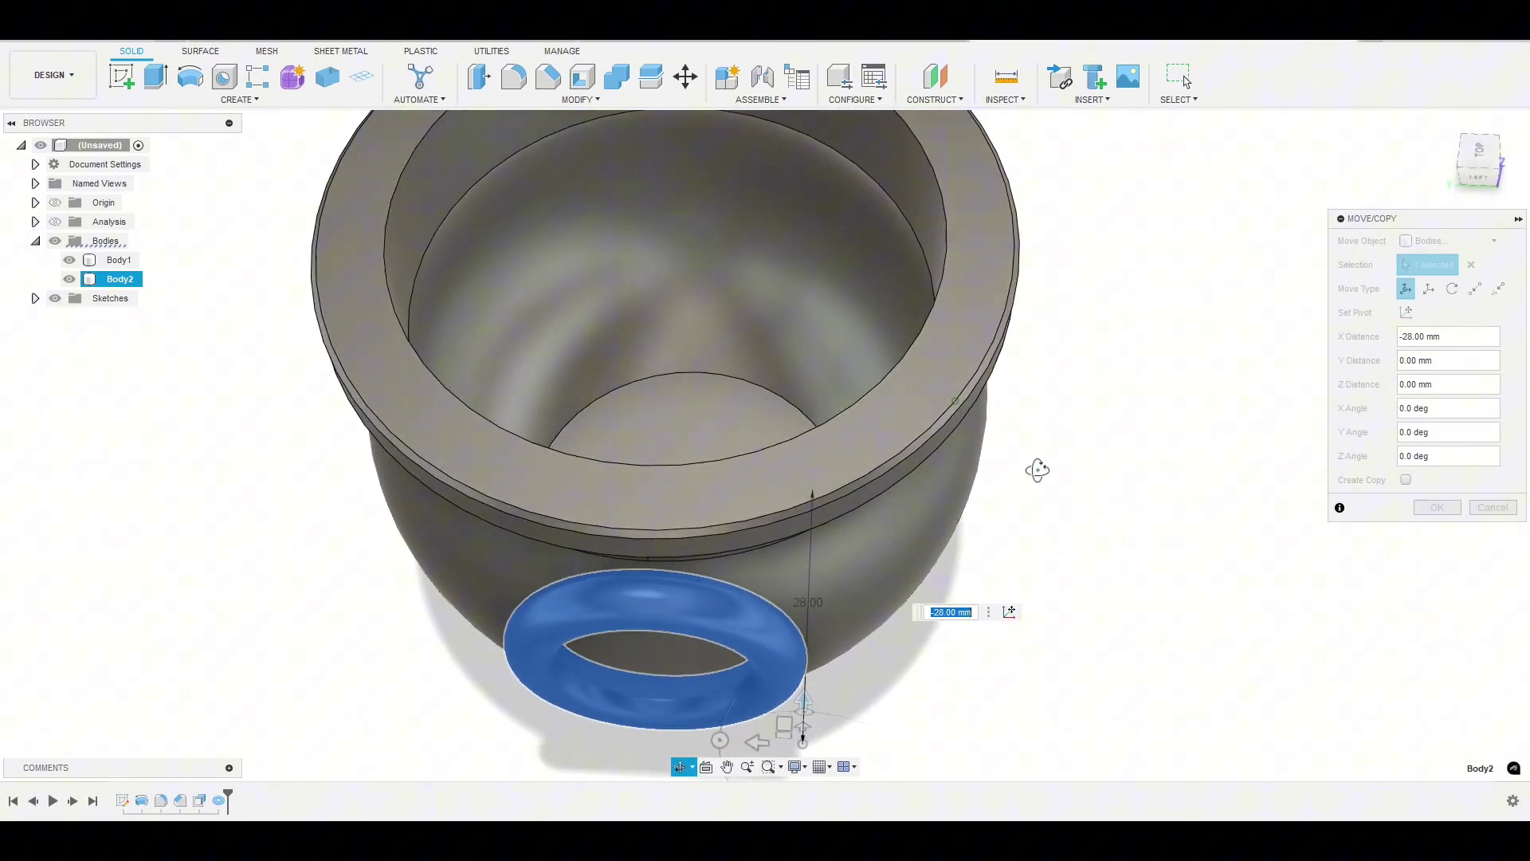
Step: Tilt the torus slightly so its upper end leans towards the pot, and shift it -1 mm in X to follow the wall
{"action": "middle_click_drag", "start_coordinate": [1038, 471], "coordinate": [914, 404], "text": "shift"}
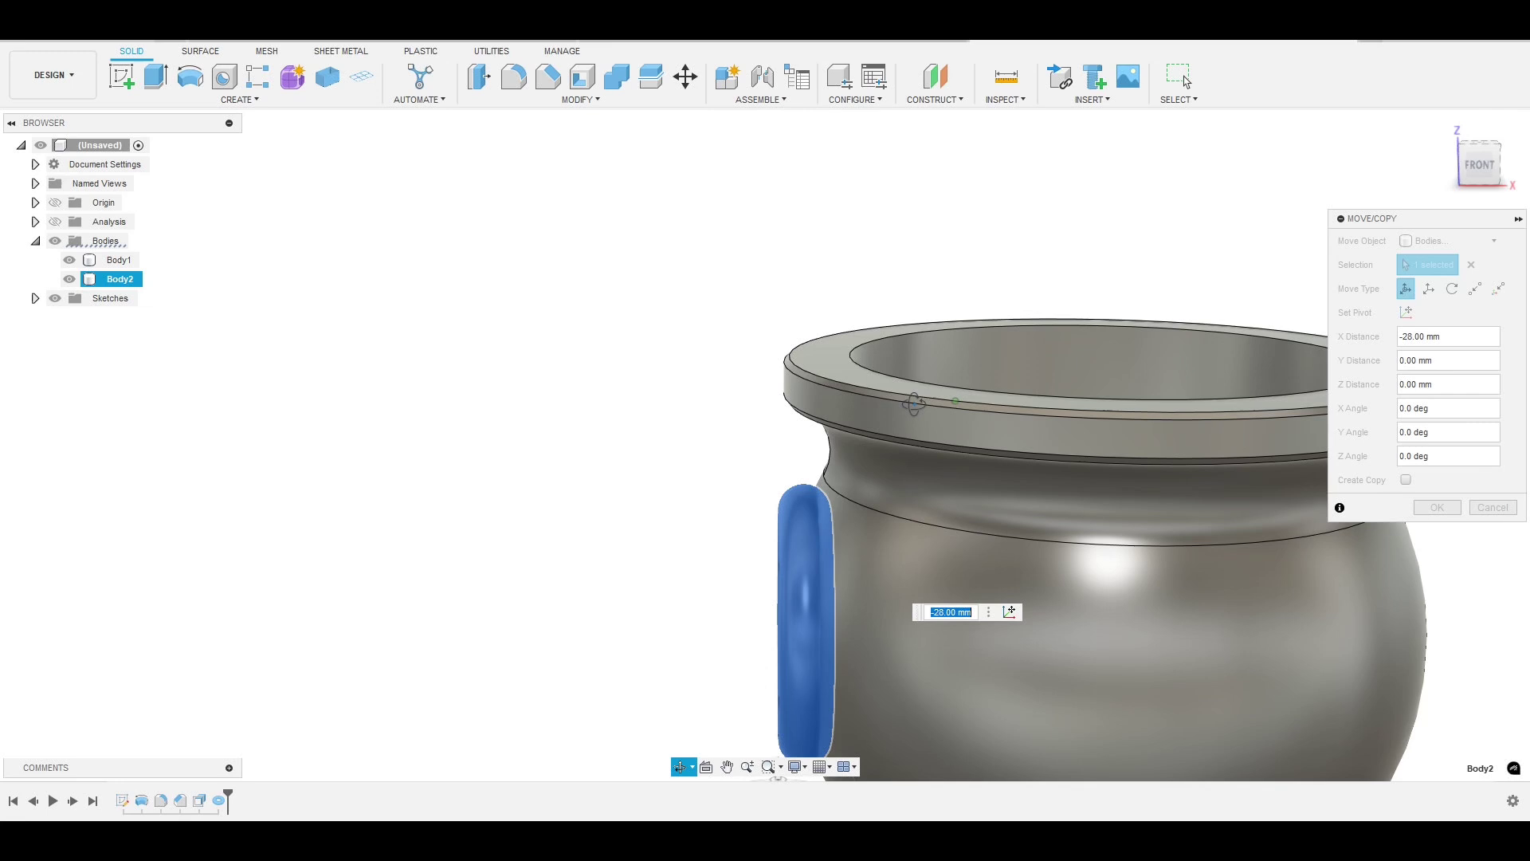
{"action": "left_click", "coordinate": [1487, 169]}
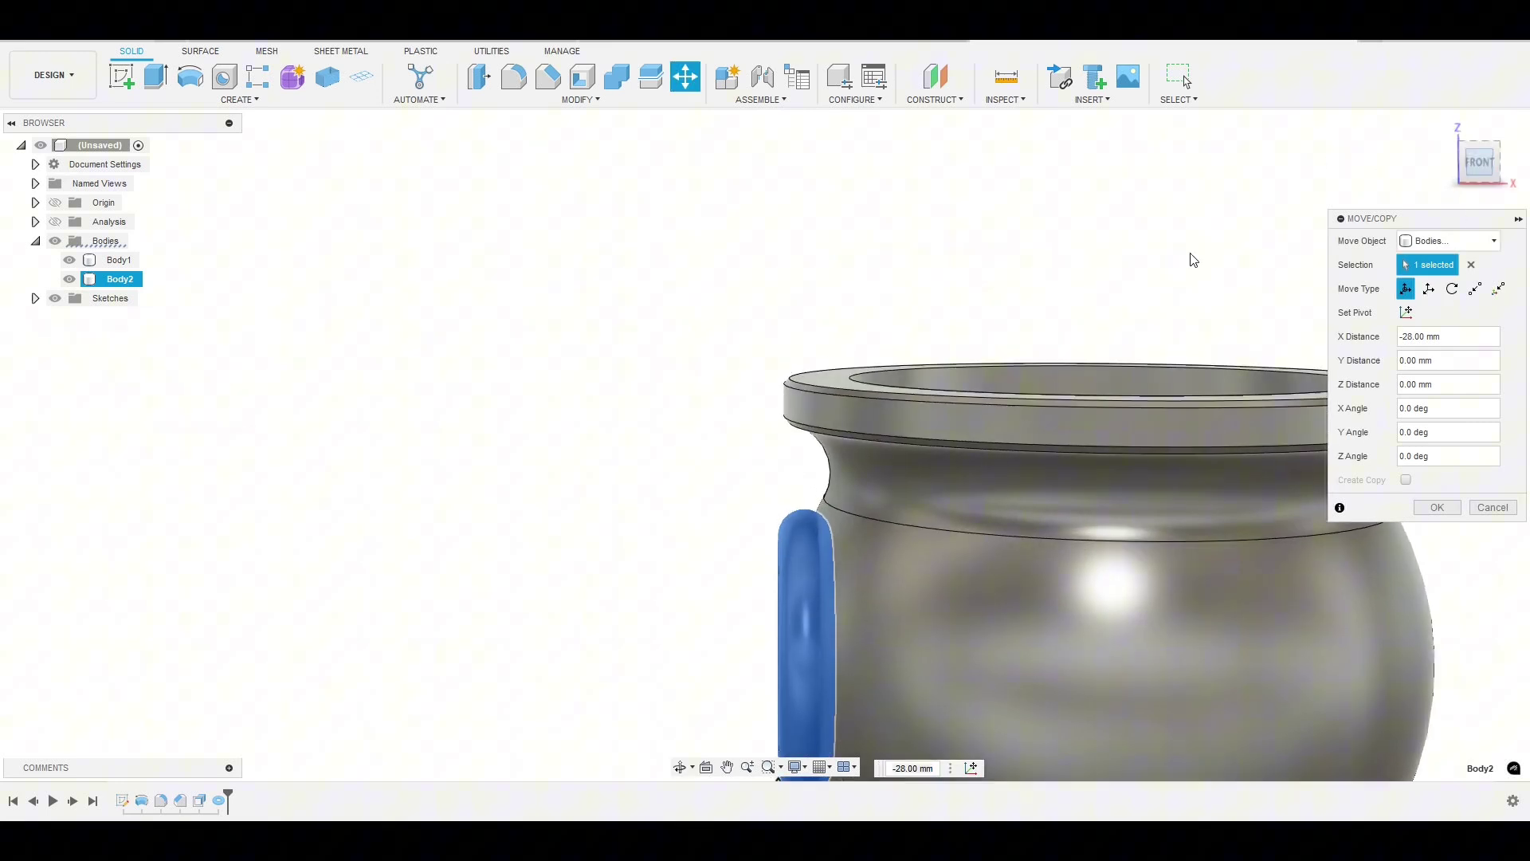
{"action": "scroll", "coordinate": [742, 532], "scroll_direction": "up", "scroll_amount": 5}
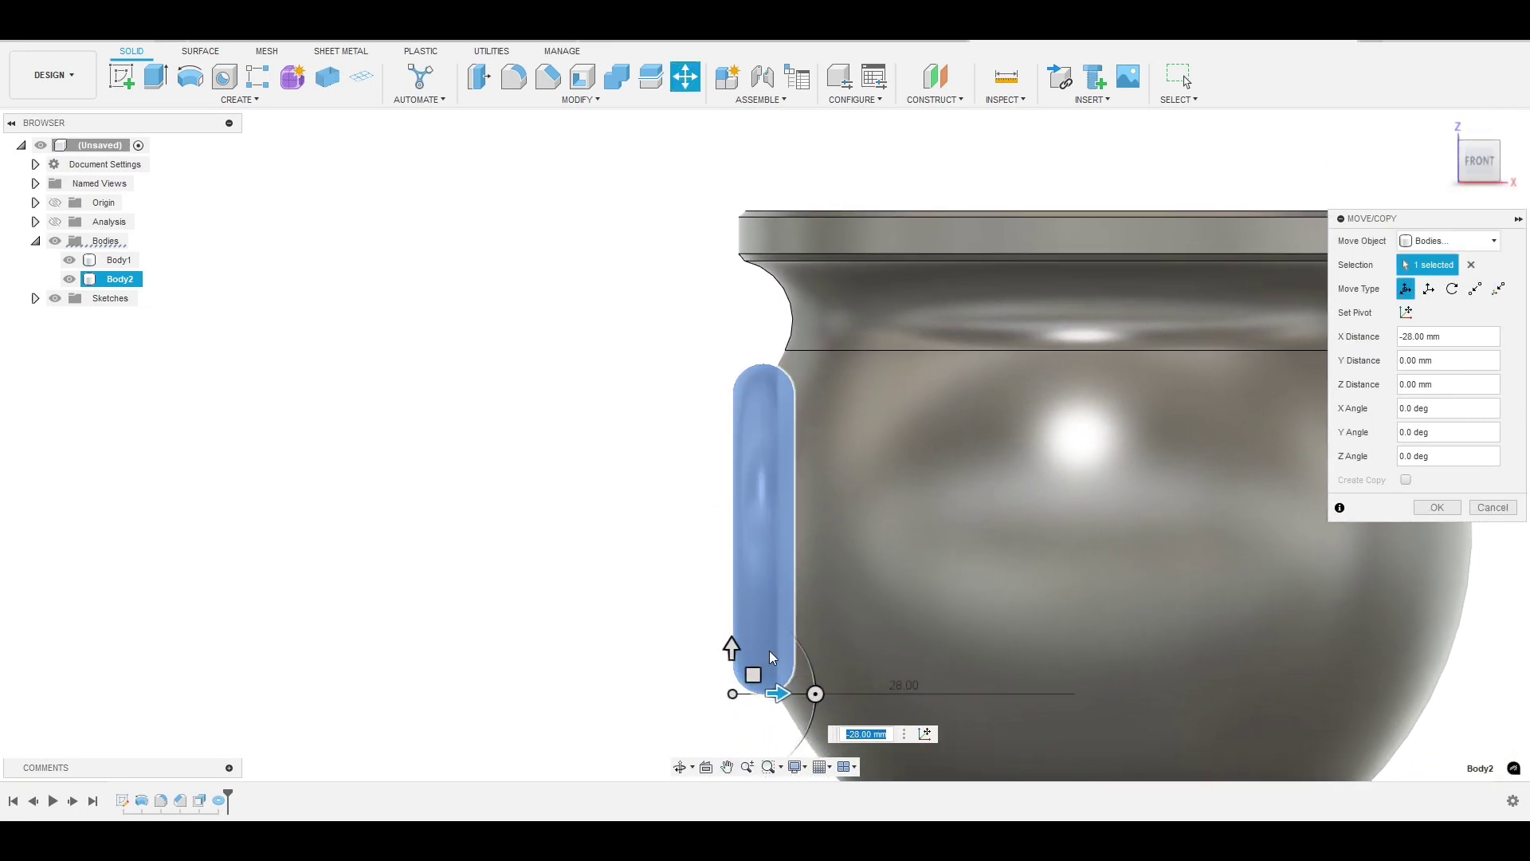
{"action": "middle_click_drag", "start_coordinate": [839, 679], "coordinate": [839, 579]}
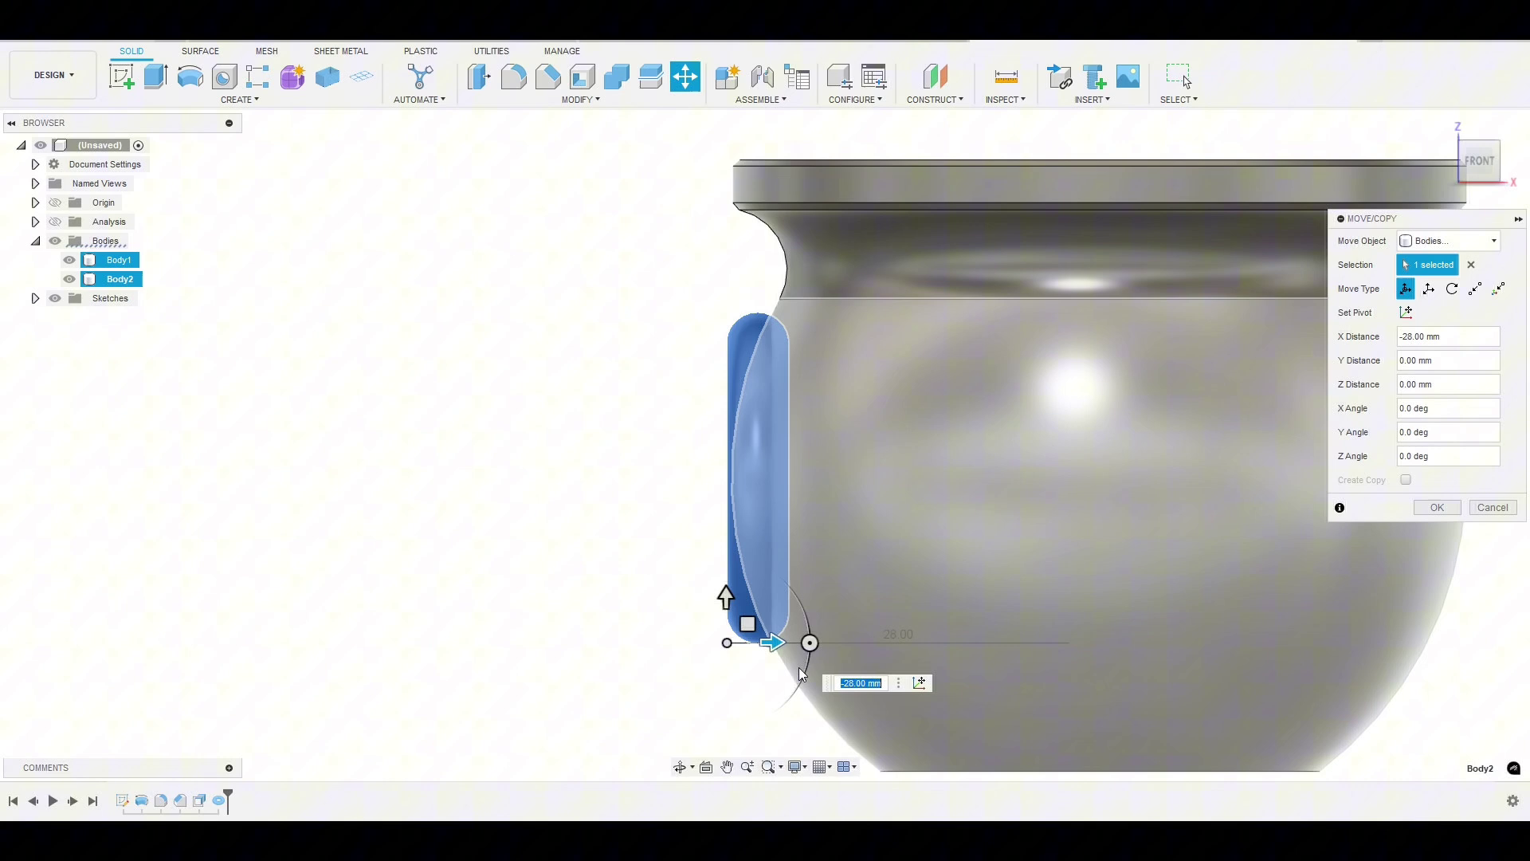
{"action": "left_click_drag", "start_coordinate": [808, 643], "coordinate": [763, 644]}
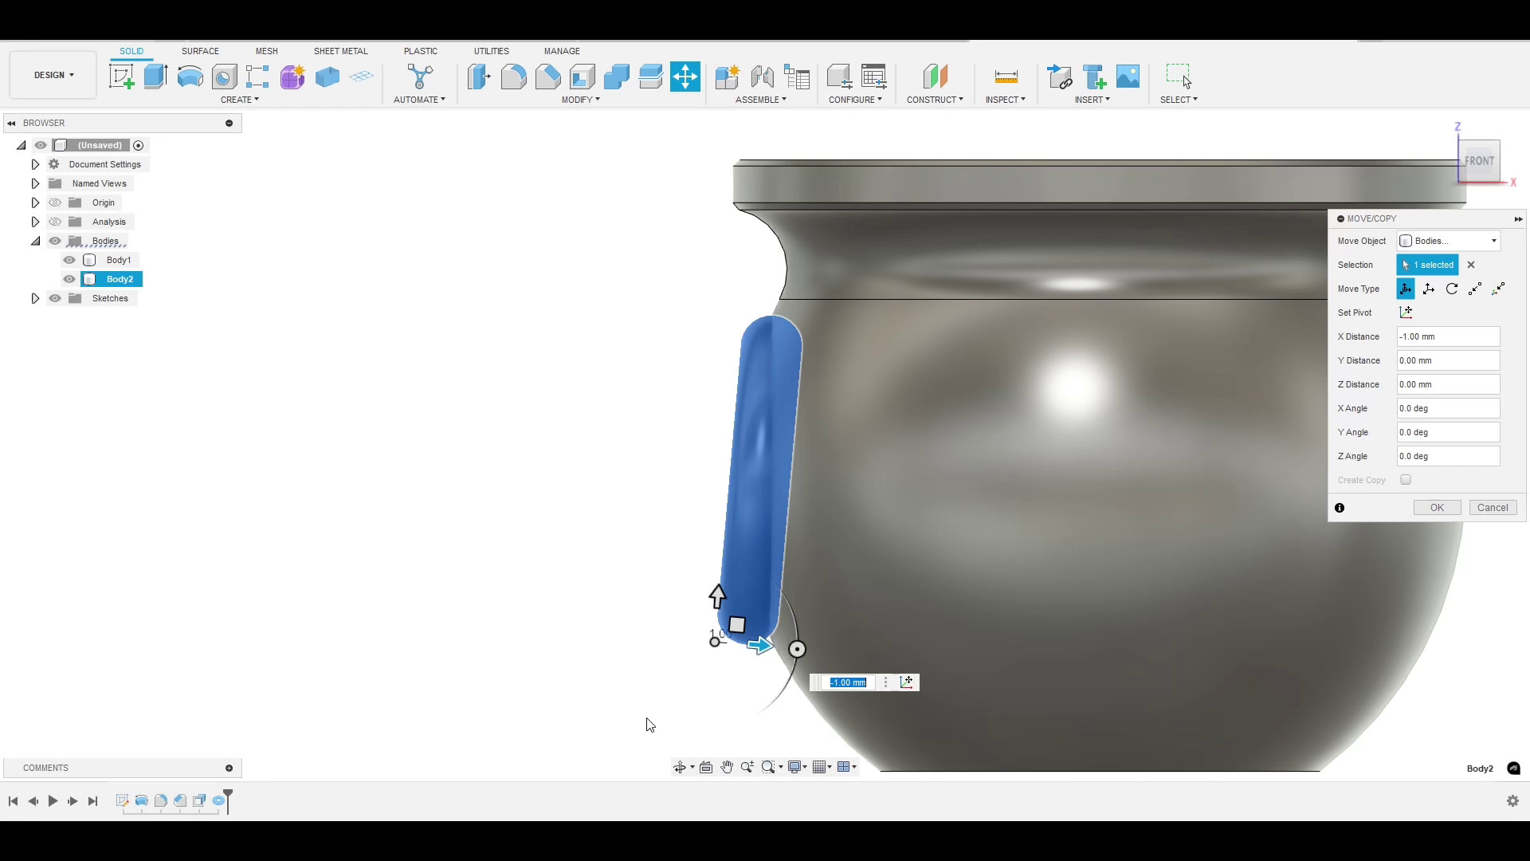
{"action": "left_click", "coordinate": [1438, 507]}
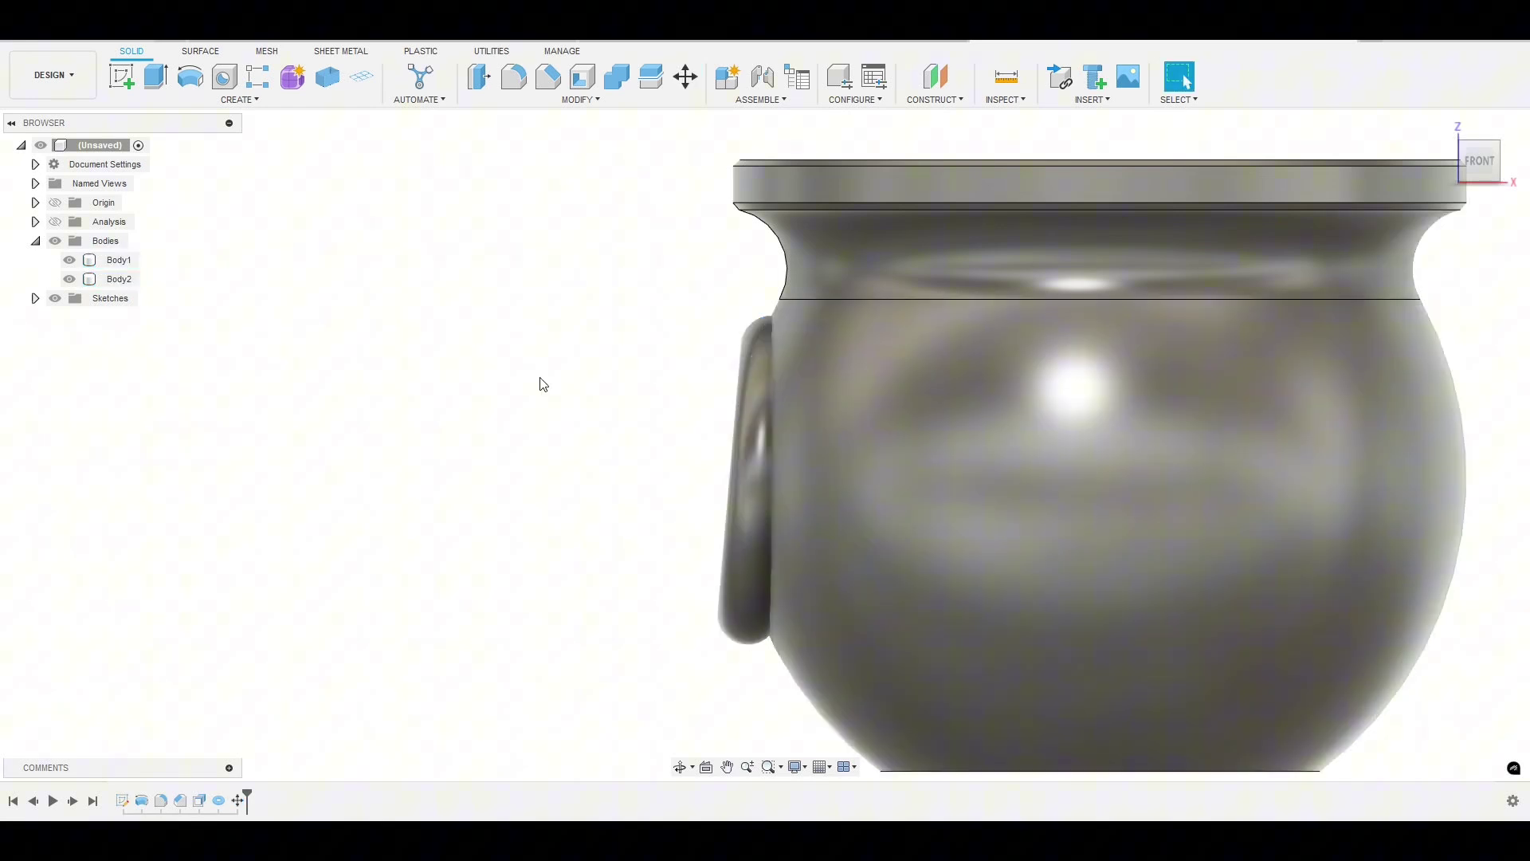
Step: Create a cylinder beside the pot on the XZ plane, 6 mm in diameter and 6 mm high, as a new body
{"action": "middle_click_drag", "start_coordinate": [552, 468], "coordinate": [632, 488], "text": "shift"}
{"action": "scroll", "coordinate": [645, 483], "scroll_direction": "down", "scroll_amount": 3}
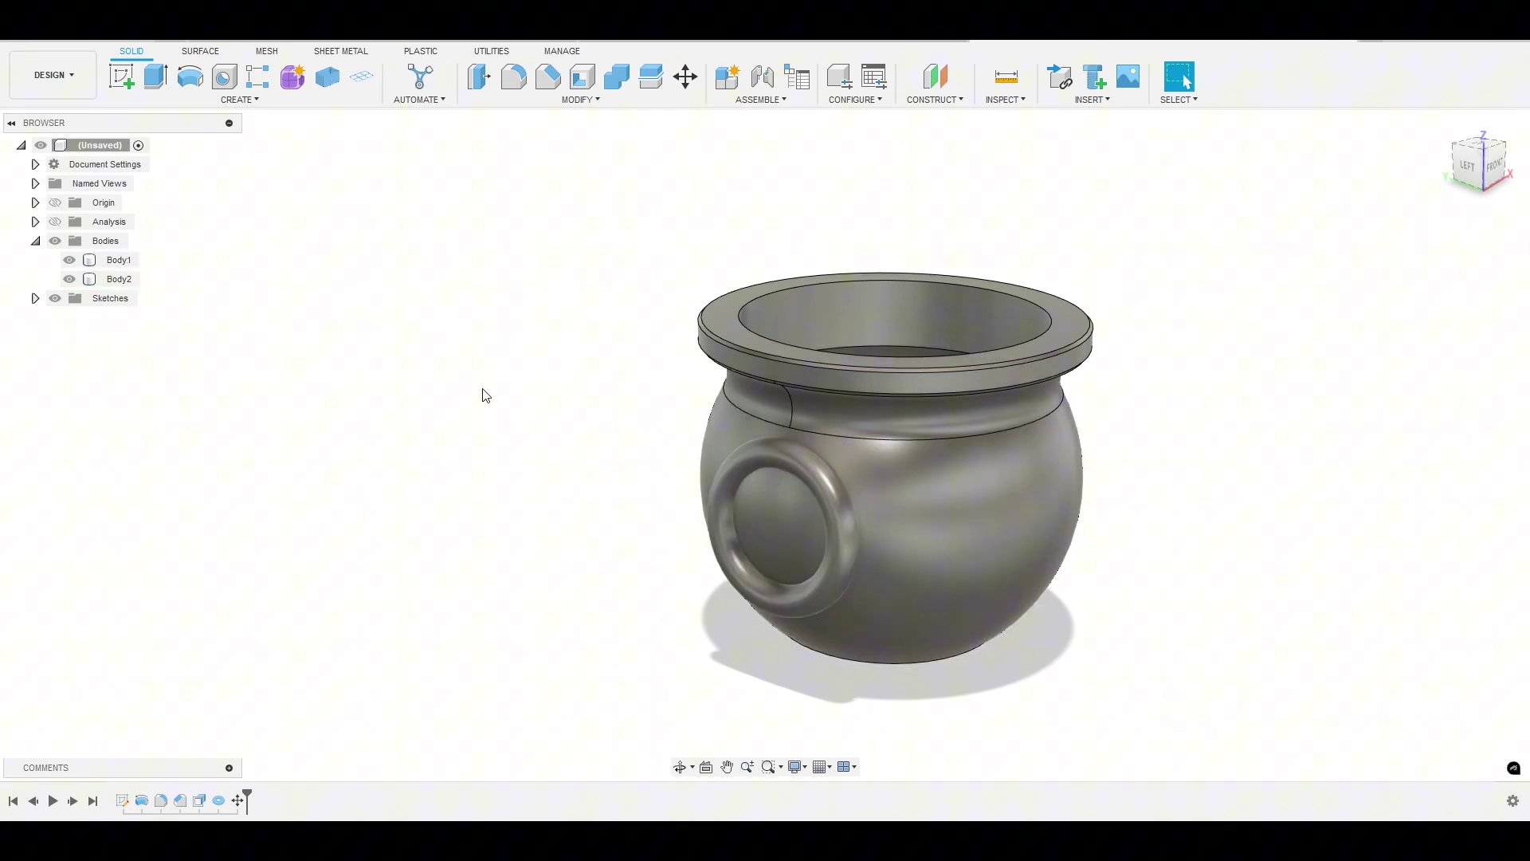
{"action": "left_click", "coordinate": [224, 100]}
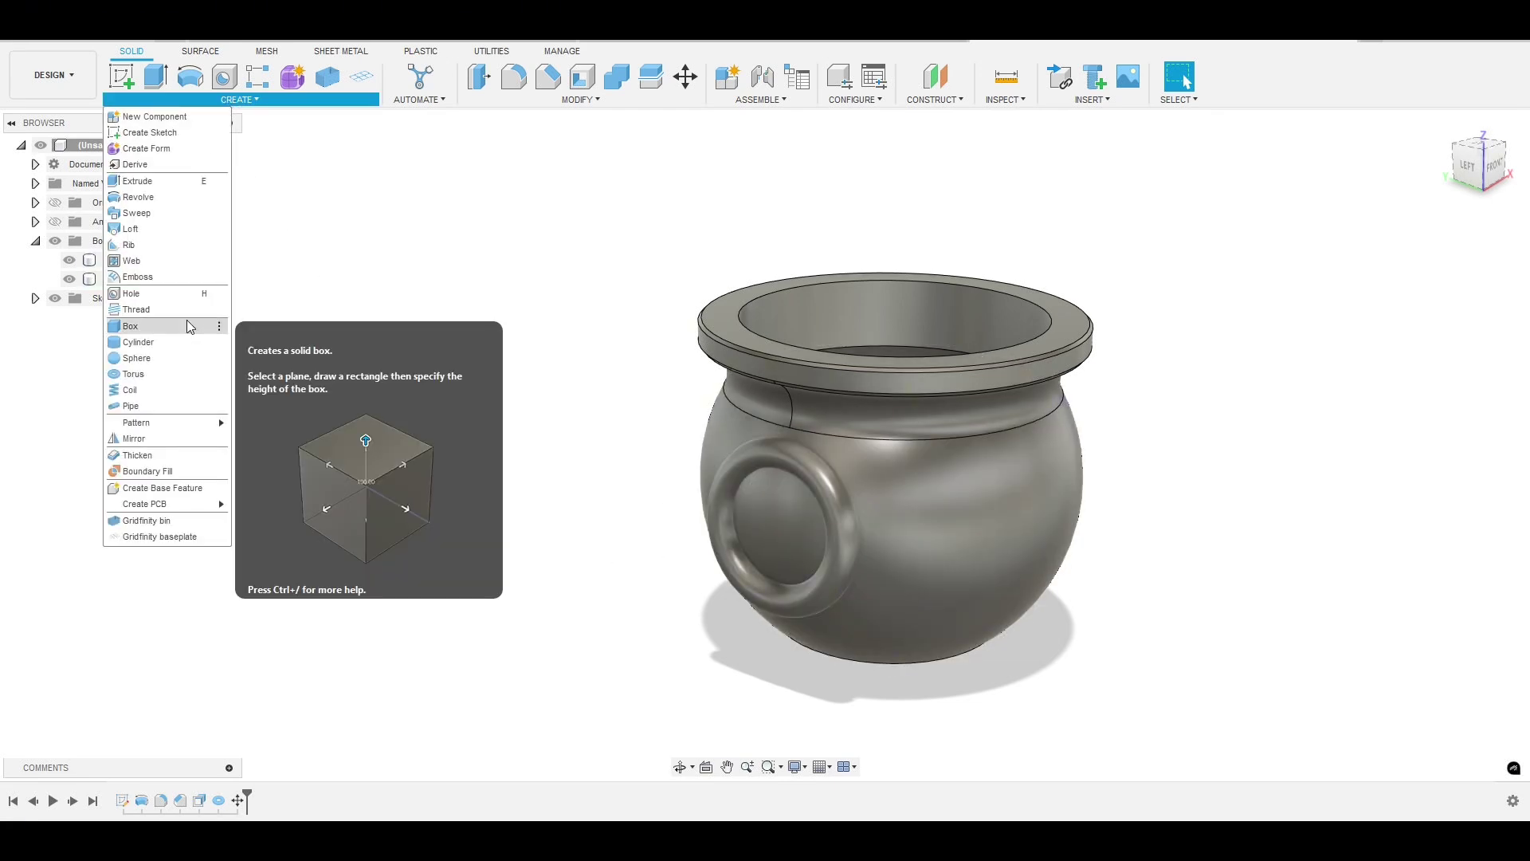
{"action": "left_click", "coordinate": [167, 333]}
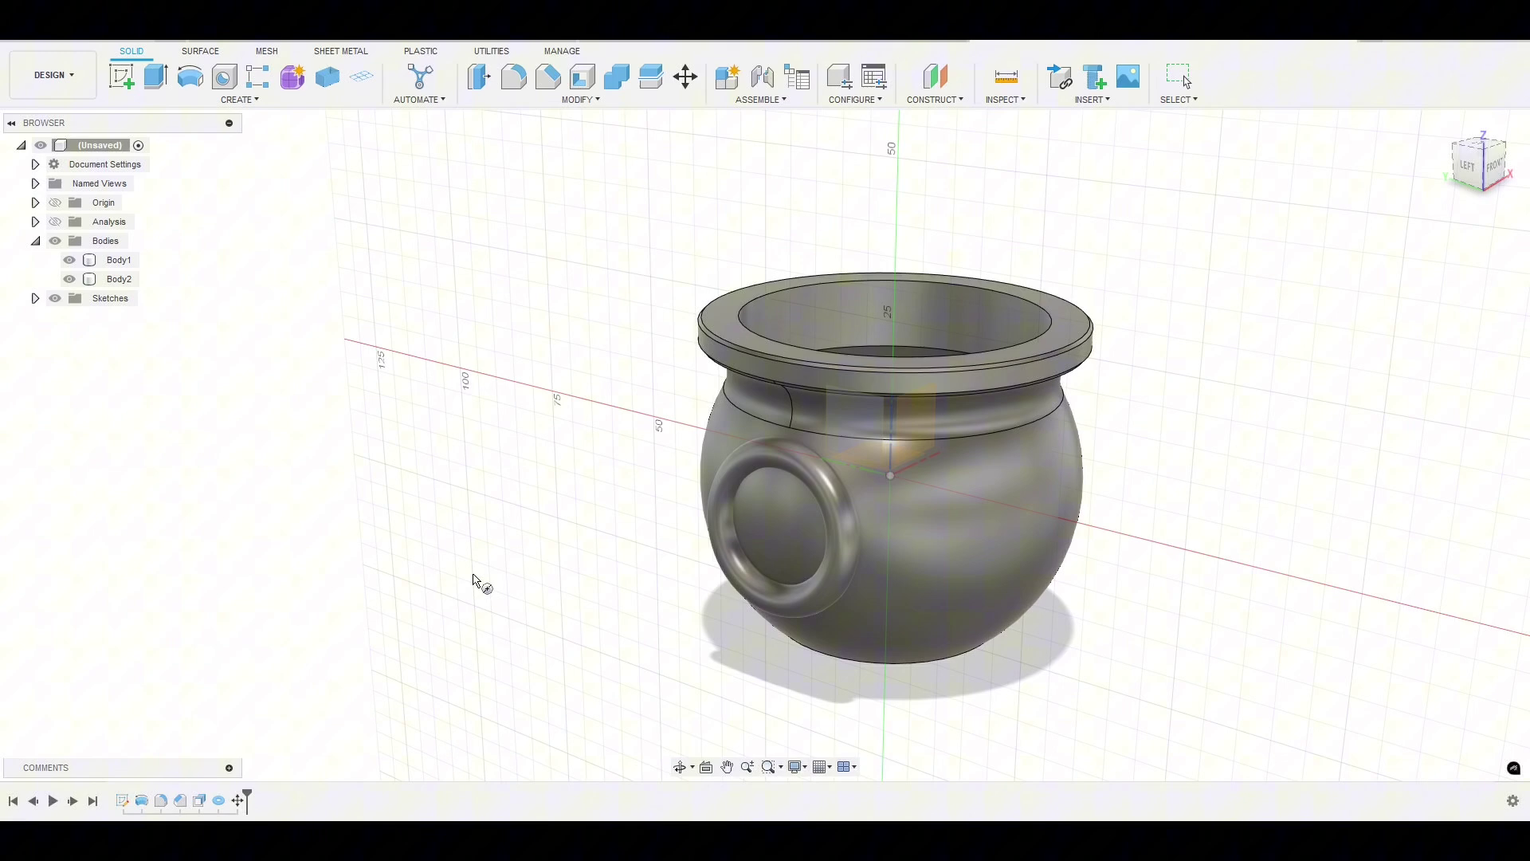
{"action": "middle_click_drag", "start_coordinate": [478, 584], "coordinate": [431, 587], "text": "shift"}
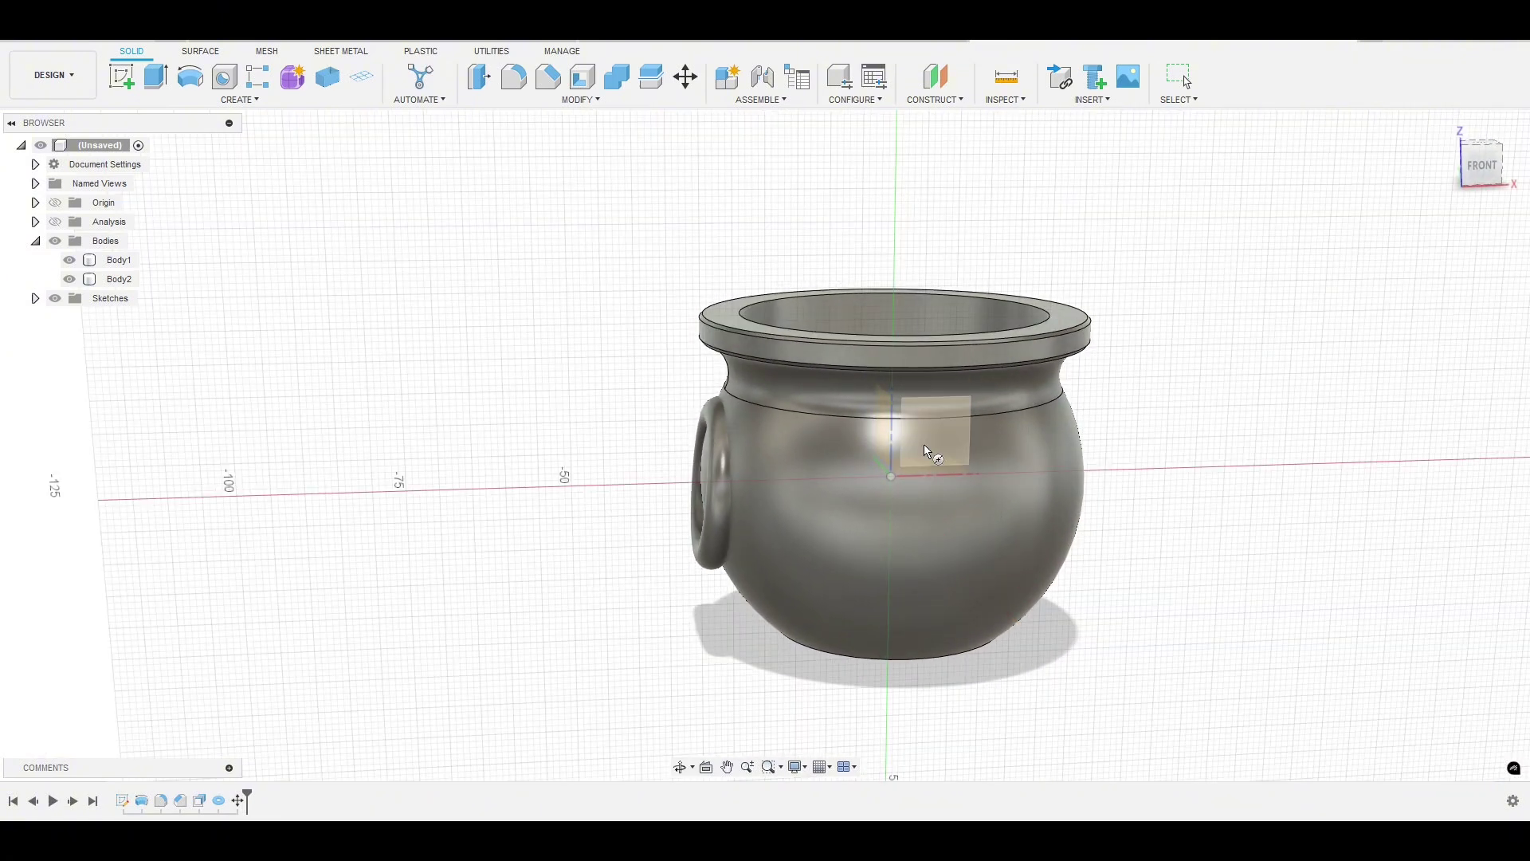
{"action": "middle_click_drag", "start_coordinate": [927, 452], "coordinate": [753, 475], "text": "shift"}
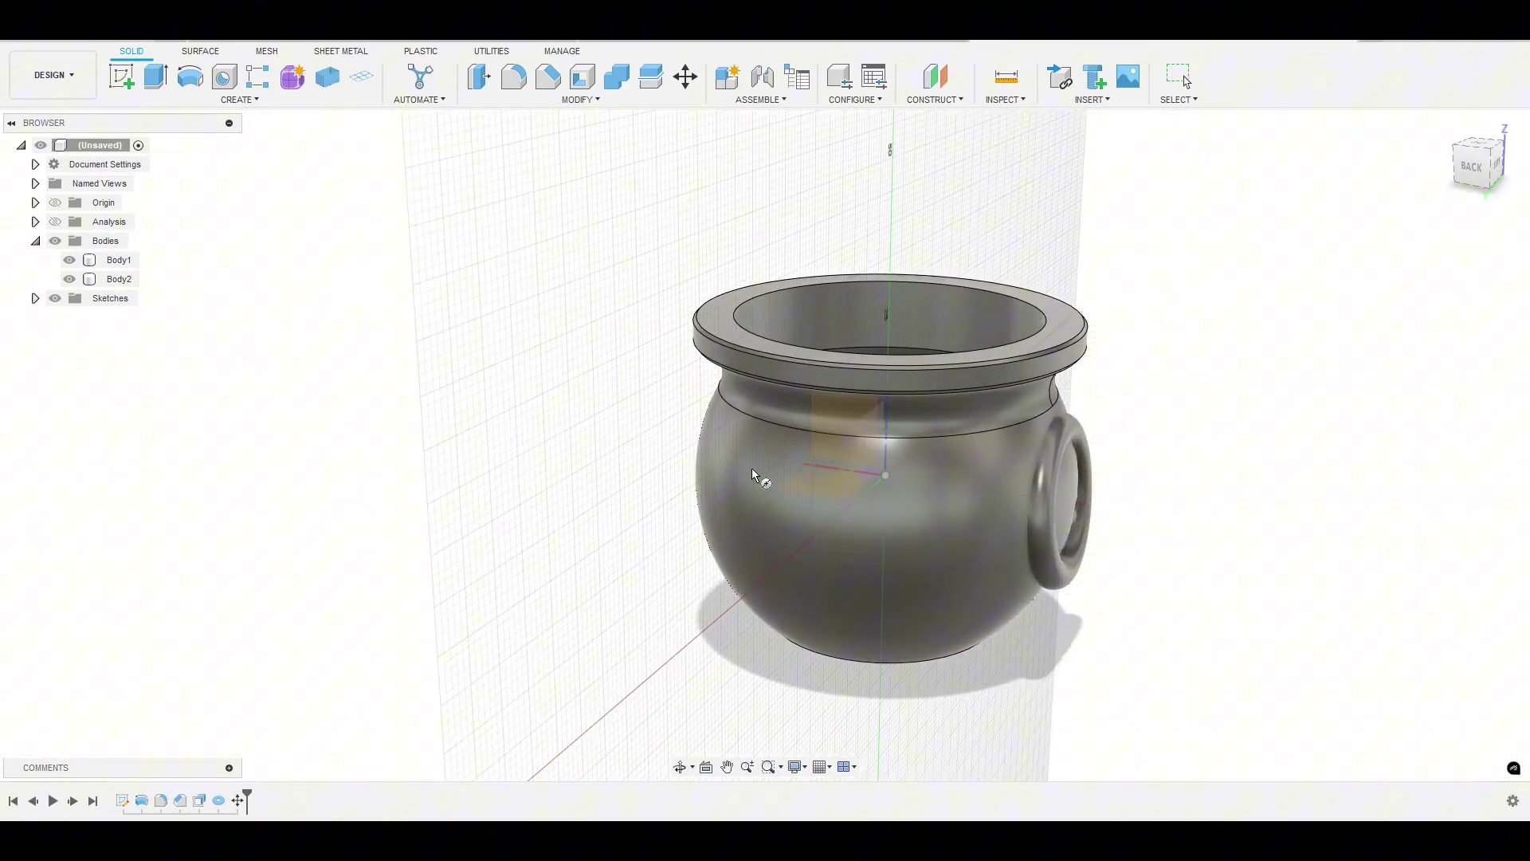
{"action": "key", "text": "Escape"}
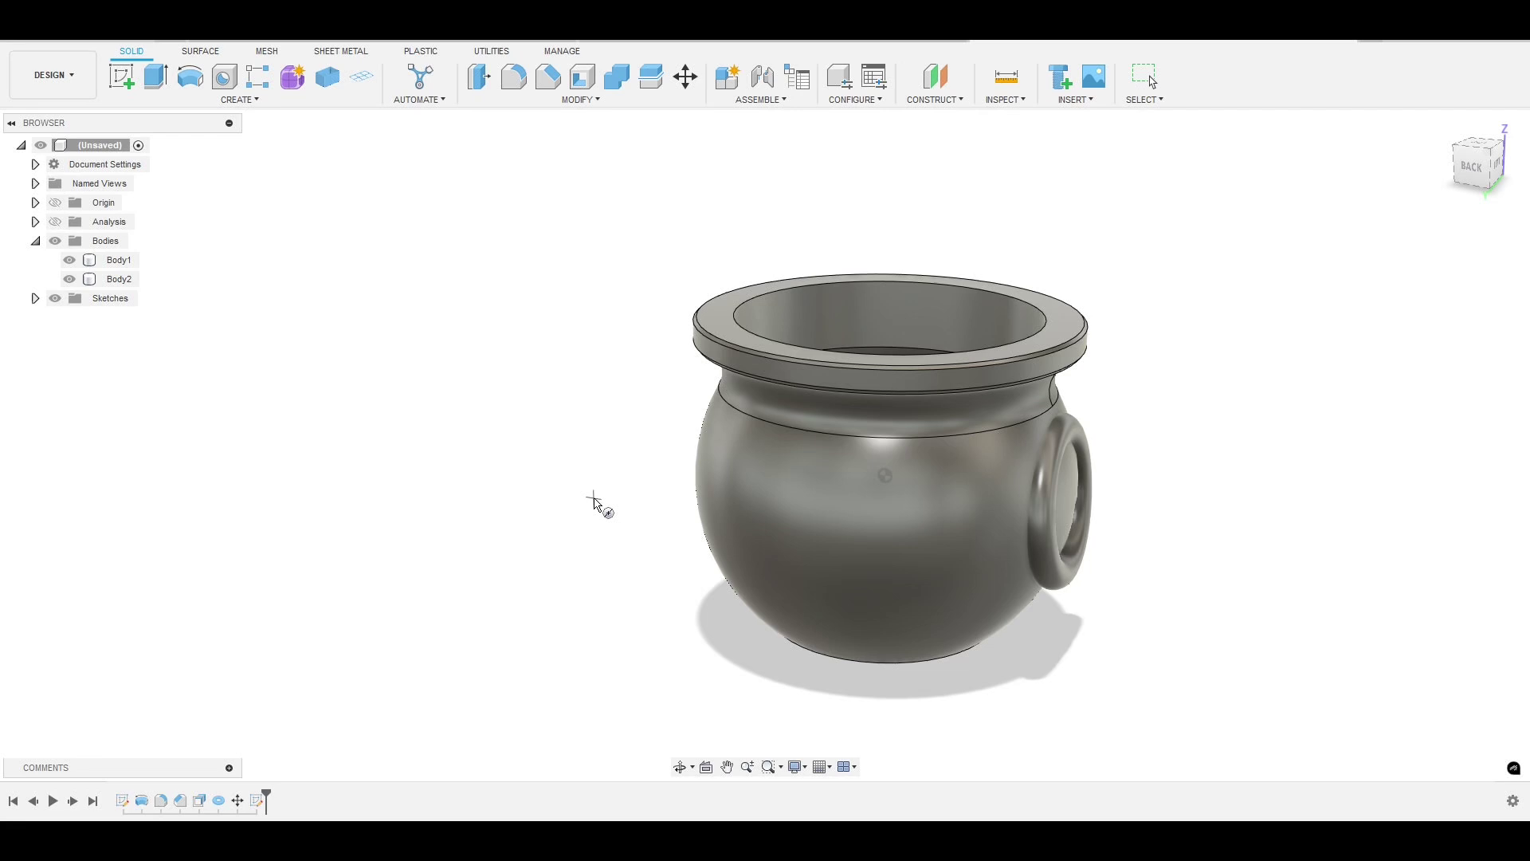
{"action": "left_click", "coordinate": [592, 547]}
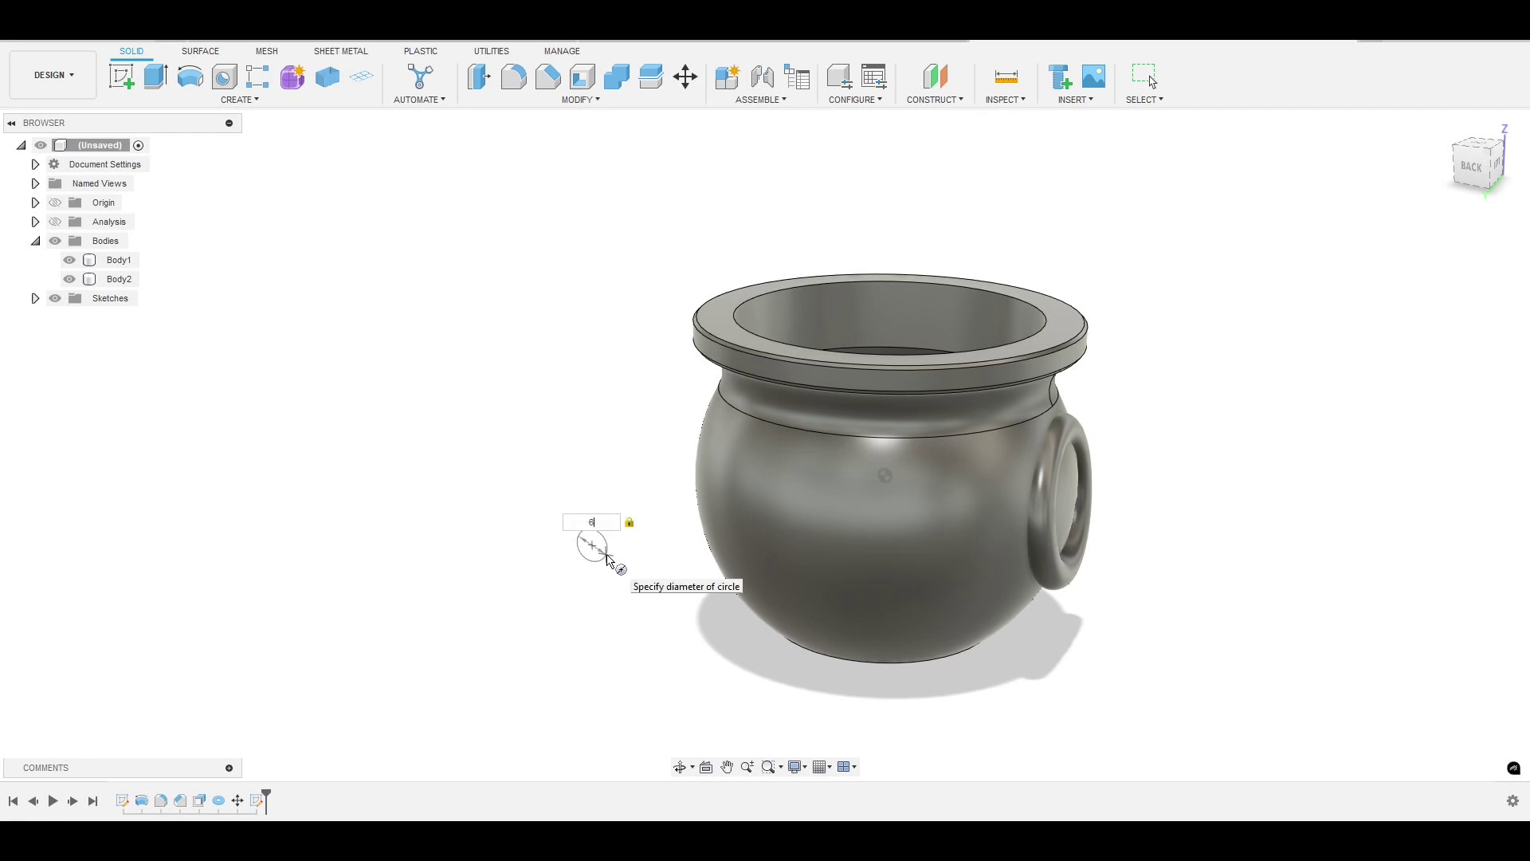
{"action": "key", "text": "Return"}
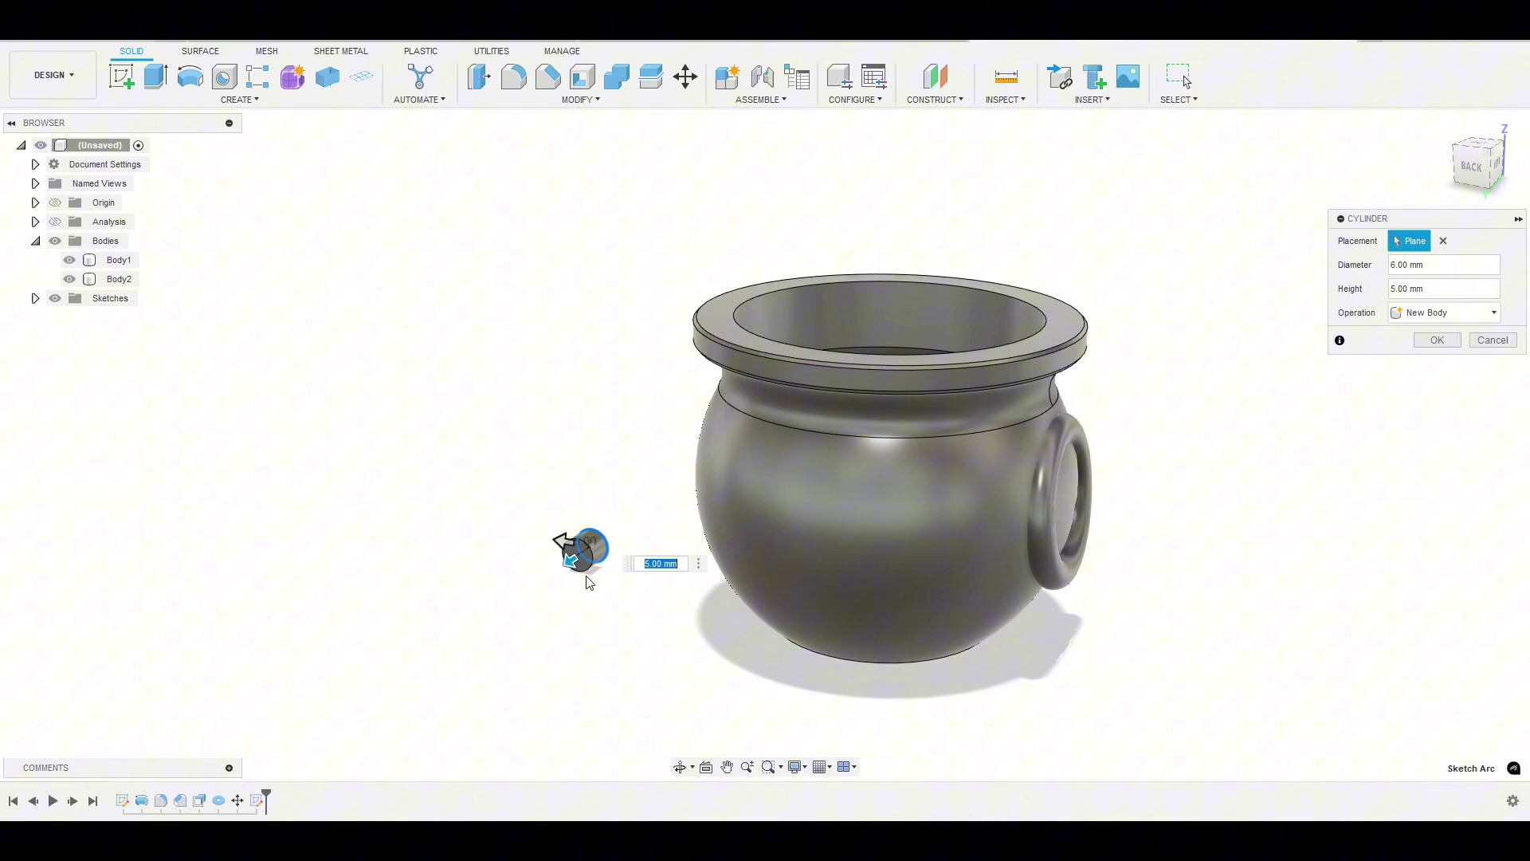
{"action": "type", "text": "6"}
{"action": "key", "text": "Return"}
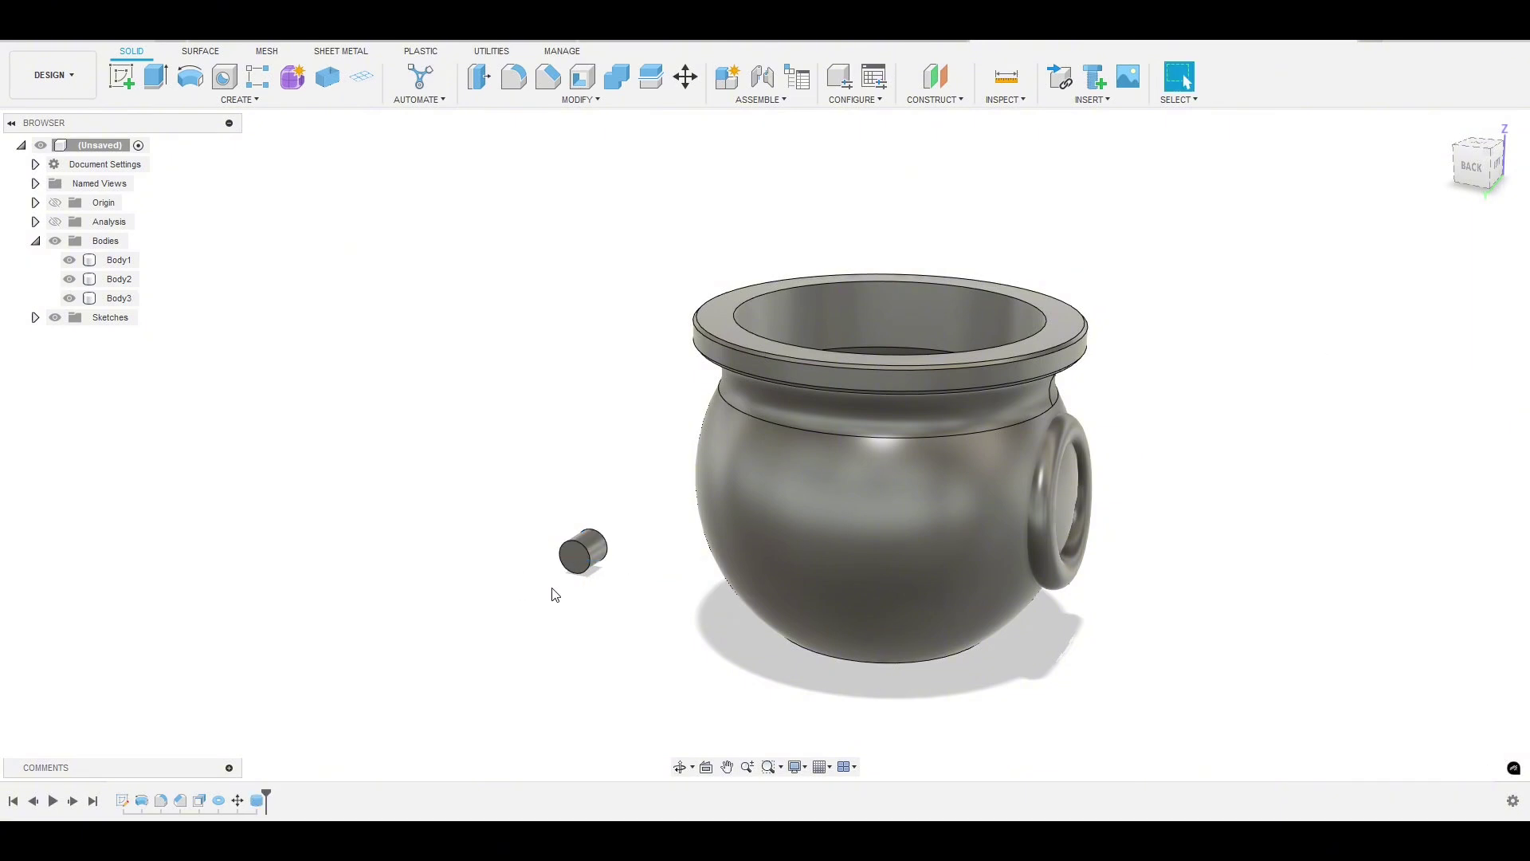
Step: Chamfer both circular end edges of the small cylinder by 0.5 mm
{"action": "mouse_move", "coordinate": [553, 590]}
{"action": "middle_mouse_down", "text": "shift"}
{"action": "mouse_move", "coordinate": [499, 580]}
{"action": "mouse_move", "coordinate": [569, 571]}
{"action": "middle_mouse_up", "text": "shift"}
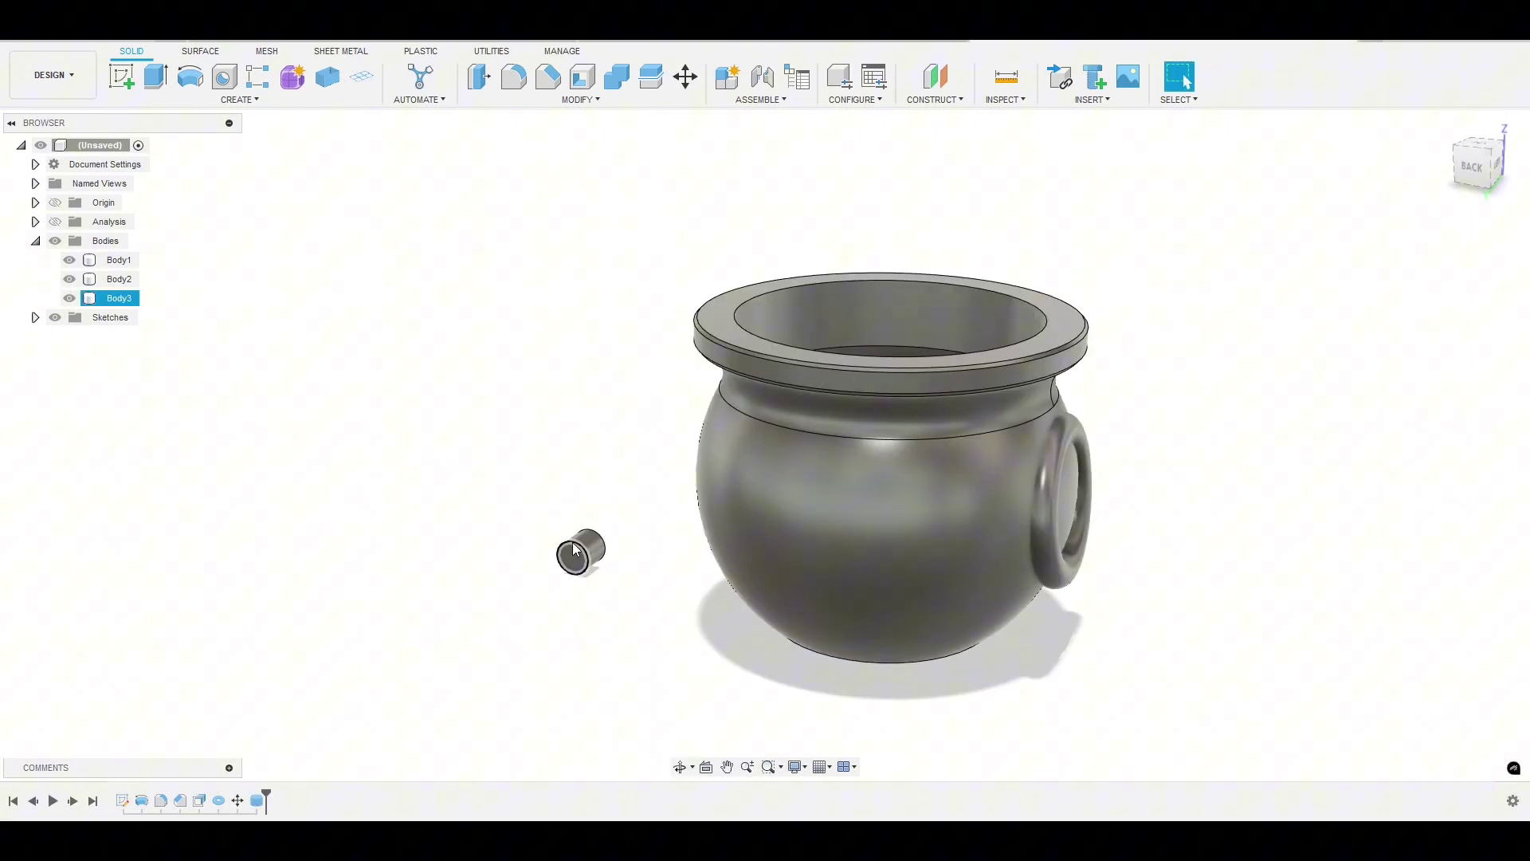
{"action": "left_click", "coordinate": [575, 550]}
{"action": "left_click", "coordinate": [581, 532], "text": "ctrl"}
{"action": "scroll", "coordinate": [580, 532], "scroll_direction": "up", "scroll_amount": 5}
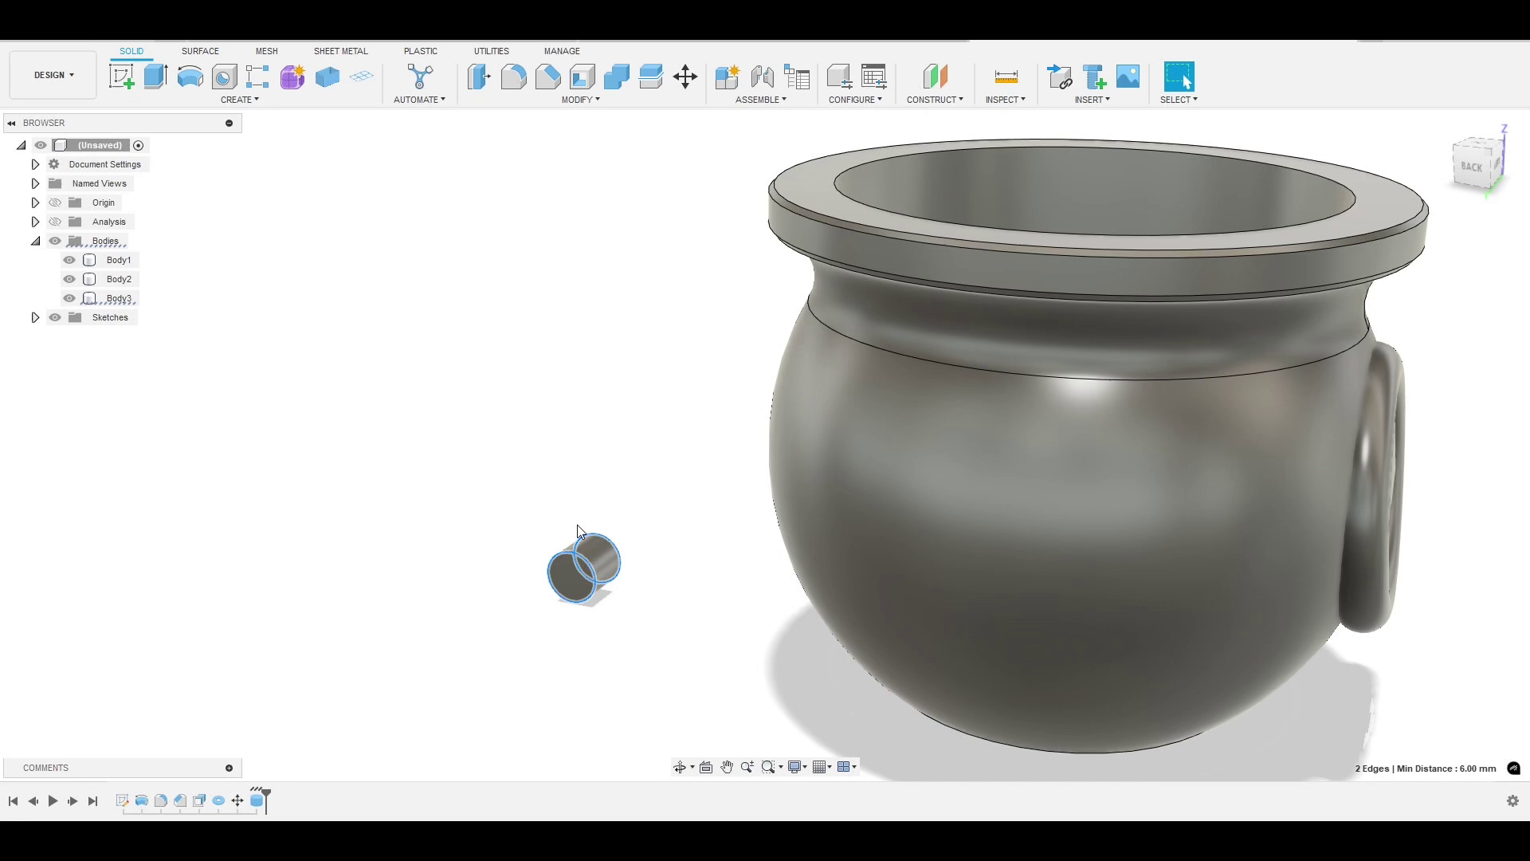
{"action": "left_click", "coordinate": [547, 81]}
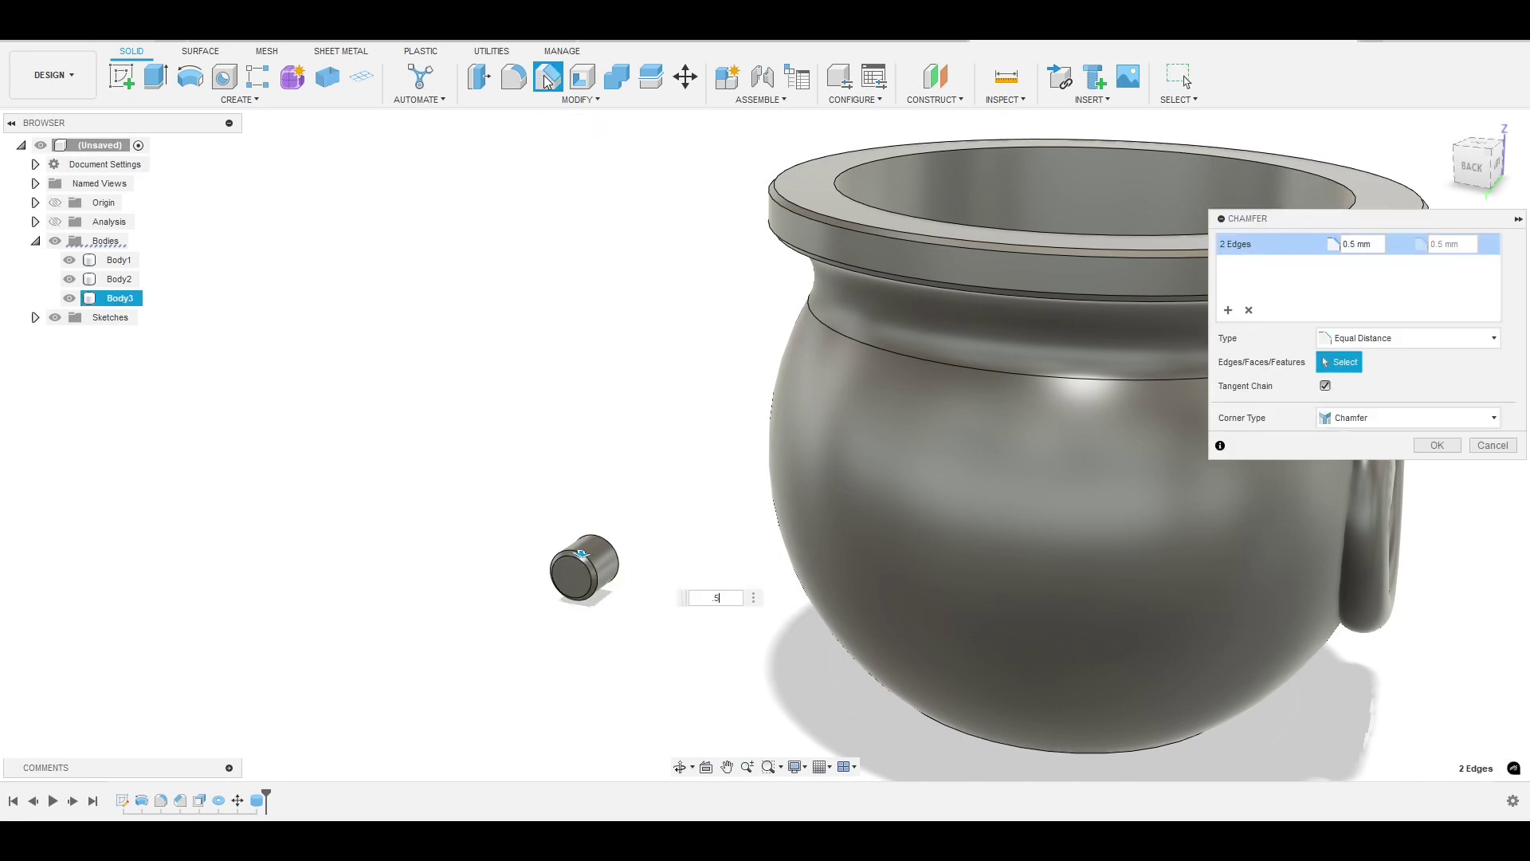
{"action": "key", "text": "Return"}
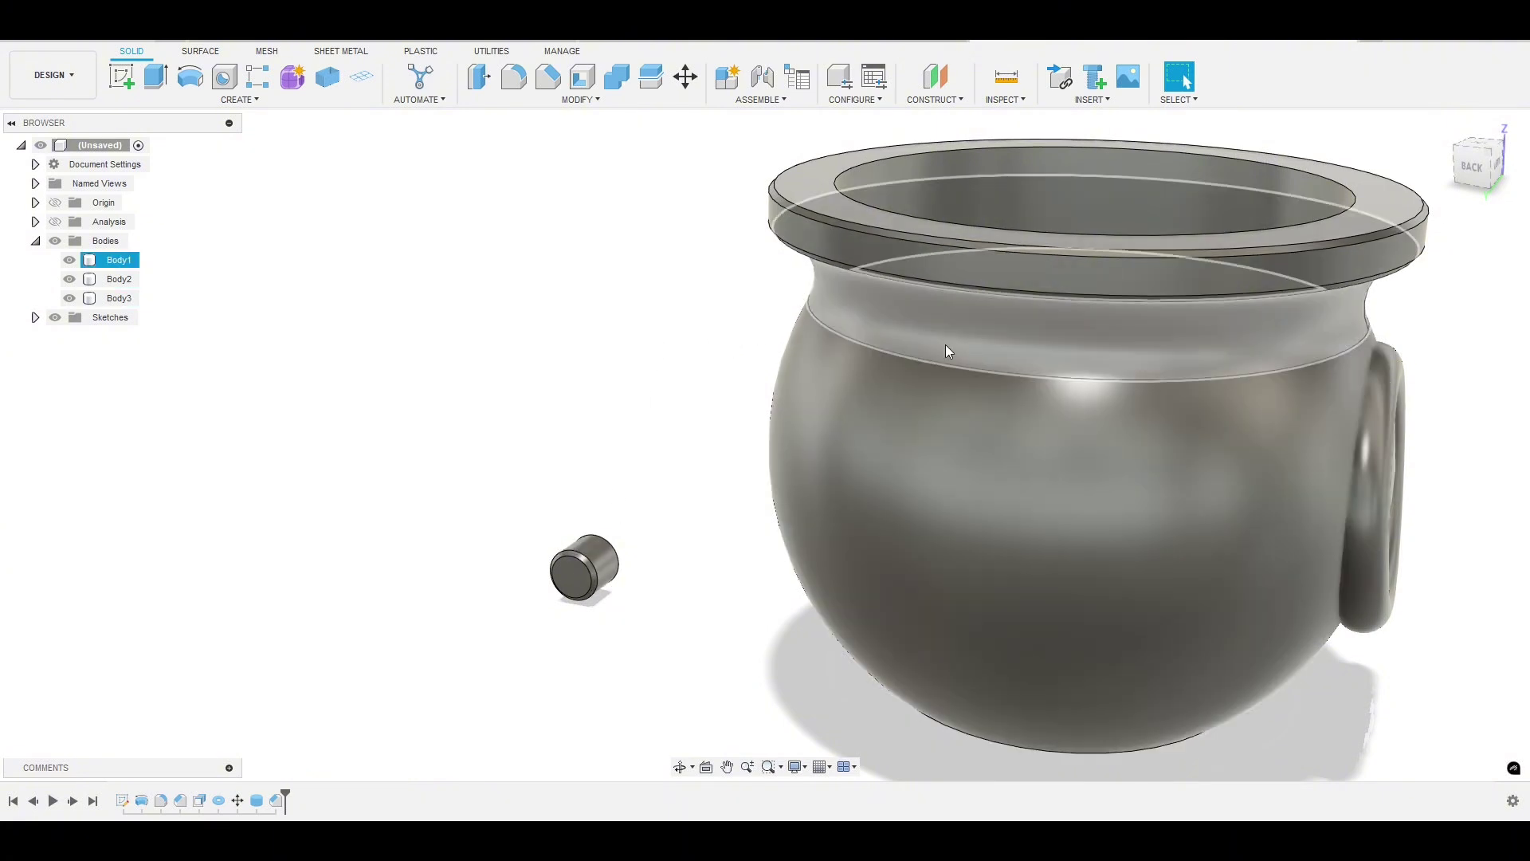
Step: Move the cylinder about -83.5 mm in X and -3.6 mm in Y so it lines up with the ring handle seen from above
{"action": "left_click", "coordinate": [1481, 143]}
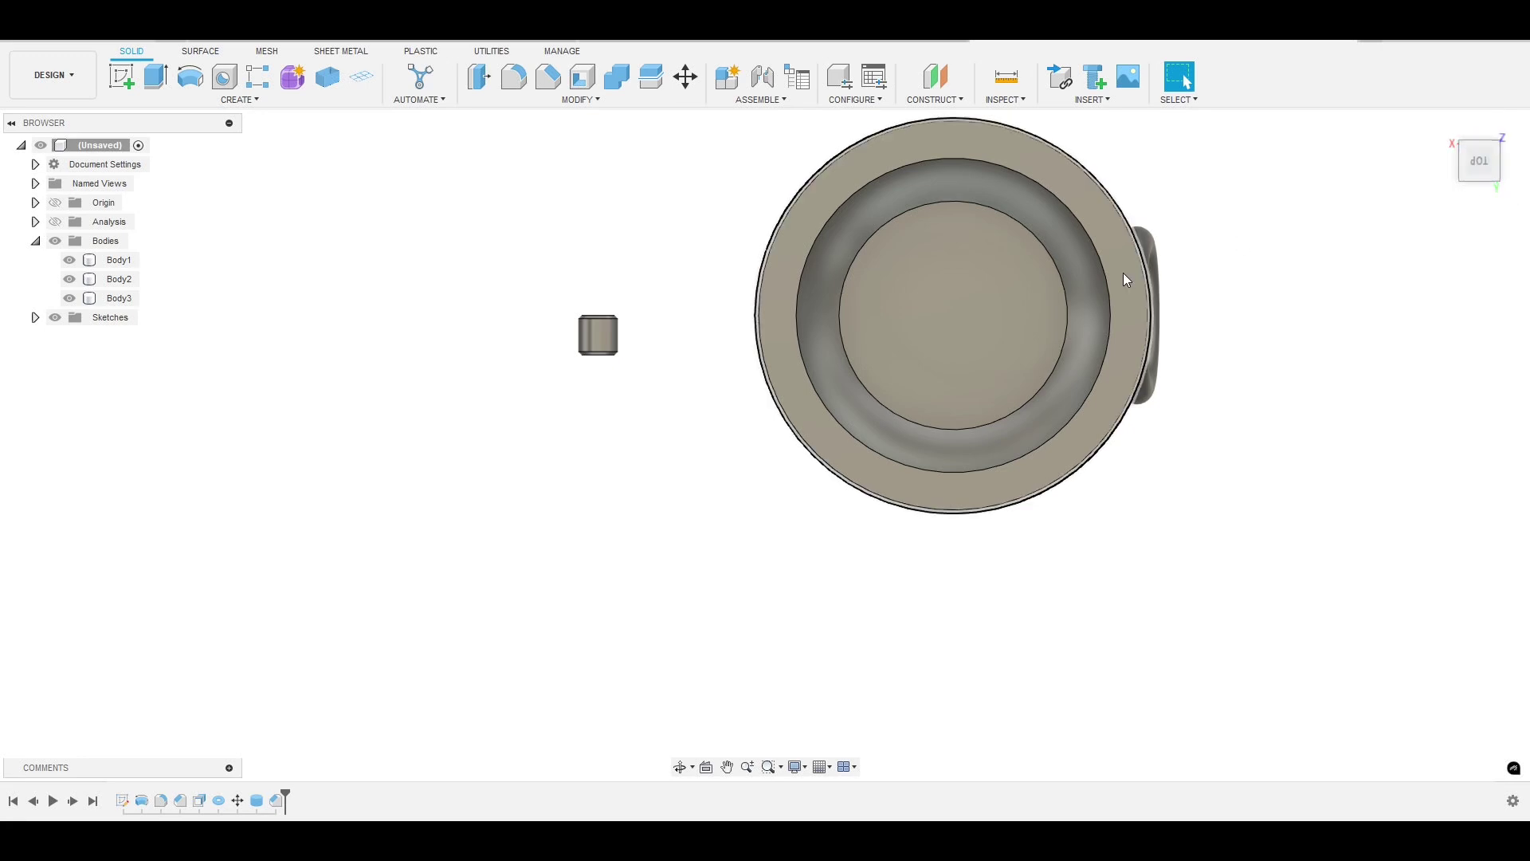
{"action": "middle_click_drag", "start_coordinate": [1308, 300], "coordinate": [1295, 350]}
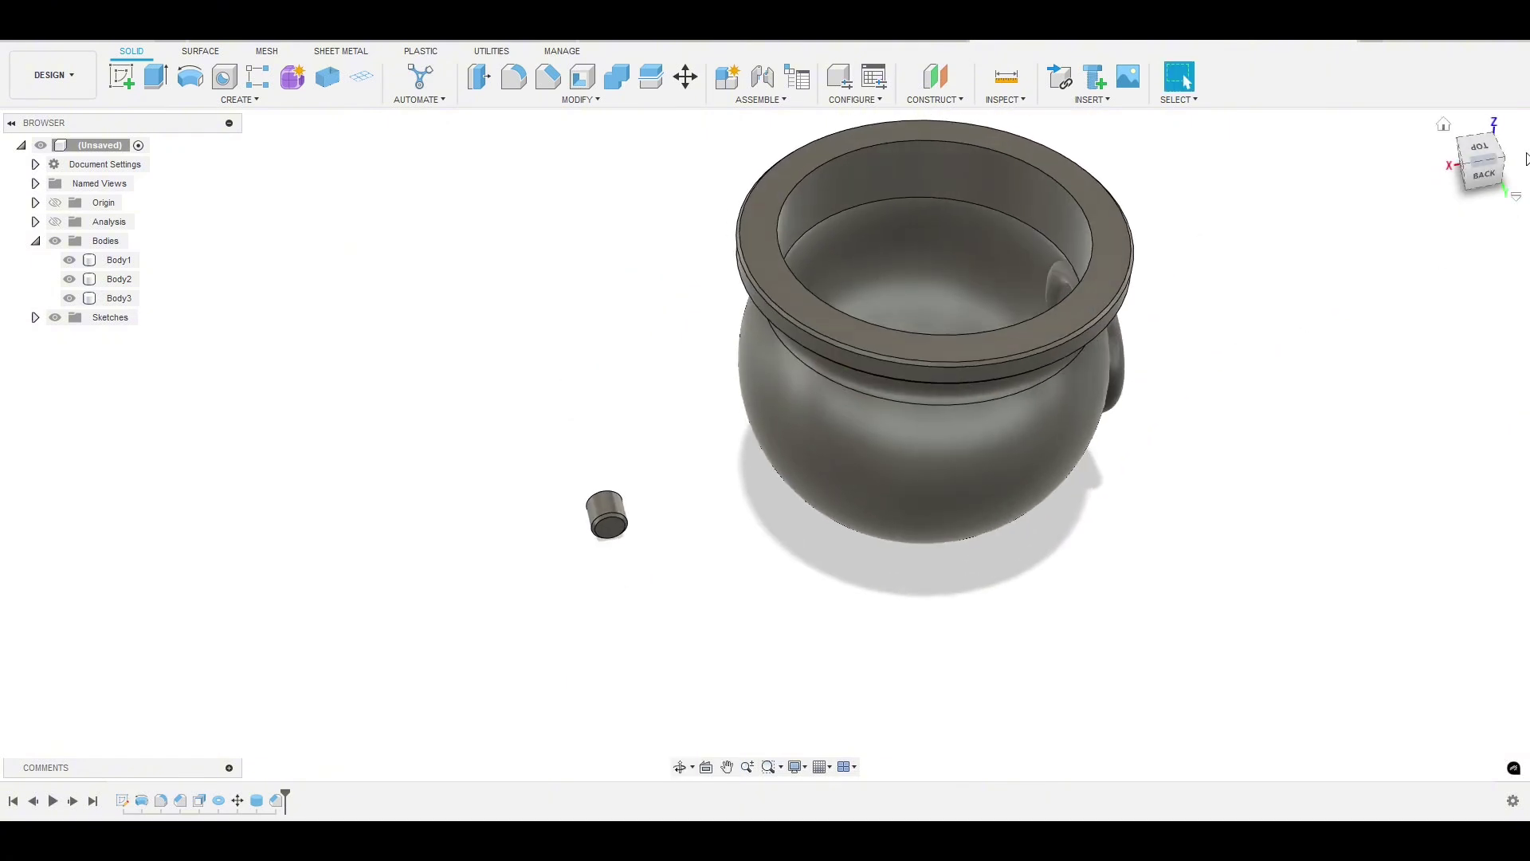
{"action": "left_click", "coordinate": [1480, 146]}
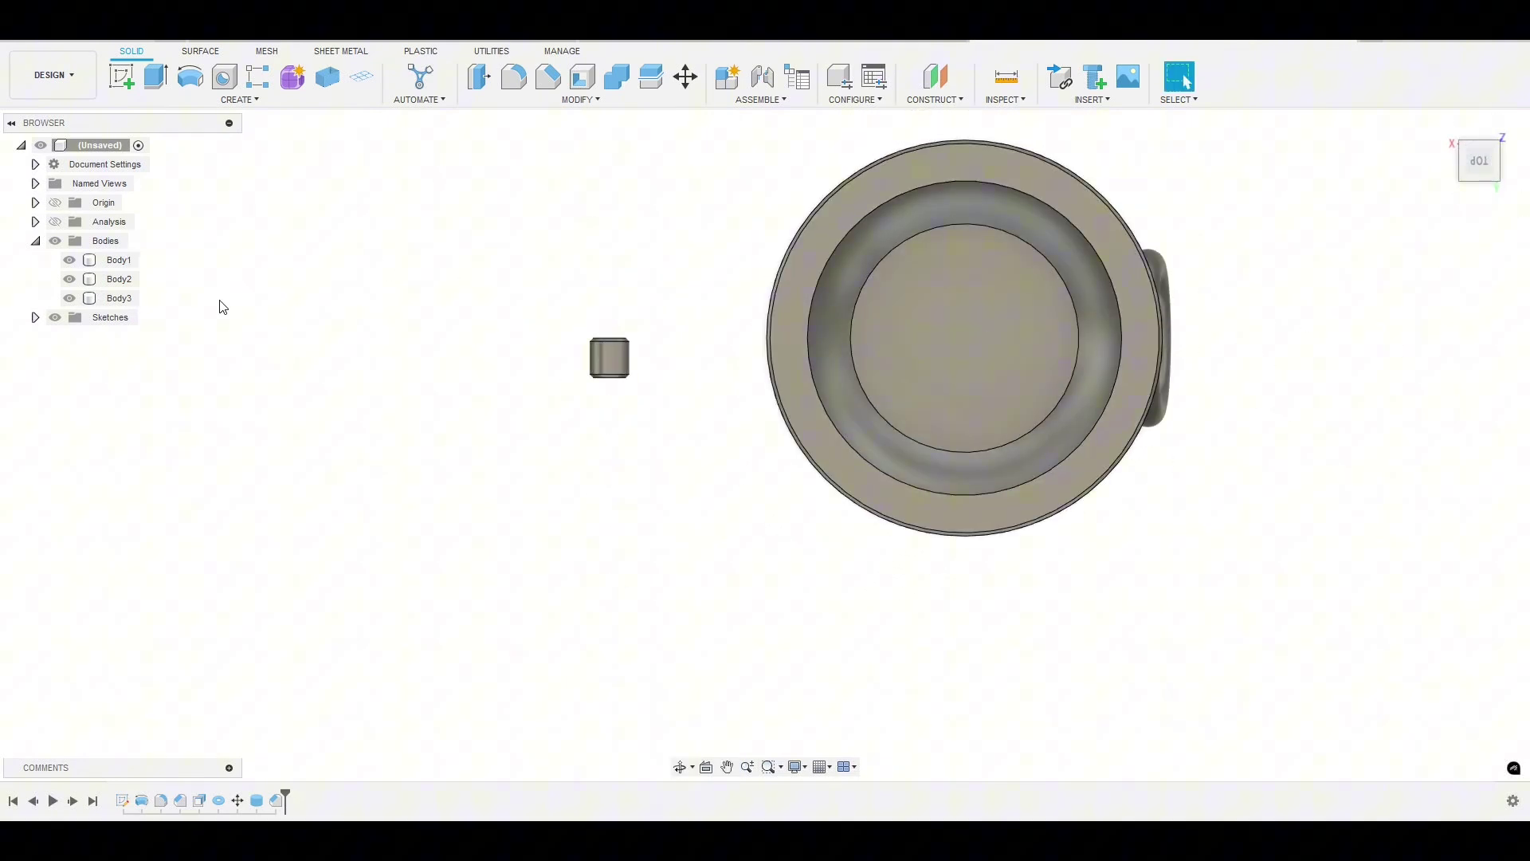
{"action": "left_click", "coordinate": [118, 298]}
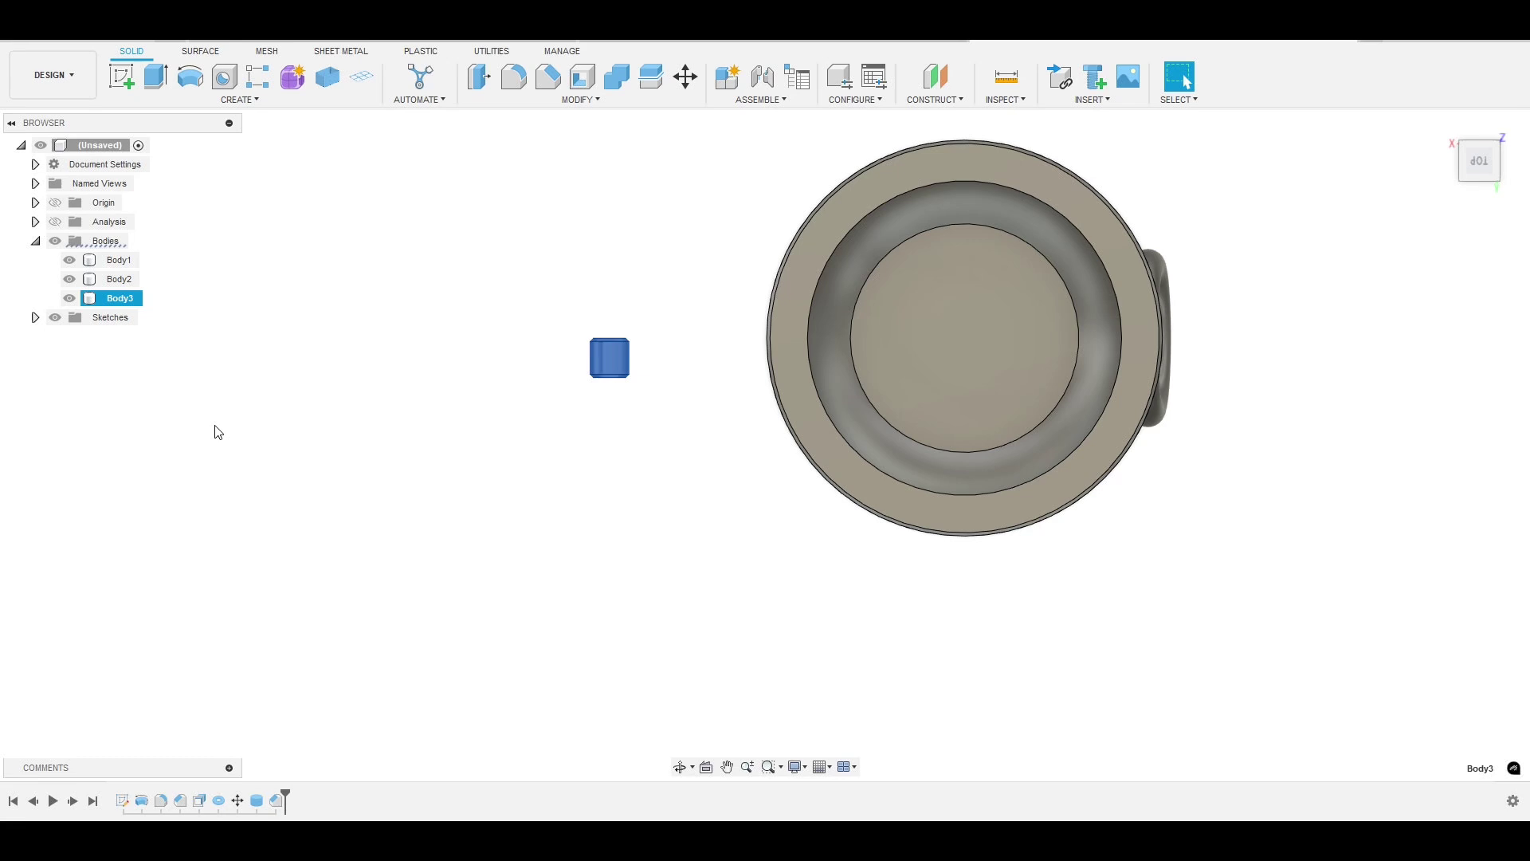
{"action": "key", "text": "m"}
{"action": "left_click_drag", "start_coordinate": [609, 356], "coordinate": [1160, 333]}
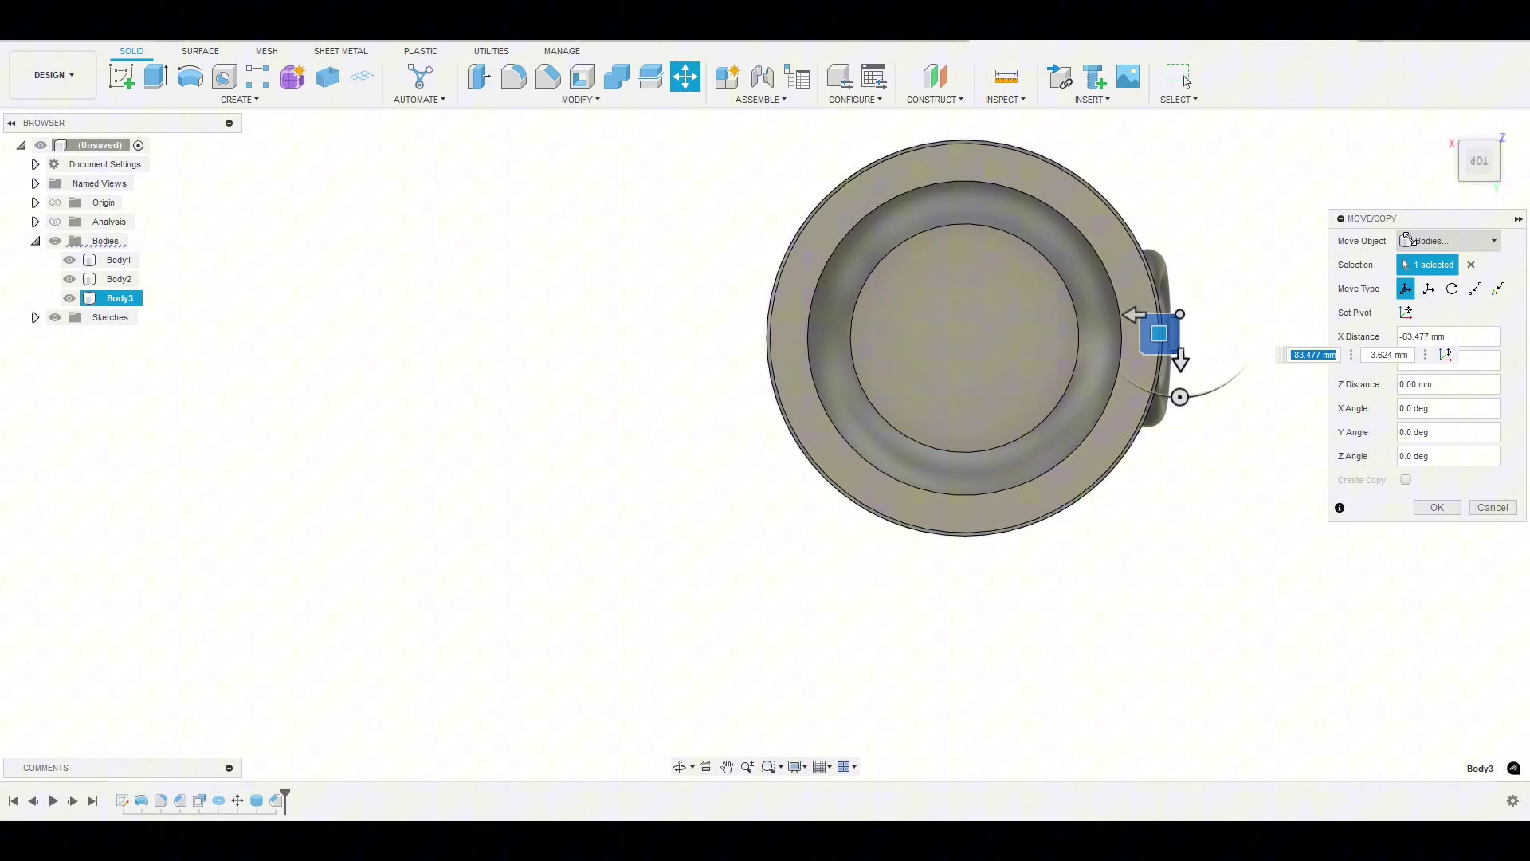
Step: Raise the small cylinder about 29 mm in Z, then fine-tune it about 2.4 mm in X and -0.7 mm in Z onto the ring's upper end
{"action": "left_click", "coordinate": [1479, 165]}
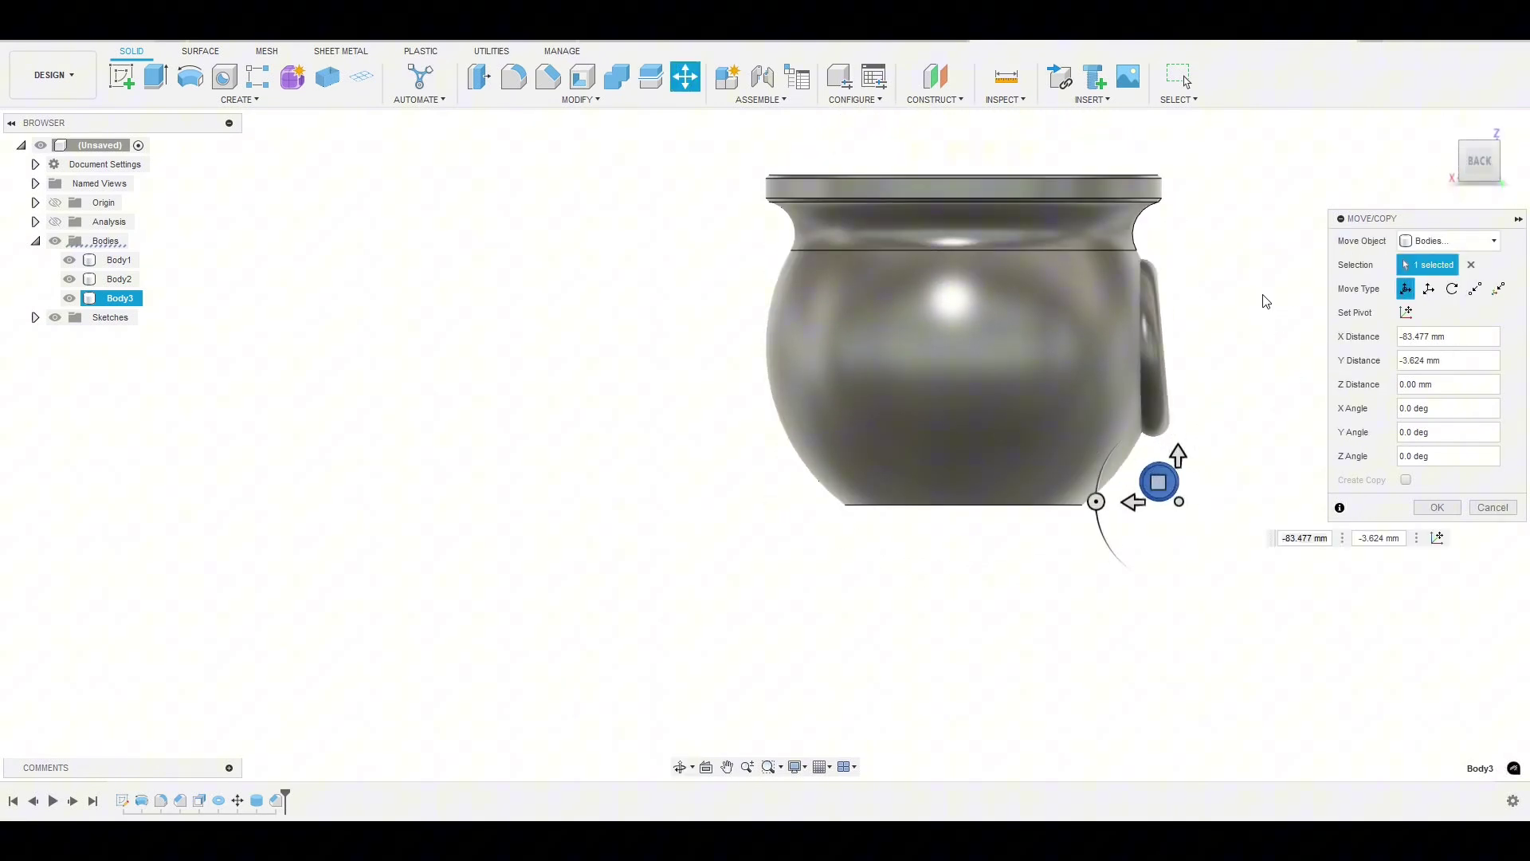
{"action": "left_click_drag", "start_coordinate": [1020, 532], "coordinate": [1035, 369]}
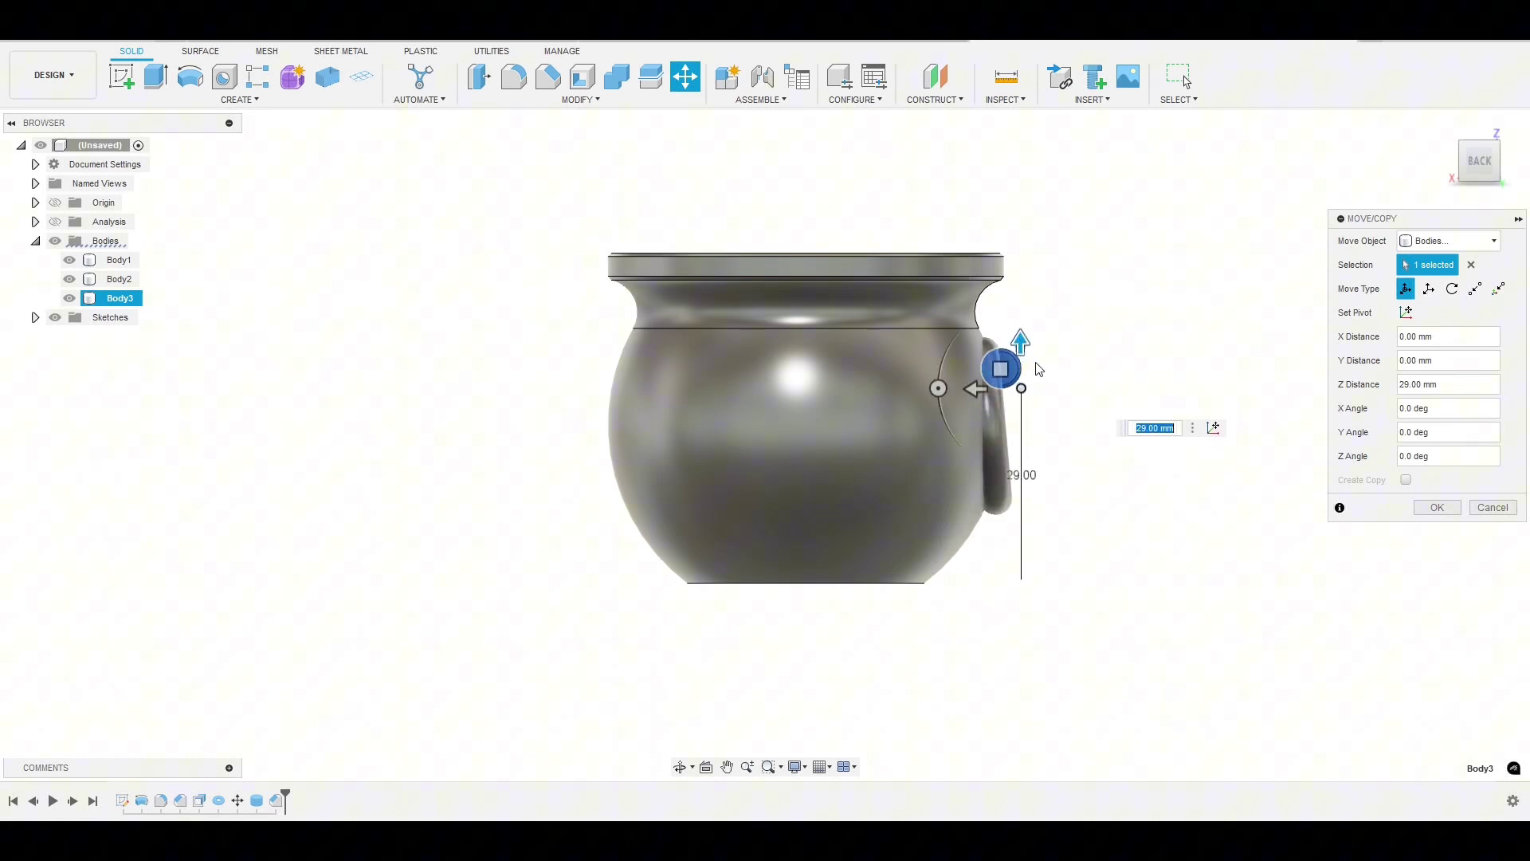
{"action": "scroll", "coordinate": [1028, 374], "scroll_direction": "up", "scroll_amount": 6}
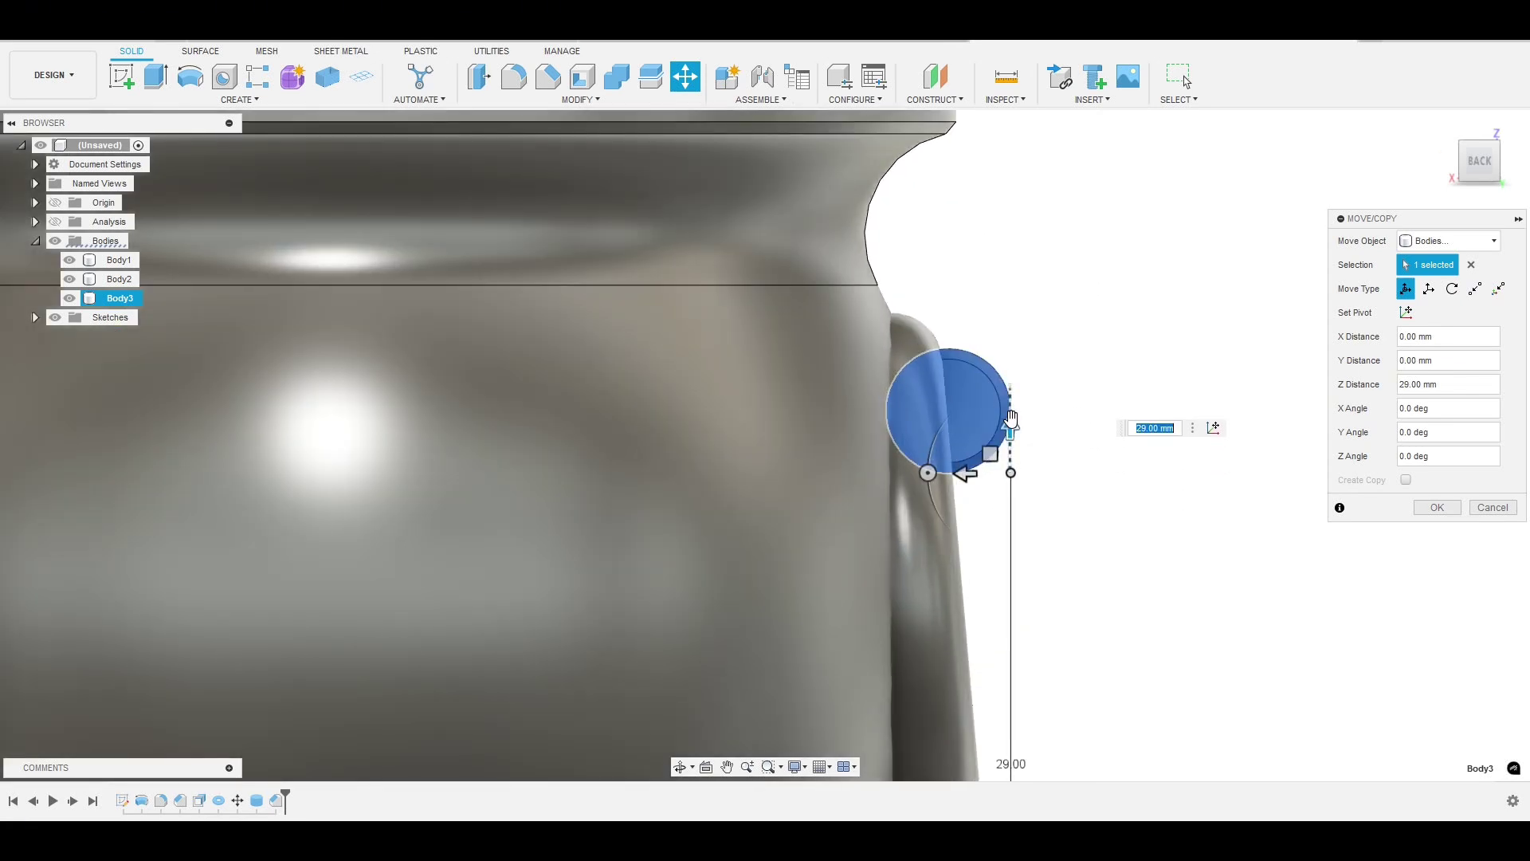
{"action": "left_click_drag", "start_coordinate": [1011, 418], "coordinate": [942, 406]}
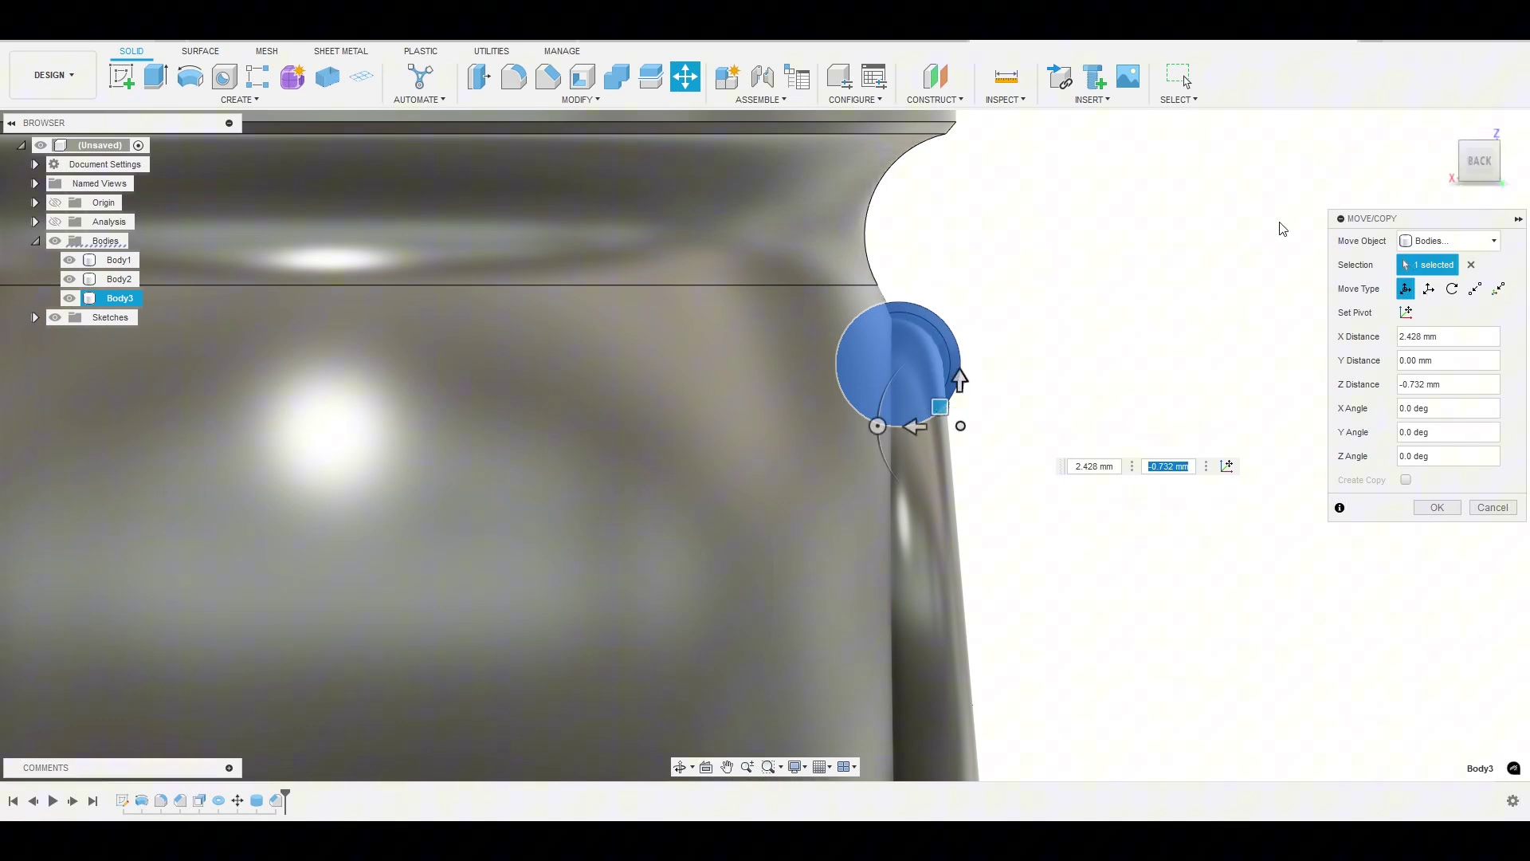
{"action": "scroll", "coordinate": [1211, 334], "scroll_direction": "down", "scroll_amount": 5}
{"action": "middle_click_drag", "start_coordinate": [1161, 349], "coordinate": [1132, 375], "text": "shift"}
{"action": "left_click", "coordinate": [1437, 508]}
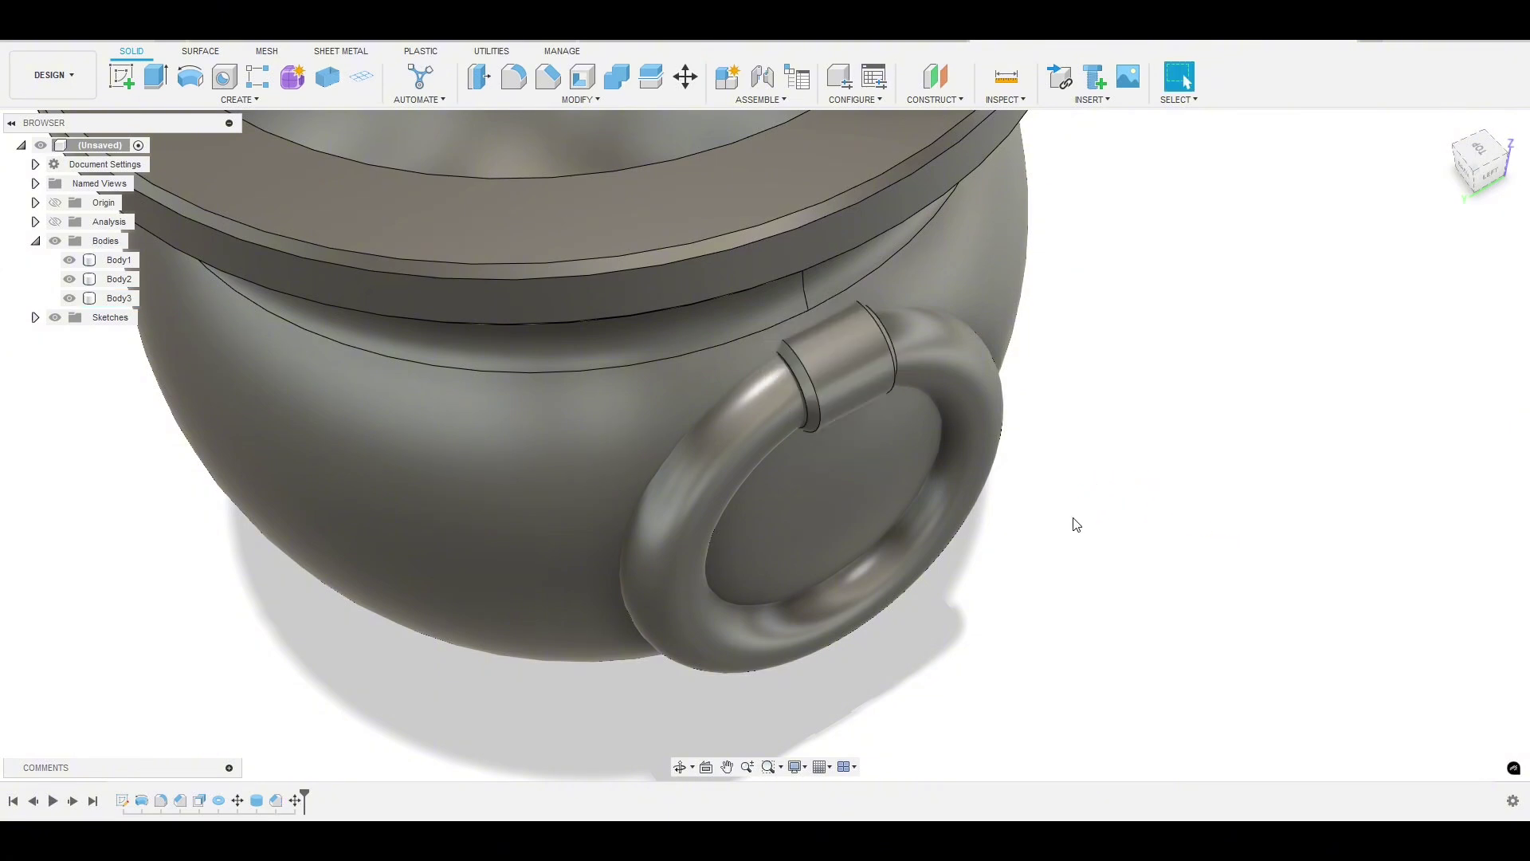
Step: Examine from outside and inside the pot how the ring handle and its cylinder pass through the wall
{"action": "middle_click_drag", "start_coordinate": [1106, 597], "coordinate": [1400, 697], "text": "shift"}
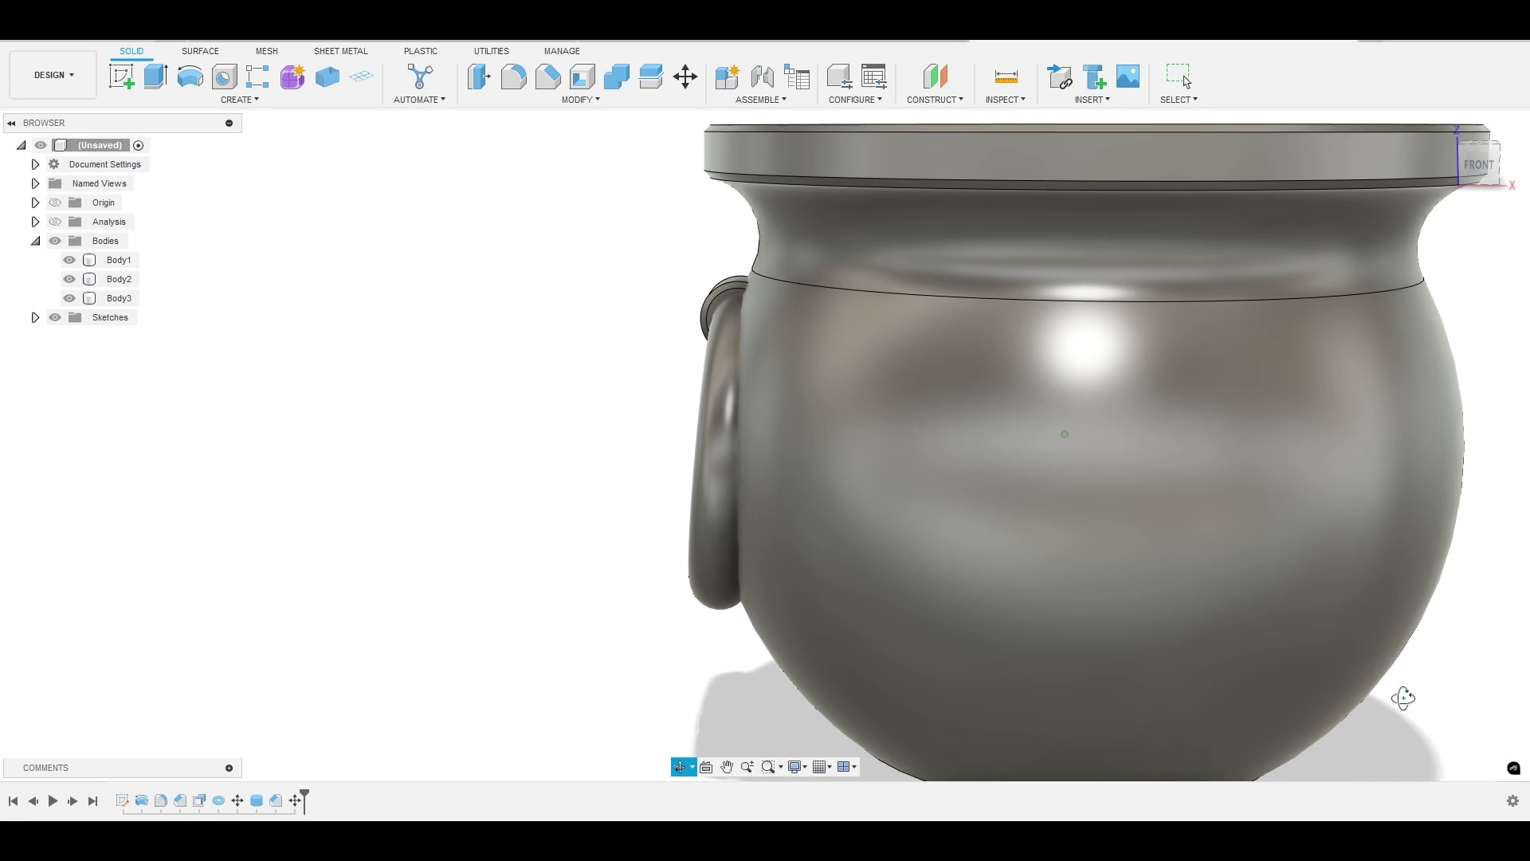
{"action": "left_click", "coordinate": [1355, 684]}
{"action": "scroll", "coordinate": [578, 433], "scroll_direction": "down", "scroll_amount": 5}
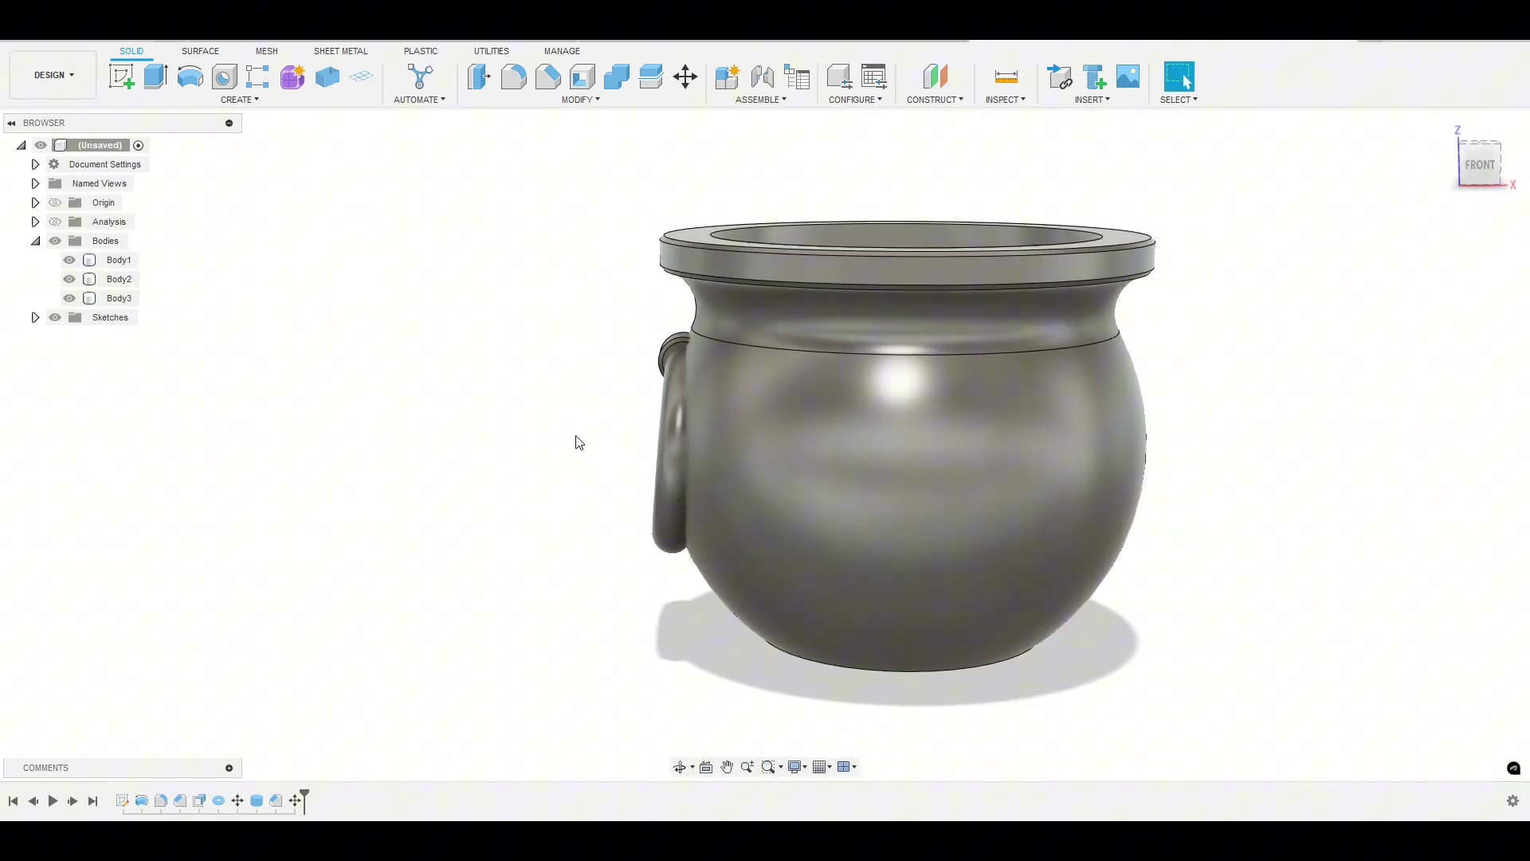
{"action": "left_click", "coordinate": [676, 357]}
{"action": "left_click", "coordinate": [1172, 419]}
{"action": "middle_click_drag", "start_coordinate": [543, 586], "coordinate": [598, 553], "text": "shift"}
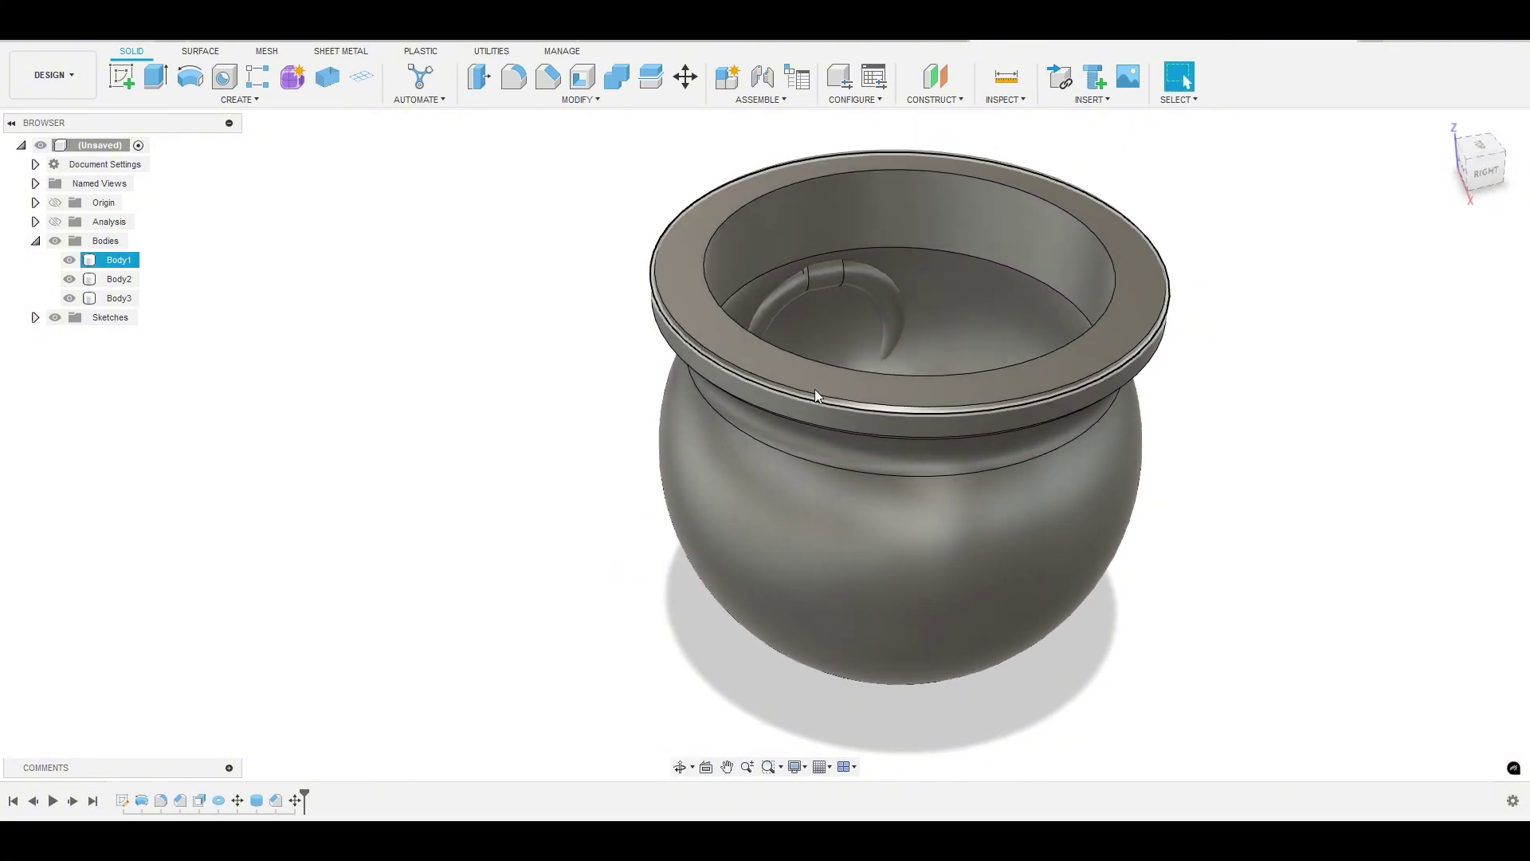
{"action": "left_click", "coordinate": [827, 283]}
{"action": "left_click", "coordinate": [546, 444]}
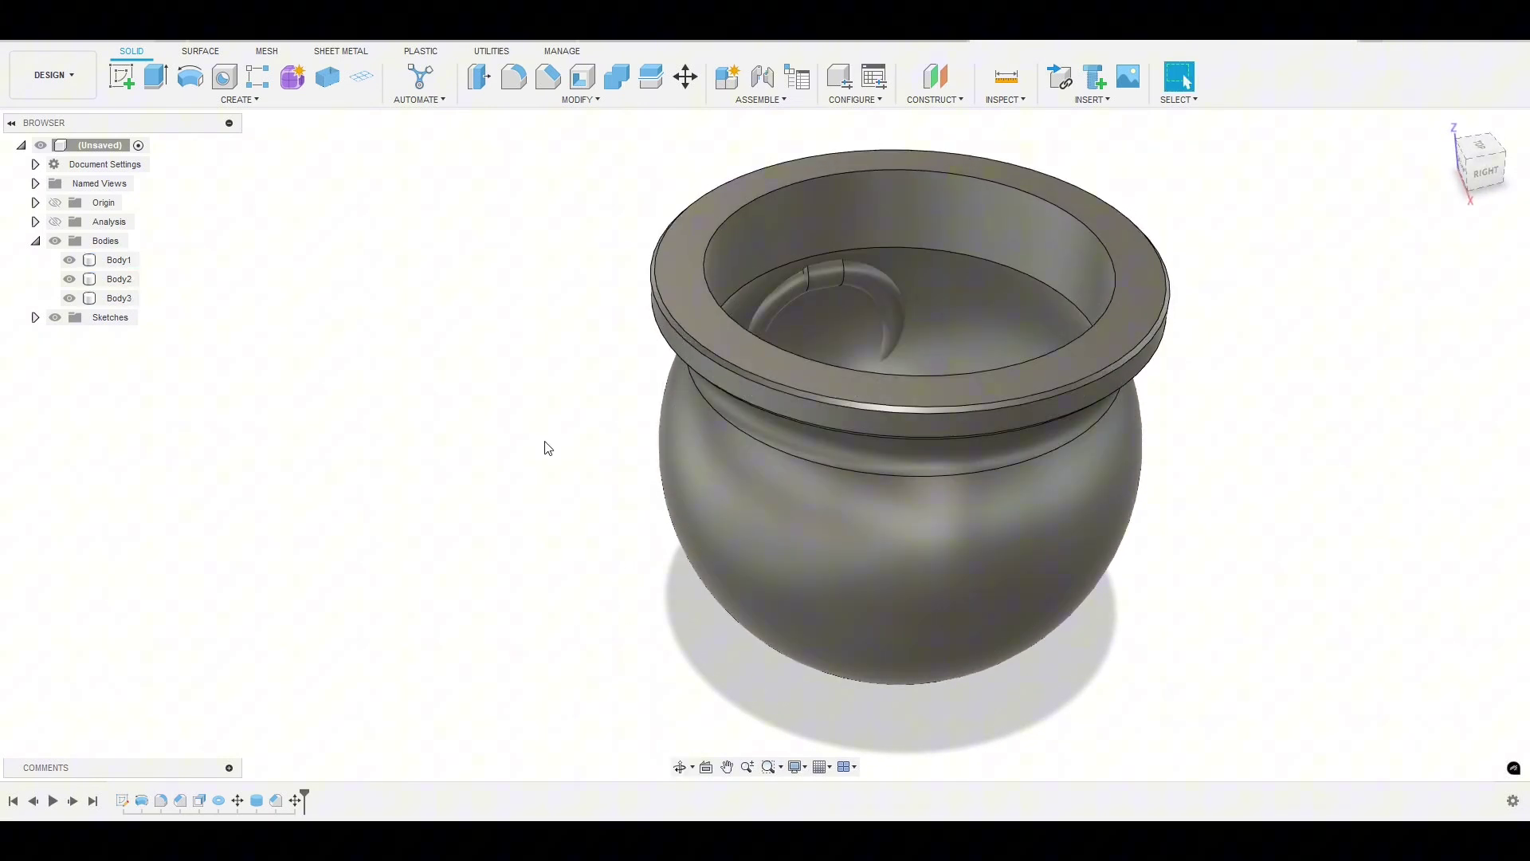
{"action": "mouse_move", "coordinate": [546, 444]}
{"action": "middle_mouse_down", "text": "shift"}
{"action": "mouse_move", "coordinate": [475, 439]}
{"action": "mouse_move", "coordinate": [543, 430]}
{"action": "middle_mouse_up", "text": "shift"}
{"action": "key", "text": "Escape"}
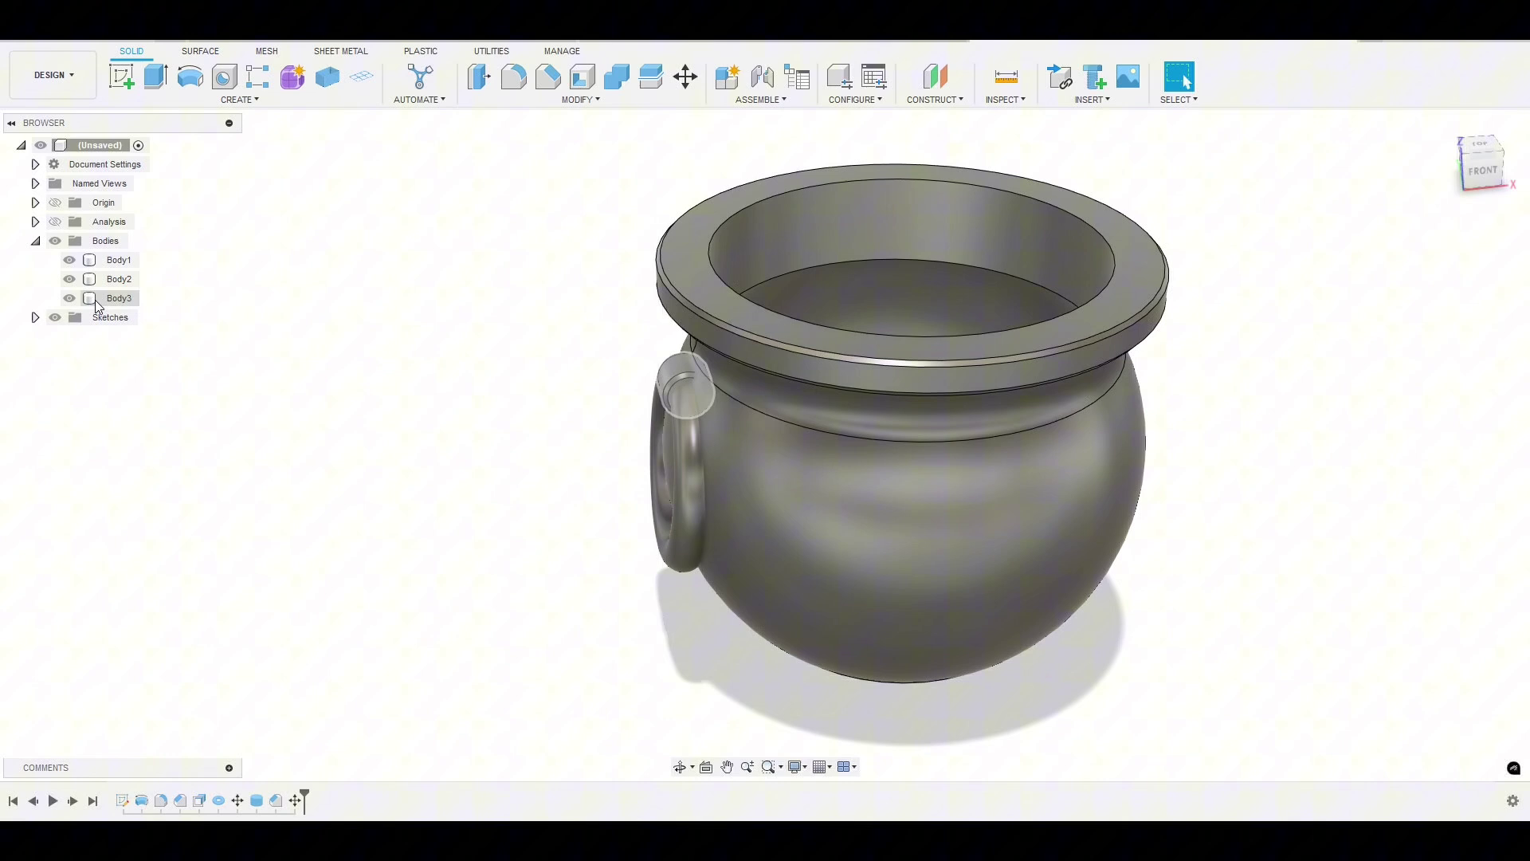
Step: Cut the small cylinder with the pot body using Combine, keeping the pot as the tool
{"action": "left_click", "coordinate": [618, 78]}
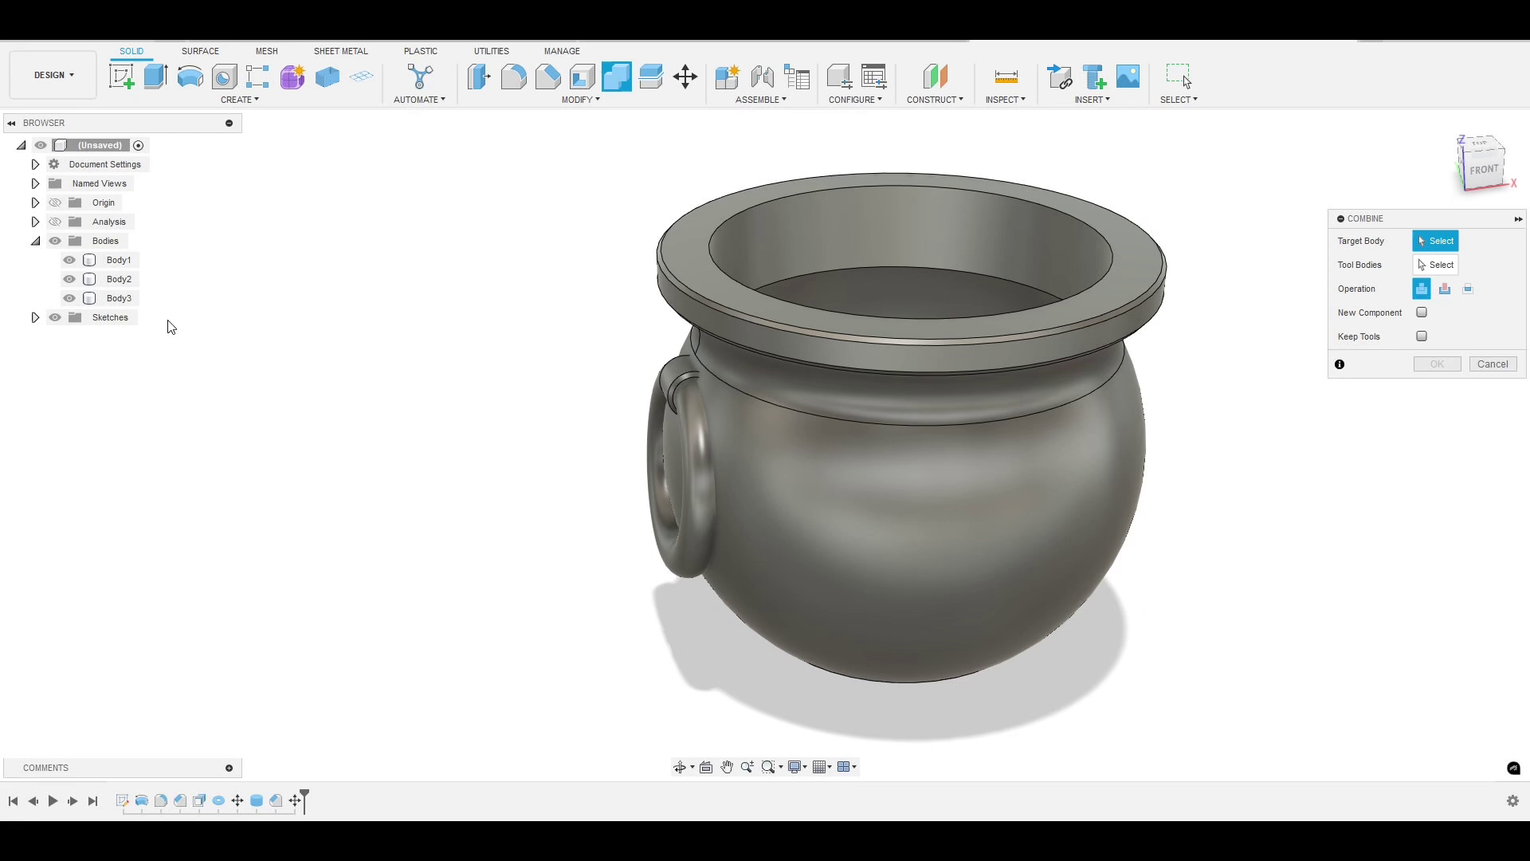
{"action": "left_click", "coordinate": [85, 299]}
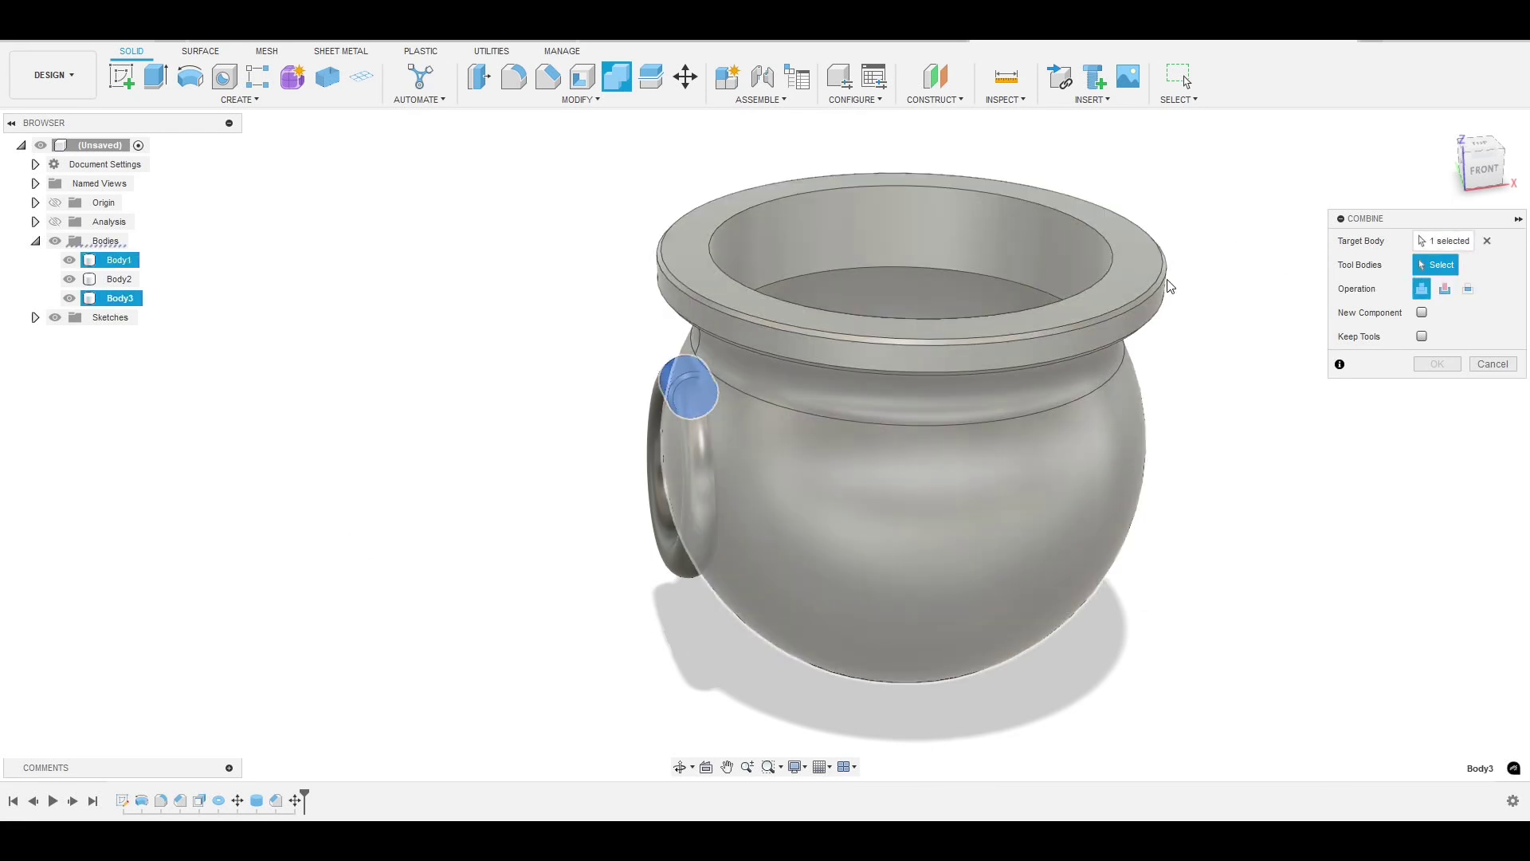
{"action": "left_click", "coordinate": [894, 357]}
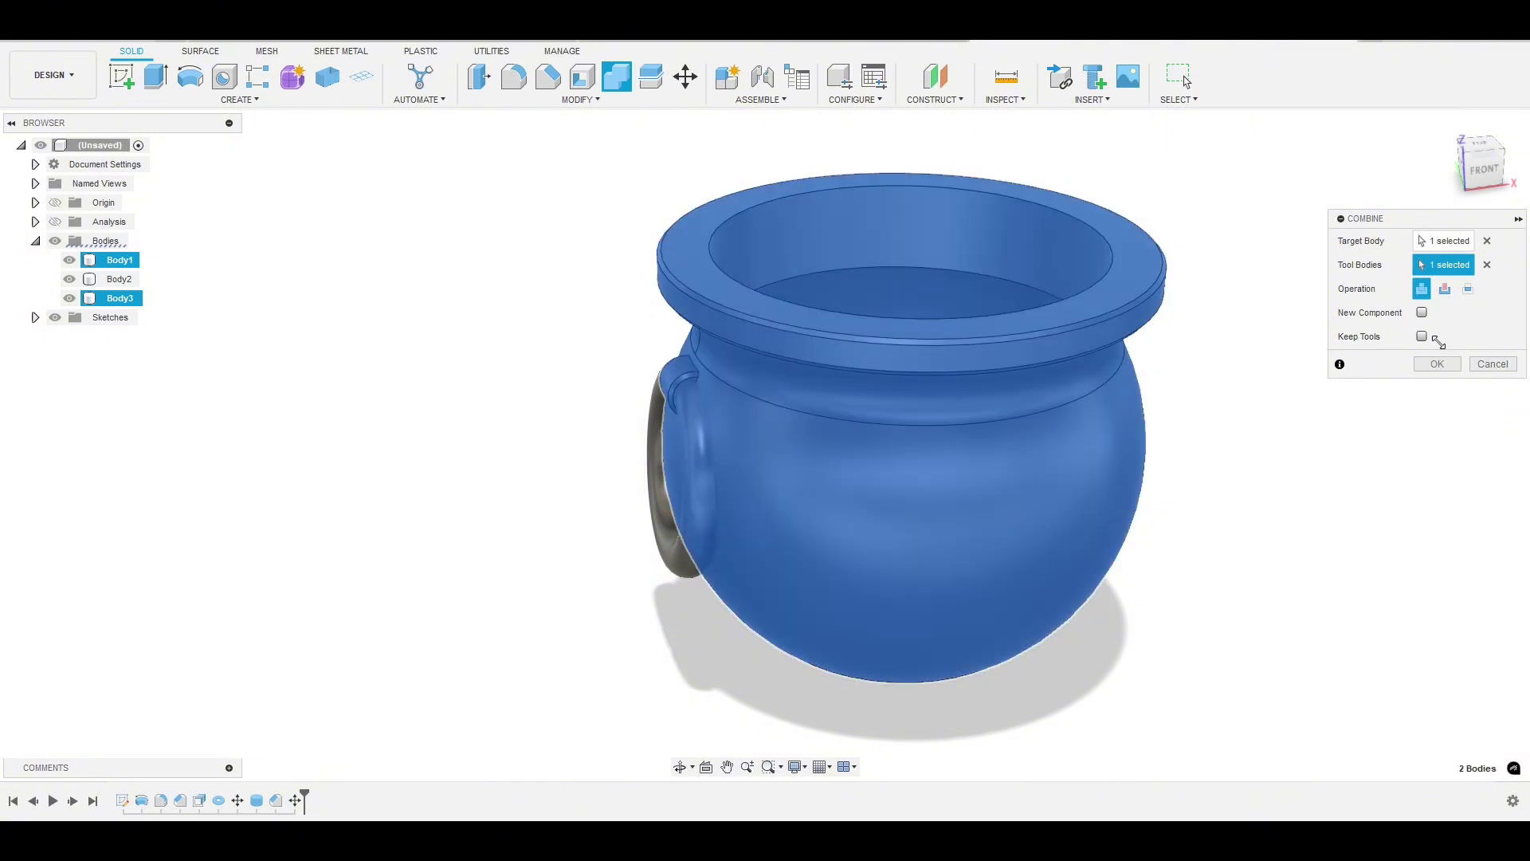
{"action": "left_click", "coordinate": [1445, 290]}
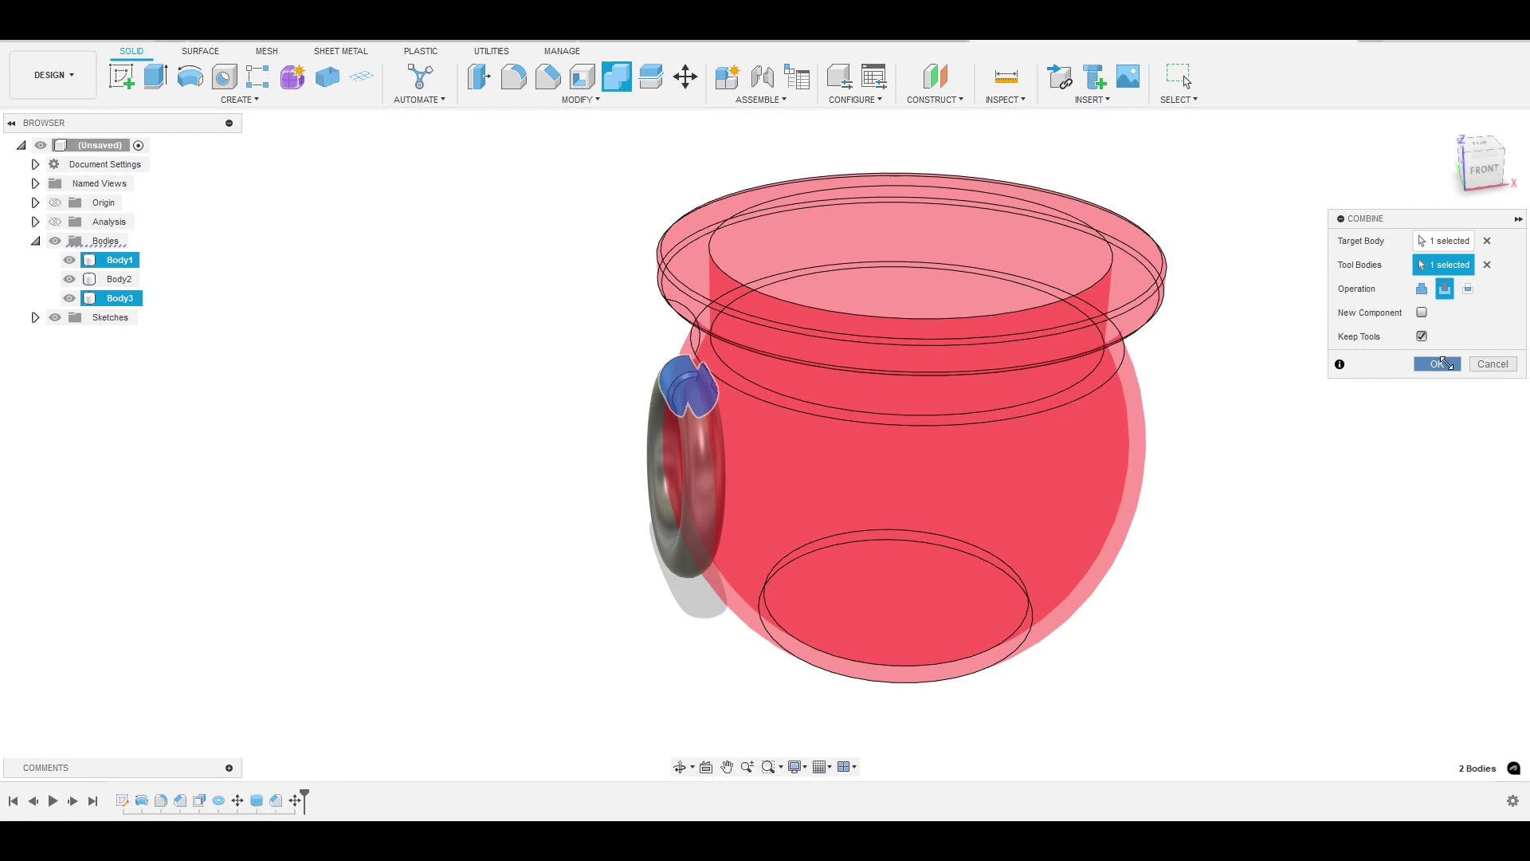
{"action": "left_click", "coordinate": [1441, 364]}
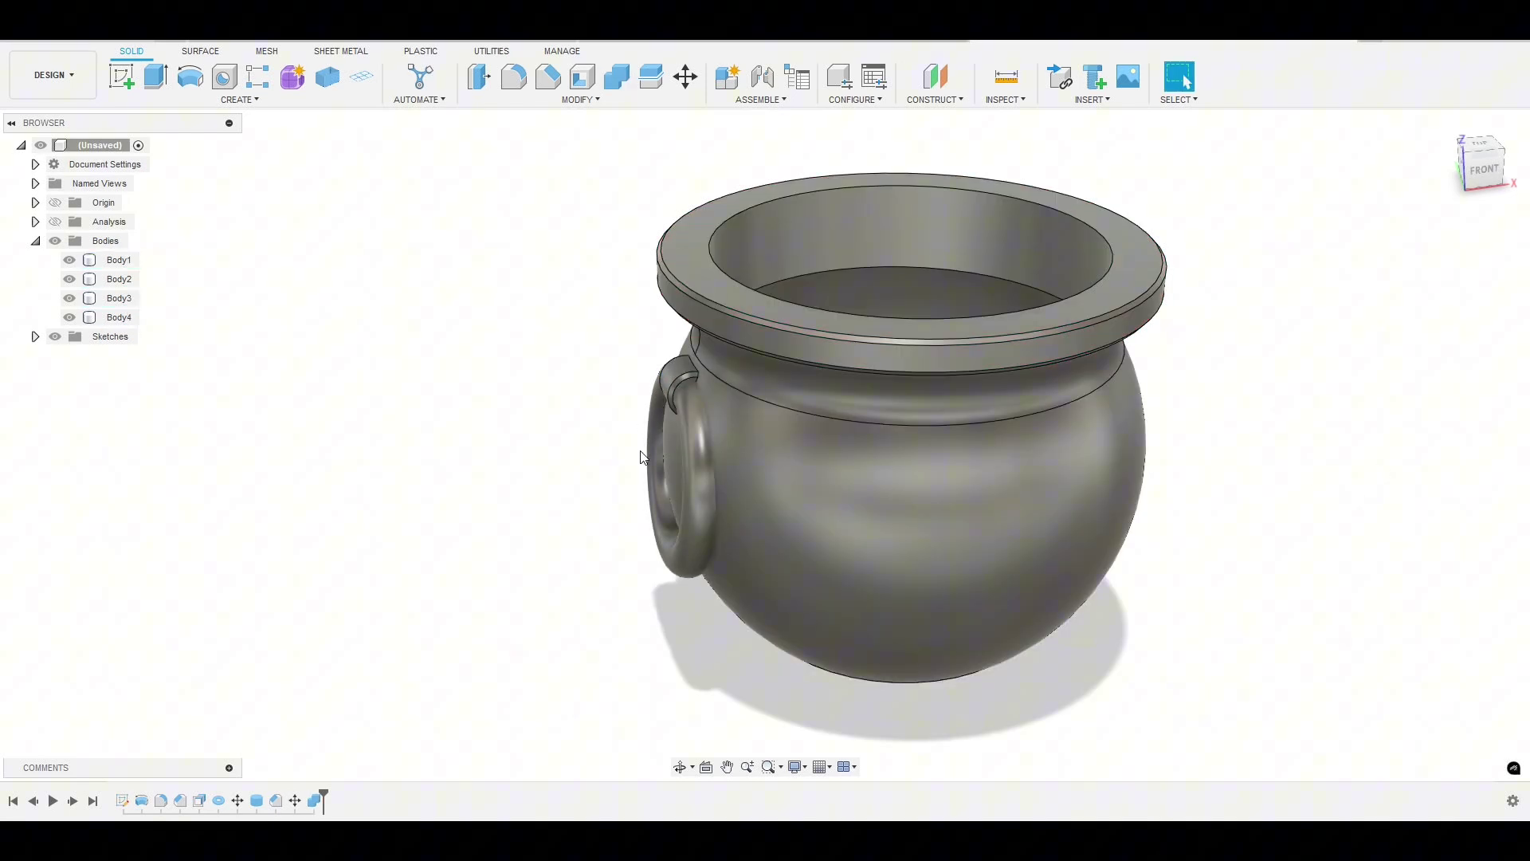
Step: Cut the ring handle with the pot body using Combine, keeping the pot as the tool
{"action": "left_click", "coordinate": [655, 486]}
{"action": "left_click", "coordinate": [409, 361]}
{"action": "left_click", "coordinate": [618, 77]}
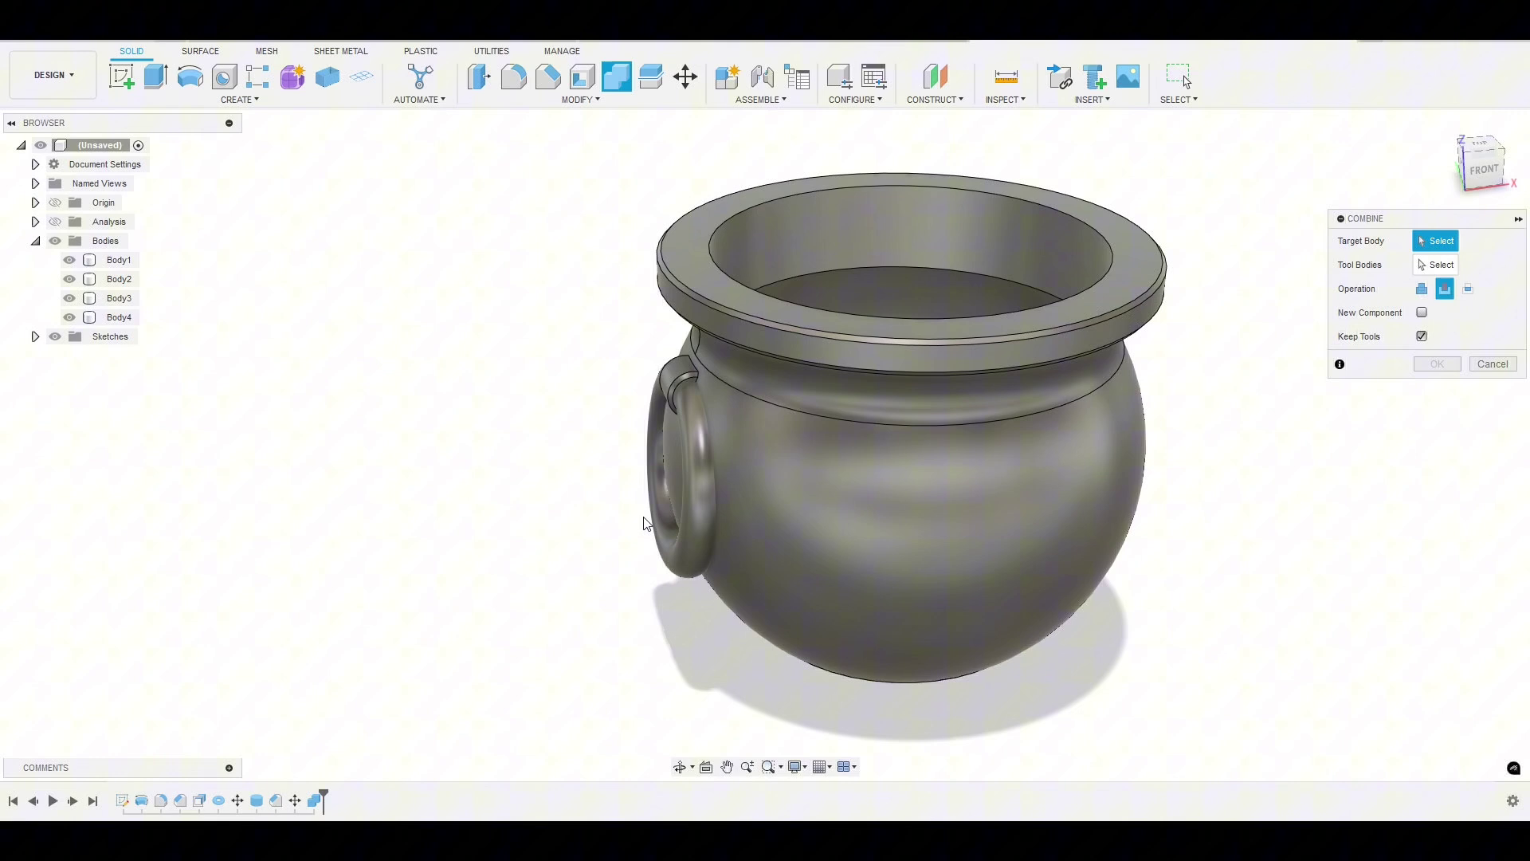
{"action": "left_click", "coordinate": [663, 524]}
{"action": "middle_click_drag", "start_coordinate": [508, 451], "coordinate": [550, 431], "text": "shift"}
{"action": "left_click", "coordinate": [912, 294]}
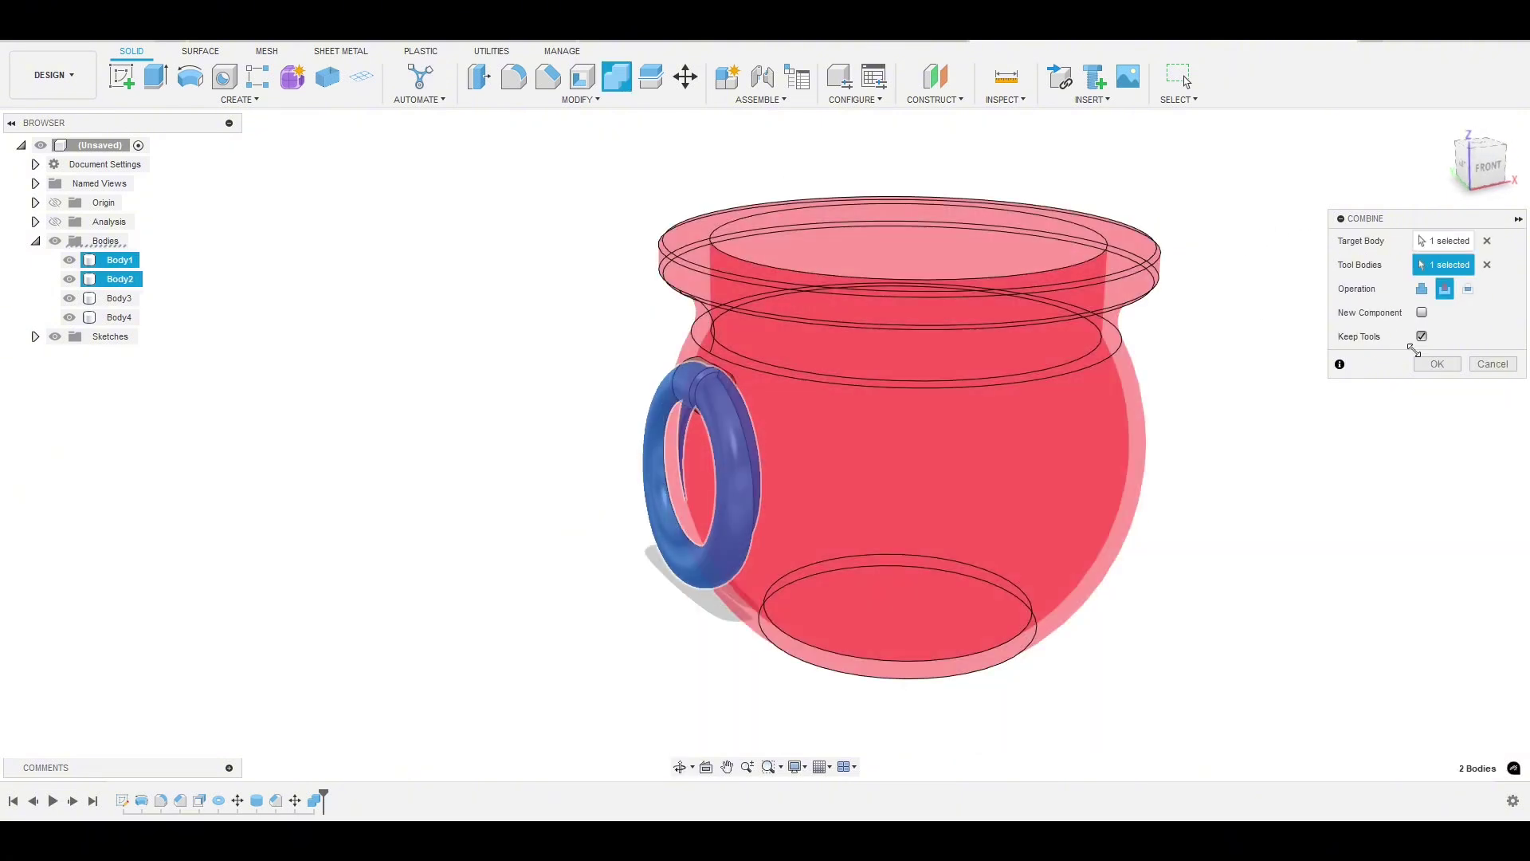
{"action": "left_click", "coordinate": [1437, 365]}
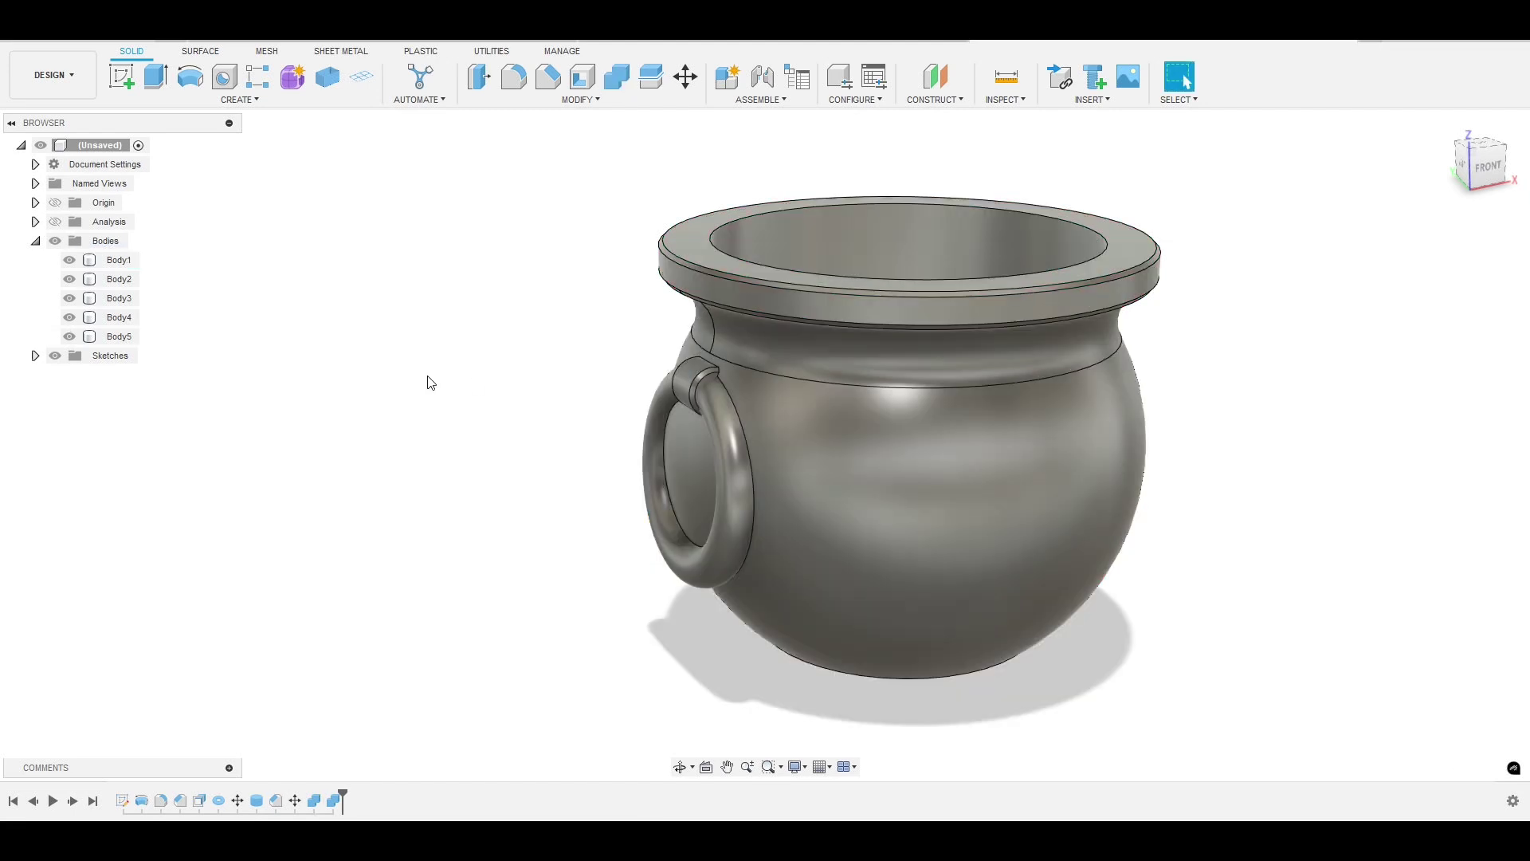
Step: Hide the two leftover pieces inside the pot and briefly hide the pot body to check the trimmed handle parts
{"action": "middle_click_drag", "start_coordinate": [427, 379], "coordinate": [319, 396], "text": "shift"}
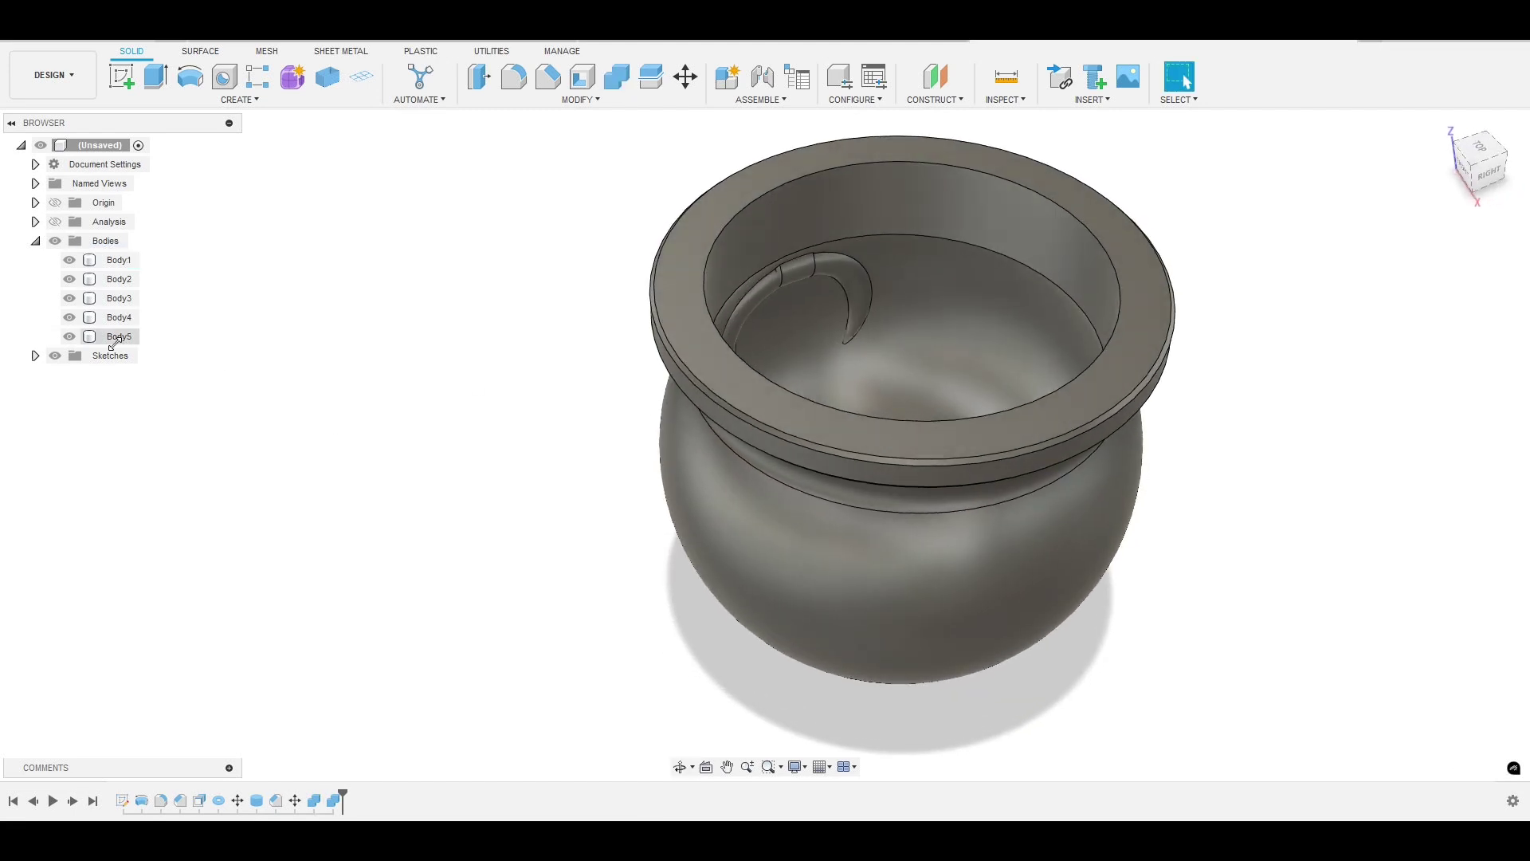
{"action": "left_click", "coordinate": [71, 301]}
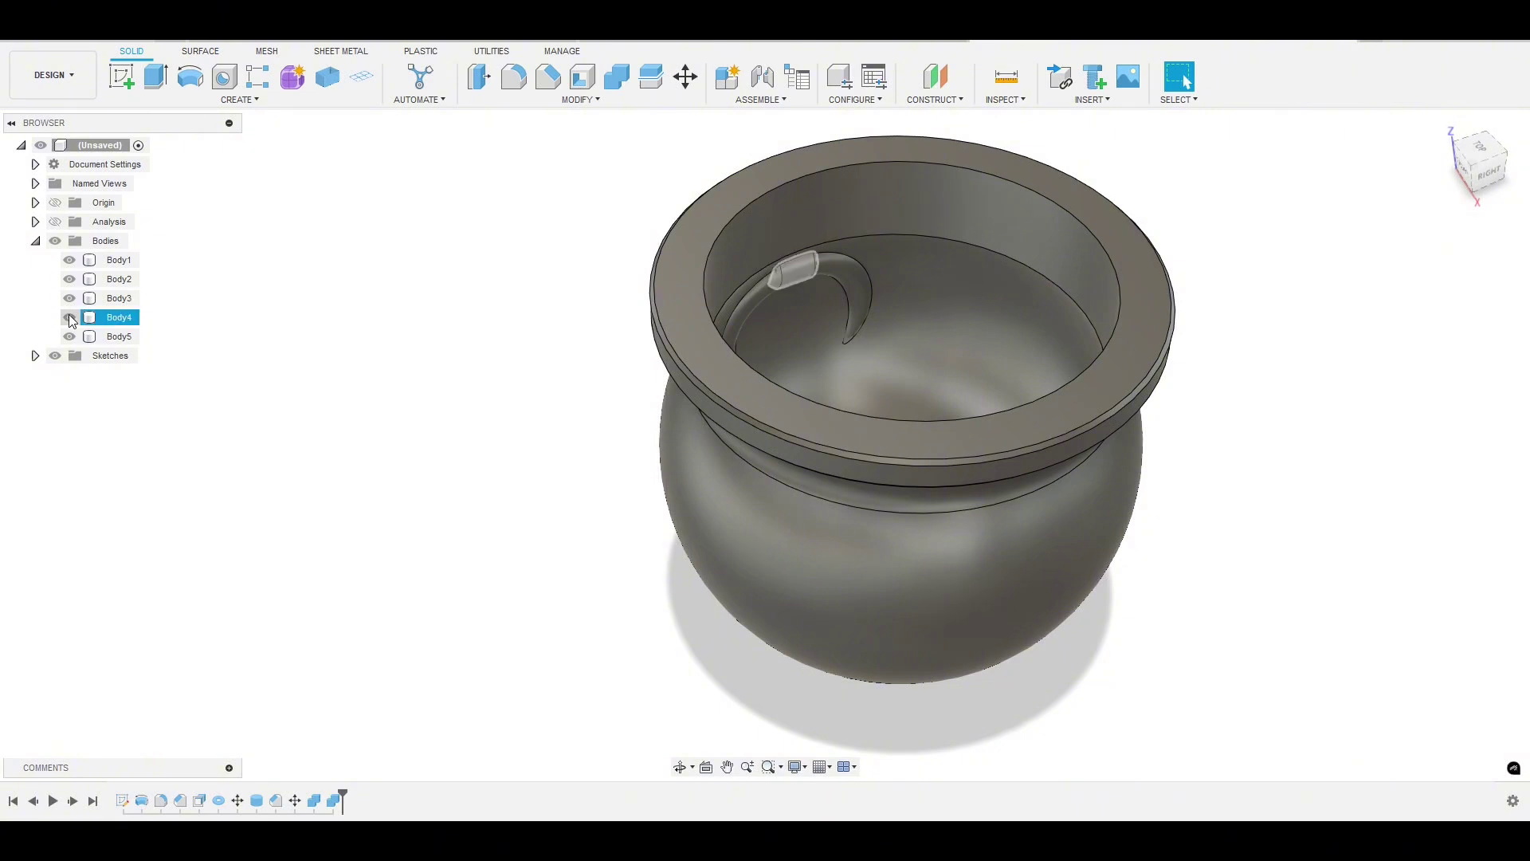
{"action": "left_click", "coordinate": [69, 318]}
{"action": "left_click", "coordinate": [69, 336]}
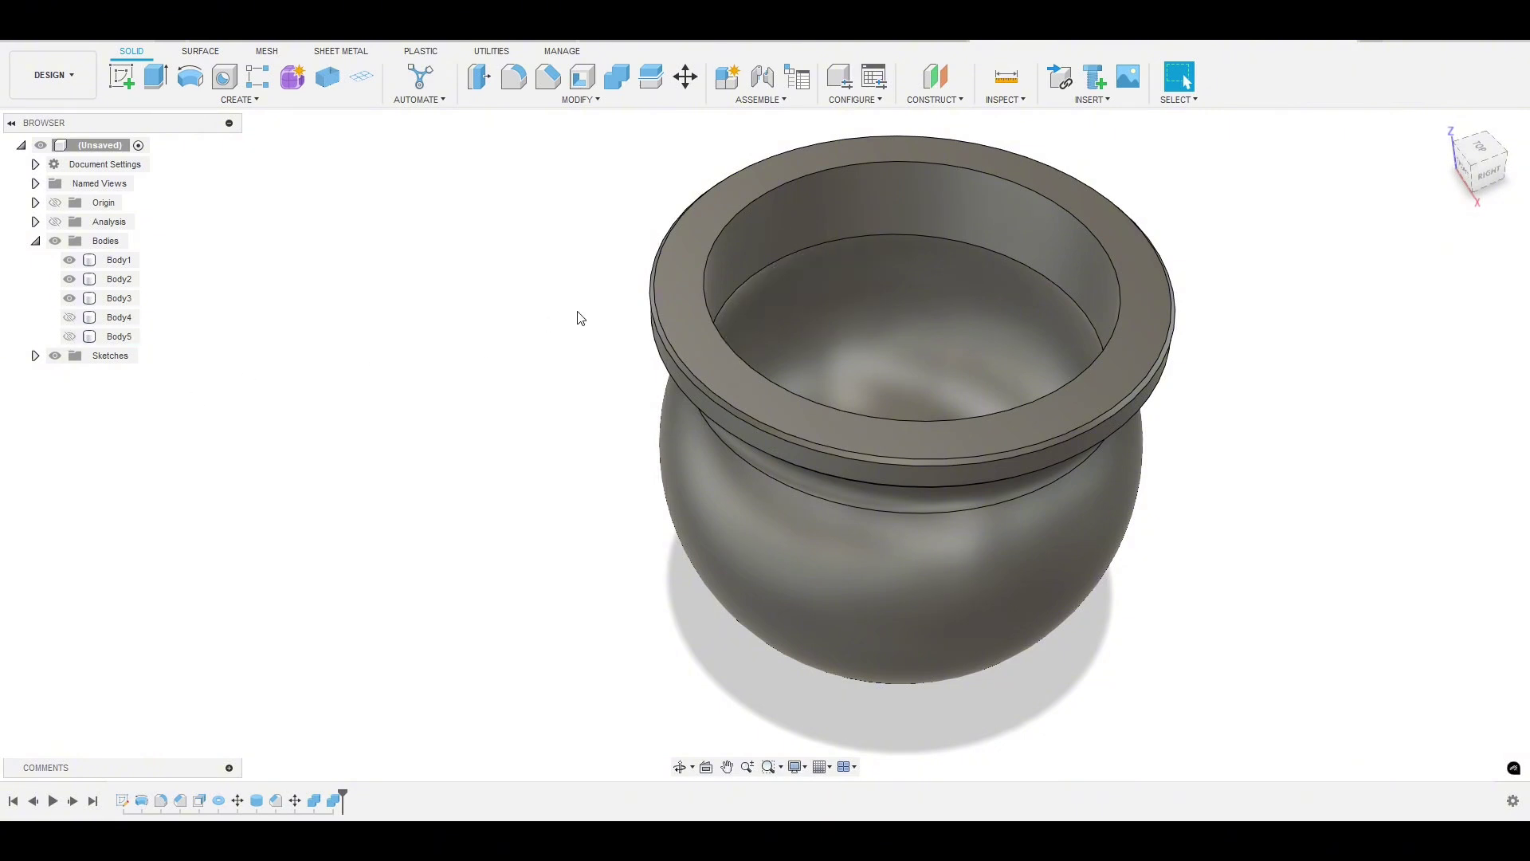
{"action": "middle_click_drag", "start_coordinate": [580, 319], "coordinate": [607, 333], "text": "shift"}
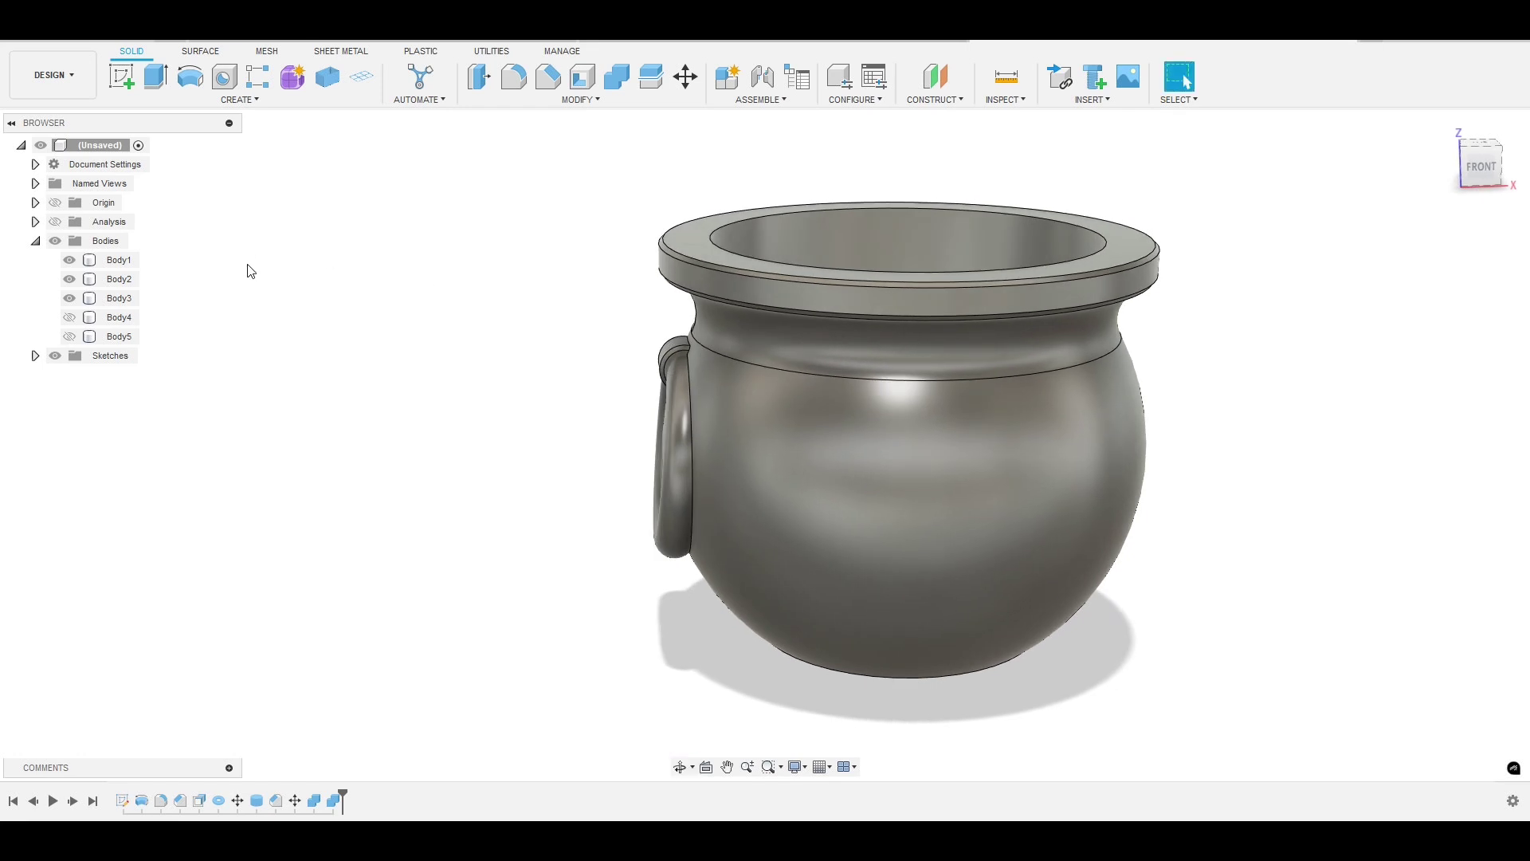
{"action": "left_click", "coordinate": [69, 260]}
{"action": "mouse_move", "coordinate": [249, 342]}
{"action": "middle_mouse_down", "text": "shift"}
{"action": "mouse_move", "coordinate": [155, 315]}
{"action": "mouse_move", "coordinate": [191, 304]}
{"action": "mouse_move", "coordinate": [236, 349]}
{"action": "middle_mouse_up", "text": "shift"}
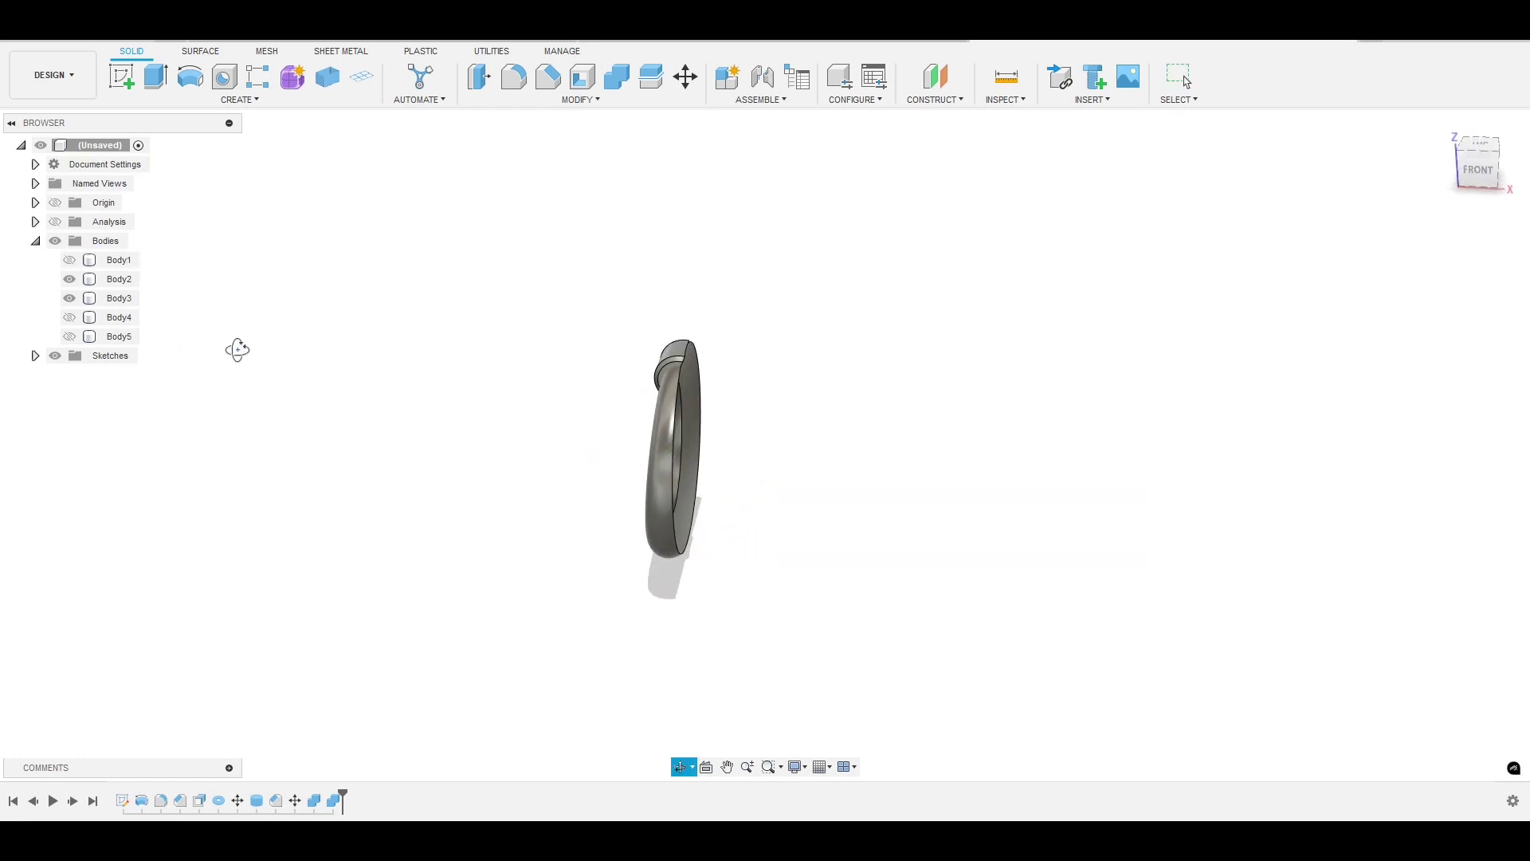
{"action": "left_click", "coordinate": [70, 260]}
Step: Remove the two leftover handle pieces inside the pot, Body4 and Body5
{"action": "left_click", "coordinate": [92, 318]}
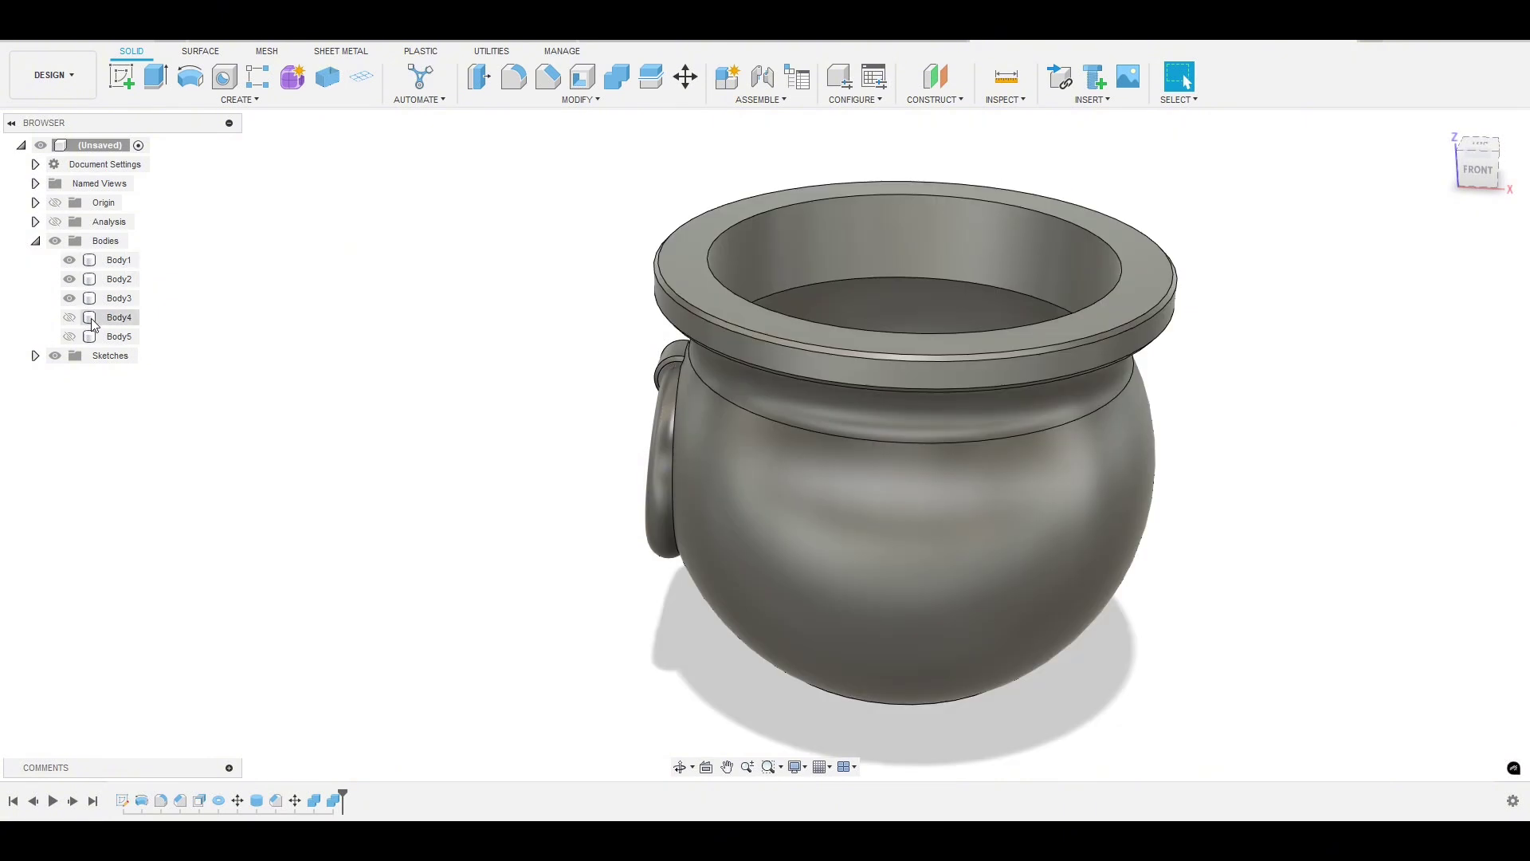
{"action": "left_click", "coordinate": [94, 337], "text": "ctrl"}
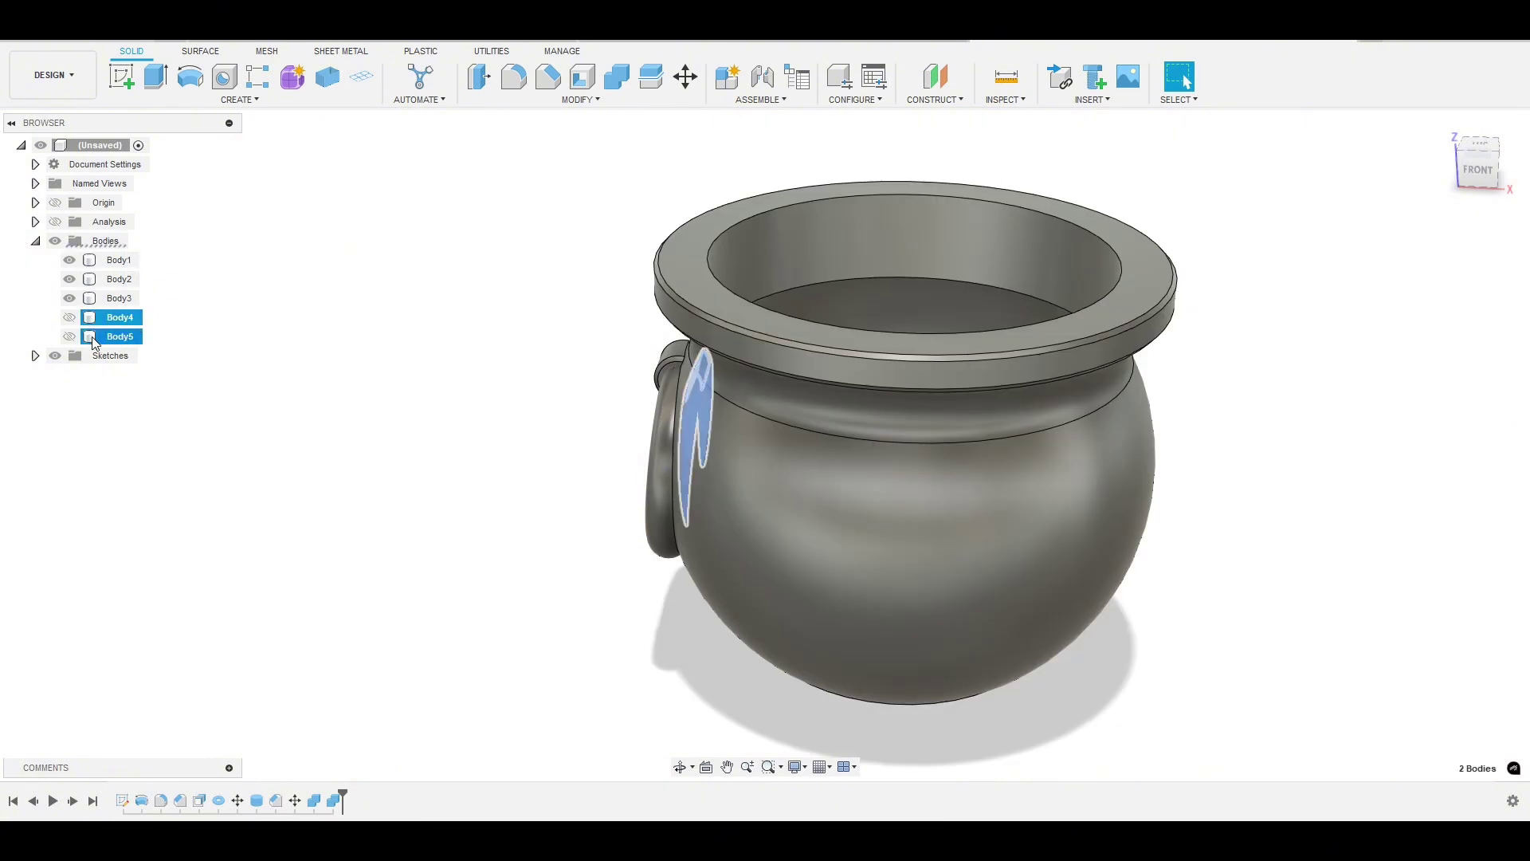
{"action": "right_click", "coordinate": [94, 340]}
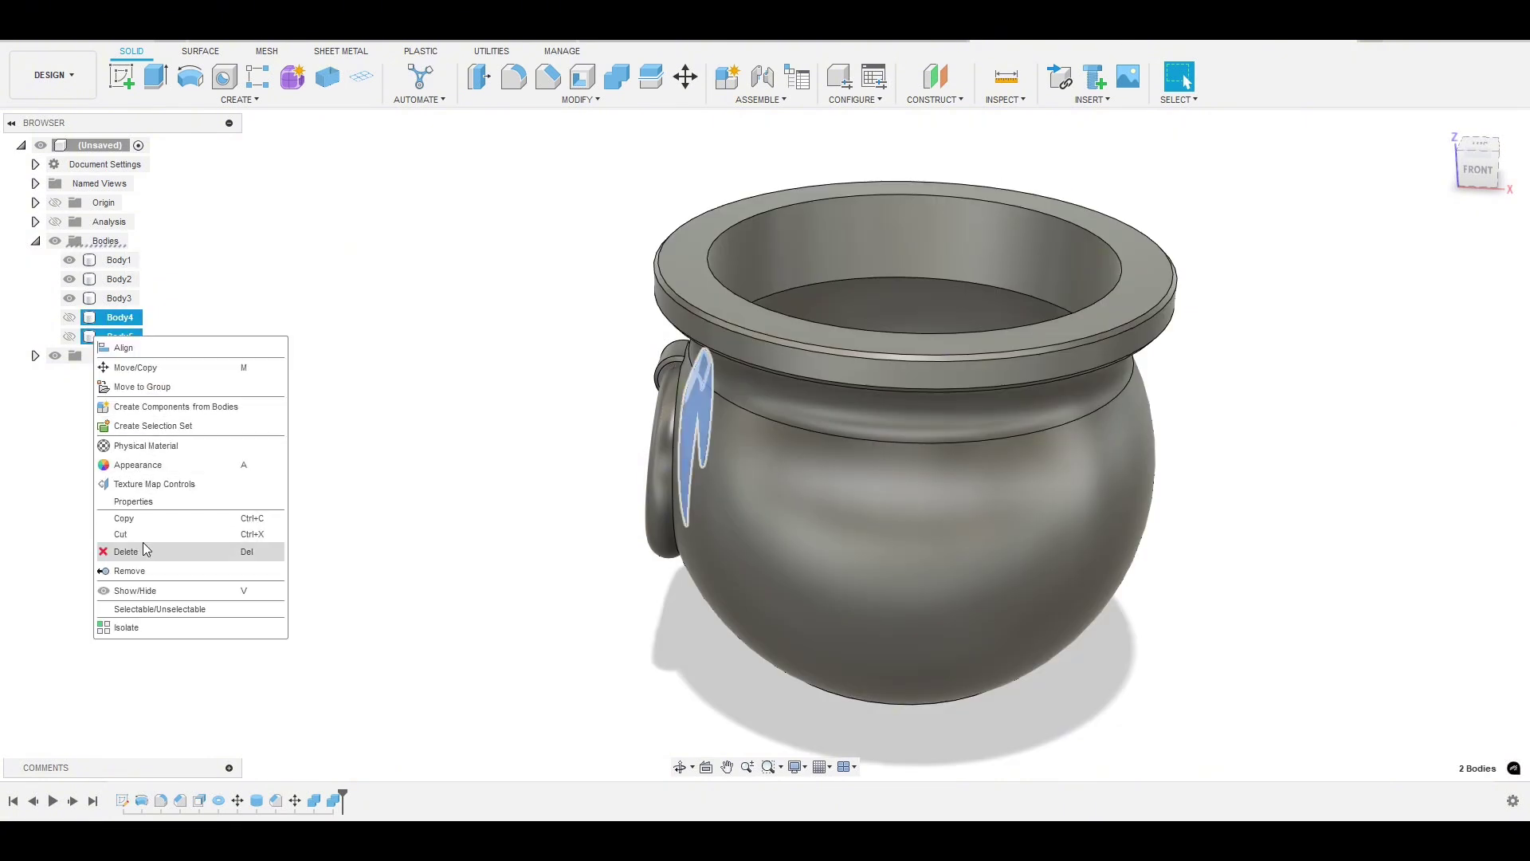
{"action": "left_click", "coordinate": [143, 563]}
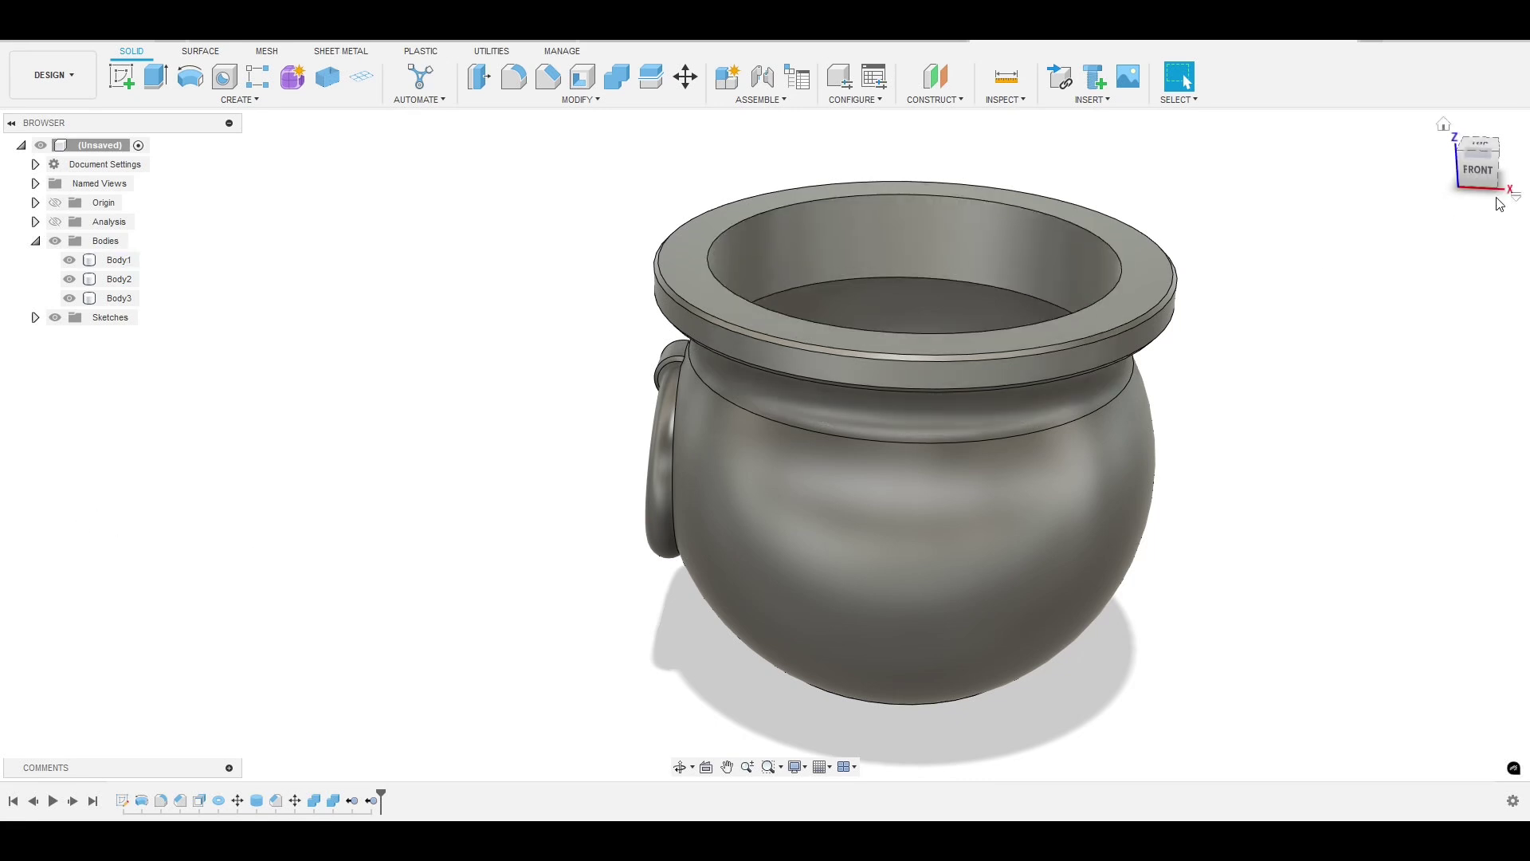
Step: Mirror the ring handle and its cylinder to the opposite side of the pot across the YZ origin plane as new bodies
{"action": "left_click", "coordinate": [1478, 170]}
{"action": "scroll", "coordinate": [728, 403], "scroll_direction": "up", "scroll_amount": 5}
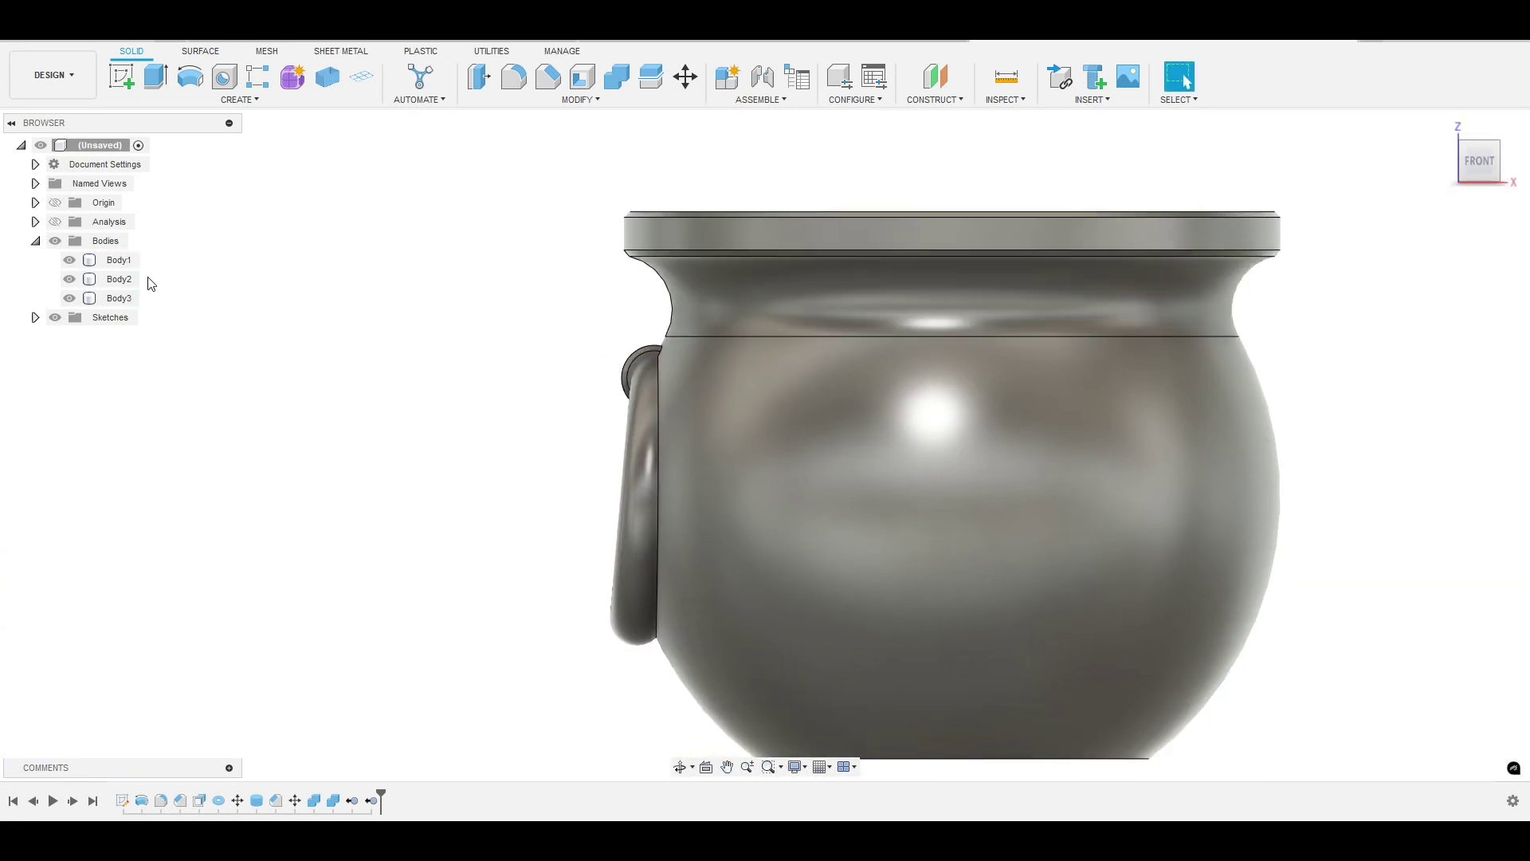
{"action": "left_click", "coordinate": [119, 279]}
{"action": "left_click", "coordinate": [119, 298], "text": "ctrl"}
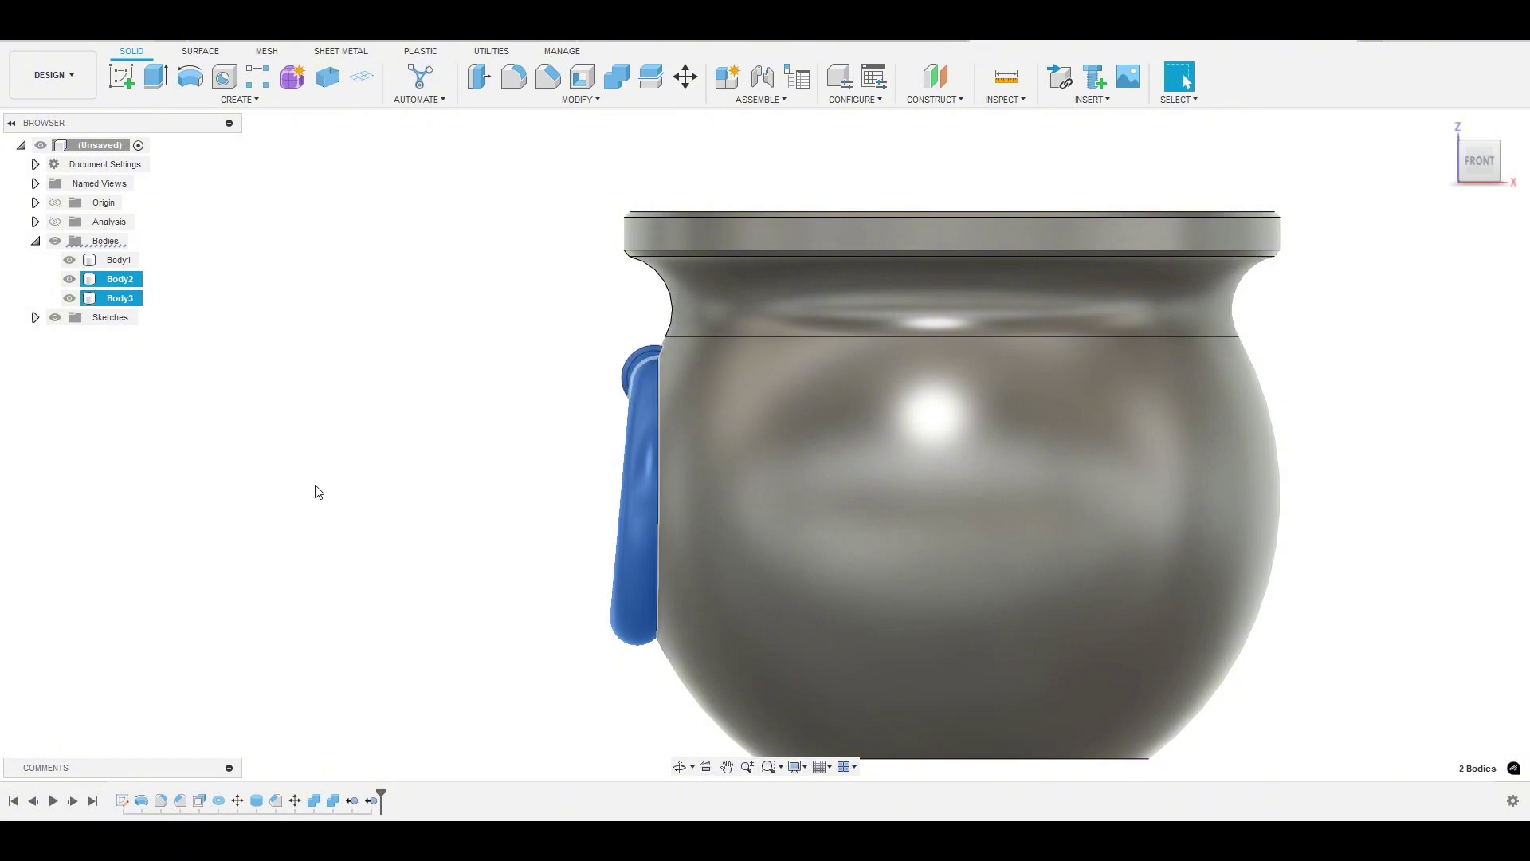
{"action": "middle_click_drag", "start_coordinate": [333, 448], "coordinate": [291, 351]}
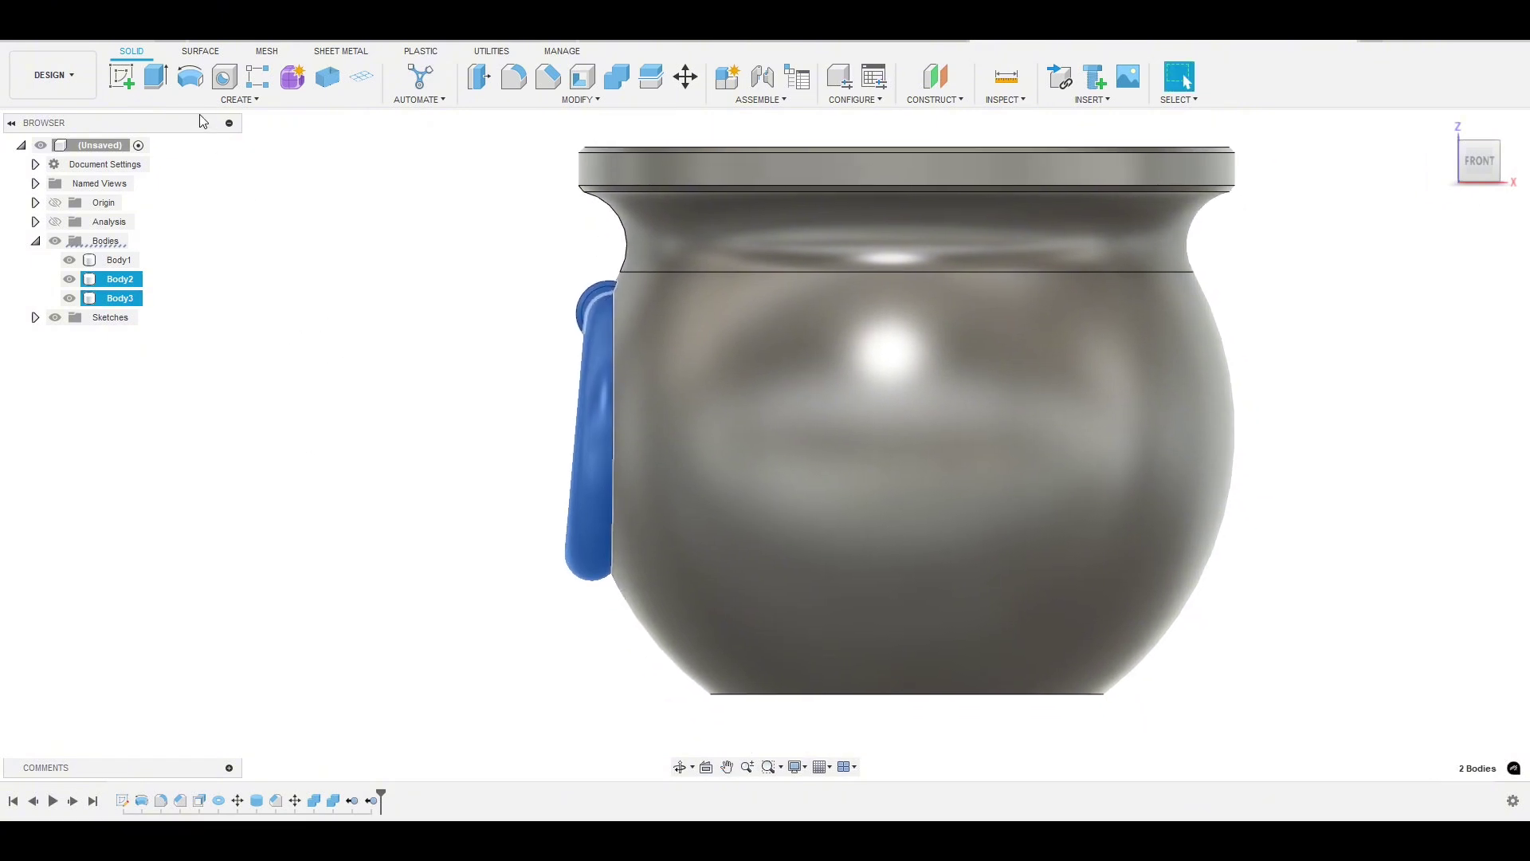
{"action": "left_click", "coordinate": [243, 99]}
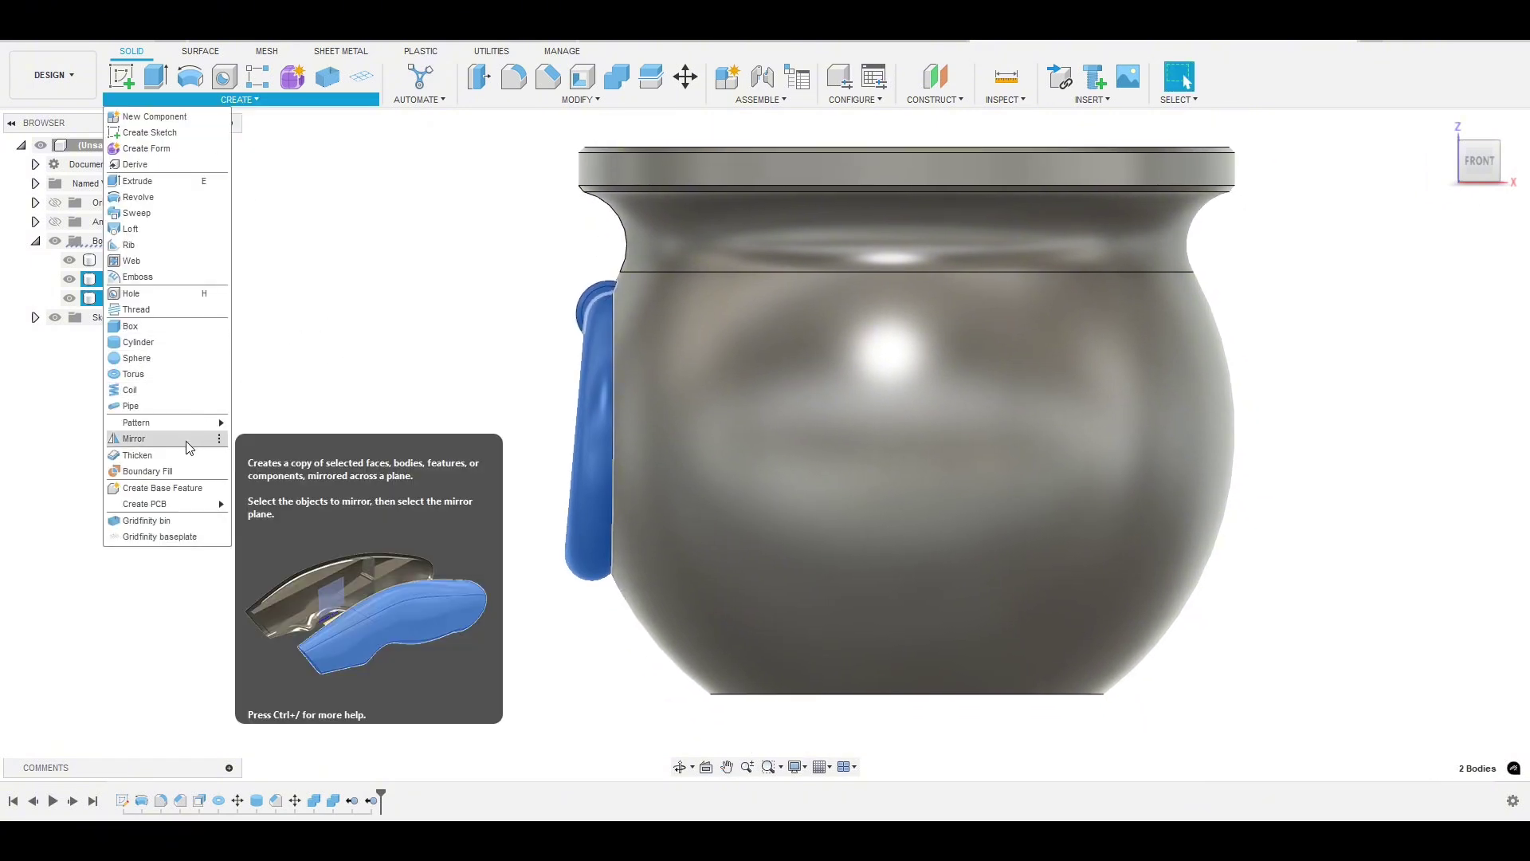
{"action": "left_click", "coordinate": [134, 439]}
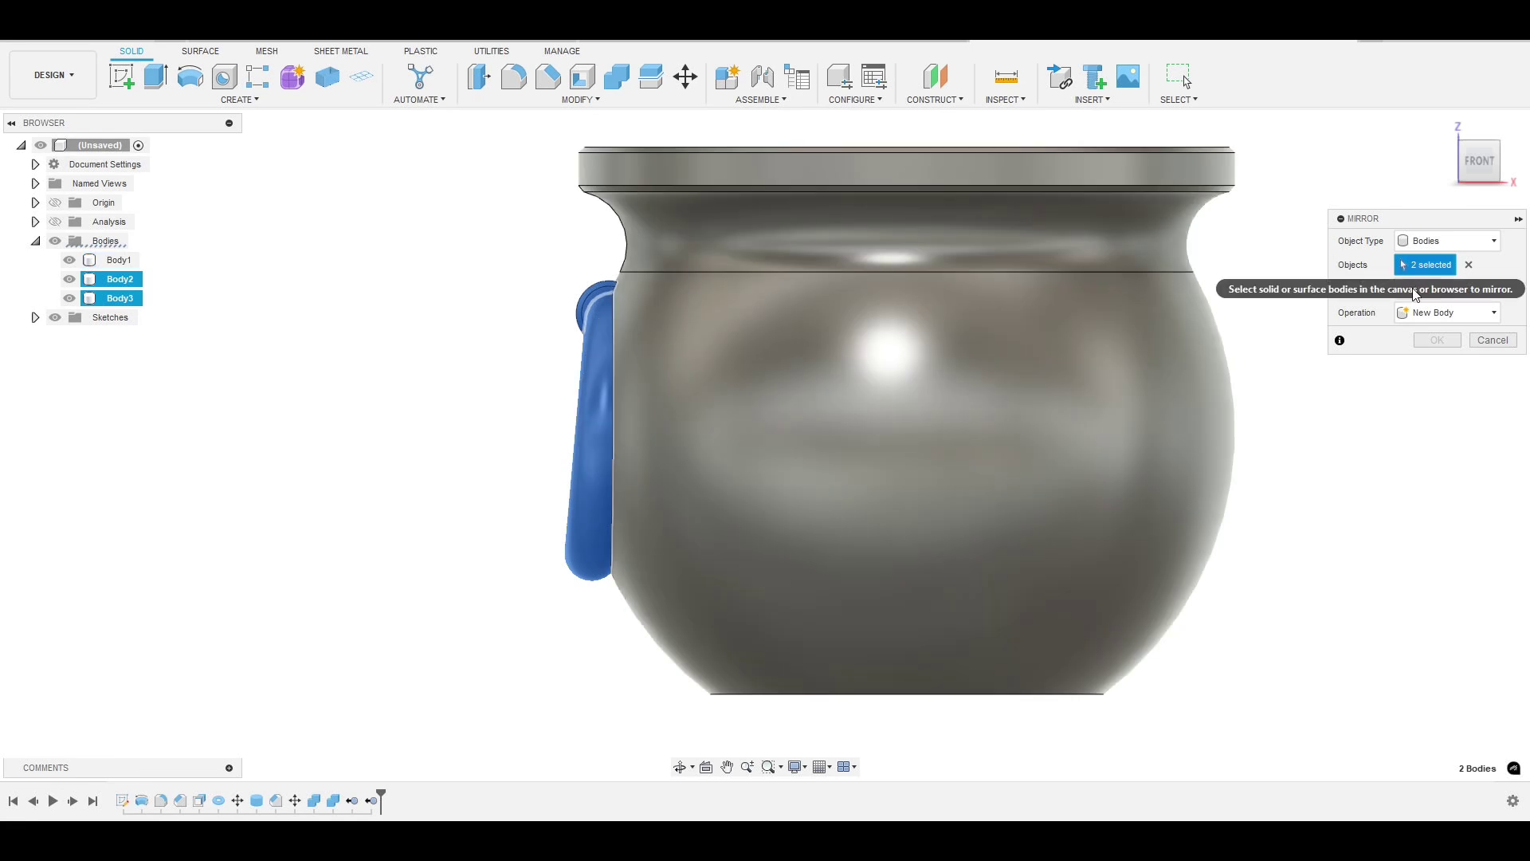
{"action": "left_click", "coordinate": [1420, 292]}
{"action": "middle_click_drag", "start_coordinate": [1237, 460], "coordinate": [948, 456], "text": "shift"}
{"action": "left_click", "coordinate": [890, 404]}
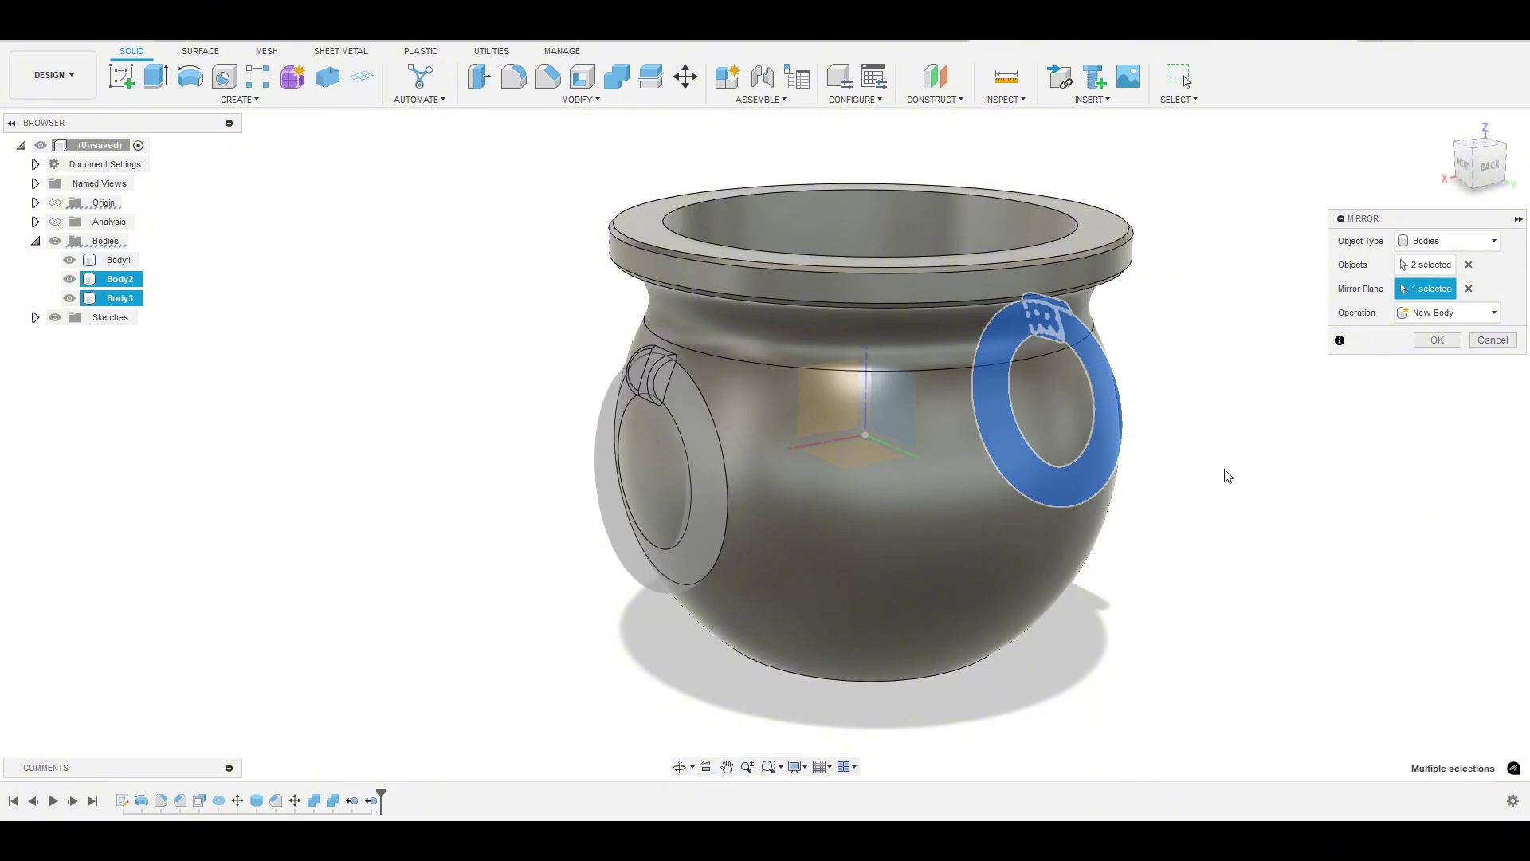
{"action": "left_click", "coordinate": [1458, 340]}
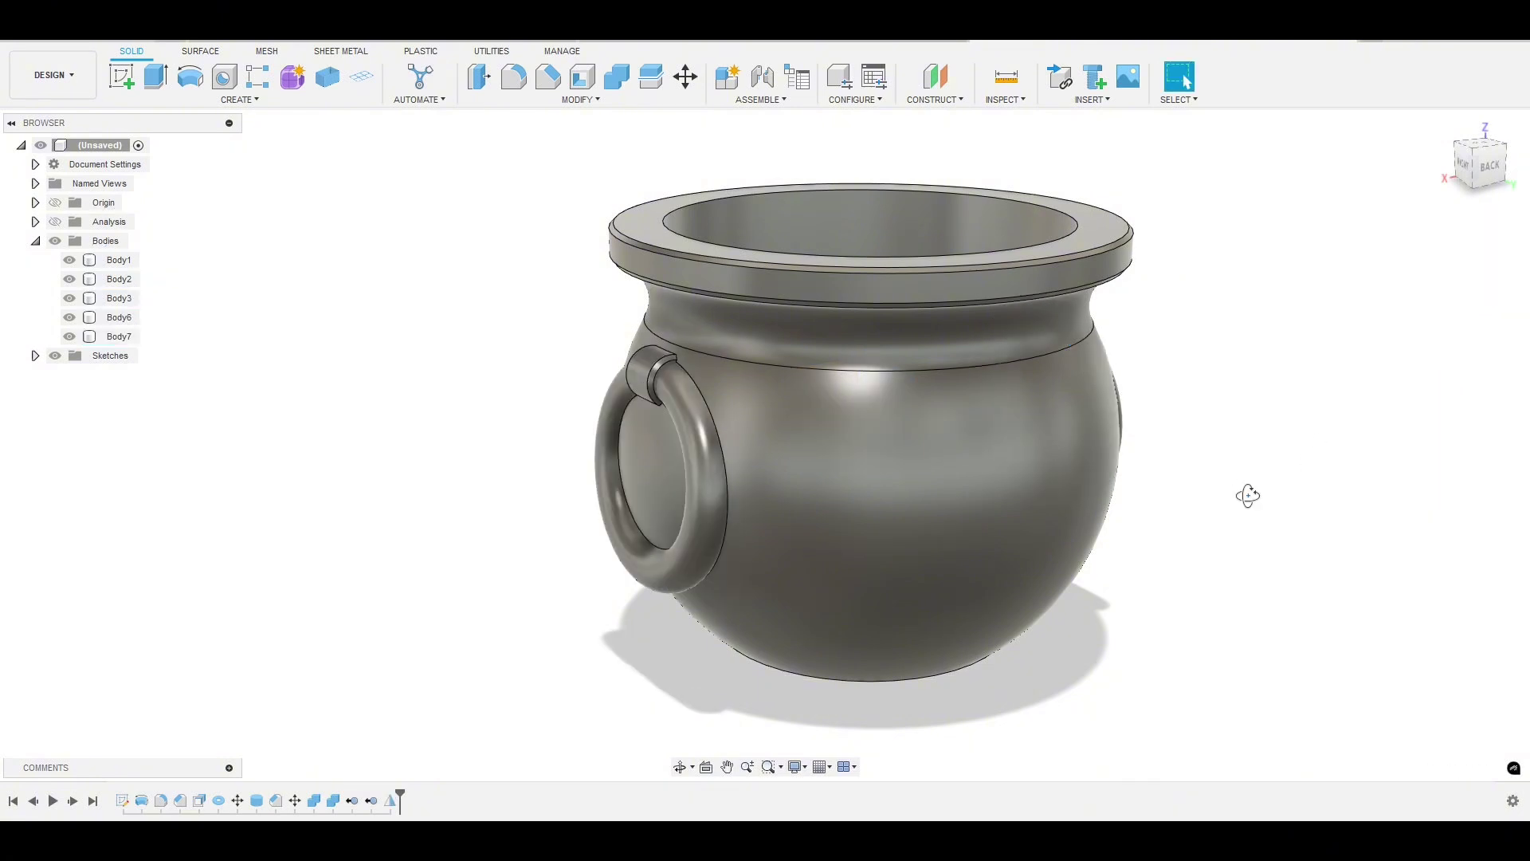
{"action": "middle_click_drag", "start_coordinate": [1246, 495], "coordinate": [806, 494], "text": "shift"}
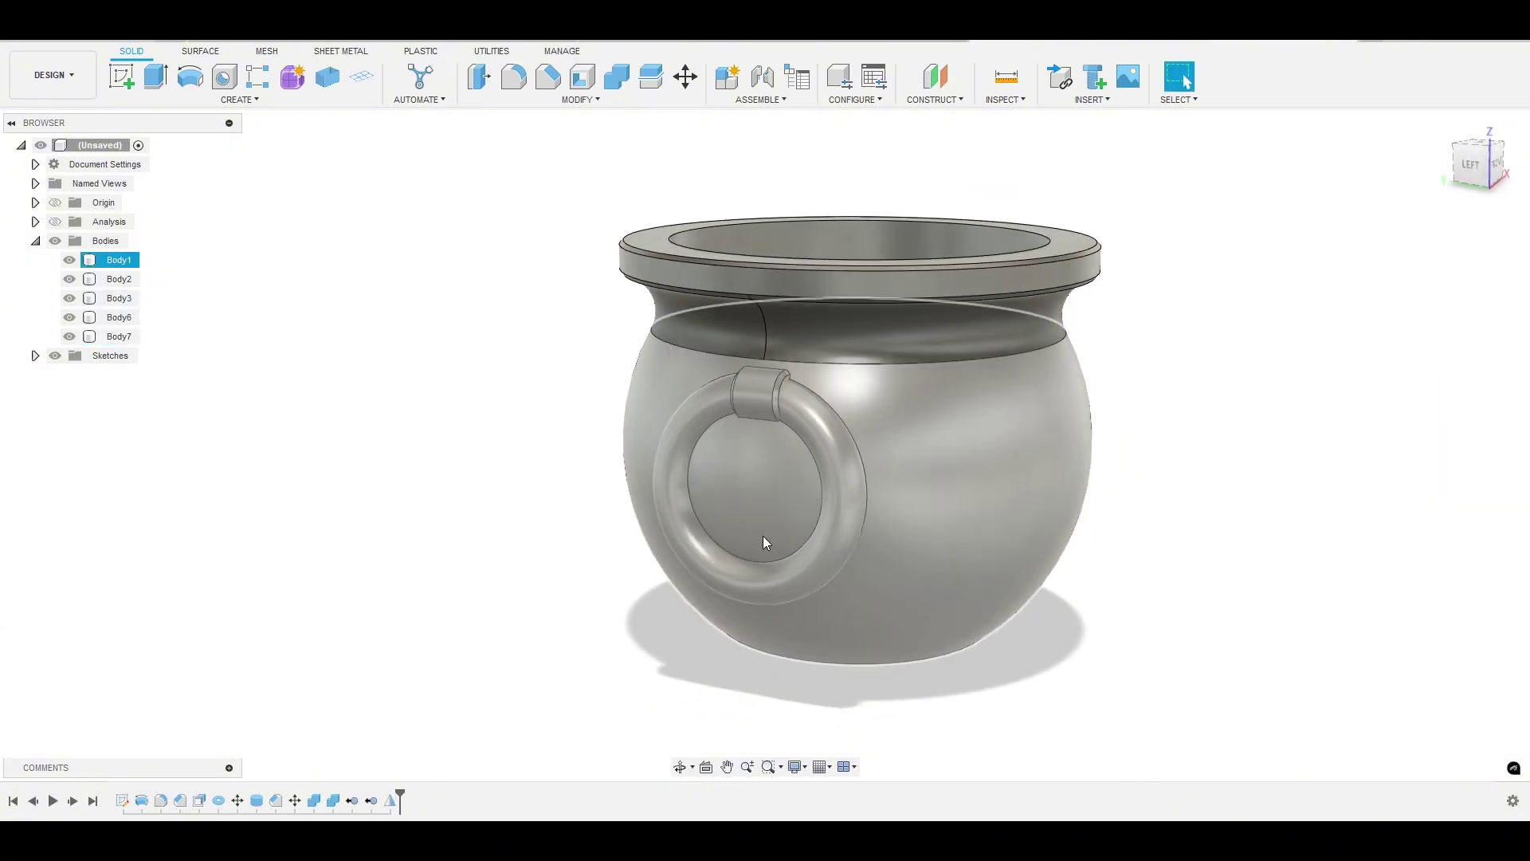
Step: Examine the pot with both handles from several angles and review its base profile sketch
{"action": "scroll", "coordinate": [555, 500], "scroll_direction": "down", "scroll_amount": 2}
{"action": "middle_click_drag", "start_coordinate": [558, 501], "coordinate": [572, 425], "text": "shift"}
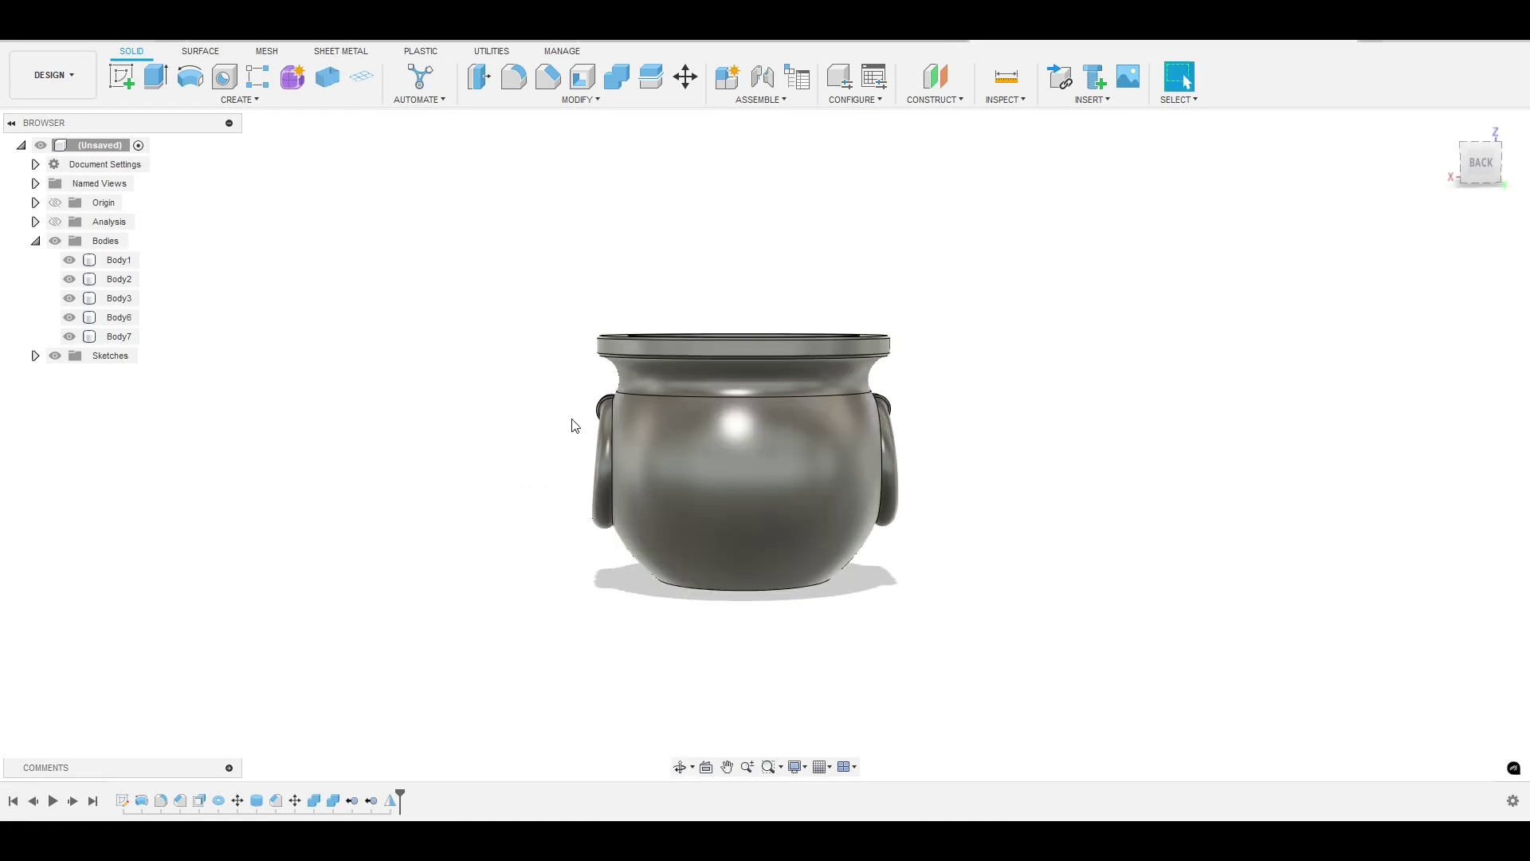
{"action": "middle_click_drag", "start_coordinate": [437, 361], "coordinate": [440, 315], "text": "shift"}
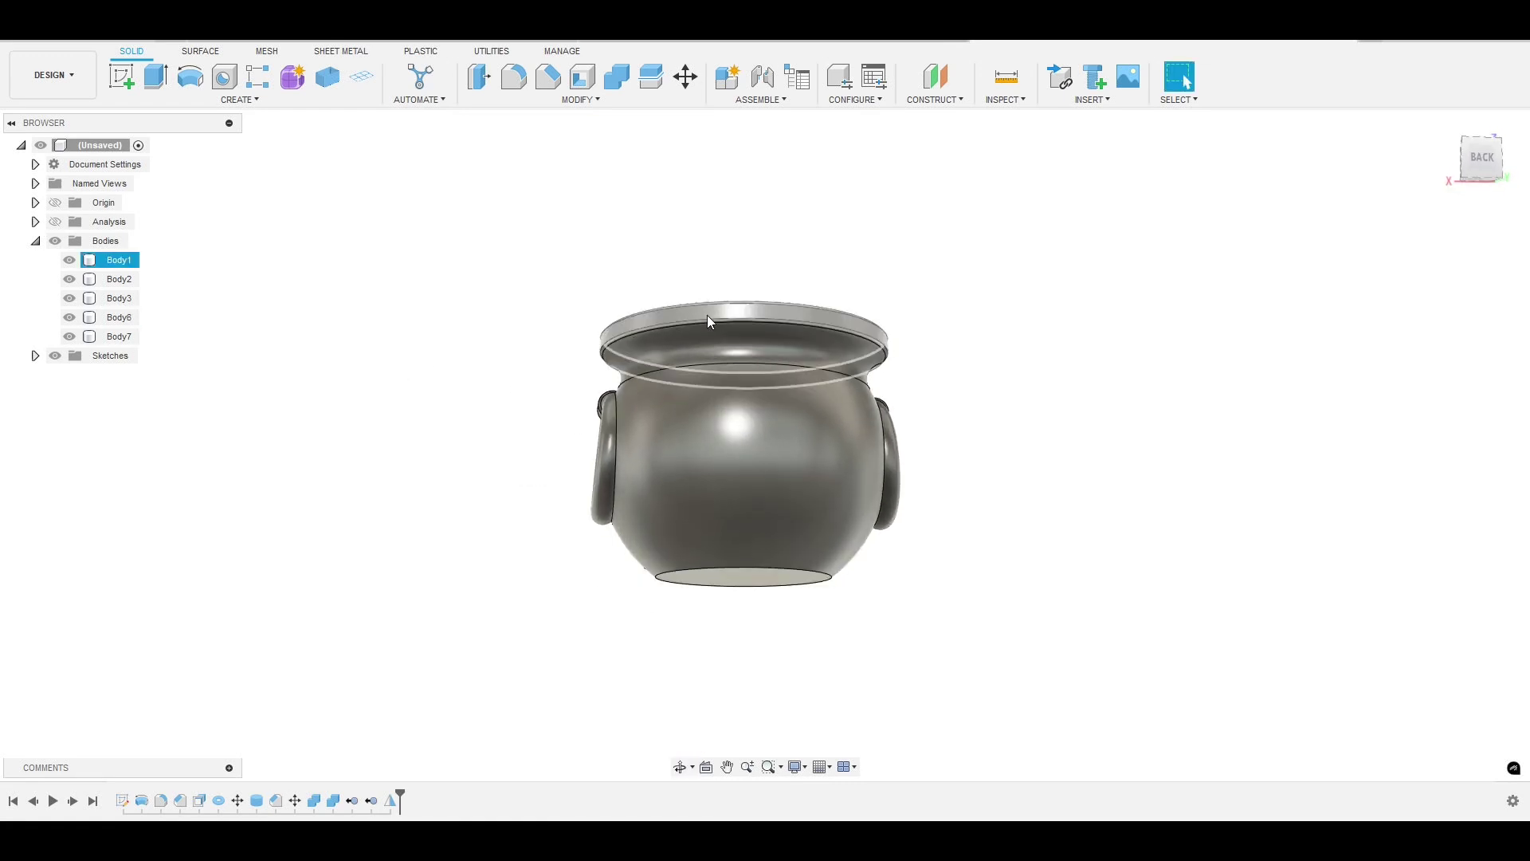
{"action": "double_click", "coordinate": [126, 799]}
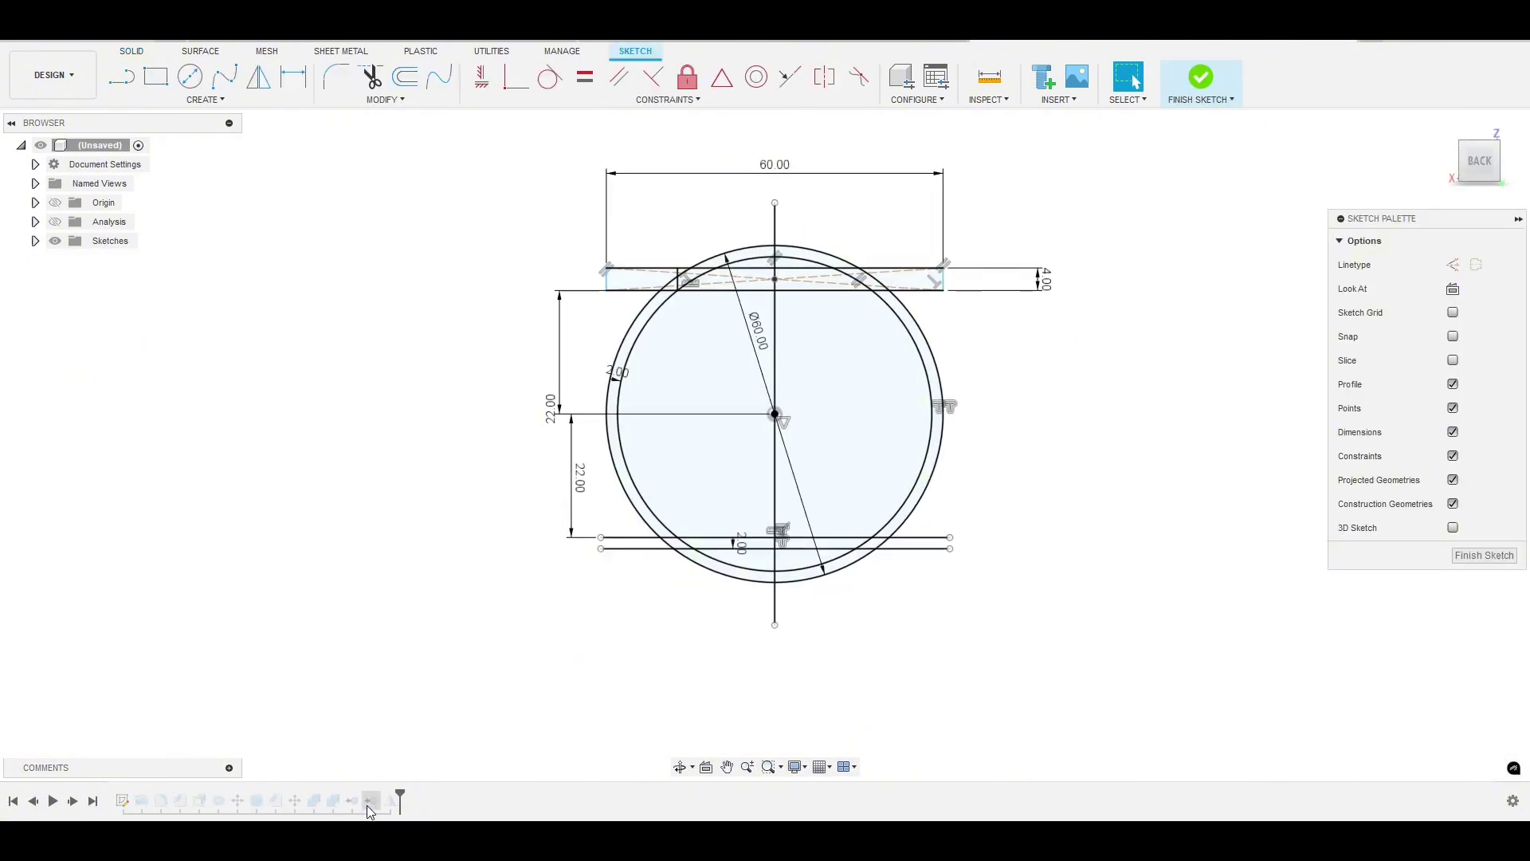
{"action": "left_click", "coordinate": [1201, 78]}
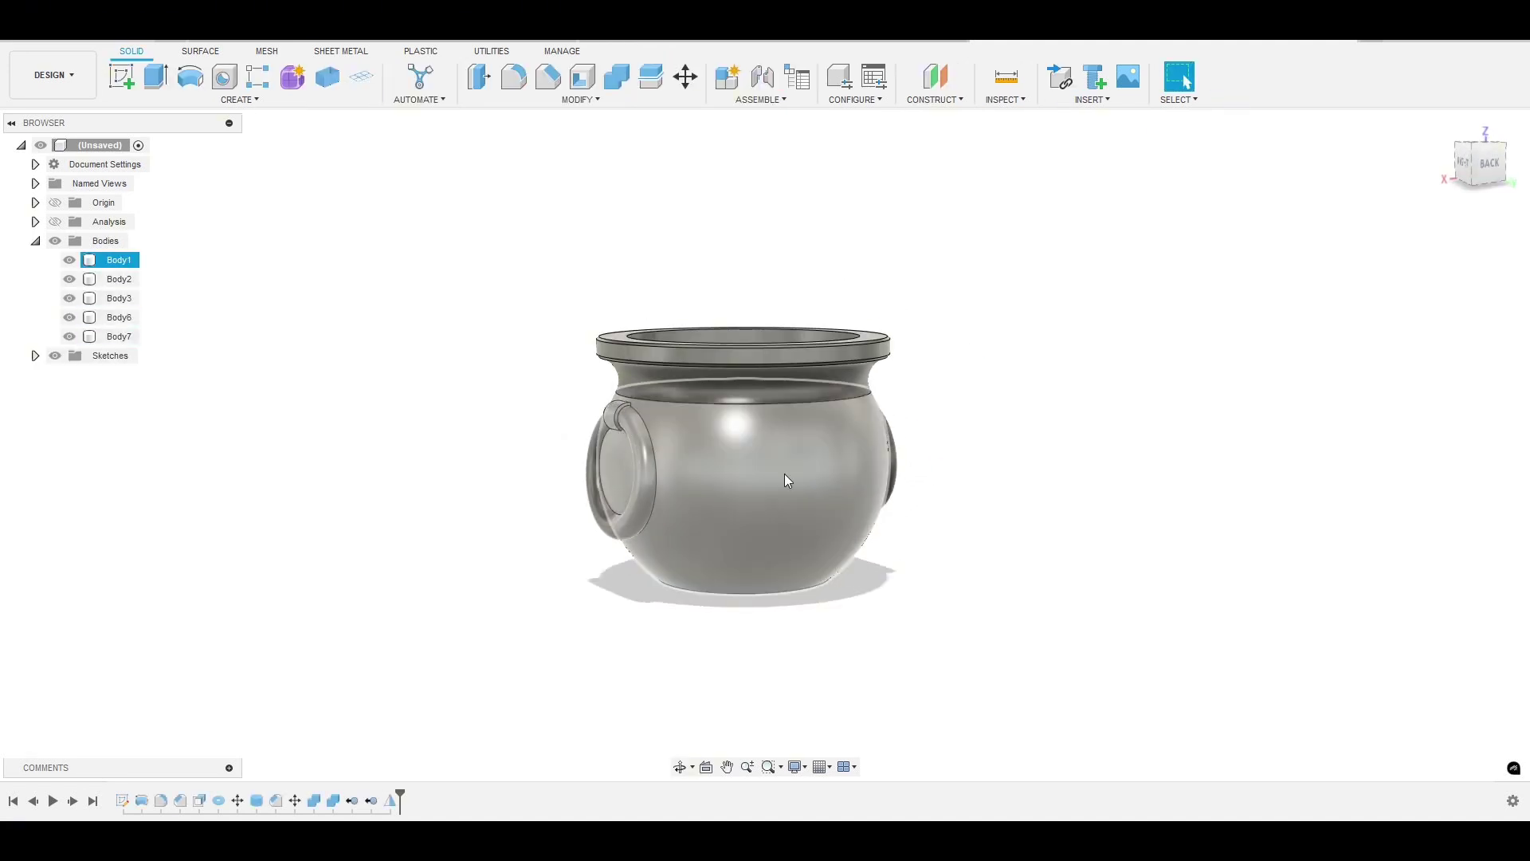
{"action": "middle_click_drag", "start_coordinate": [784, 474], "coordinate": [685, 367], "text": "shift"}
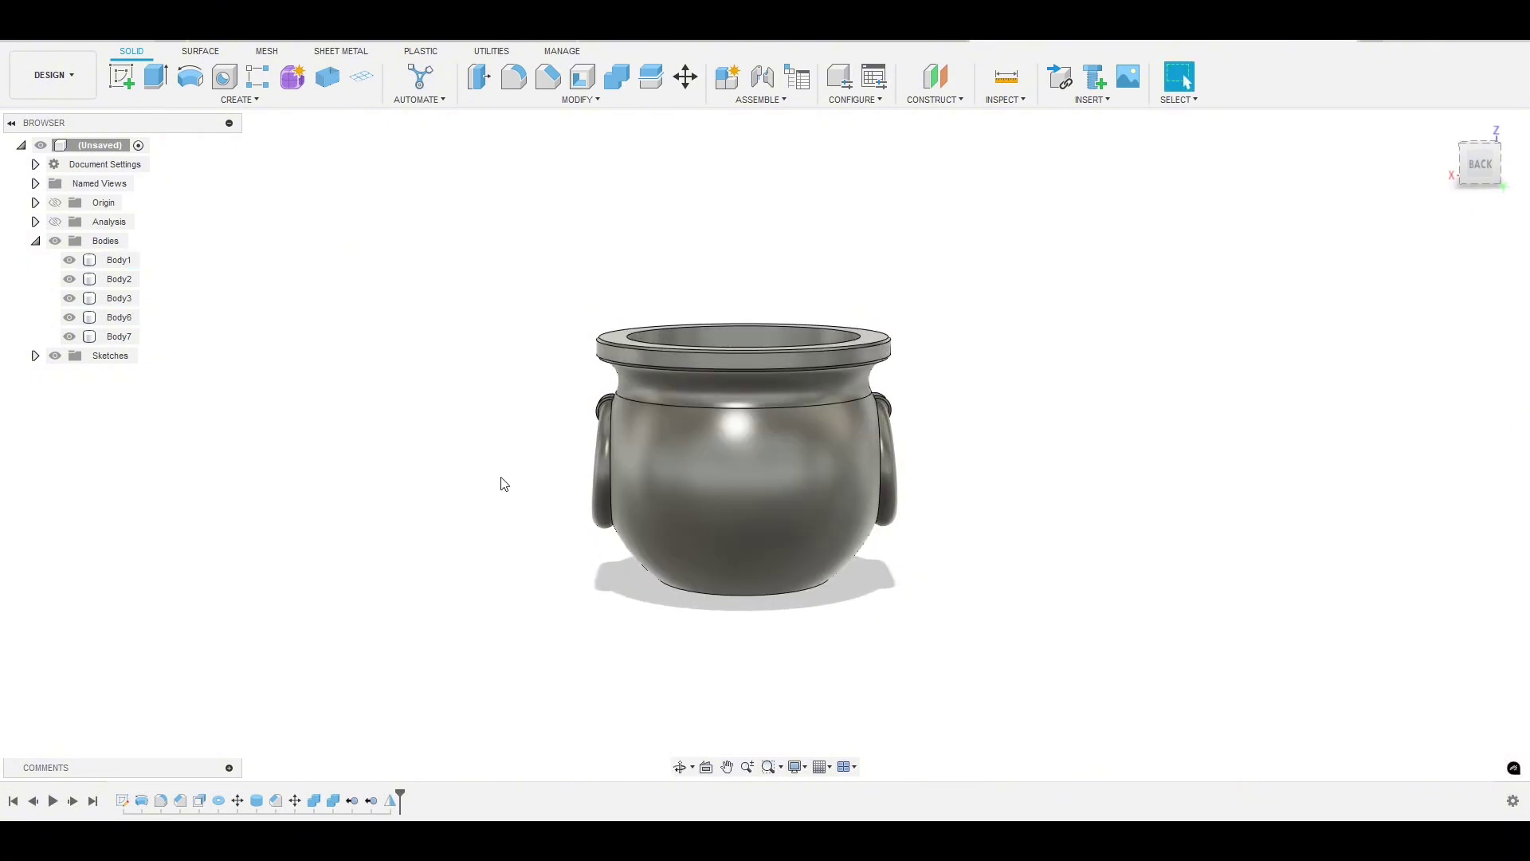
{"action": "middle_click_drag", "start_coordinate": [504, 484], "coordinate": [681, 413], "text": "shift"}
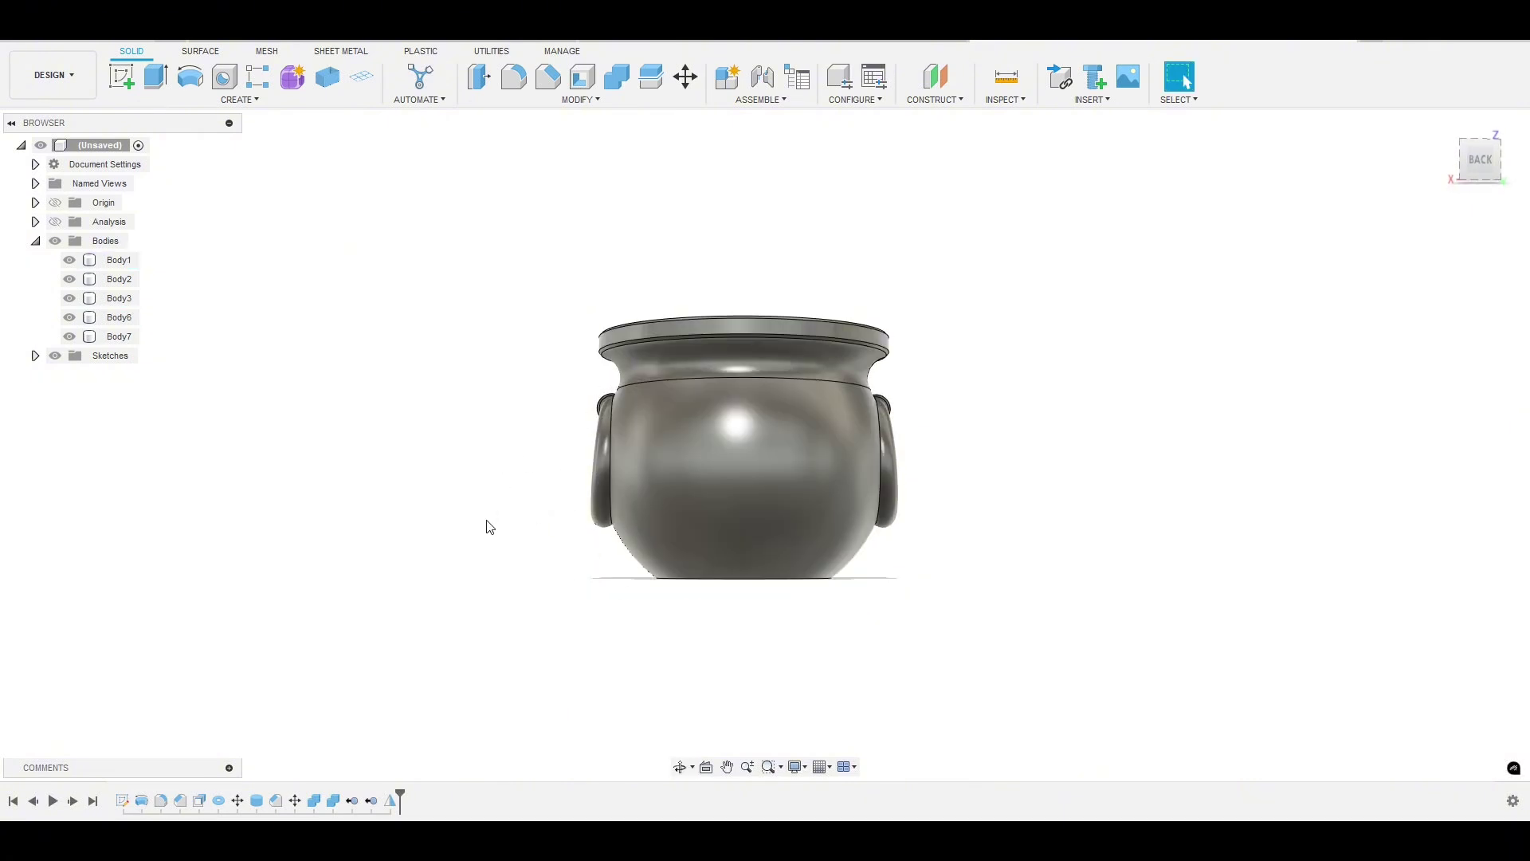
{"action": "middle_click_drag", "start_coordinate": [490, 526], "coordinate": [469, 548], "text": "shift"}
Step: Open the pot's base profile sketch, reposition its dimension labels for readability and finish the sketch
{"action": "double_click", "coordinate": [123, 801]}
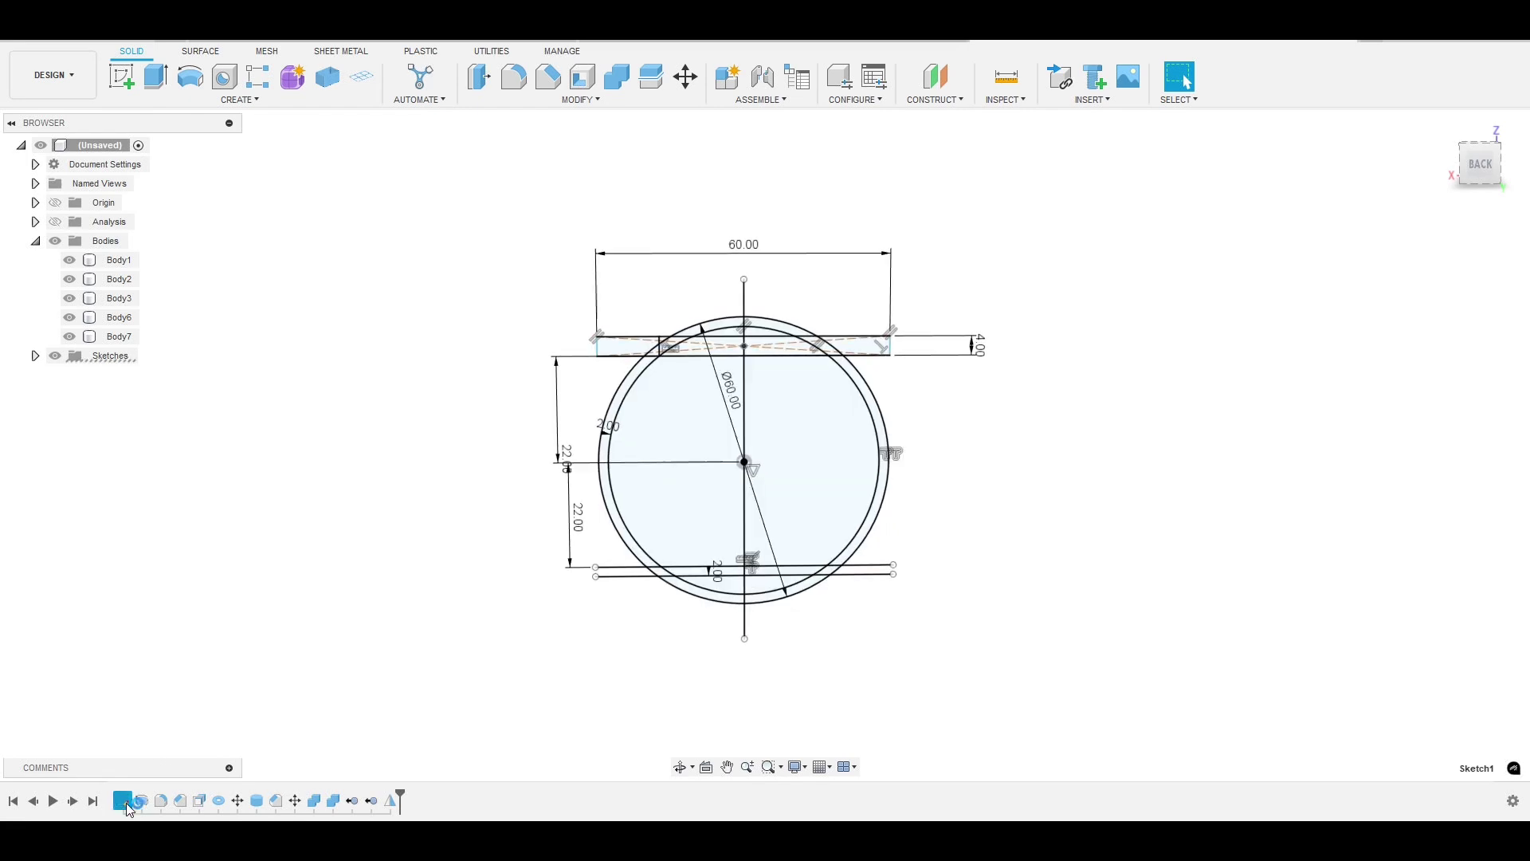
{"action": "left_click_drag", "start_coordinate": [732, 417], "coordinate": [697, 450]}
{"action": "left_click_drag", "start_coordinate": [526, 496], "coordinate": [511, 495]}
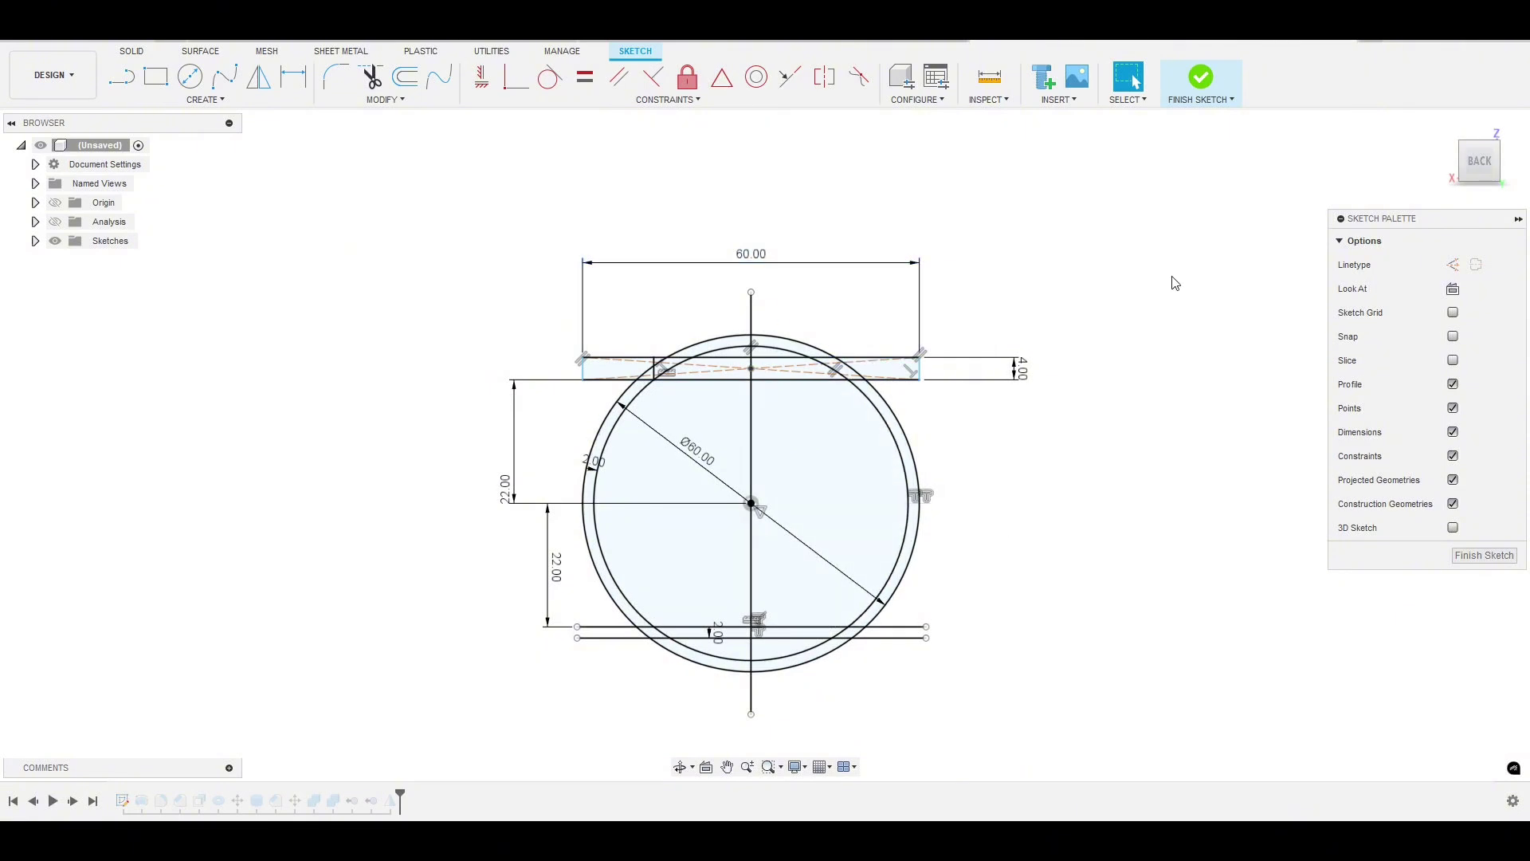
{"action": "left_click", "coordinate": [1203, 78]}
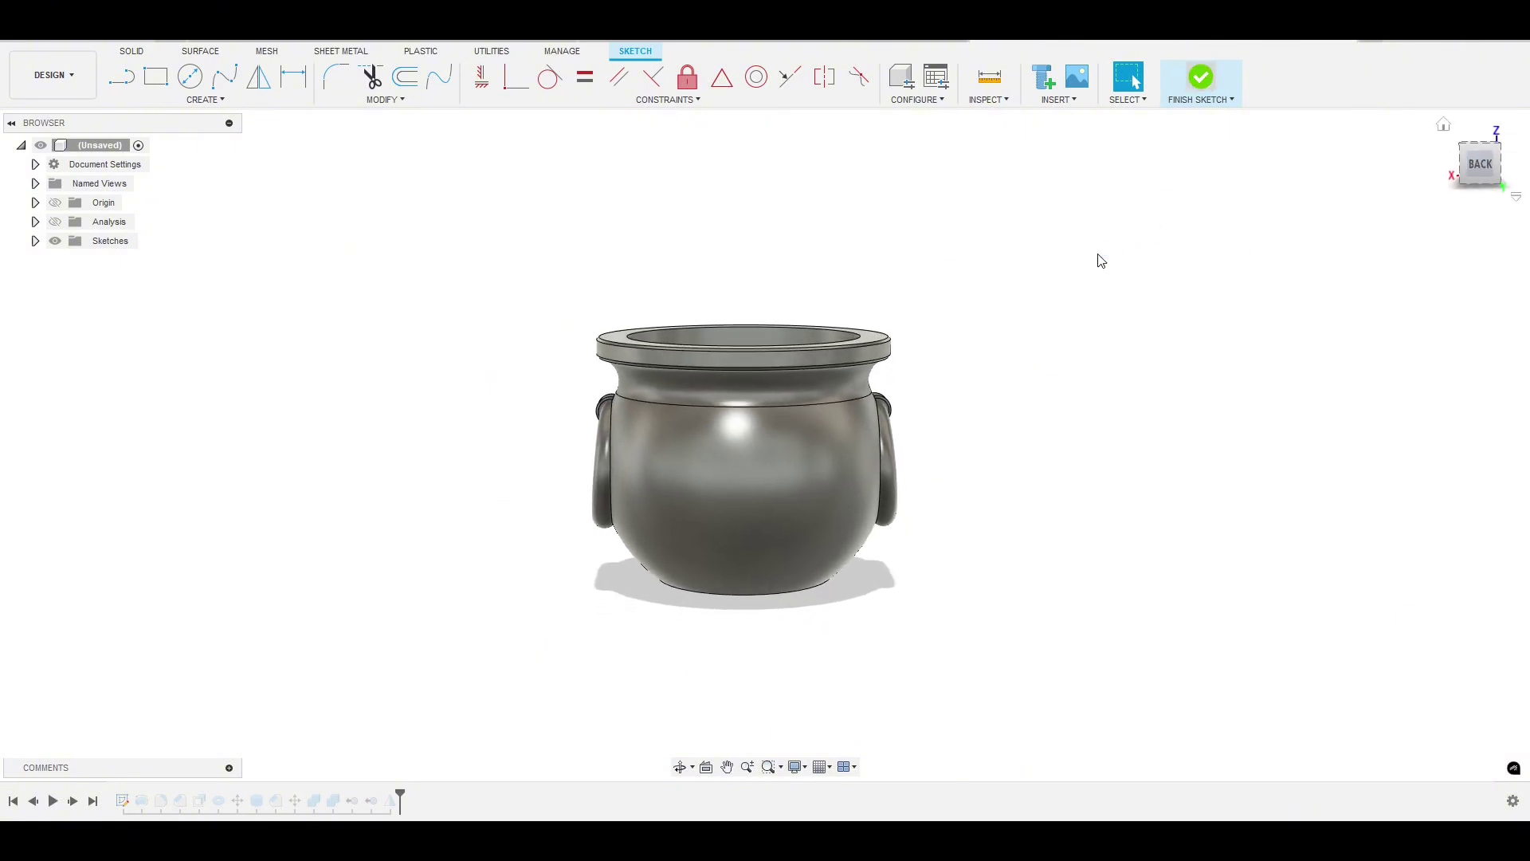
Step: Inspect the pot's curved front wall between the two handles from several angles
{"action": "middle_click_drag", "start_coordinate": [946, 488], "coordinate": [1212, 491], "text": "shift"}
{"action": "middle_click_drag", "start_coordinate": [1071, 494], "coordinate": [1002, 555], "text": "shift"}
{"action": "middle_click_drag", "start_coordinate": [926, 611], "coordinate": [1036, 617], "text": "shift"}
{"action": "left_click", "coordinate": [877, 509]}
{"action": "key", "text": "Escape"}
{"action": "left_click", "coordinate": [824, 507]}
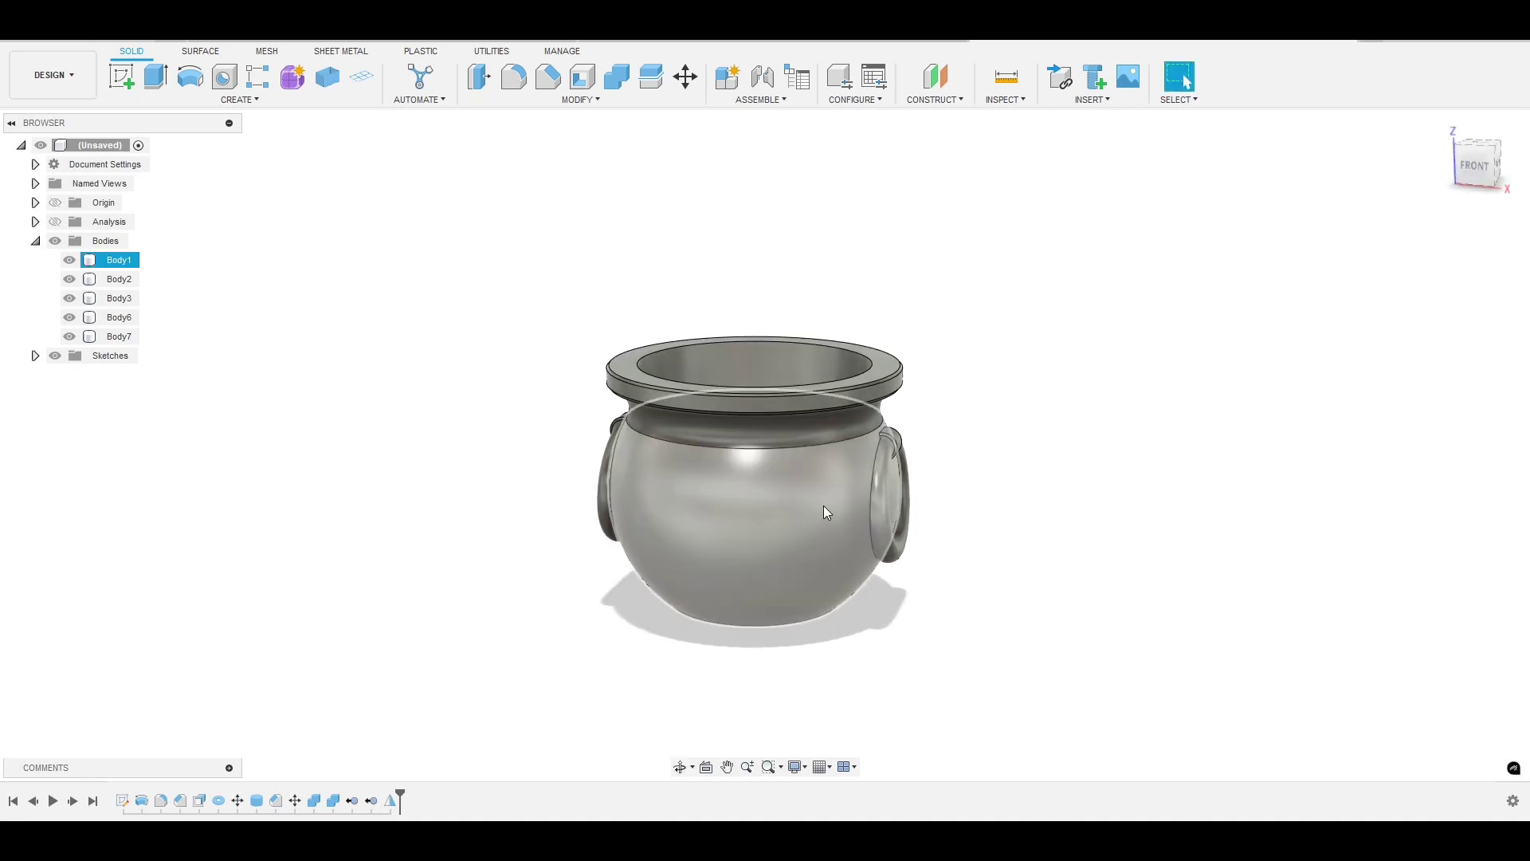
{"action": "middle_click_drag", "start_coordinate": [722, 502], "coordinate": [693, 453], "text": "shift"}
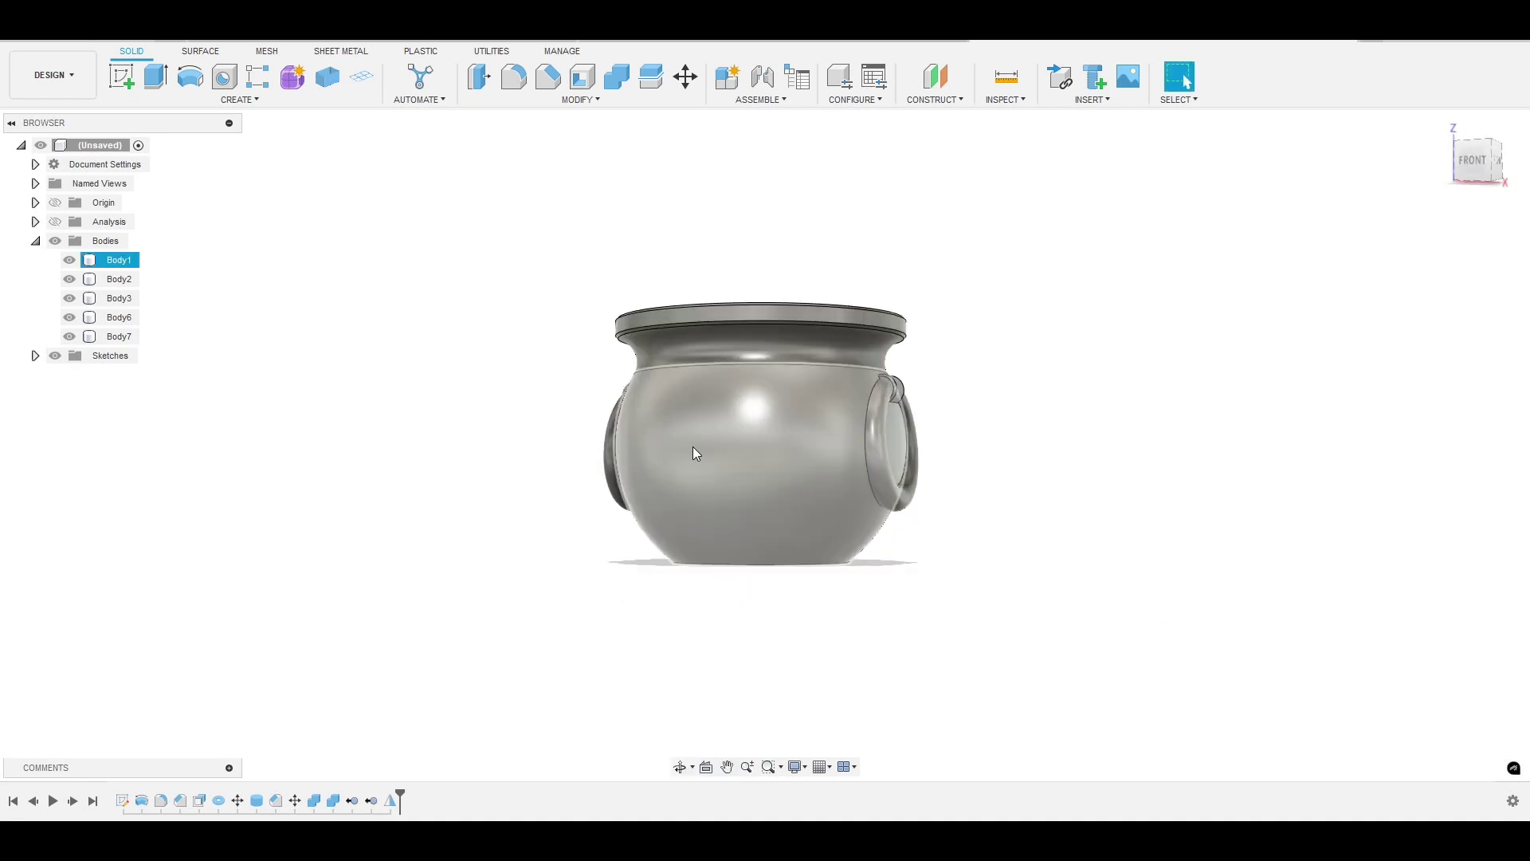
{"action": "left_click", "coordinate": [539, 487]}
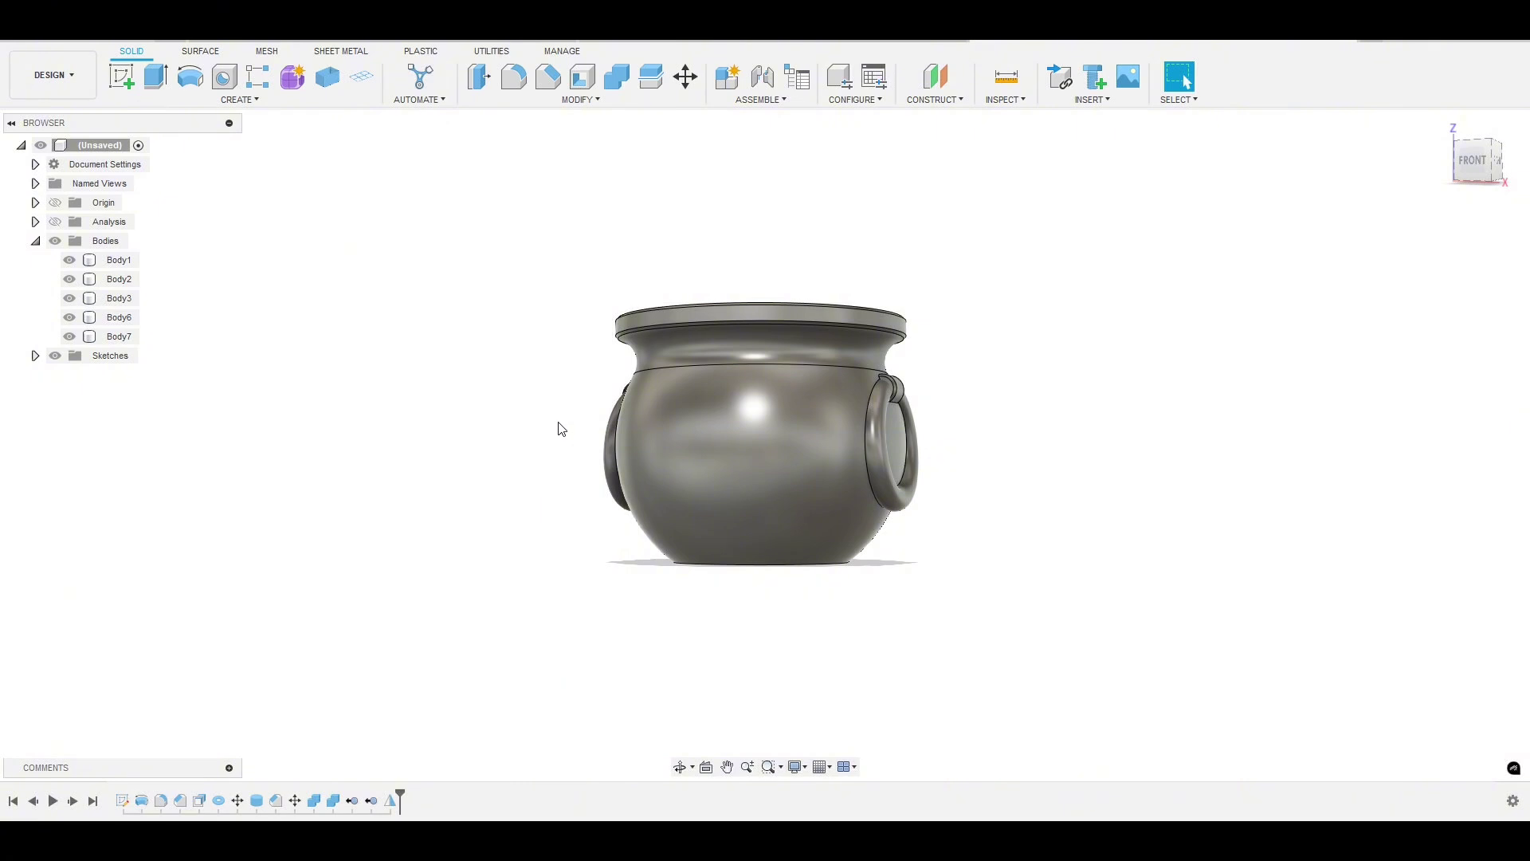
Step: Create a construction plane offset -45 mm from the XZ origin plane, in front of the pot
{"action": "left_click", "coordinate": [943, 85]}
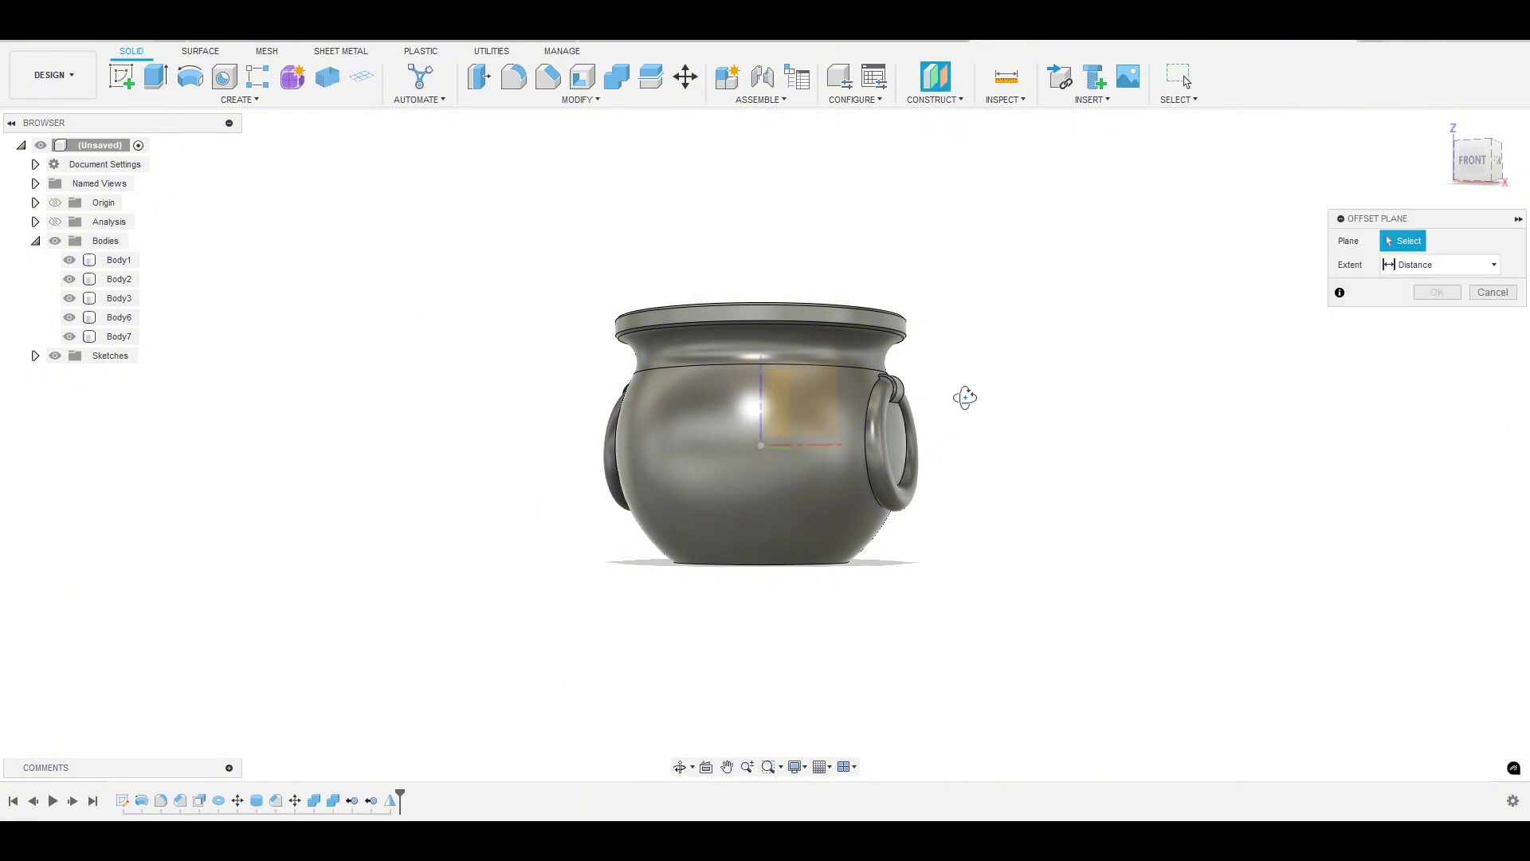
{"action": "left_click", "coordinate": [802, 402]}
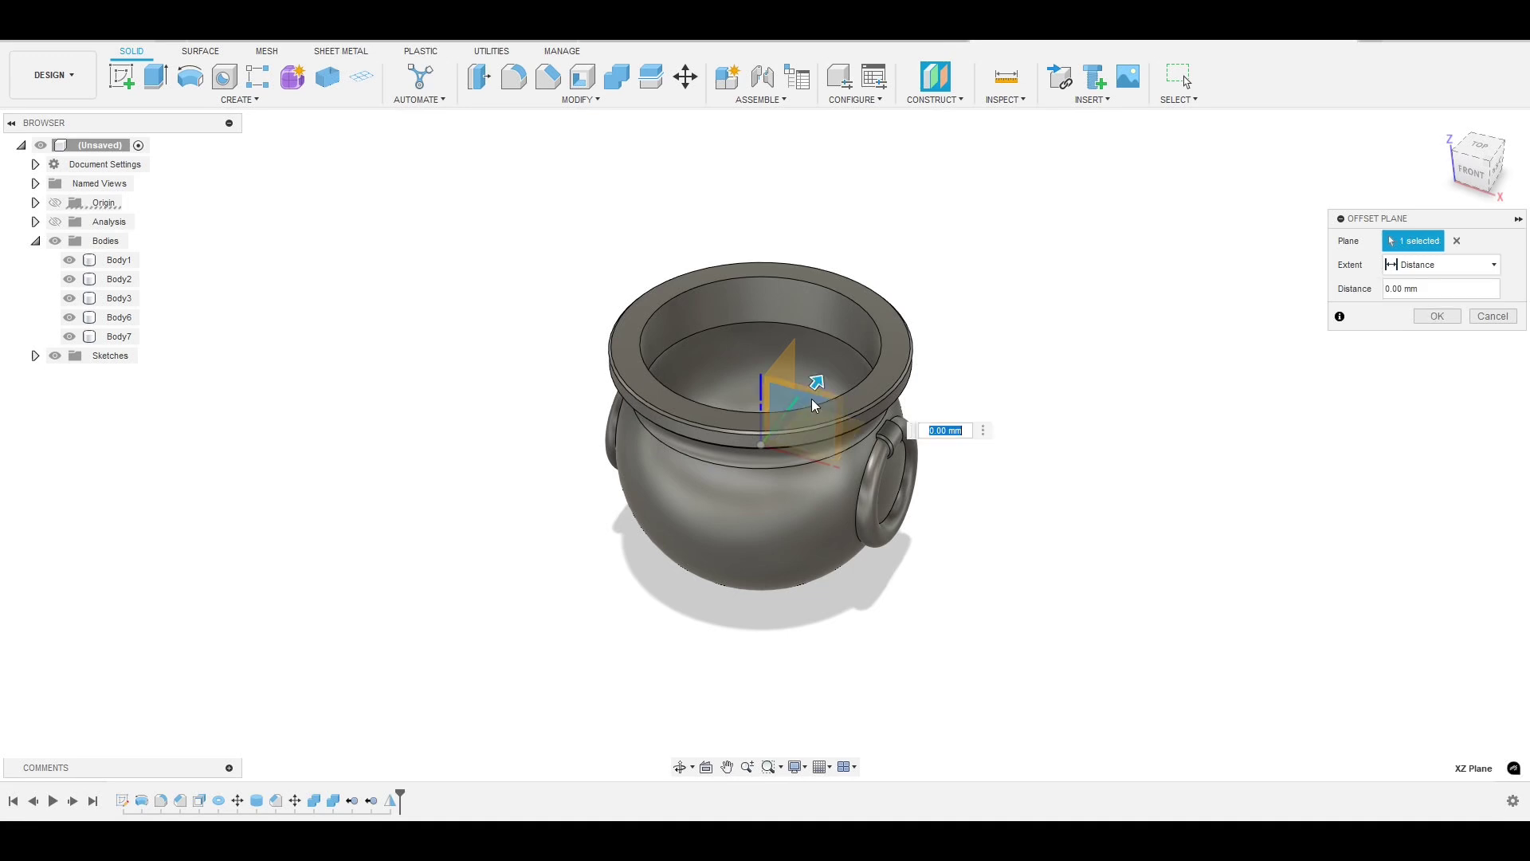
{"action": "left_click_drag", "start_coordinate": [826, 384], "coordinate": [700, 529]}
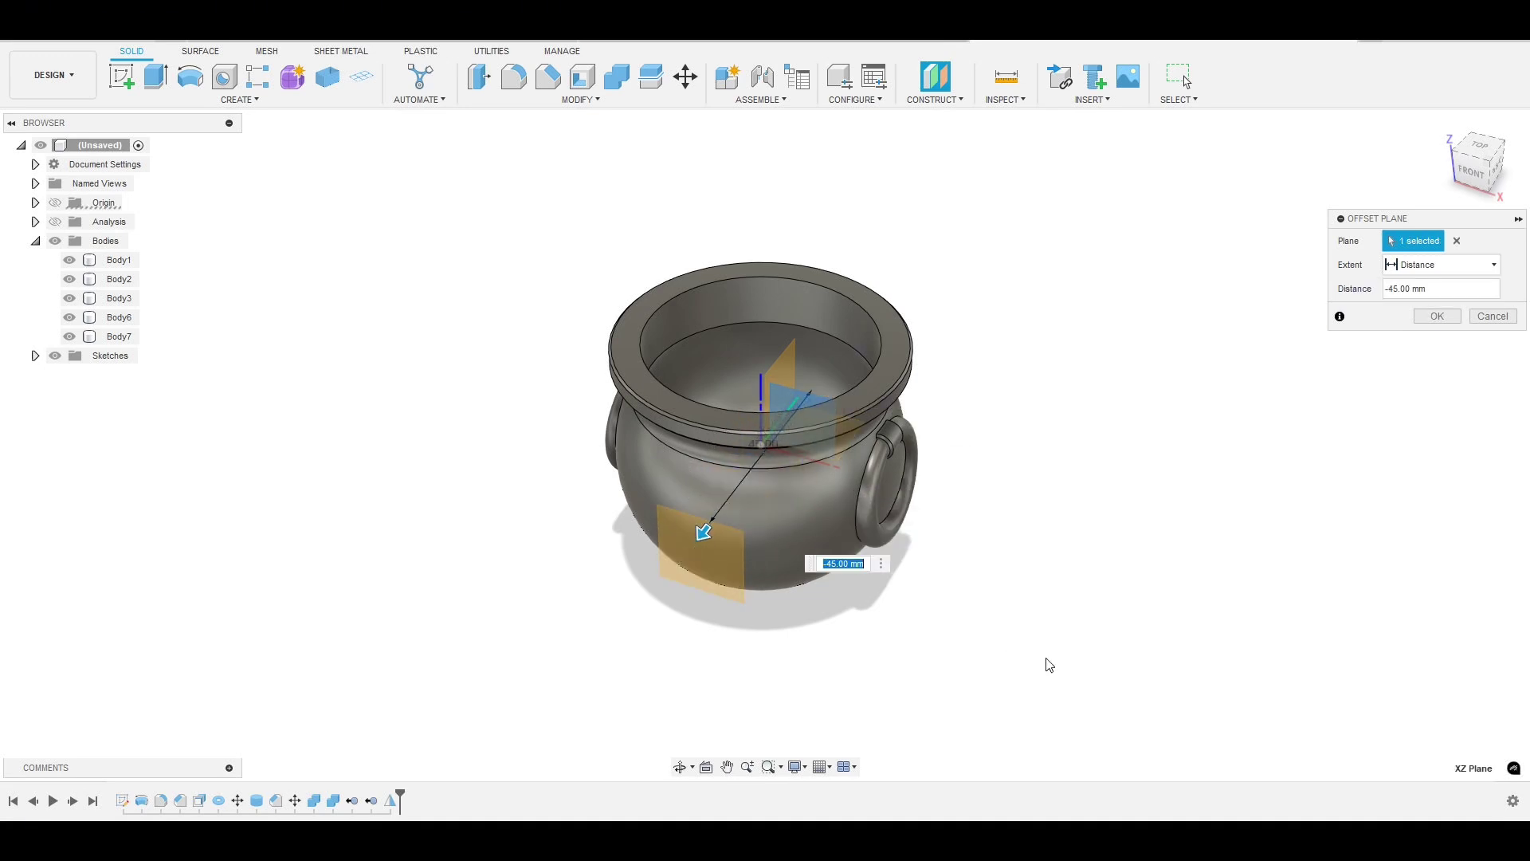
{"action": "middle_click_drag", "start_coordinate": [1049, 663], "coordinate": [956, 637], "text": "shift"}
{"action": "left_click", "coordinate": [1437, 316]}
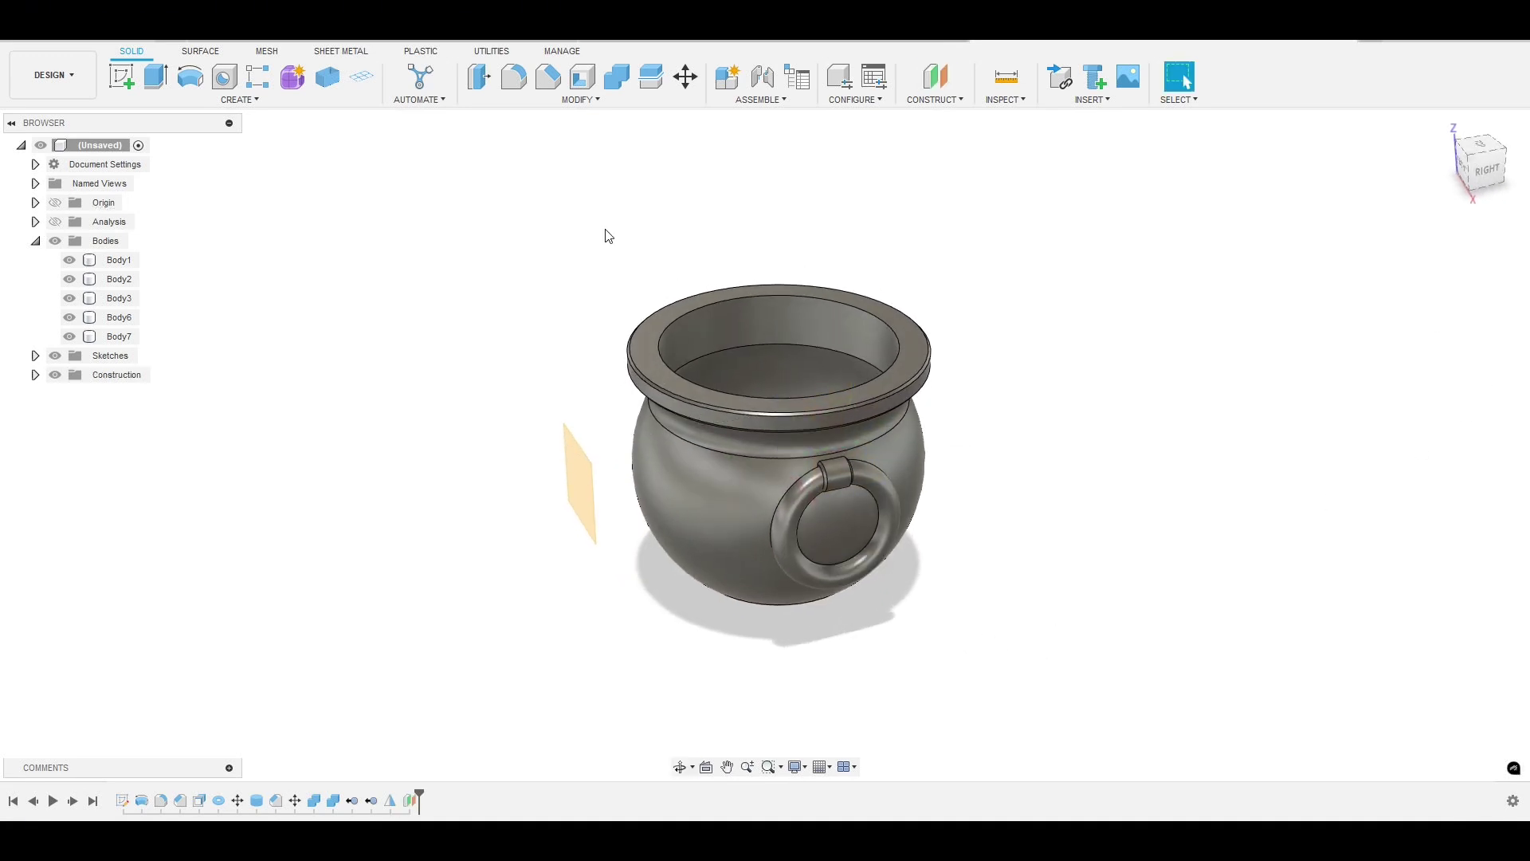
Step: Start a sketch on the offset plane and place a text box across the front of the pot
{"action": "left_click", "coordinate": [121, 76]}
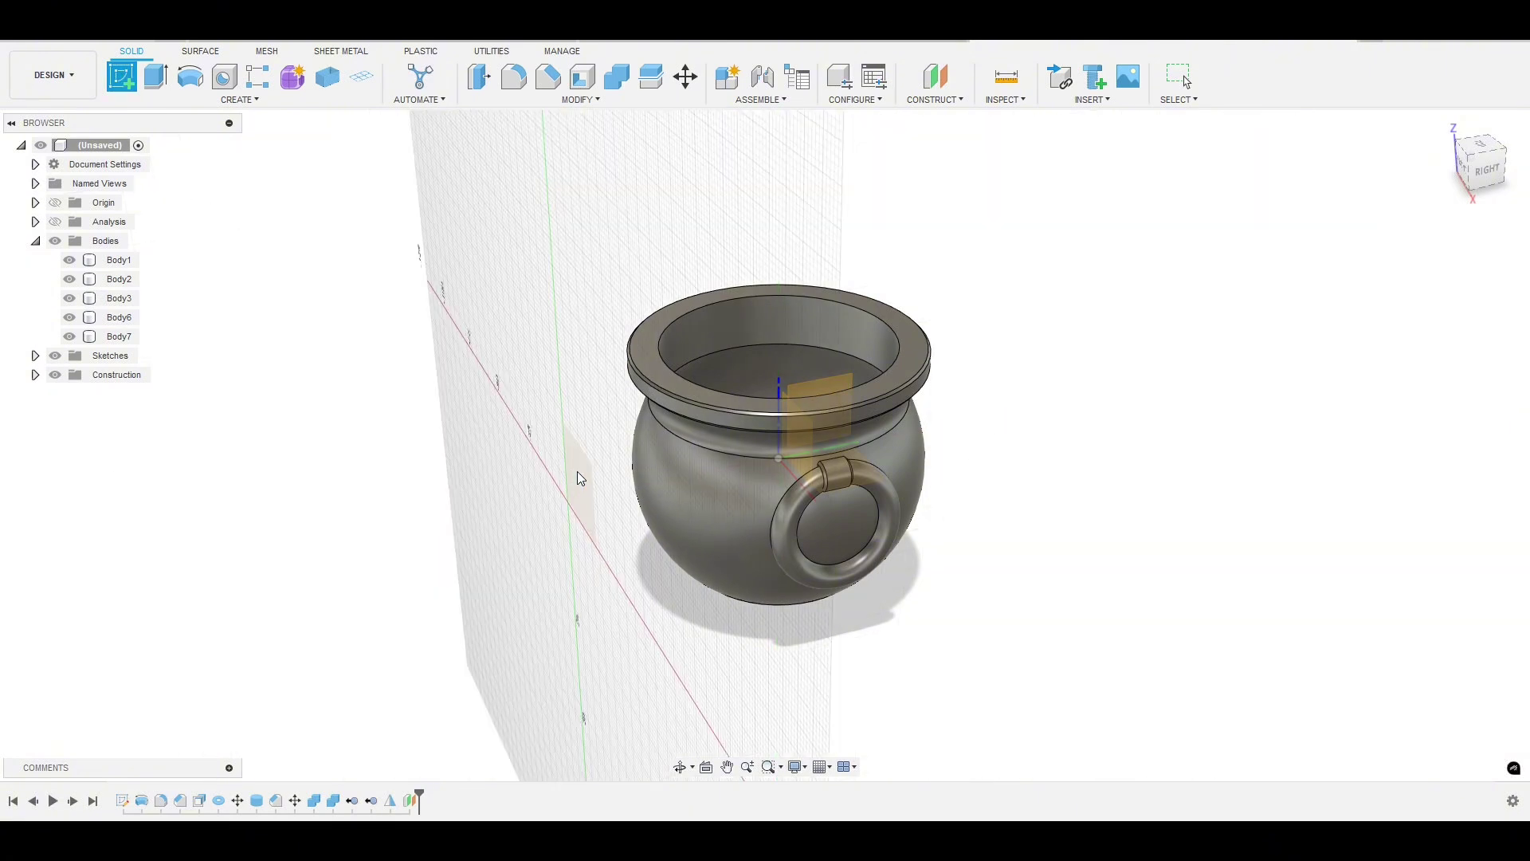
{"action": "left_click", "coordinate": [577, 471]}
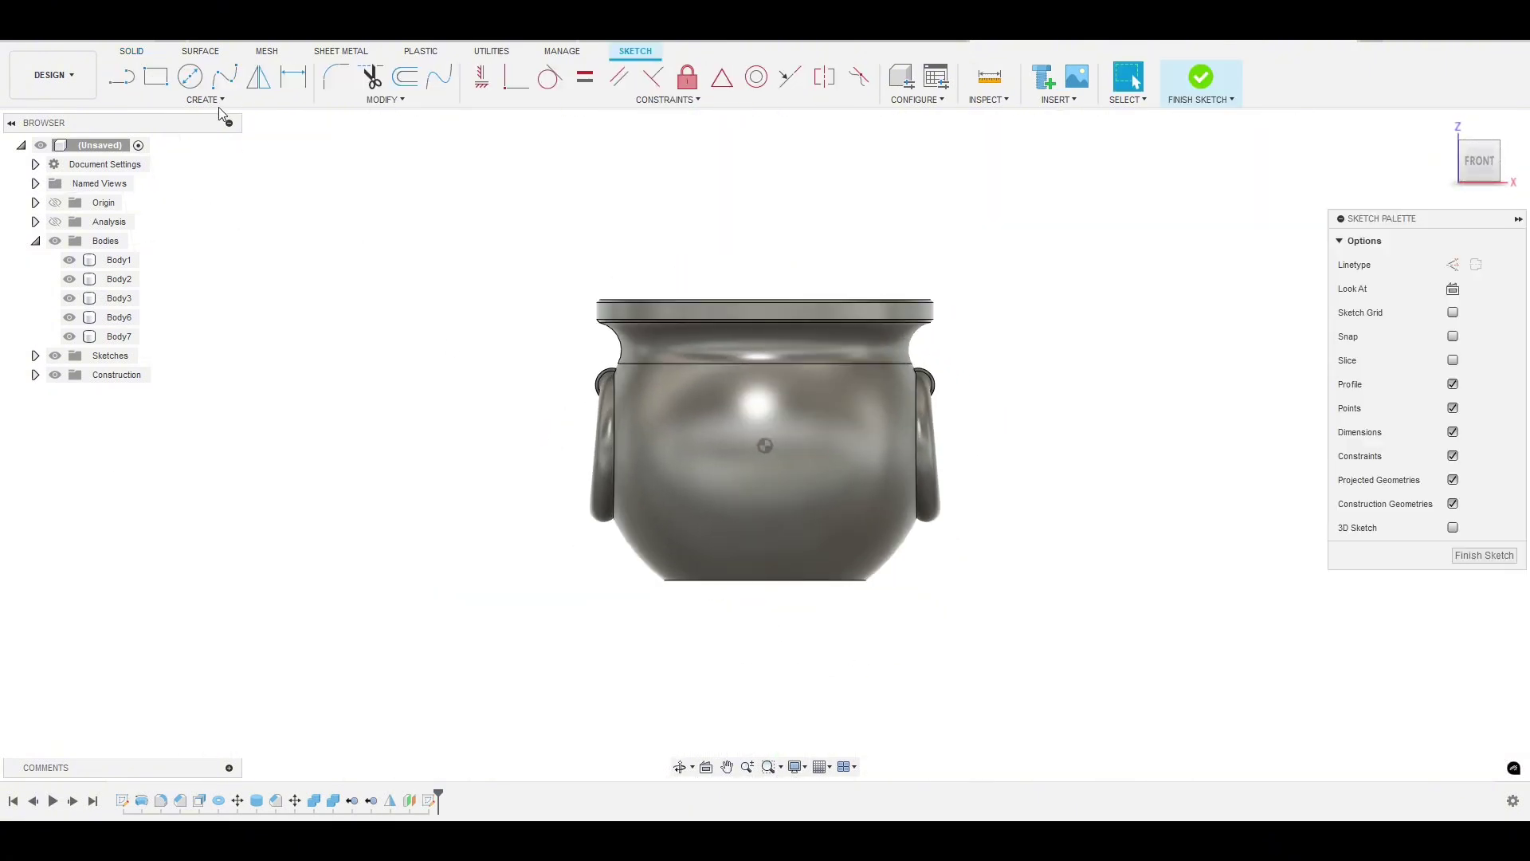
{"action": "left_click", "coordinate": [220, 101]}
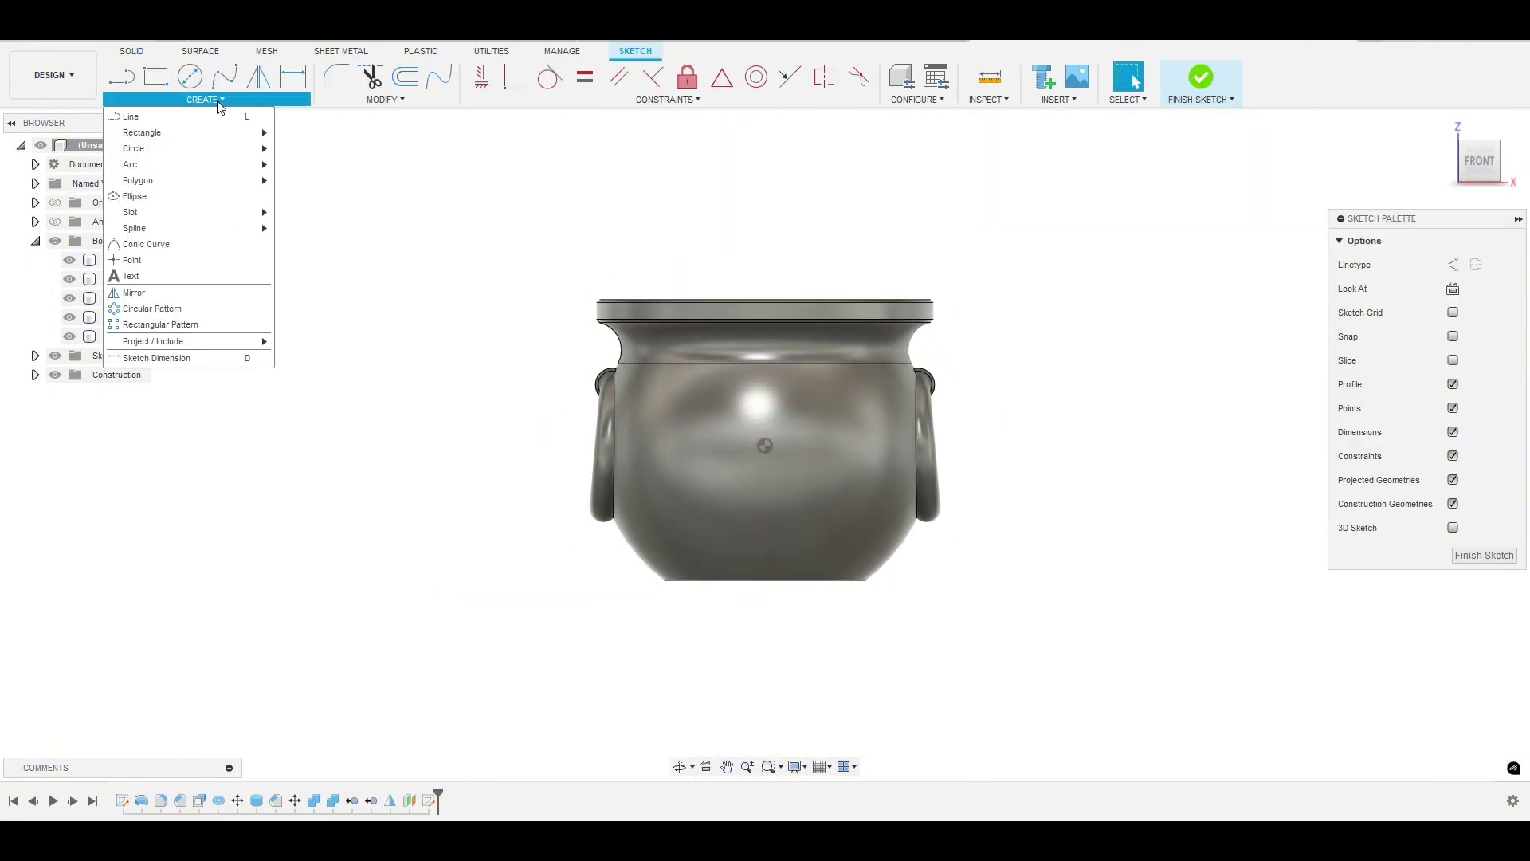
{"action": "left_click", "coordinate": [191, 276]}
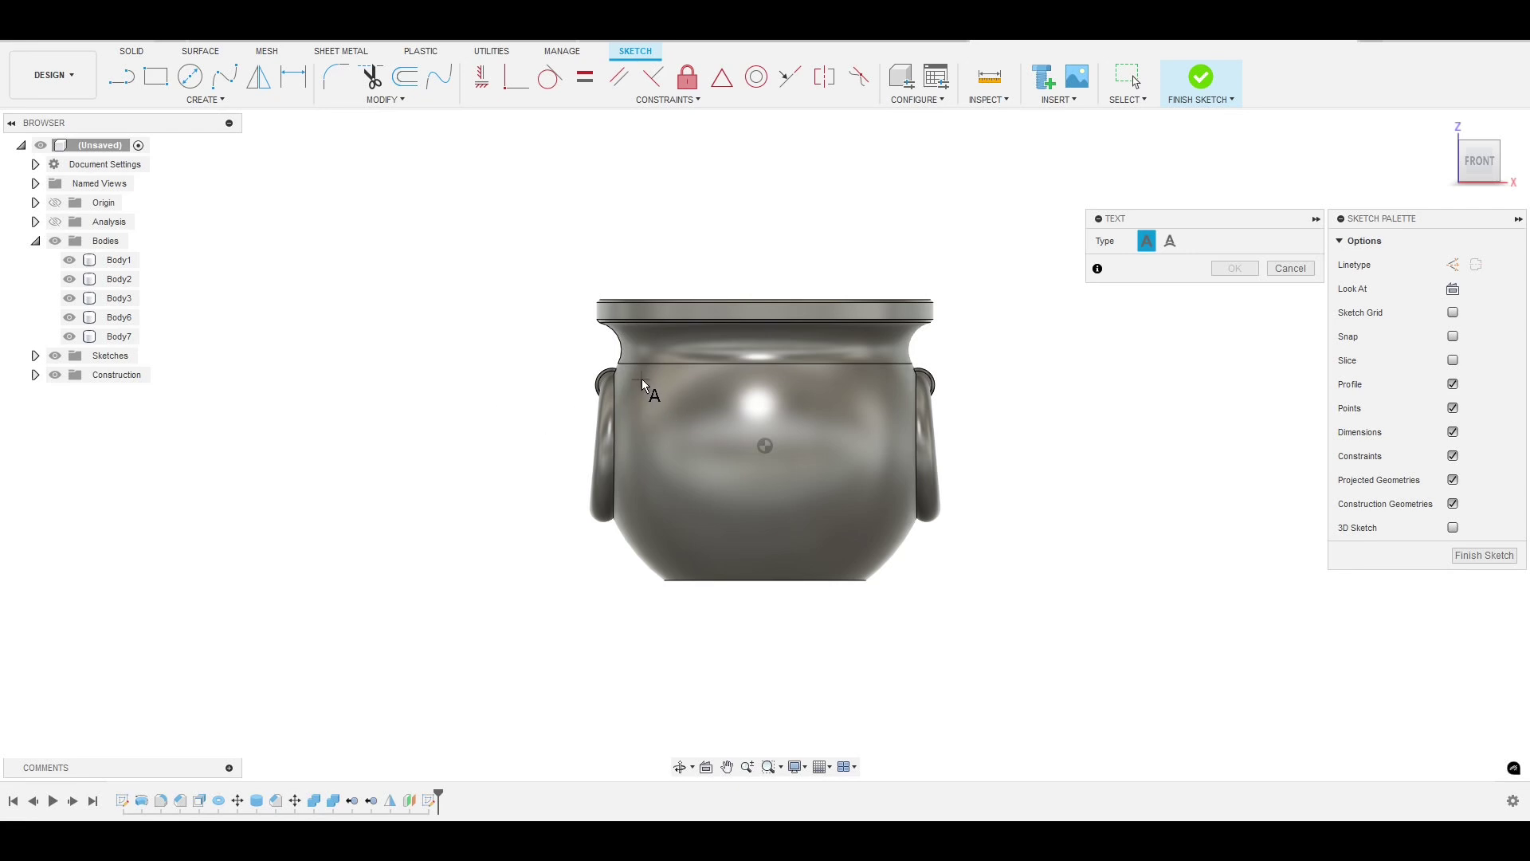
{"action": "left_click", "coordinate": [887, 505]}
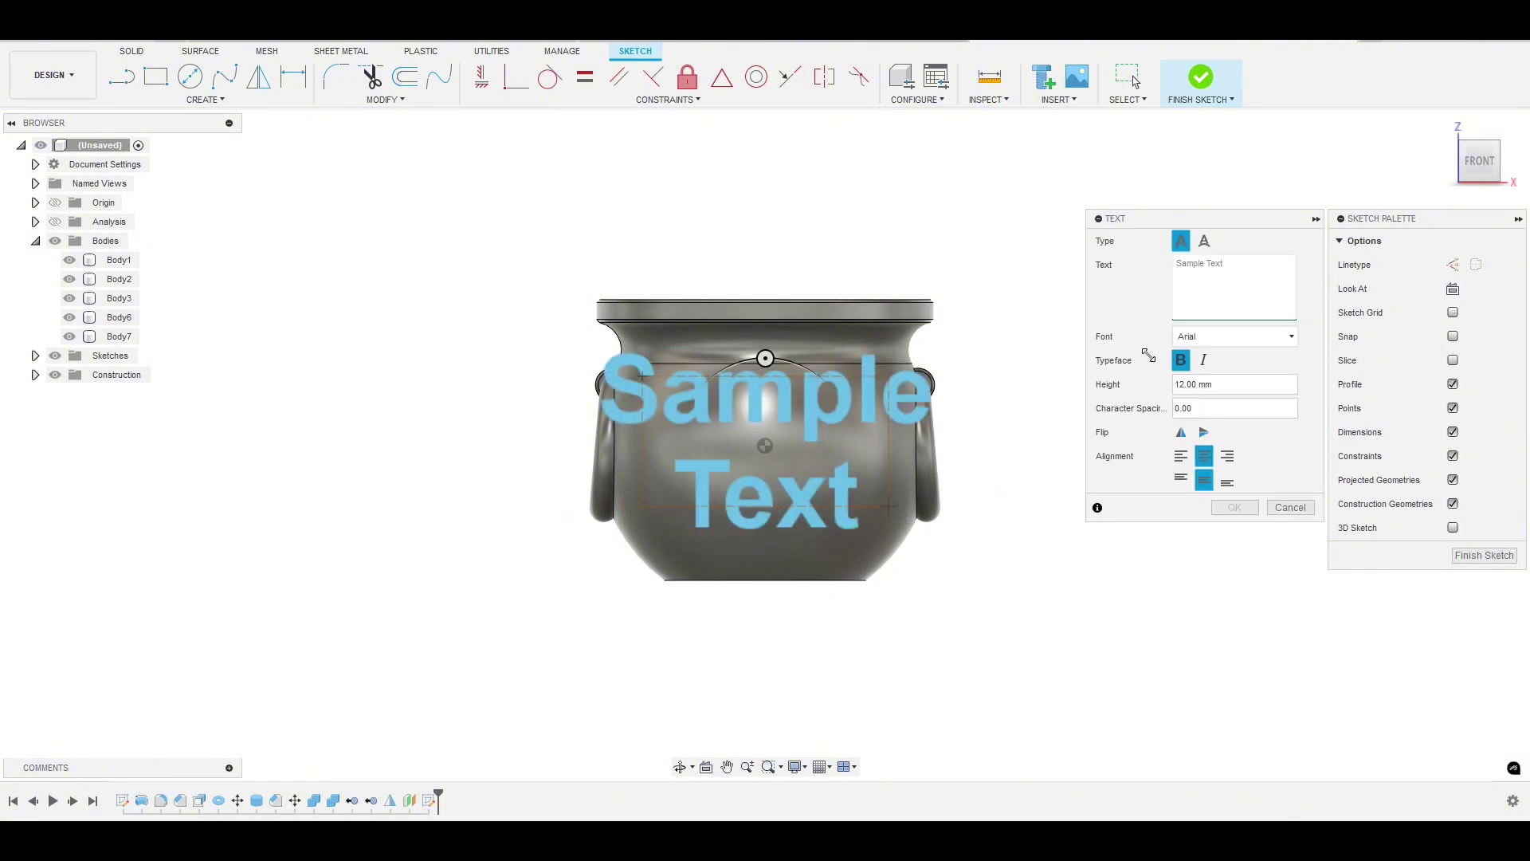
Step: Enter the first name in capitals as bold Arial text, 12 mm high and centred in its box
{"action": "type", "text": "MILA"}
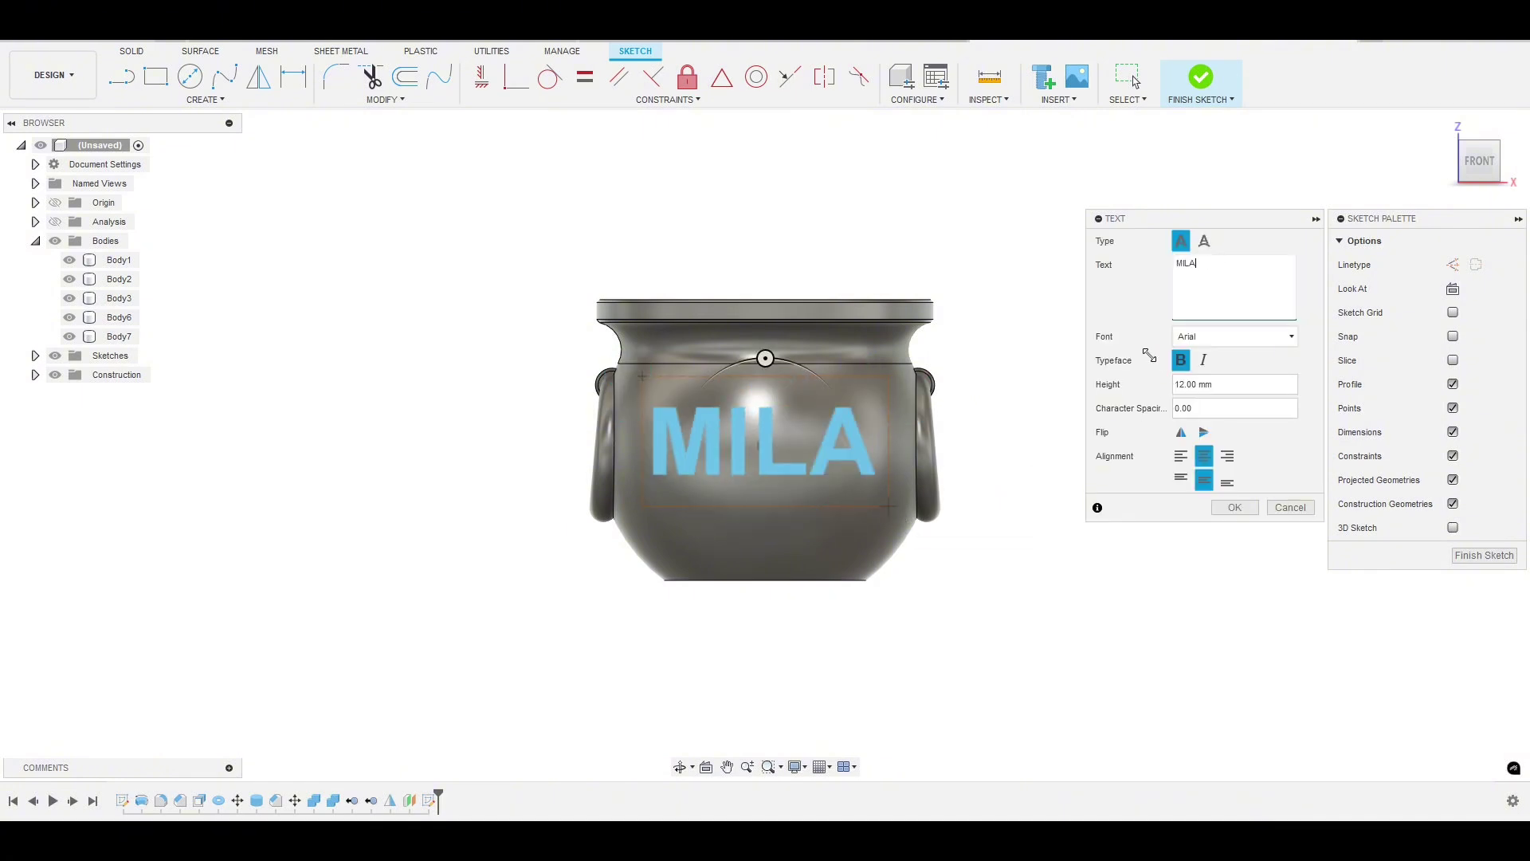
{"action": "left_click", "coordinate": [1182, 456]}
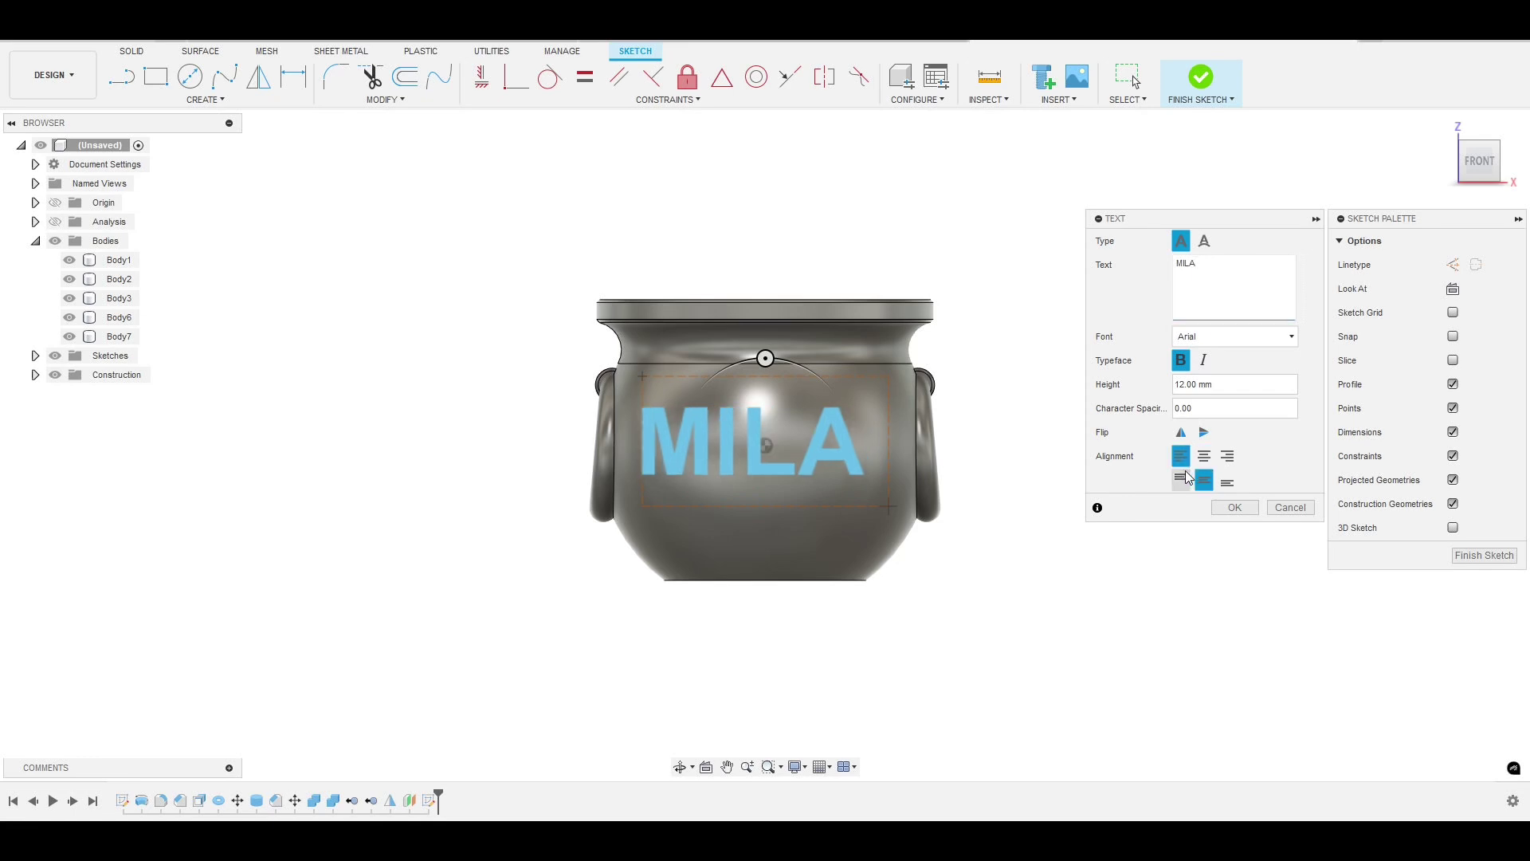
{"action": "left_click", "coordinate": [1204, 455]}
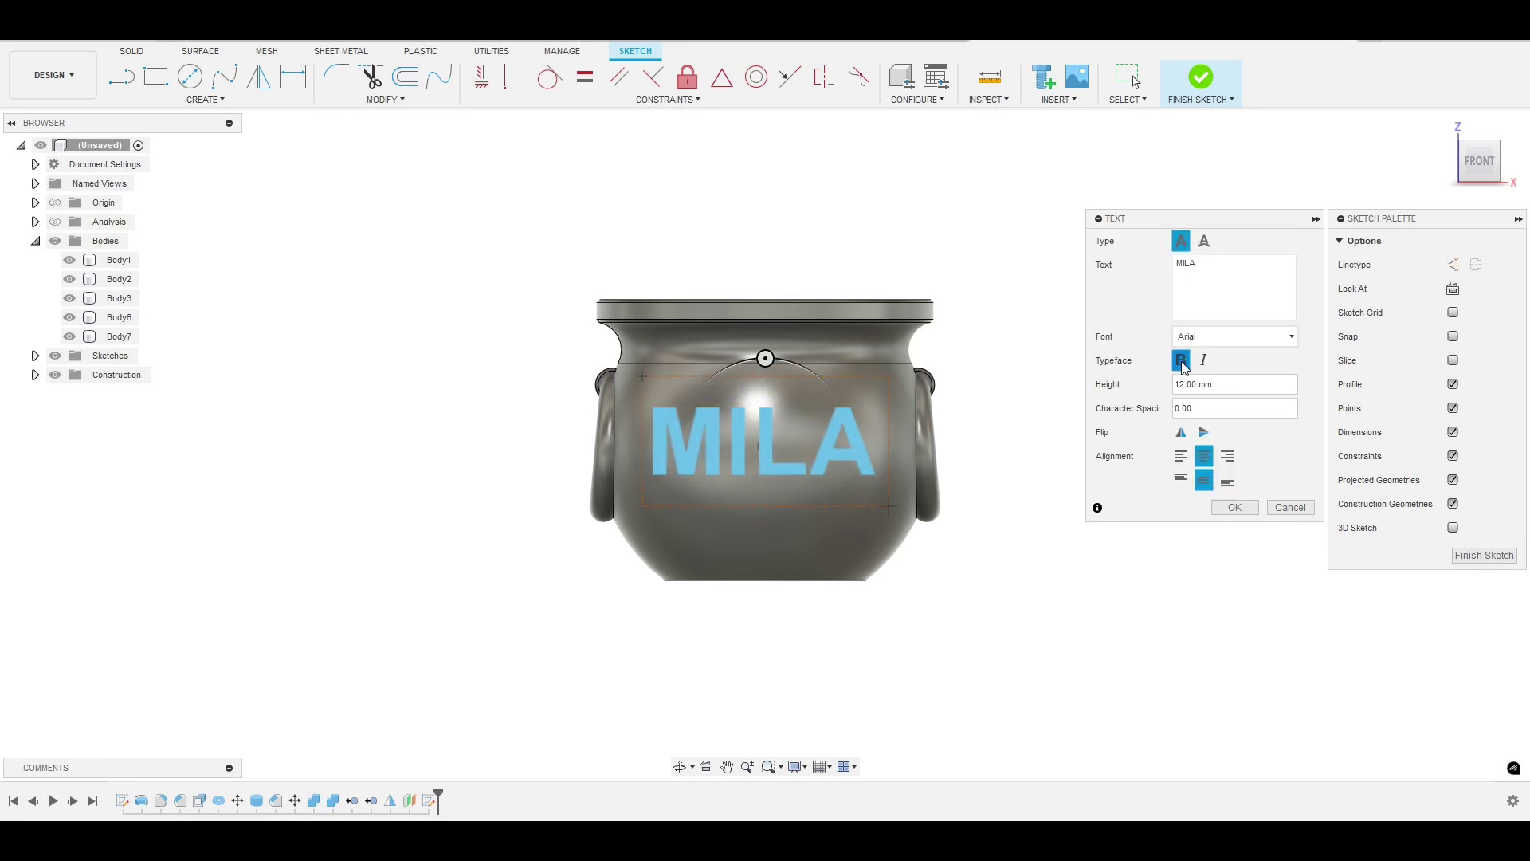
{"action": "left_click", "coordinate": [1243, 506]}
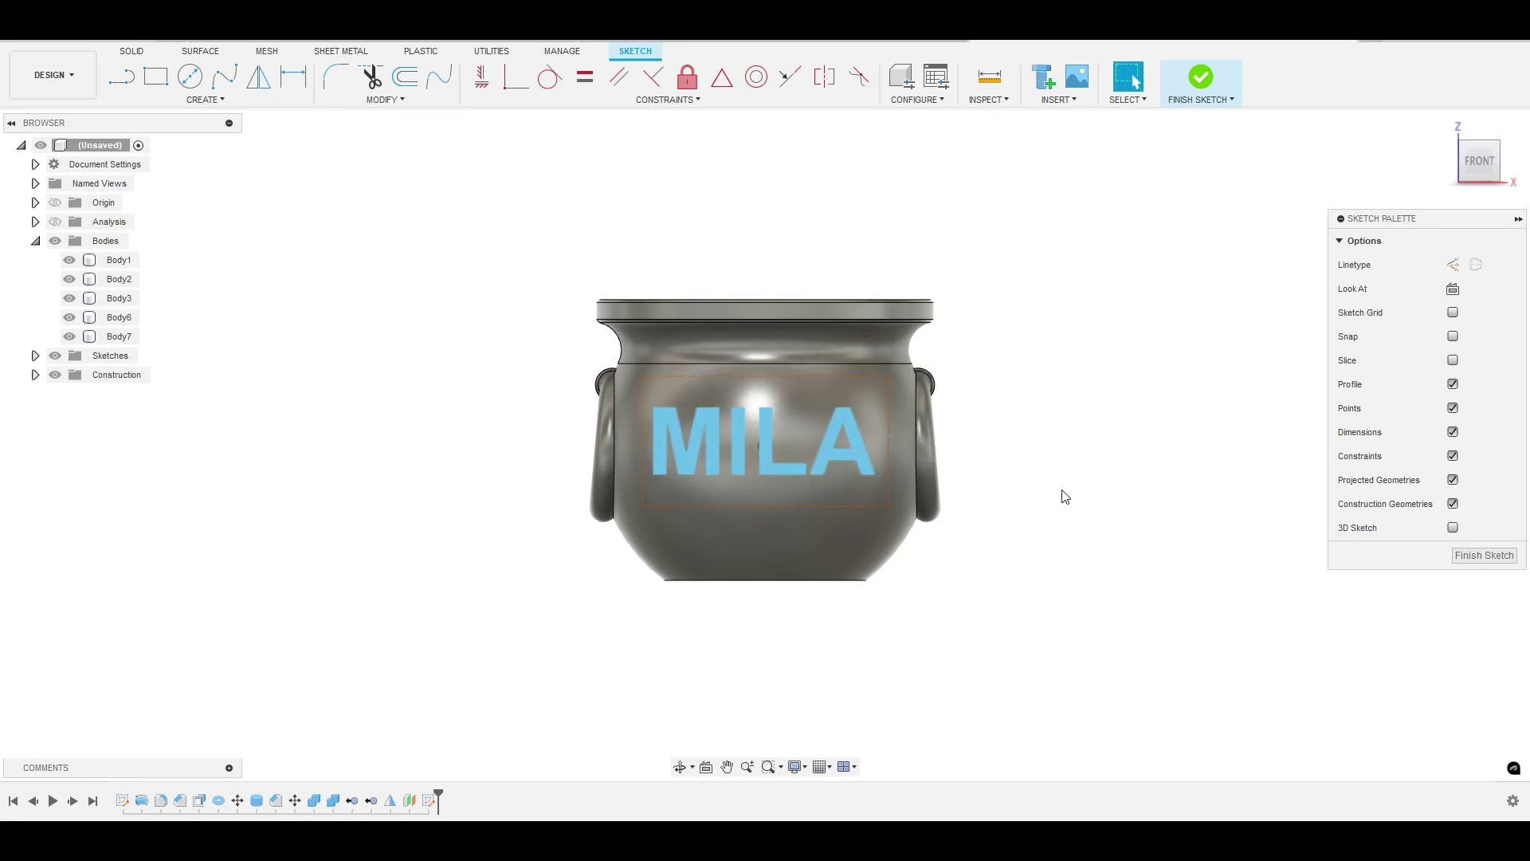
{"action": "middle_click_drag", "start_coordinate": [1066, 497], "coordinate": [1001, 531], "text": "shift"}
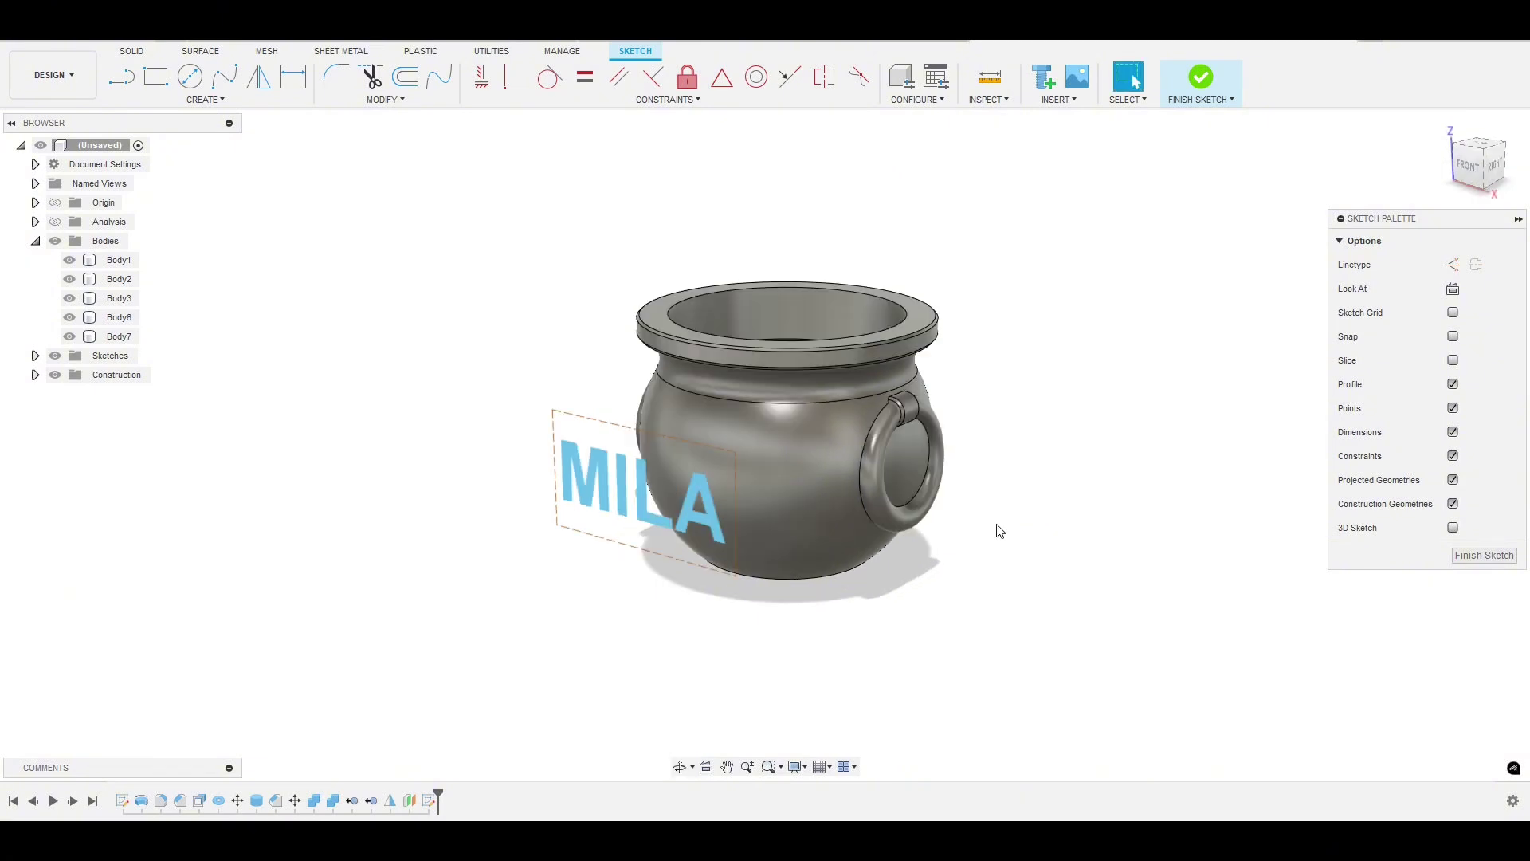
{"action": "left_click", "coordinate": [593, 438]}
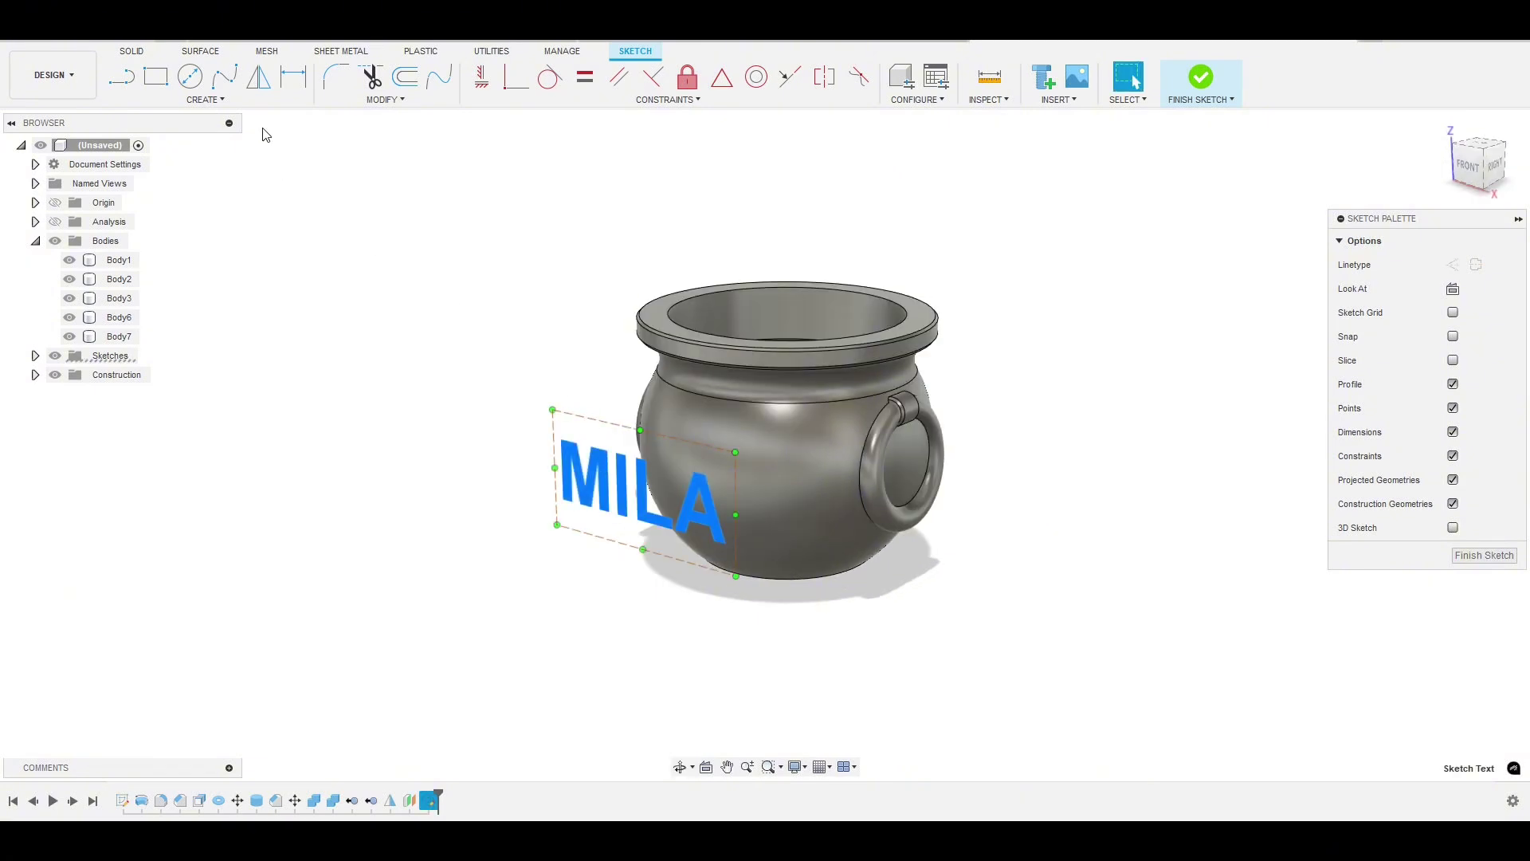
{"action": "left_click", "coordinate": [469, 460]}
{"action": "left_click", "coordinate": [585, 470]}
{"action": "left_click", "coordinate": [198, 100]}
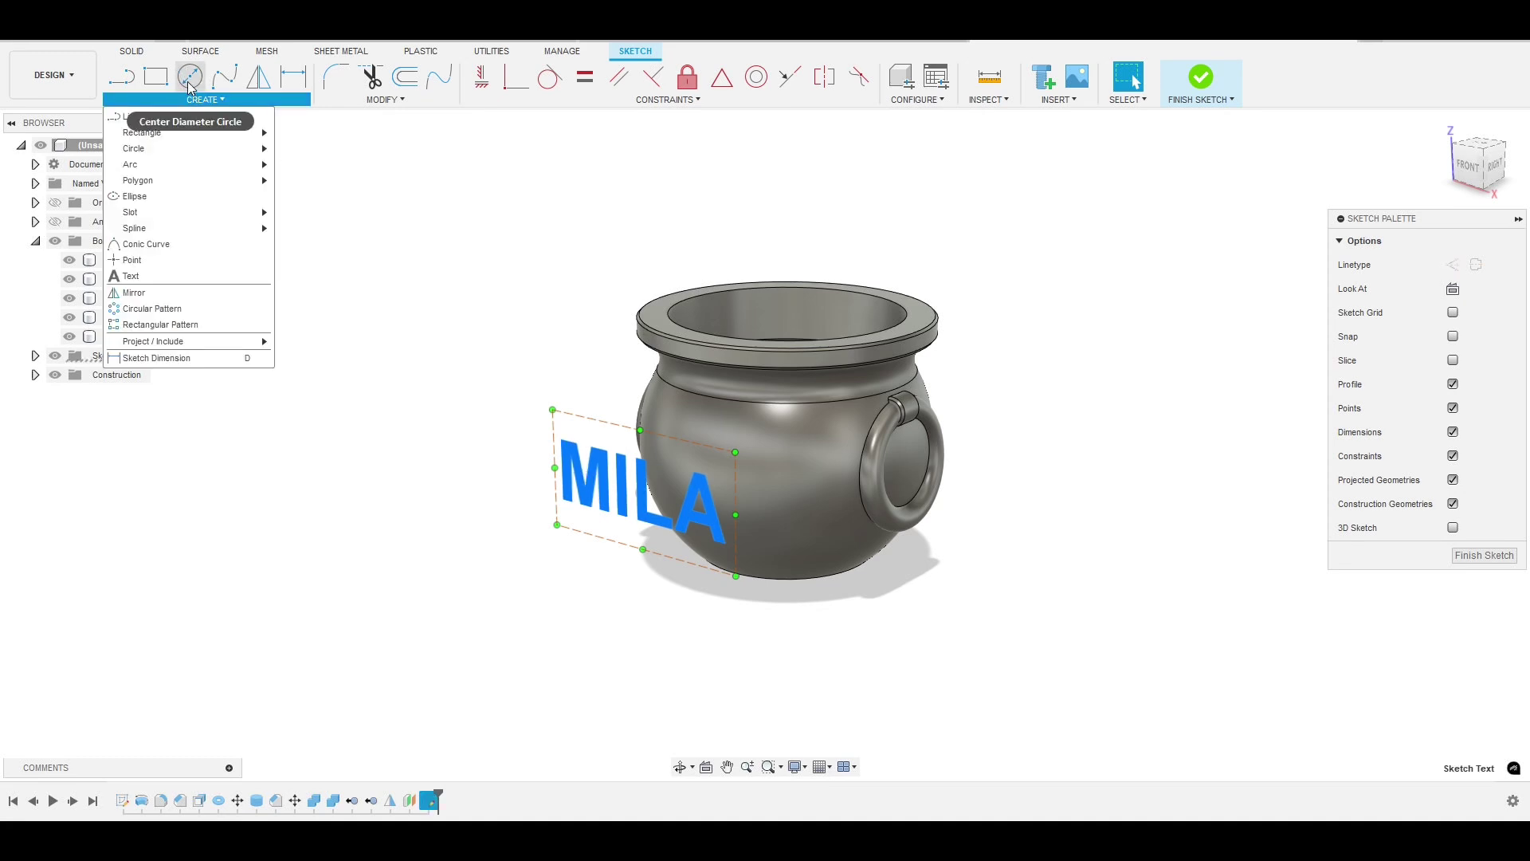
{"action": "left_click", "coordinate": [480, 204]}
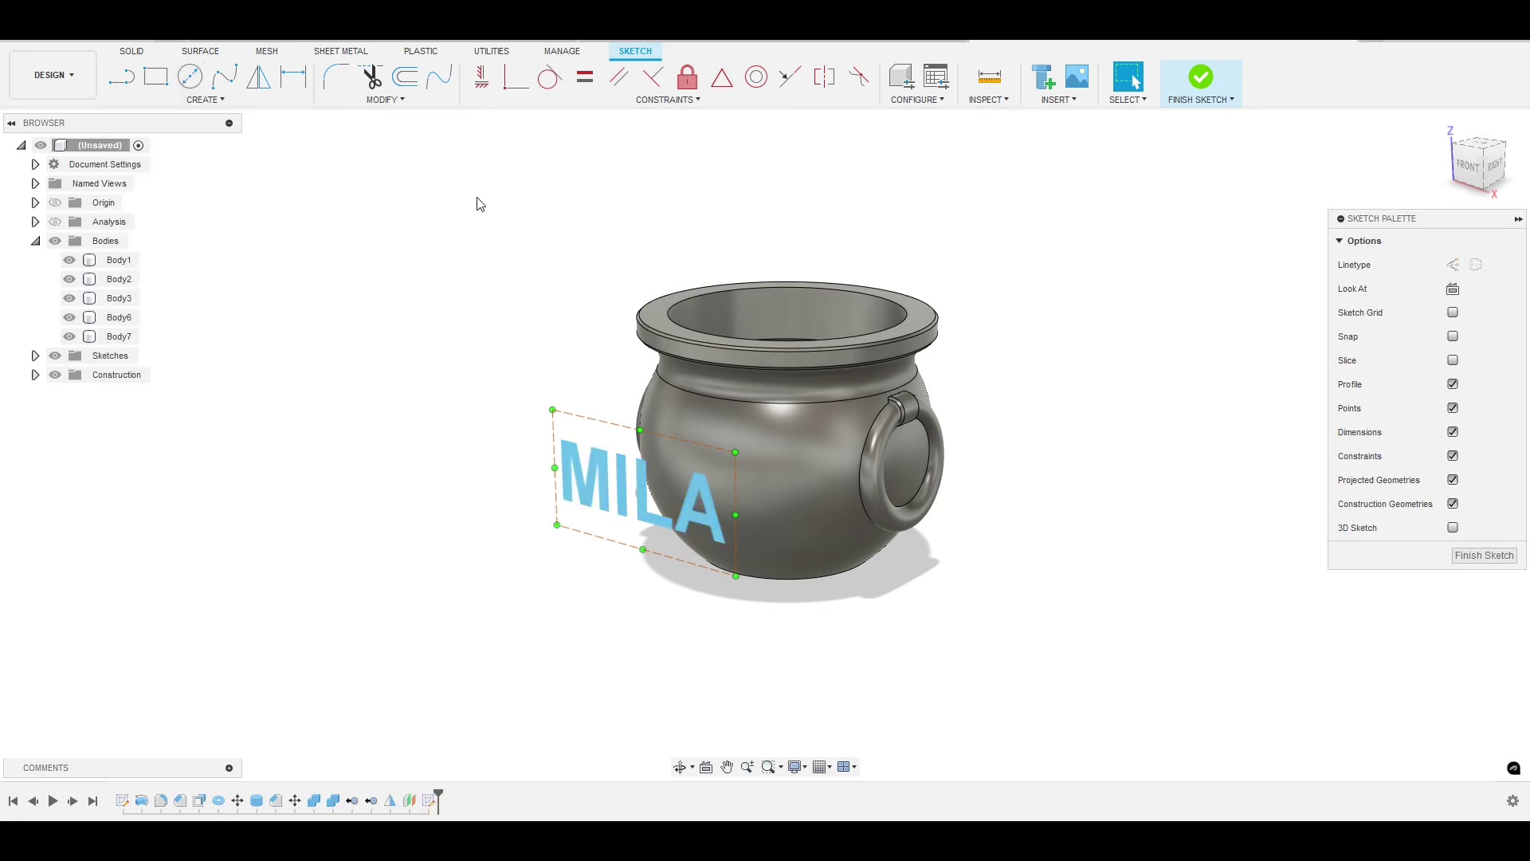
Step: Finish the text sketch and start an Emboss with the name as the profile and the pot's curved outer wall as the face
{"action": "left_click", "coordinate": [1199, 78]}
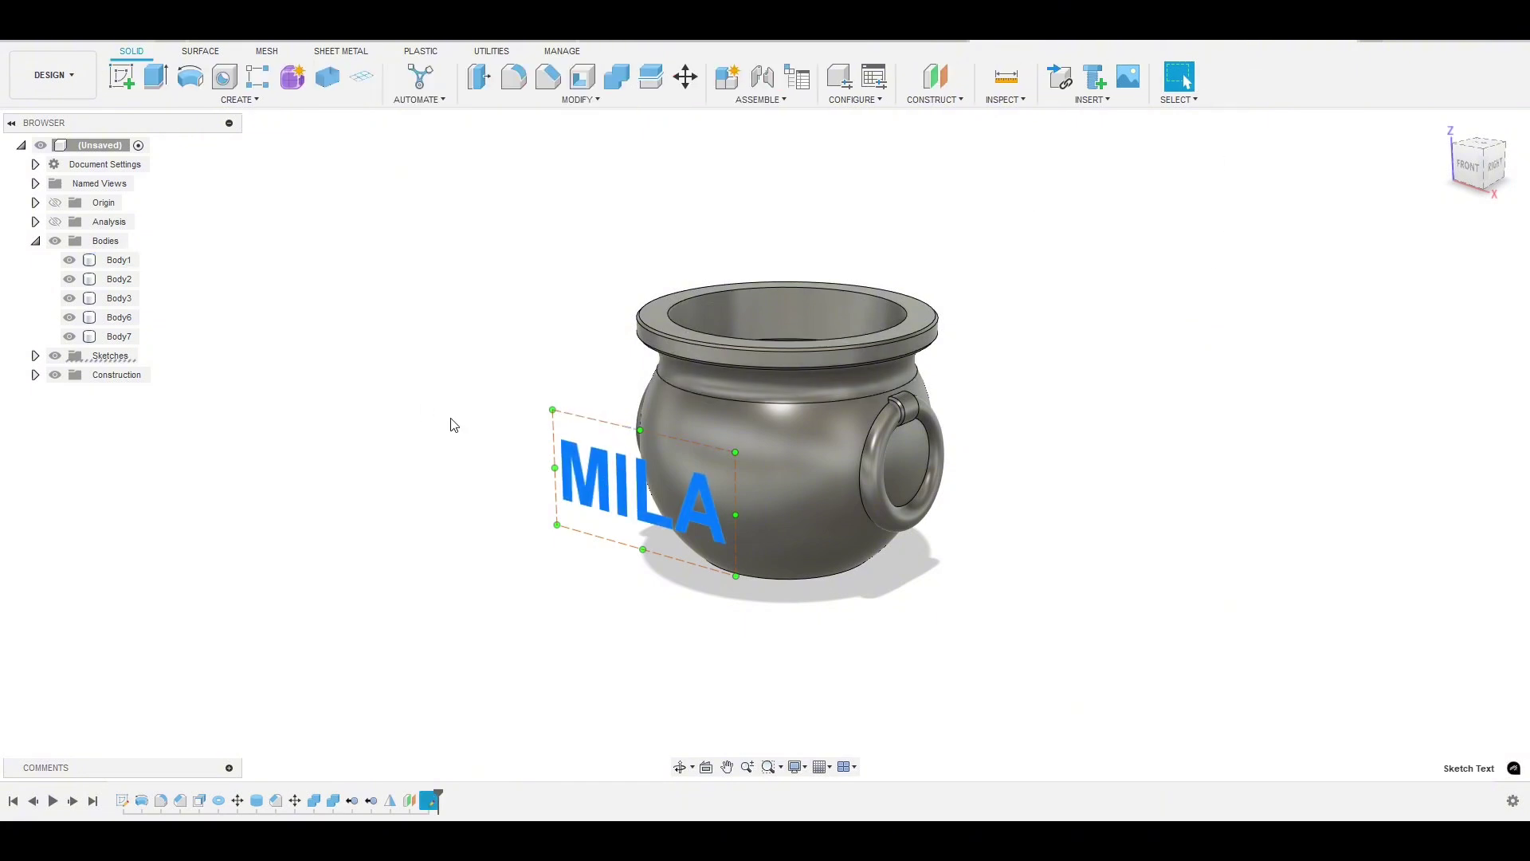
{"action": "left_click", "coordinate": [239, 99]}
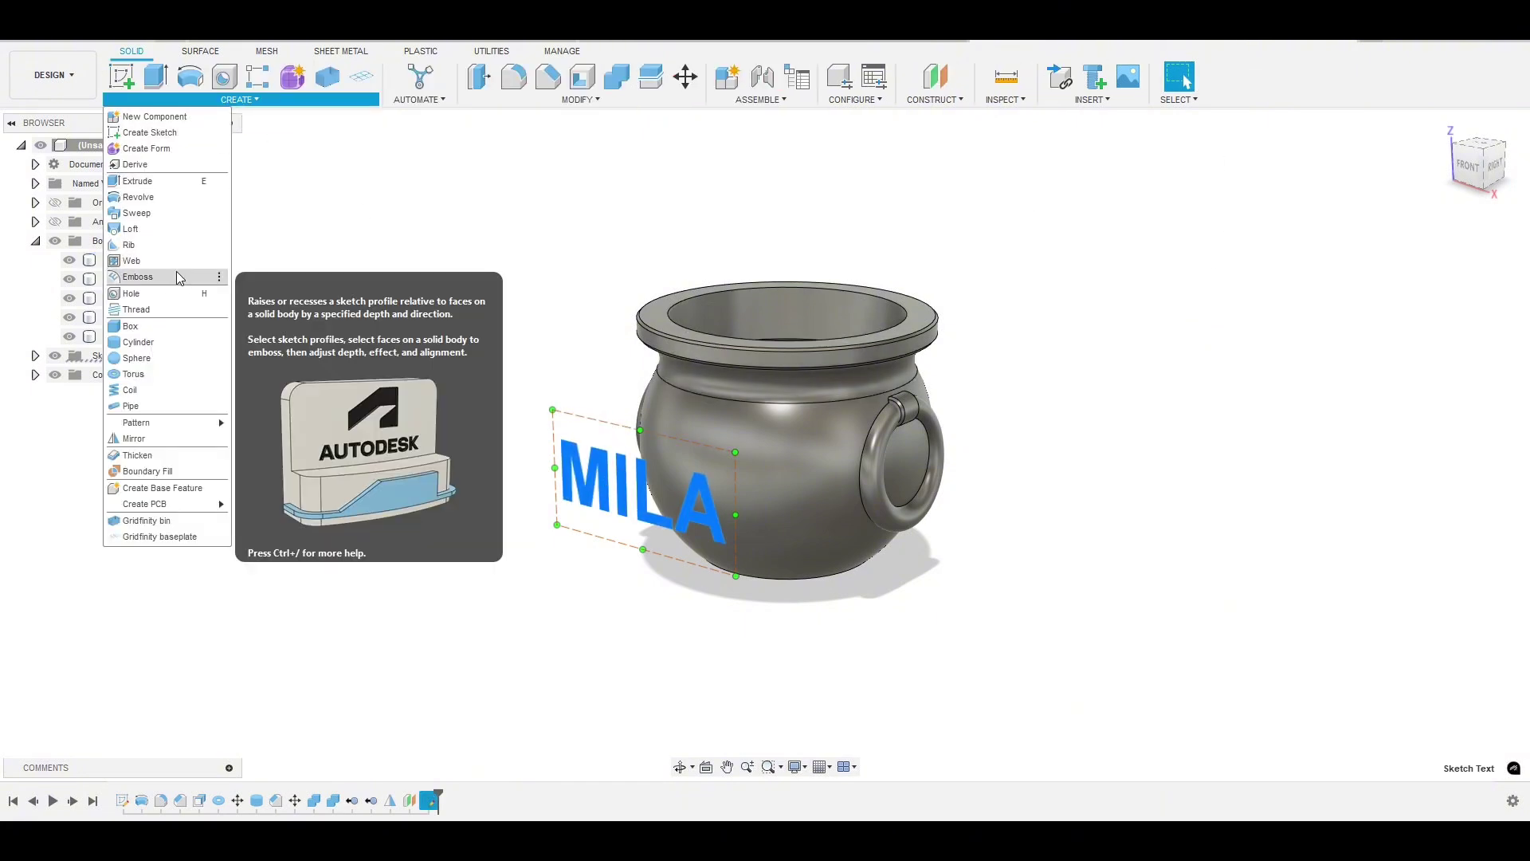
{"action": "left_click", "coordinate": [177, 273]}
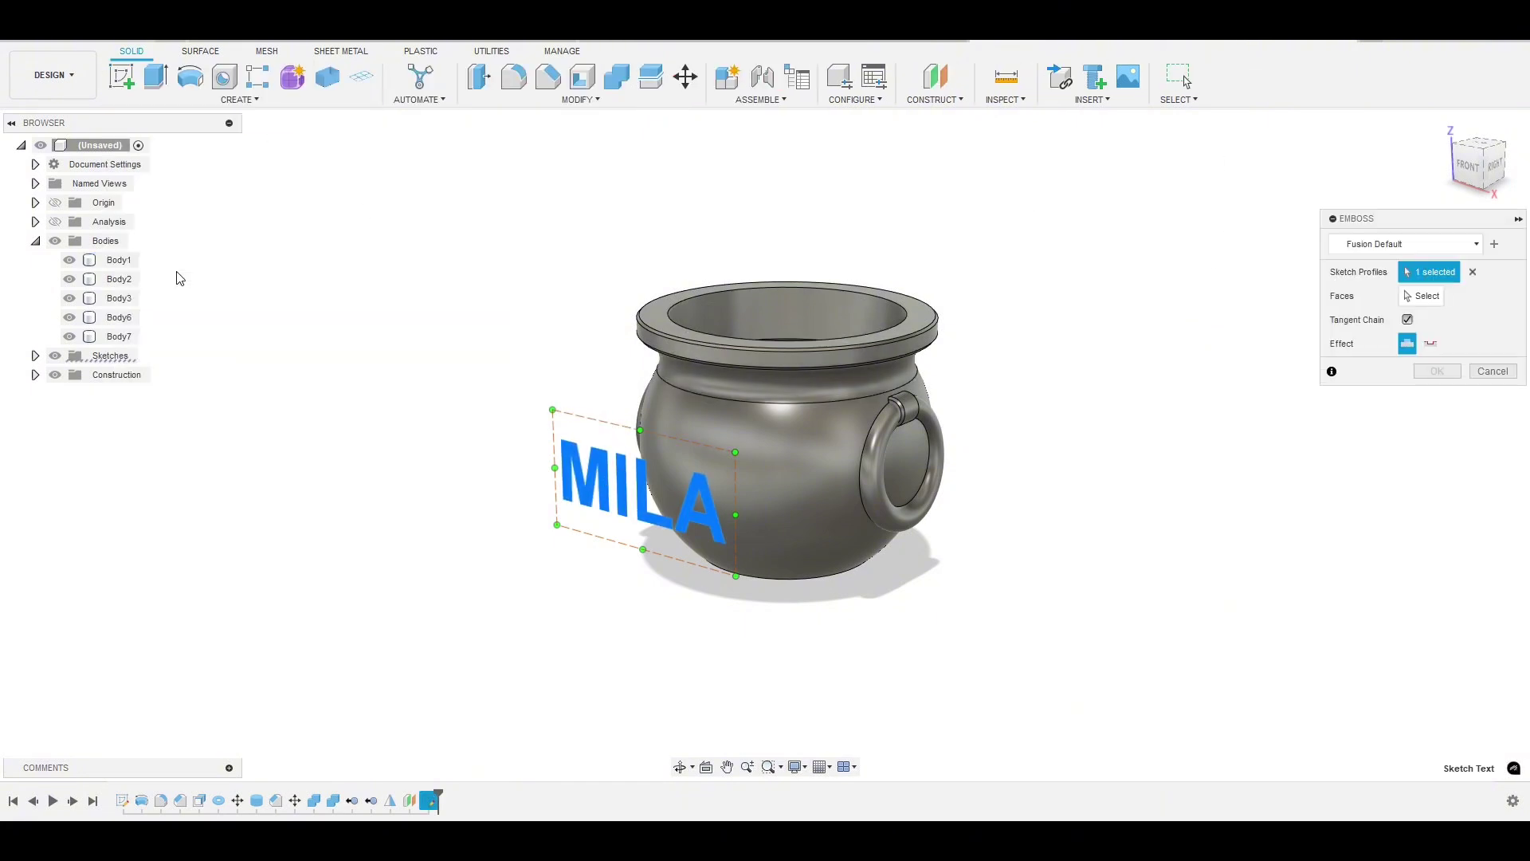
{"action": "left_click", "coordinate": [1423, 295]}
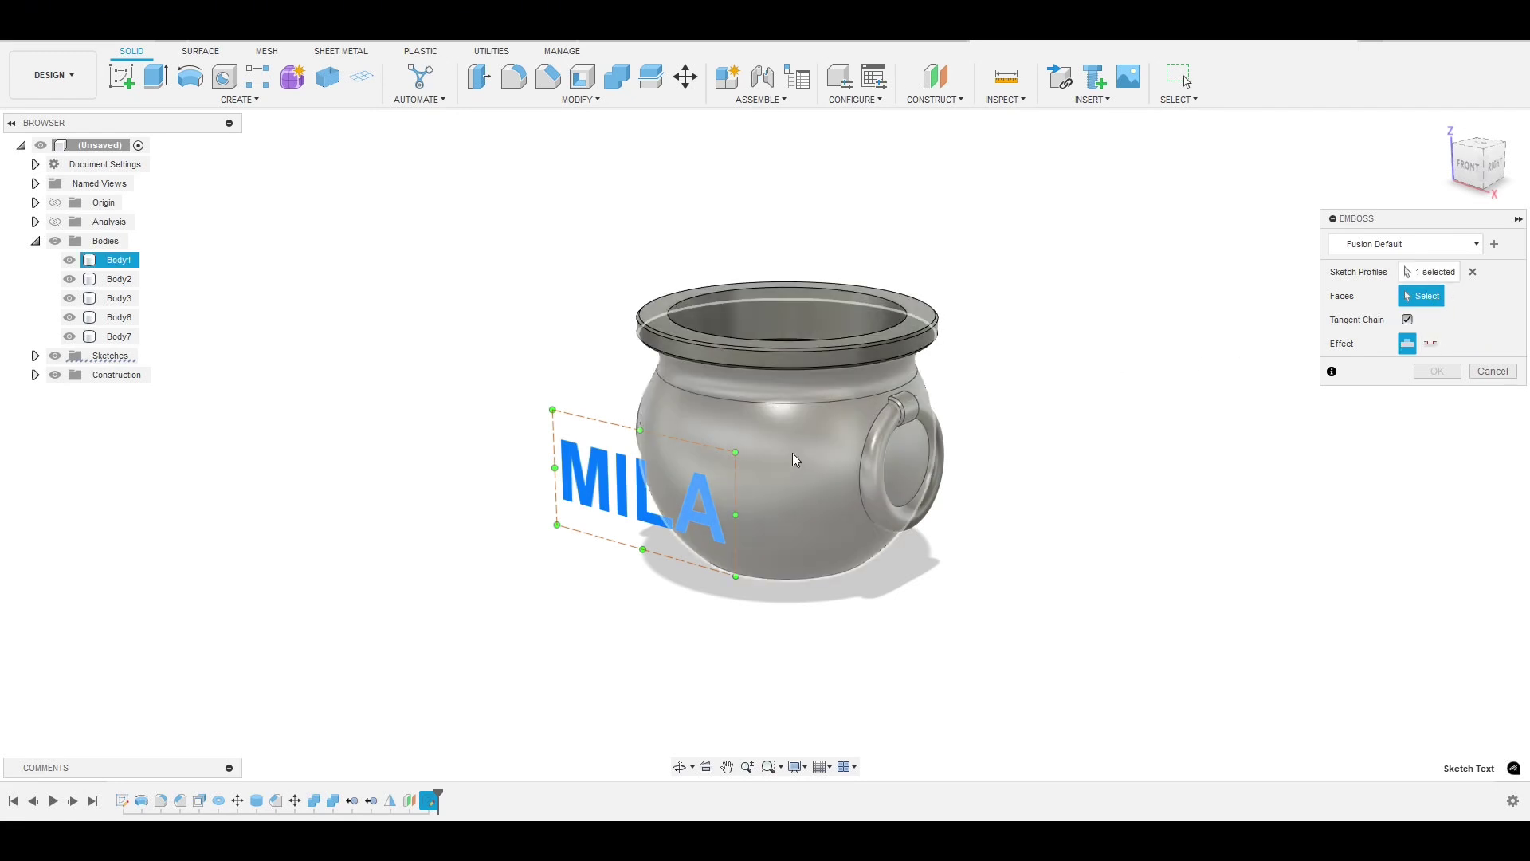
{"action": "left_click", "coordinate": [800, 462]}
Step: Set the raised emboss depth to 0.5 mm and apply it to the front of the pot
{"action": "middle_click_drag", "start_coordinate": [1010, 589], "coordinate": [1104, 575], "text": "shift"}
{"action": "left_click_drag", "start_coordinate": [1435, 343], "coordinate": [1403, 348]}
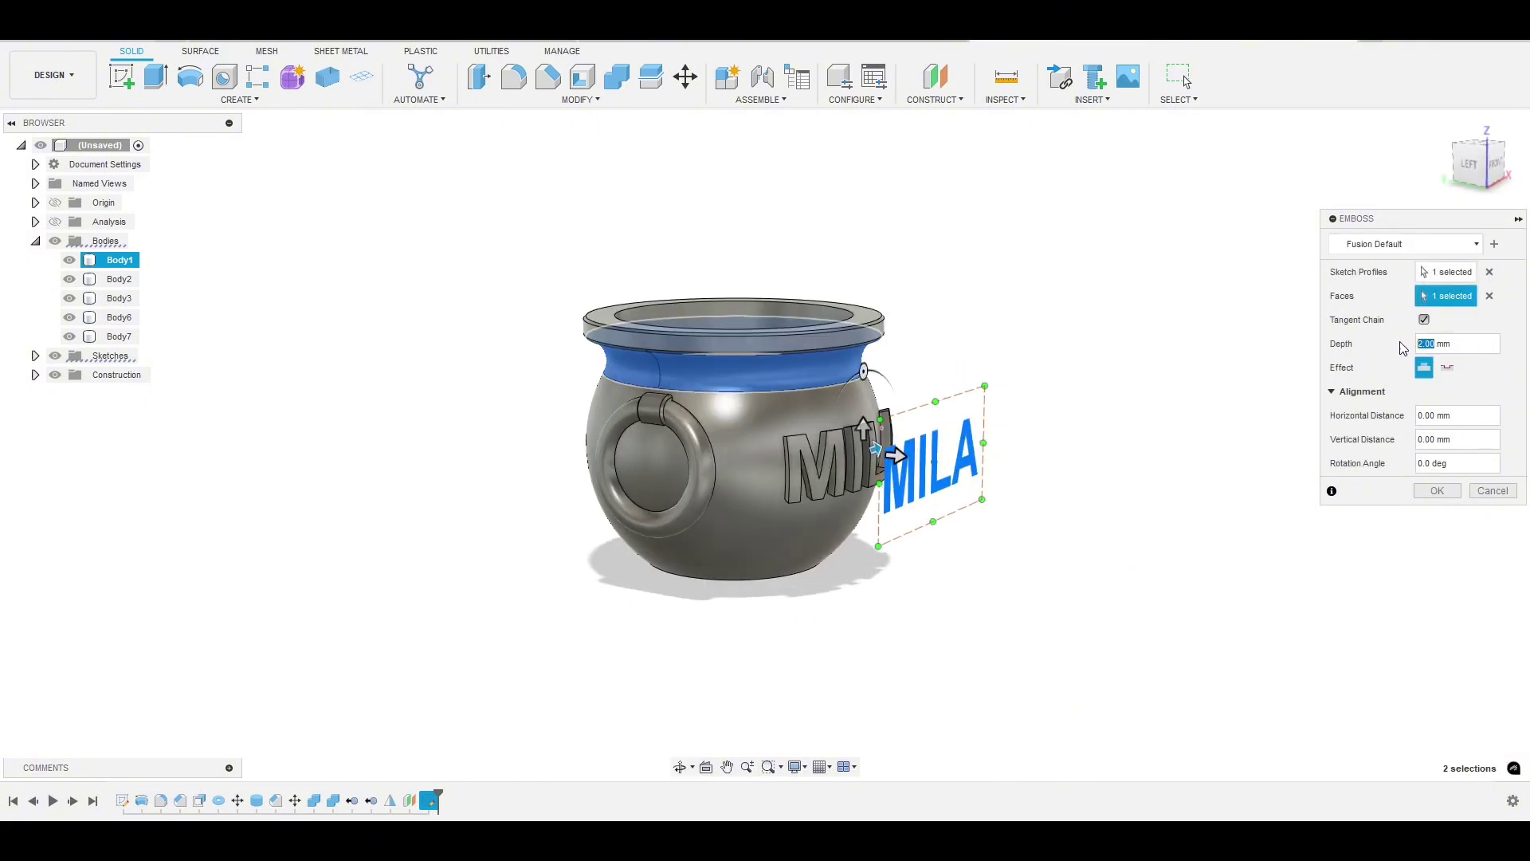
{"action": "key", "text": "BackSpace"}
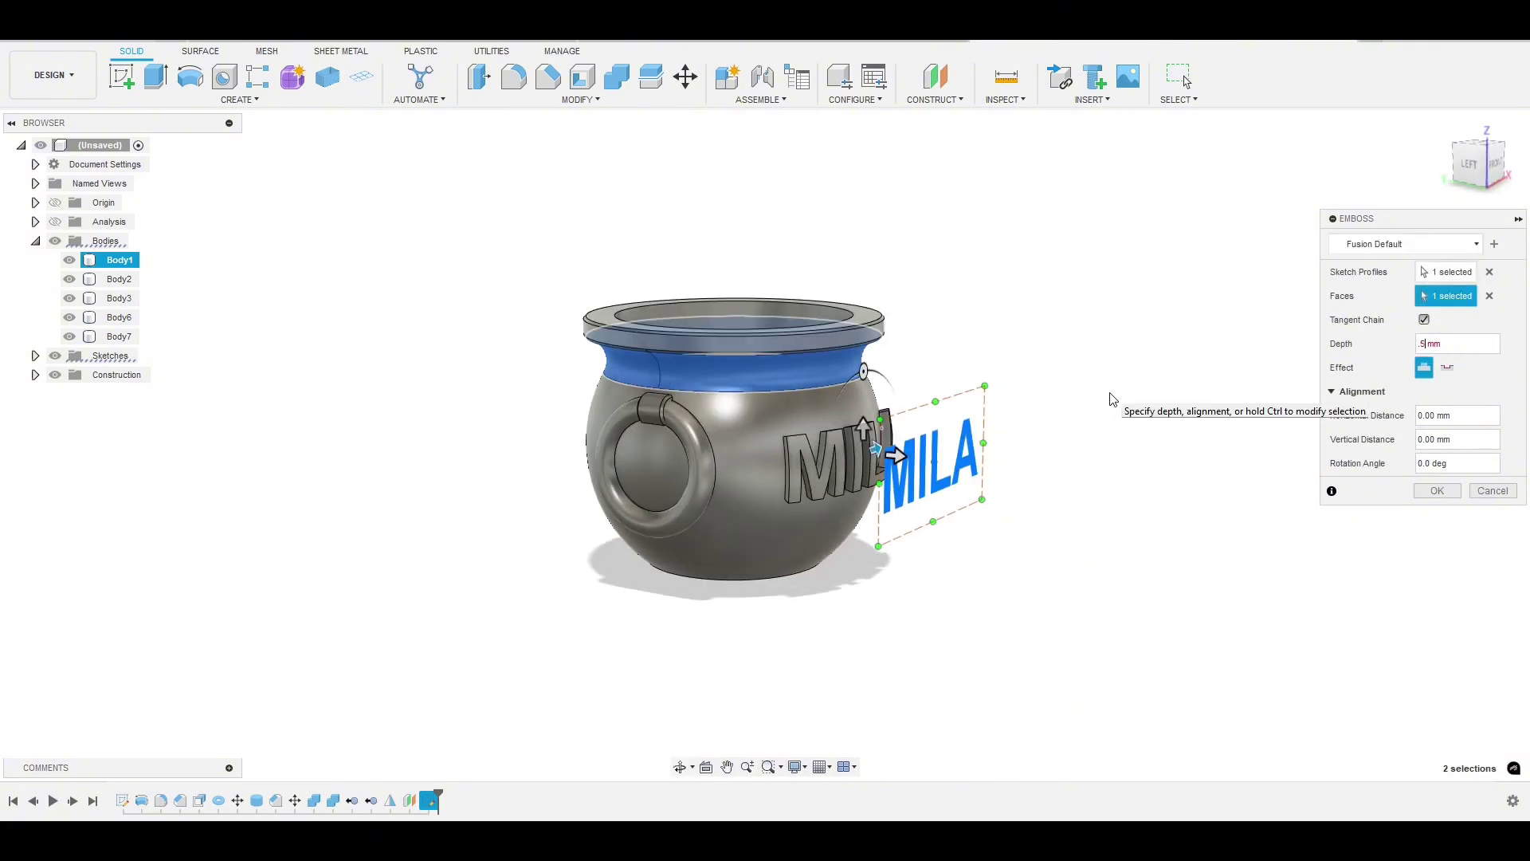
{"action": "left_click", "coordinate": [1439, 491]}
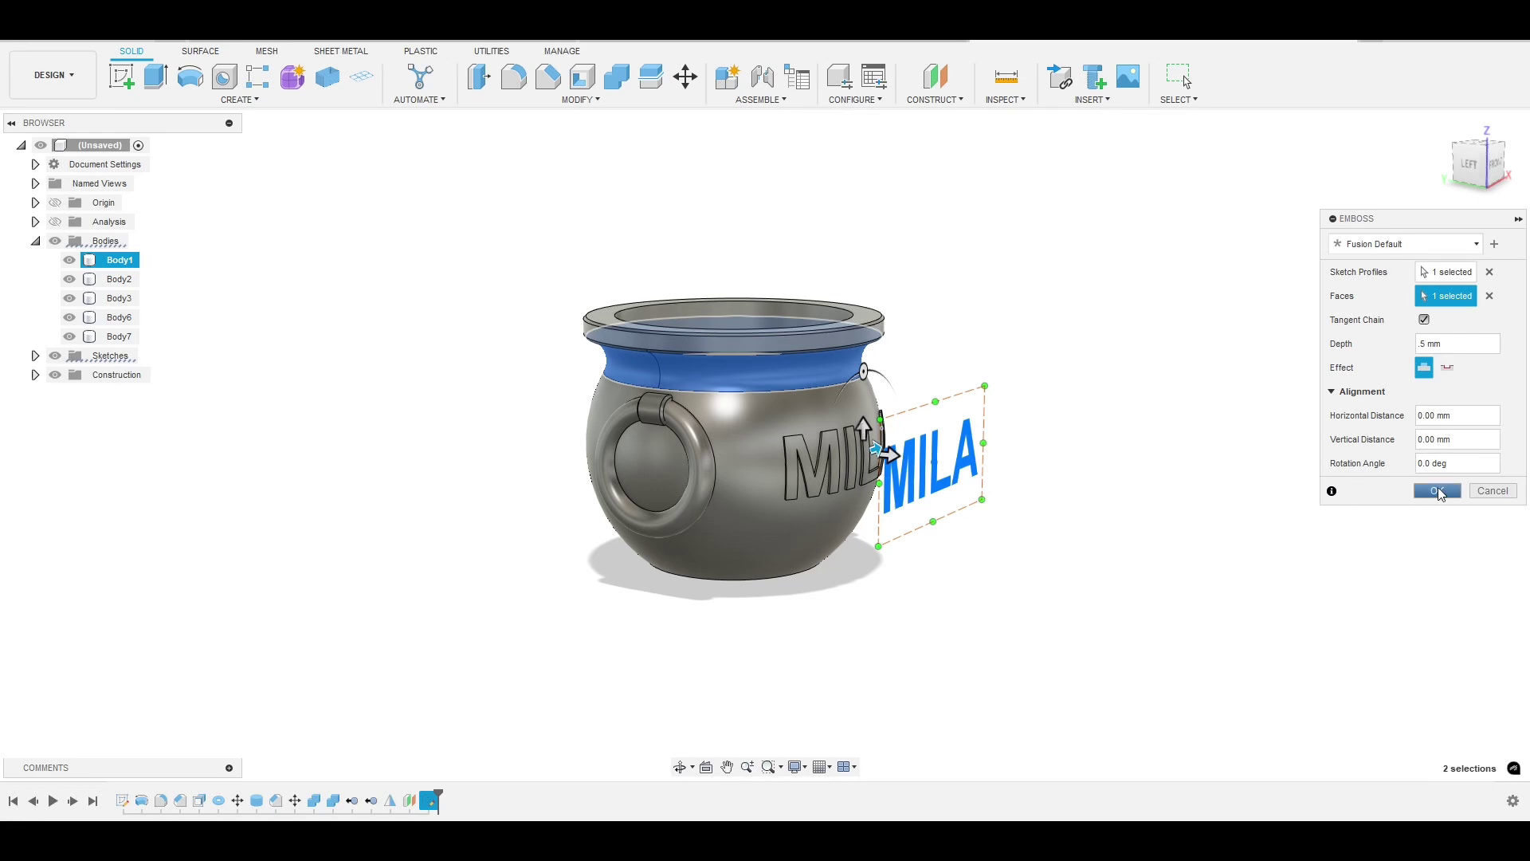
{"action": "middle_click_drag", "start_coordinate": [1001, 639], "coordinate": [893, 600], "text": "shift"}
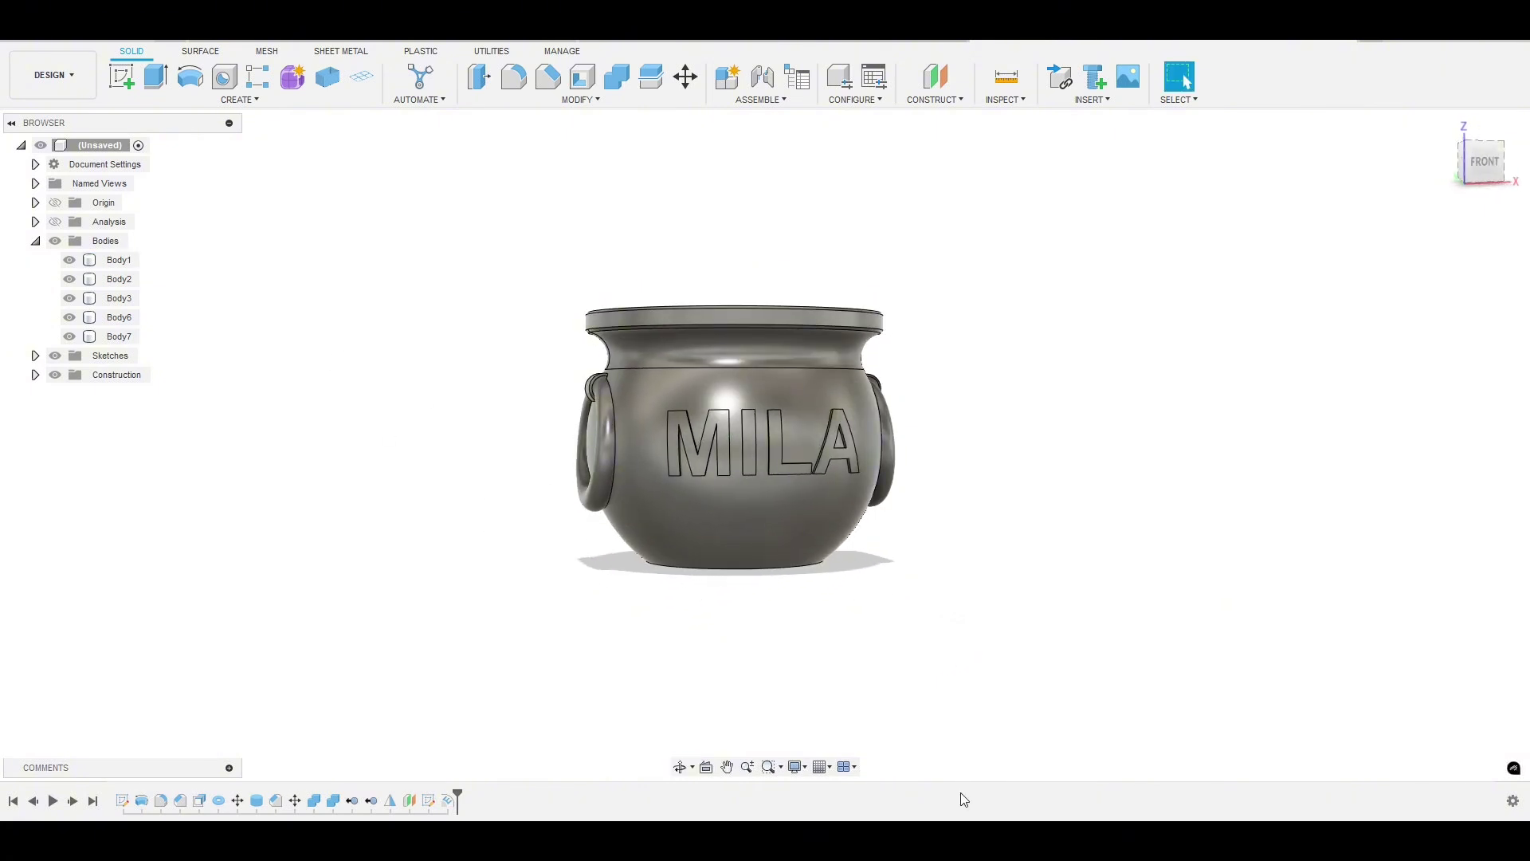
Step: Switch to Bambu Studio and examine the fuzzy skin settings and the pots arranged on the build plate
{"action": "left_click", "coordinate": [1100, 717]}
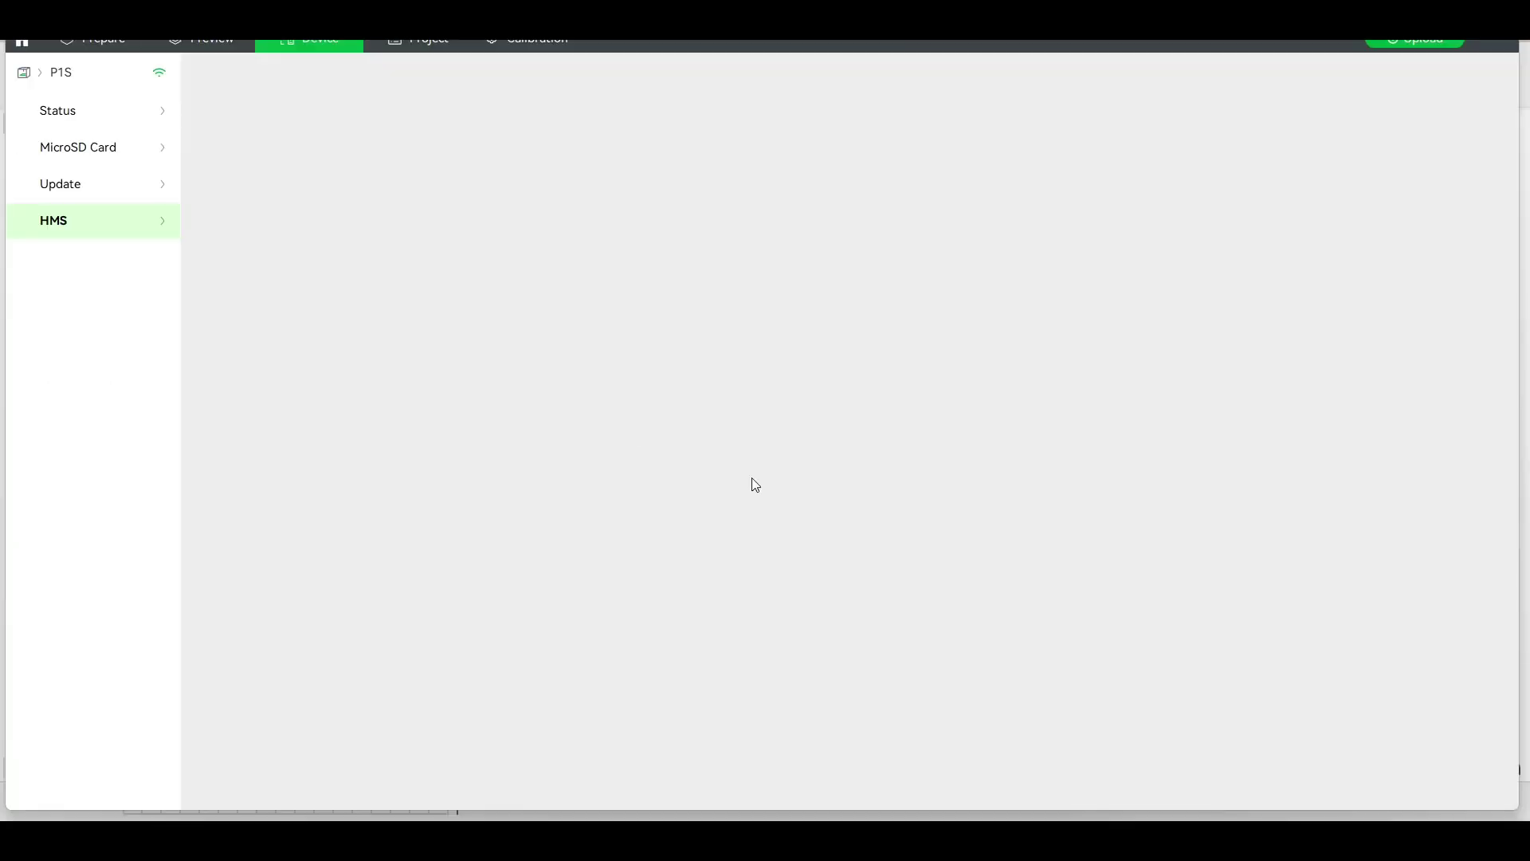
{"action": "left_click", "coordinate": [114, 49]}
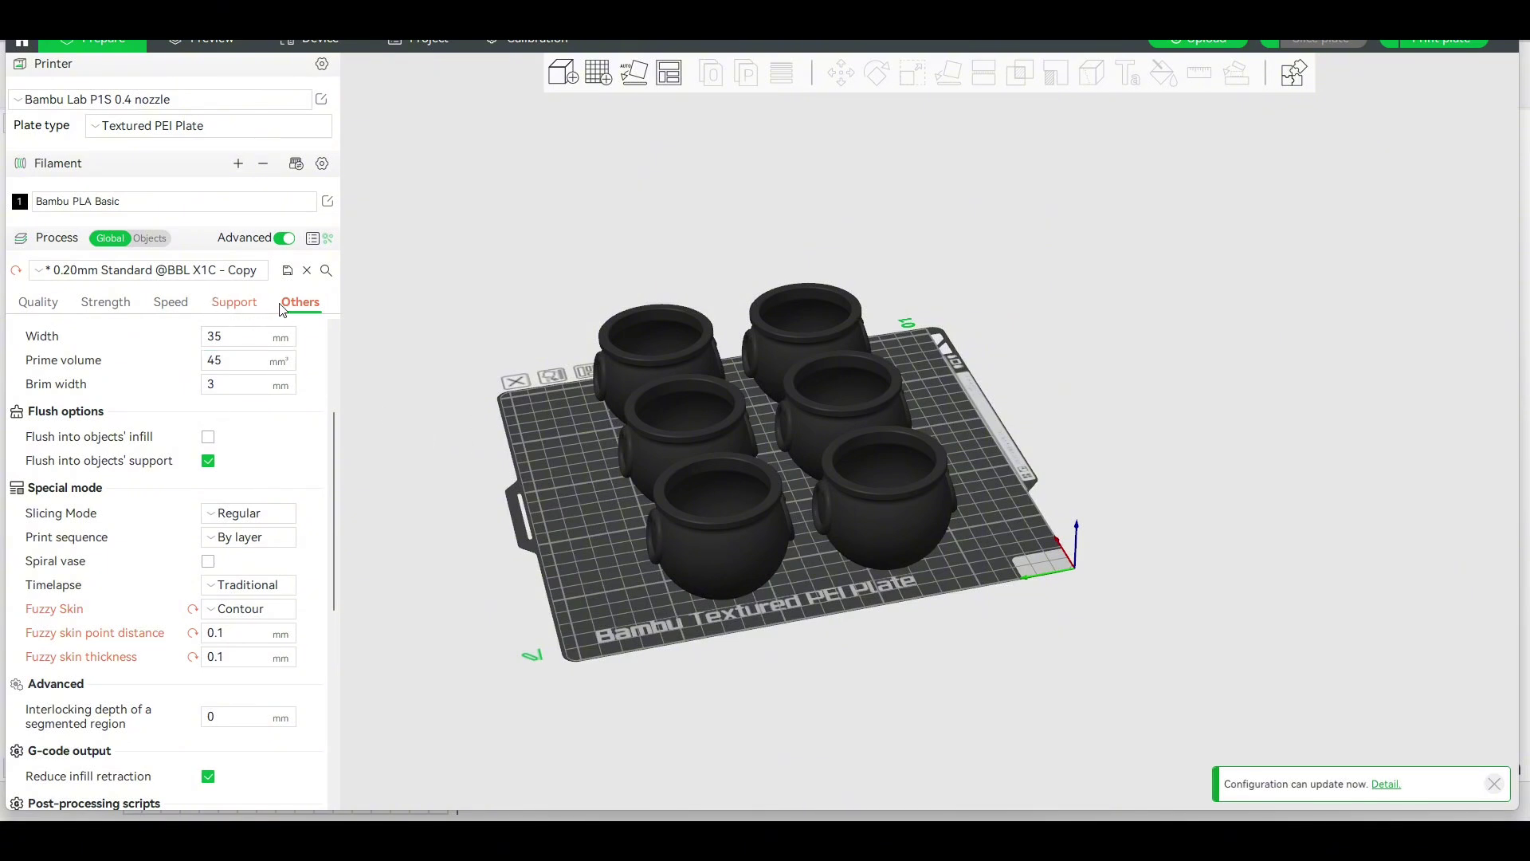
{"action": "scroll", "coordinate": [253, 491], "scroll_direction": "down", "scroll_amount": 2}
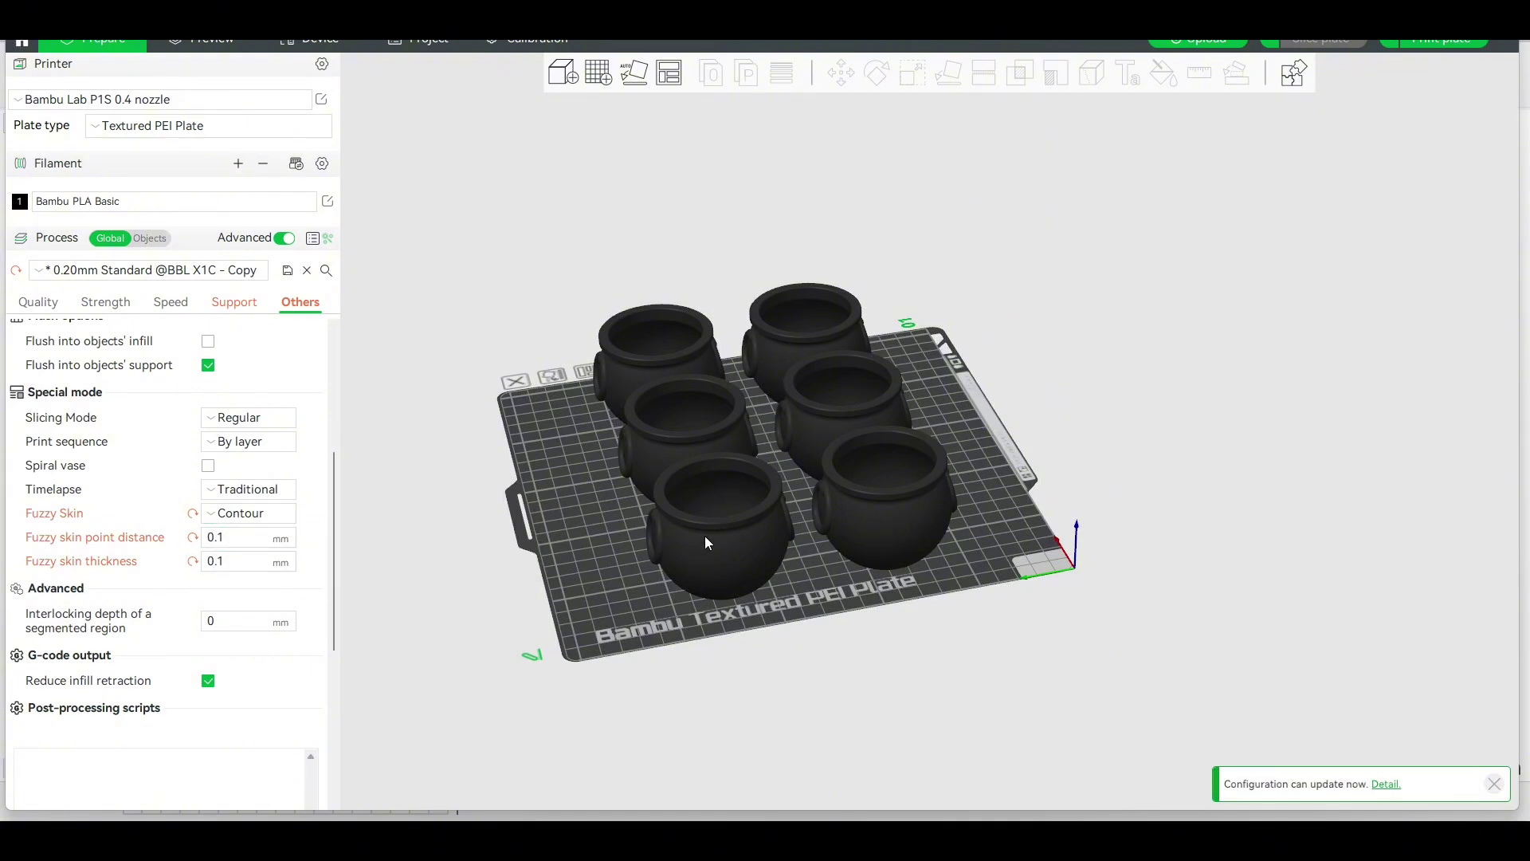
{"action": "middle_click_drag", "start_coordinate": [578, 546], "coordinate": [701, 575]}
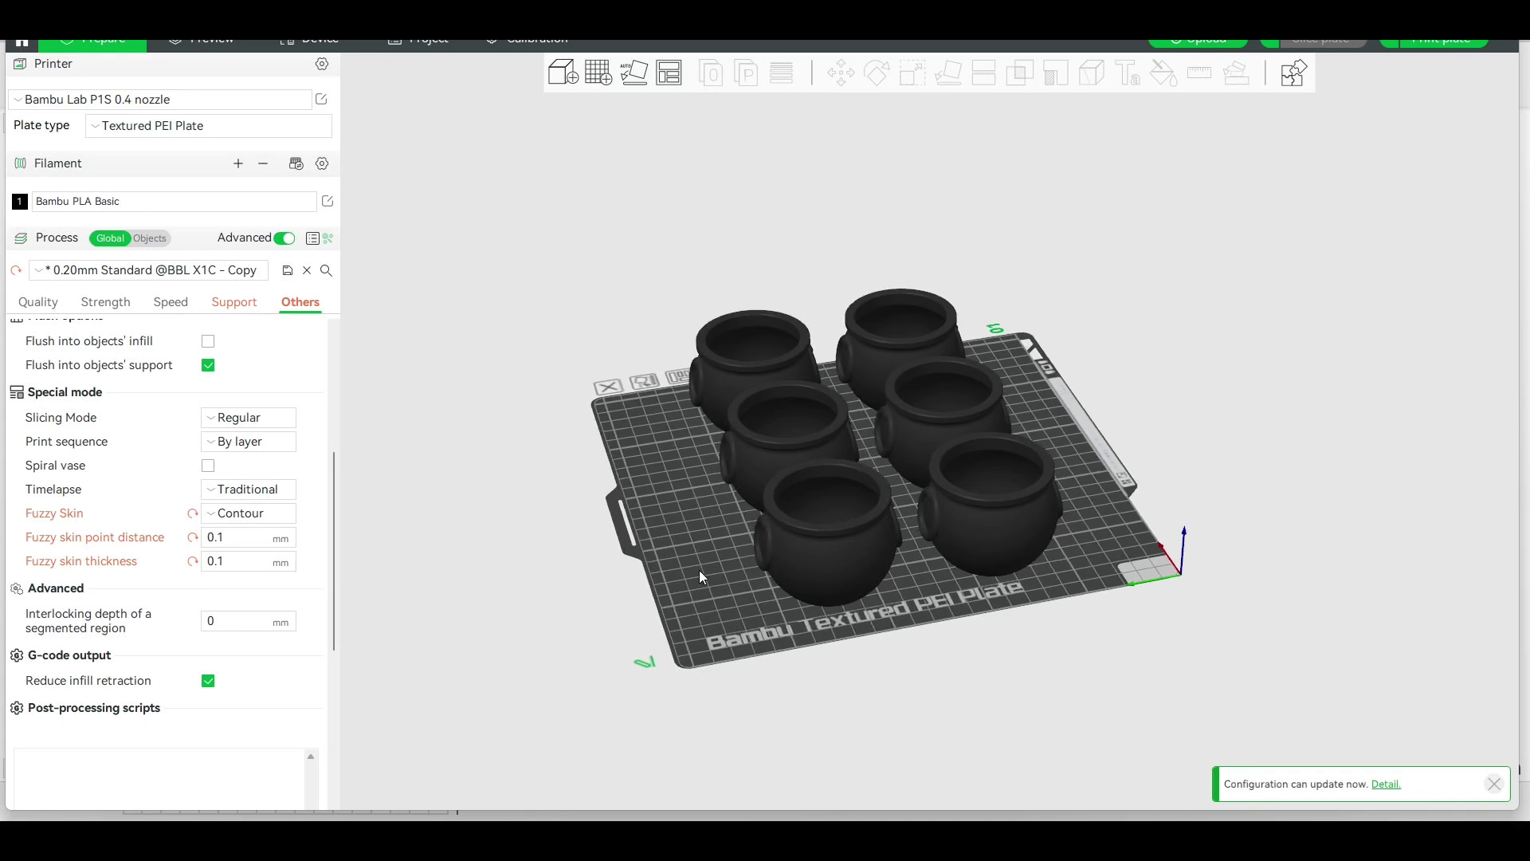